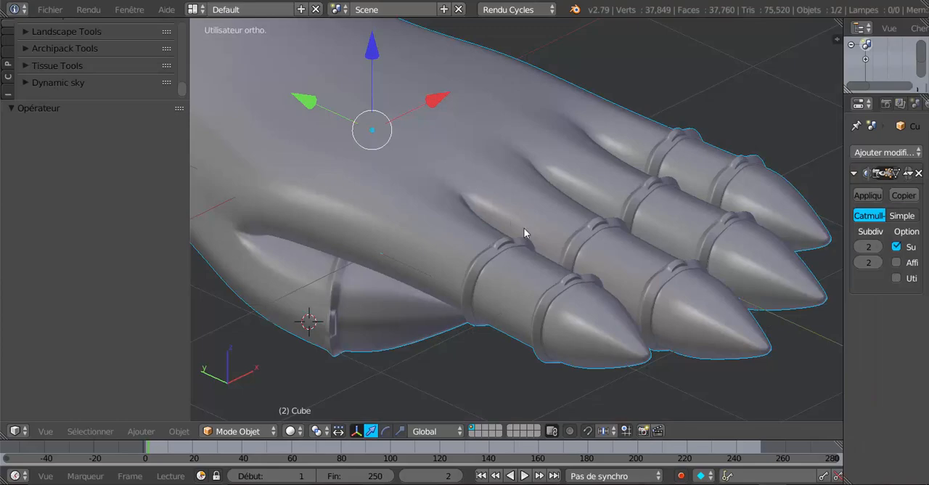
Open the hand mesh in Edit Mode with face selection and set the Subdivision Surface view level to 0
{"action": "key", "text": "Tab"}
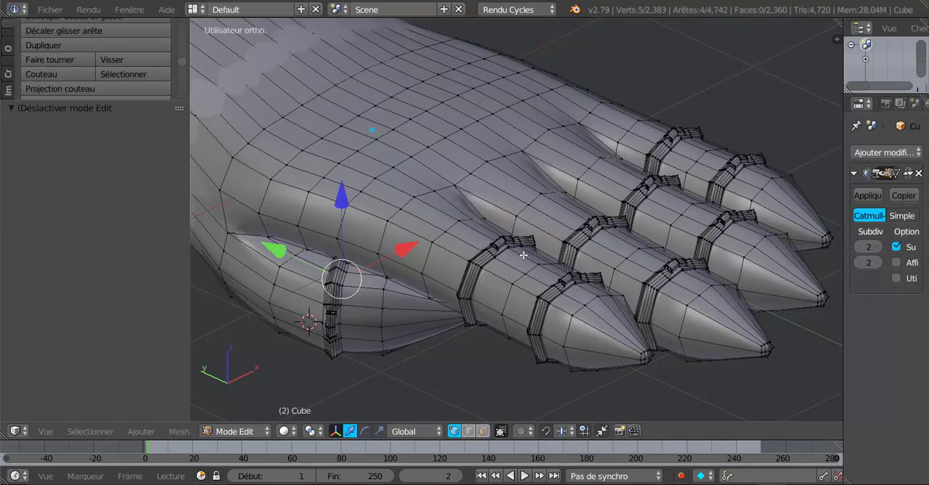
{"action": "scroll", "coordinate": [526, 254], "scroll_direction": "up", "scroll_amount": 5}
{"action": "scroll", "coordinate": [521, 289], "scroll_direction": "up", "scroll_amount": 6}
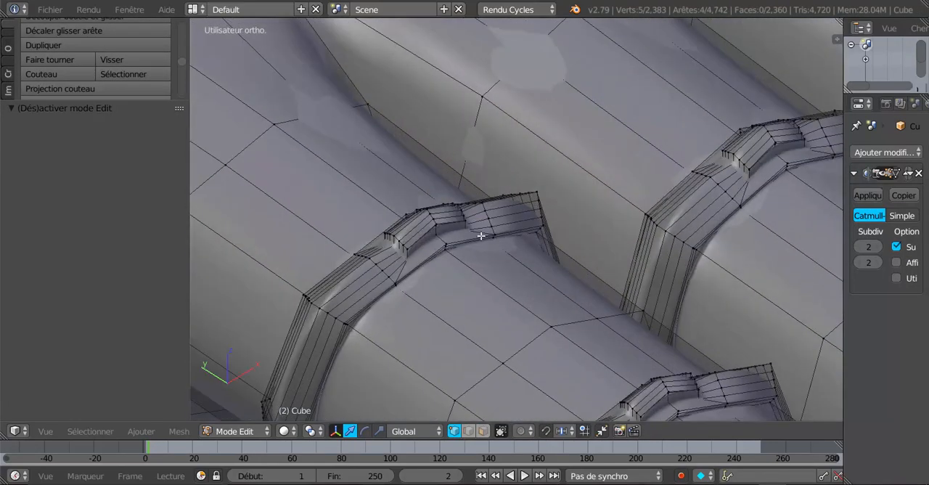
{"action": "scroll", "coordinate": [449, 220], "scroll_direction": "down", "scroll_amount": 3}
{"action": "scroll", "coordinate": [395, 118], "scroll_direction": "up", "scroll_amount": 3}
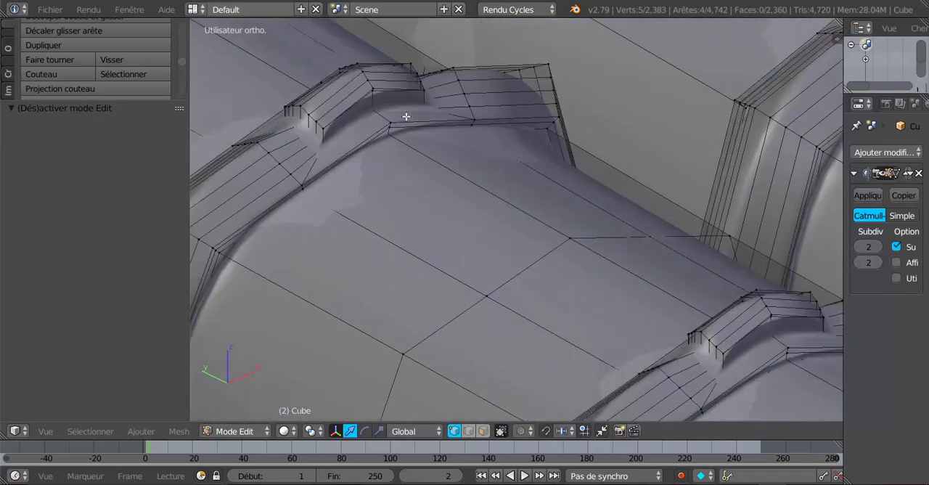
{"action": "right_click", "coordinate": [388, 130]}
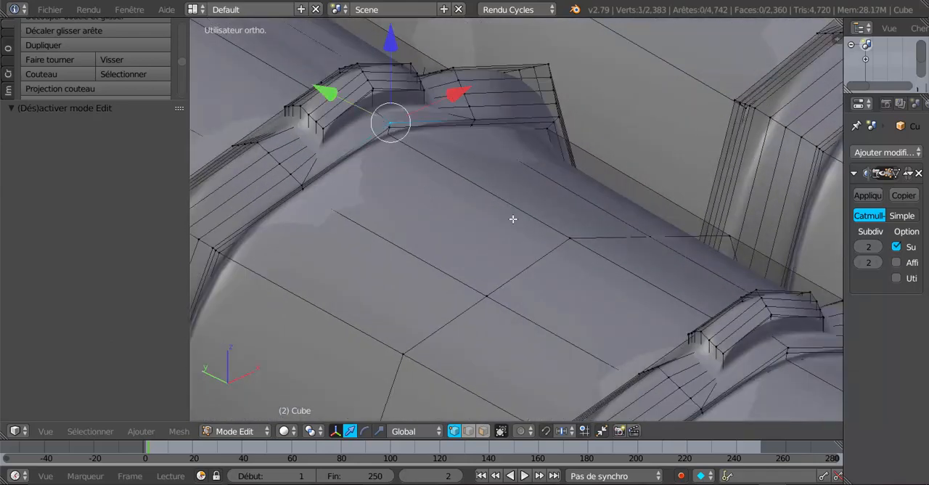
{"action": "left_click", "coordinate": [483, 431]}
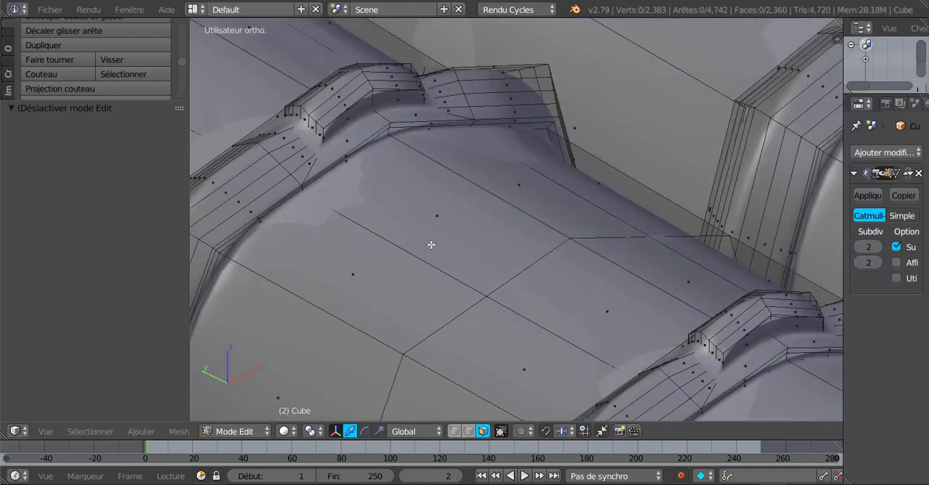
{"action": "middle_click_drag", "start_coordinate": [347, 183], "coordinate": [429, 292]}
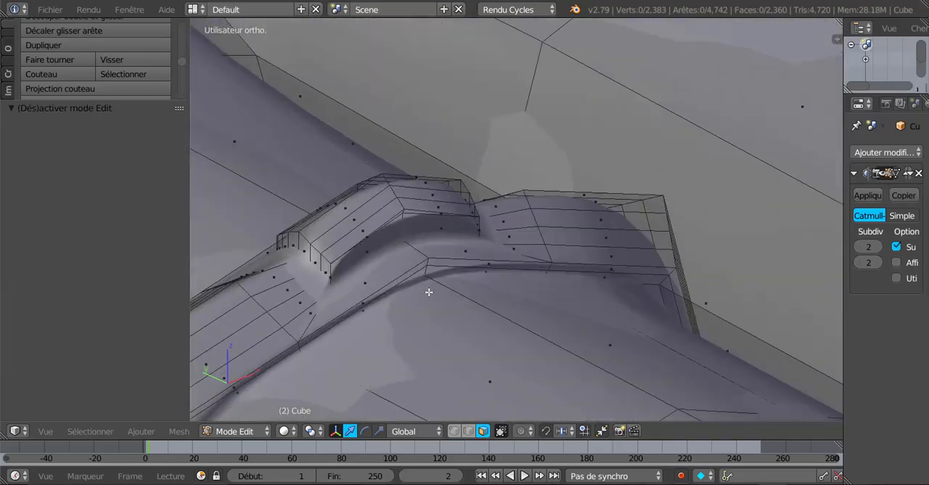
{"action": "left_click", "coordinate": [857, 245]}
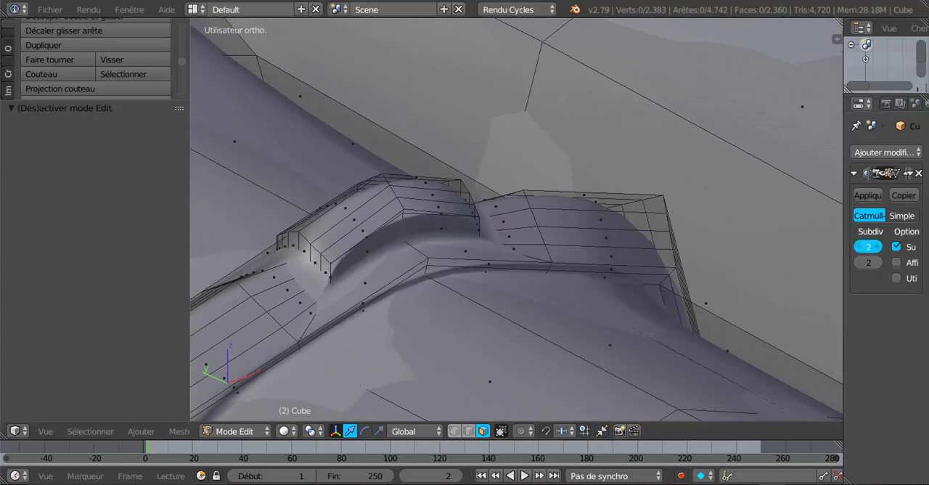
{"action": "left_click", "coordinate": [857, 245]}
Select the four narrow faces on the fingertip-side rim of the index finger's base ring and move them -0.089 along Y
{"action": "right_click", "coordinate": [395, 285]}
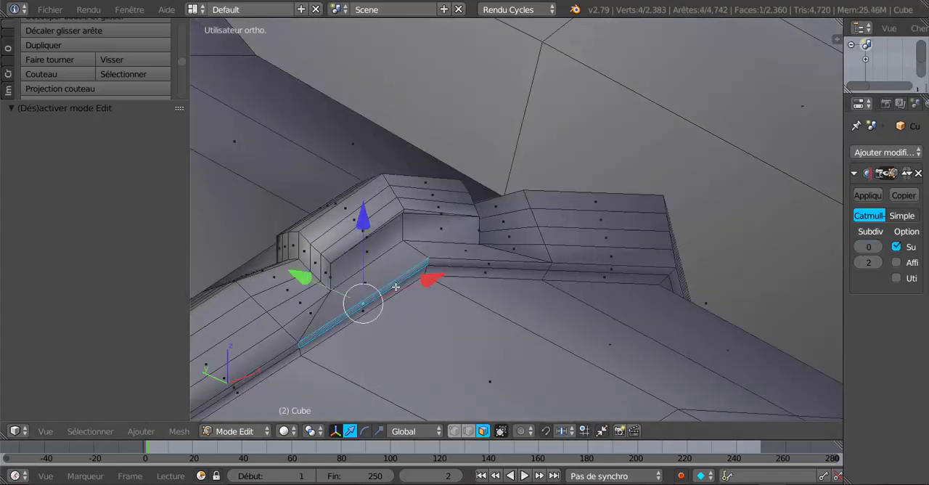
{"action": "right_click", "coordinate": [396, 287], "text": "shift"}
{"action": "right_click", "coordinate": [458, 263], "text": "shift"}
{"action": "right_click", "coordinate": [458, 268], "text": "shift"}
{"action": "scroll", "coordinate": [458, 270], "scroll_direction": "down", "scroll_amount": 4}
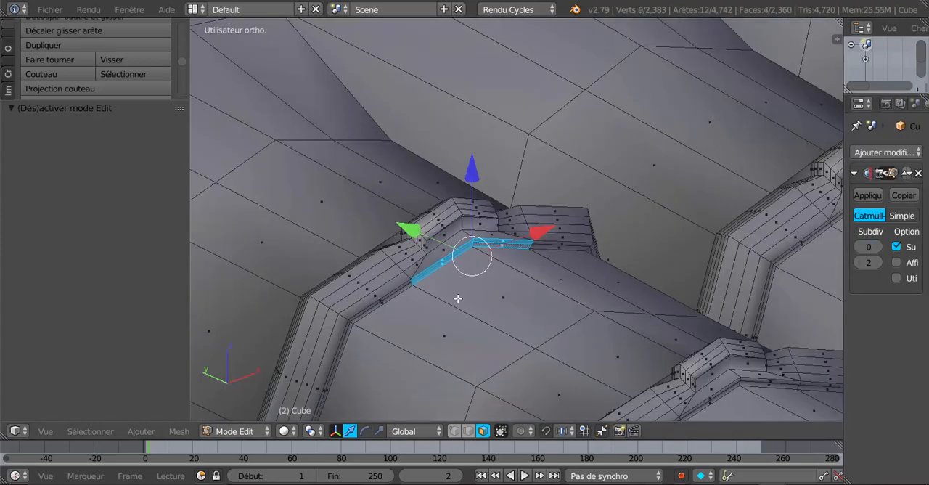
{"action": "scroll", "coordinate": [458, 298], "scroll_direction": "down", "scroll_amount": 3}
{"action": "middle_click_drag", "start_coordinate": [498, 312], "coordinate": [515, 315]}
{"action": "left_click_drag", "start_coordinate": [507, 270], "coordinate": [543, 275]}
{"action": "middle_click_drag", "start_coordinate": [569, 285], "coordinate": [679, 305]}
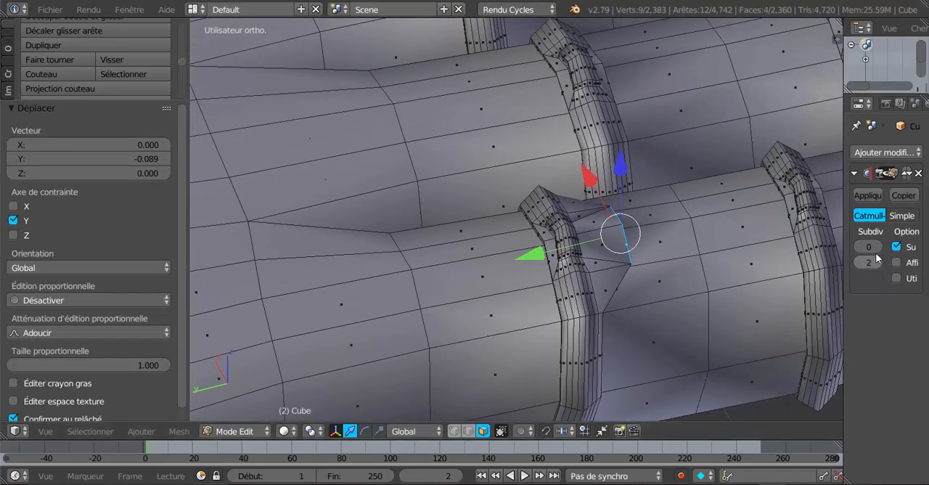
Preview the moved rim faces at subdivision level 2, and return the view level to 0
{"action": "left_click", "coordinate": [878, 248]}
{"action": "left_click", "coordinate": [878, 249]}
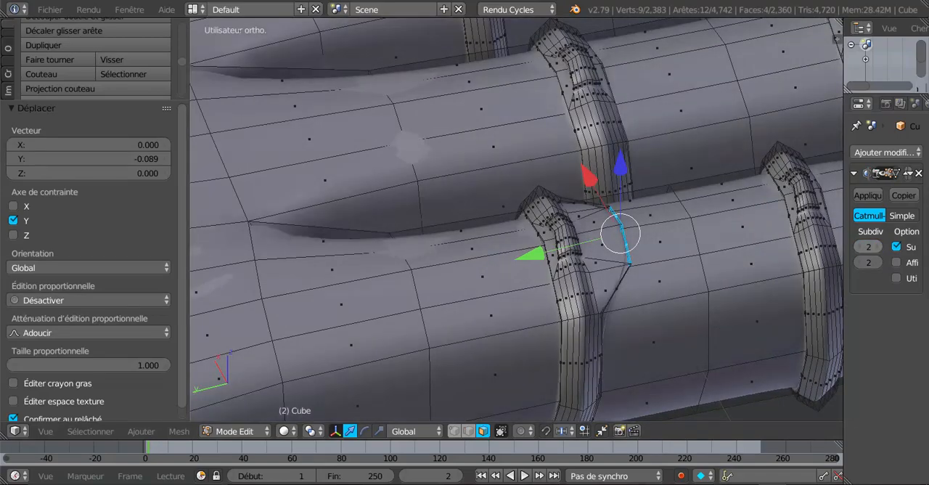
{"action": "left_click", "coordinate": [857, 247]}
{"action": "left_click", "coordinate": [857, 247]}
In edge selection mode, select the two short corner edges on the ring's opposite rim and pull them along Y toward the wrist
{"action": "middle_click_drag", "start_coordinate": [625, 284], "coordinate": [676, 289]}
{"action": "scroll", "coordinate": [676, 289], "scroll_direction": "up", "scroll_amount": 4}
{"action": "middle_click_drag", "start_coordinate": [590, 311], "coordinate": [472, 361], "text": "shift"}
{"action": "scroll", "coordinate": [574, 289], "scroll_direction": "up", "scroll_amount": 3}
{"action": "right_click", "coordinate": [627, 256]}
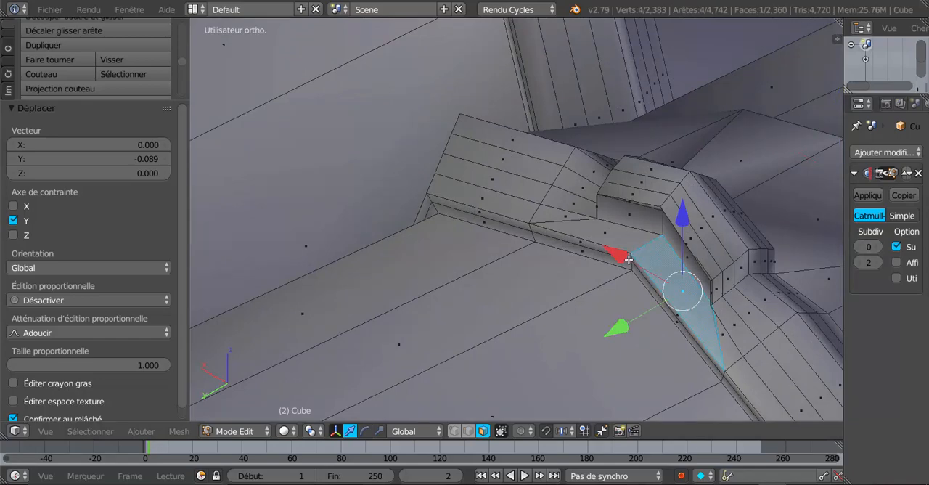
{"action": "right_click", "coordinate": [630, 260]}
{"action": "left_click", "coordinate": [468, 432]}
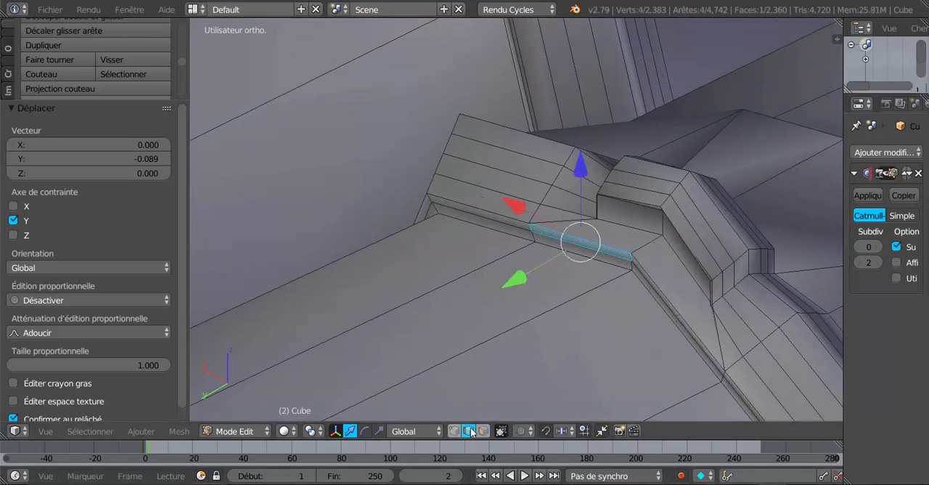
{"action": "right_click", "coordinate": [630, 256]}
{"action": "right_click", "coordinate": [630, 266], "text": "shift"}
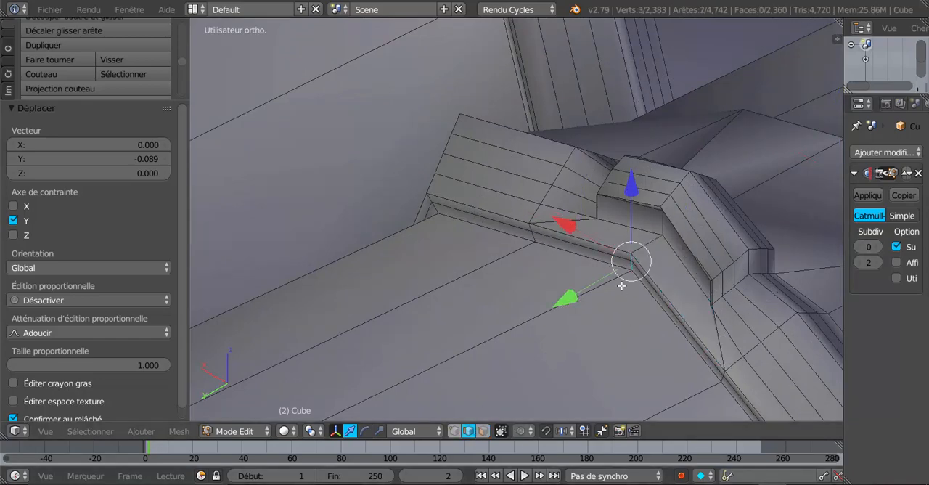
{"action": "scroll", "coordinate": [616, 294], "scroll_direction": "down", "scroll_amount": 5}
{"action": "middle_click_drag", "start_coordinate": [526, 363], "coordinate": [488, 387]}
{"action": "left_click_drag", "start_coordinate": [385, 356], "coordinate": [325, 372]}
Return to Object Mode and set the Subdivision Surface view level to 2 to check the reshaped ring
{"action": "key", "text": "Tab"}
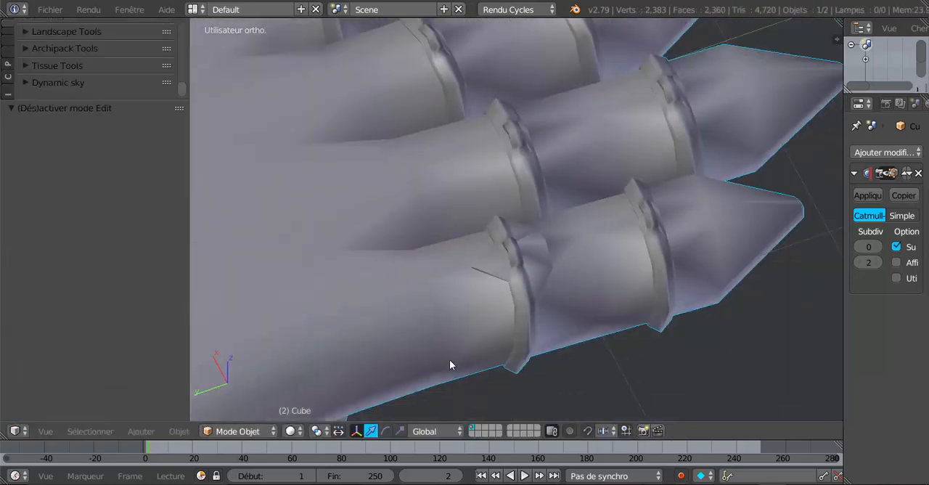
{"action": "middle_click_drag", "start_coordinate": [449, 361], "coordinate": [396, 357]}
{"action": "left_click", "coordinate": [875, 247]}
{"action": "left_click", "coordinate": [877, 247]}
{"action": "scroll", "coordinate": [737, 326], "scroll_direction": "down", "scroll_amount": 1}
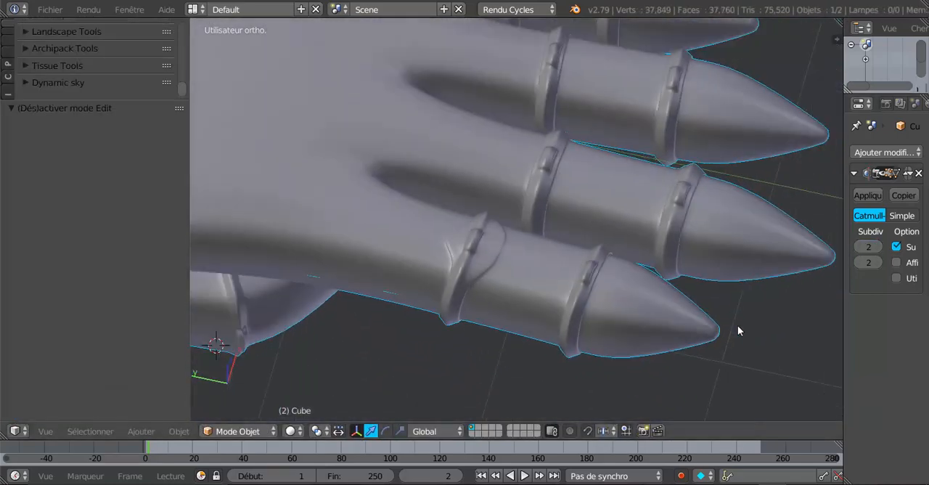
{"action": "scroll", "coordinate": [738, 327], "scroll_direction": "down", "scroll_amount": 2}
{"action": "mouse_move", "coordinate": [568, 328]}
{"action": "middle_mouse_down"}
{"action": "mouse_move", "coordinate": [542, 334]}
{"action": "mouse_move", "coordinate": [568, 329]}
{"action": "middle_mouse_up"}
In Edit Mode, select the edge loop running around the palm above the fingers and switch to the top view
{"action": "key", "text": "Tab"}
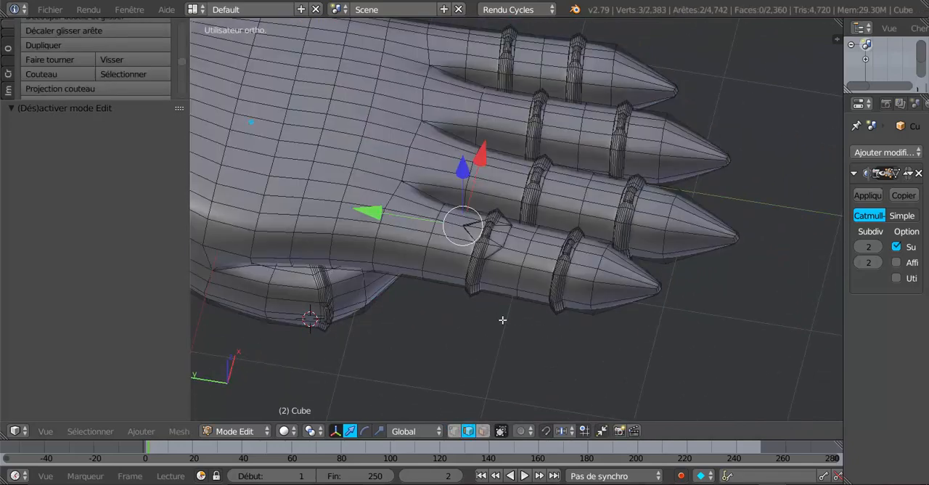
{"action": "middle_click_drag", "start_coordinate": [502, 320], "coordinate": [688, 320], "text": "shift"}
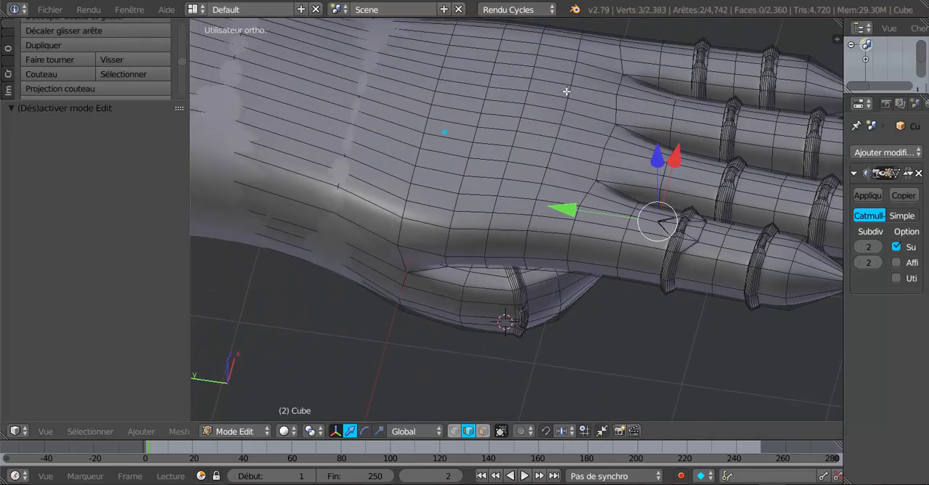
{"action": "middle_click_drag", "start_coordinate": [549, 124], "coordinate": [483, 223]}
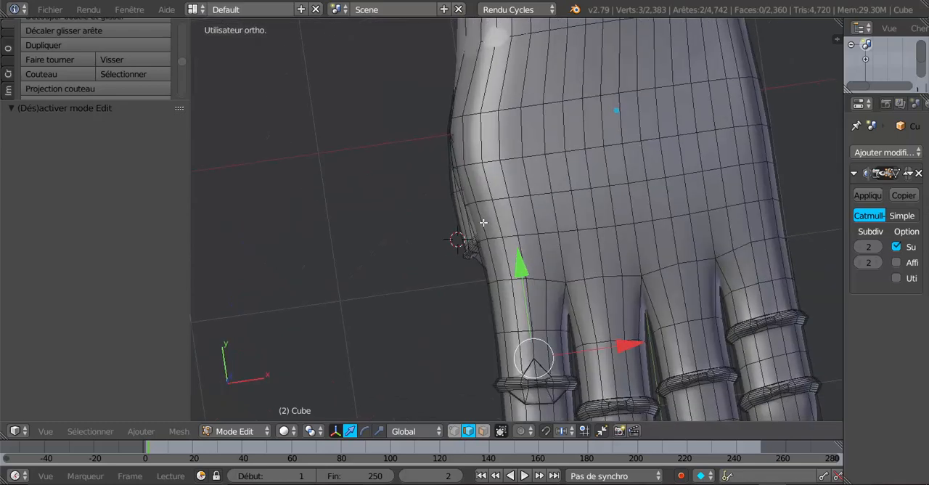
{"action": "middle_click_drag", "start_coordinate": [678, 234], "coordinate": [637, 224]}
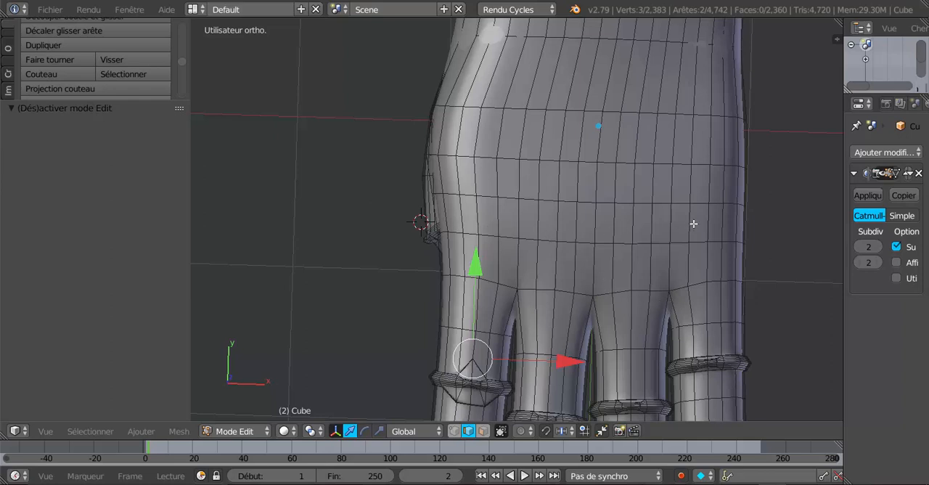
{"action": "middle_click_drag", "start_coordinate": [633, 238], "coordinate": [626, 238], "text": "shift"}
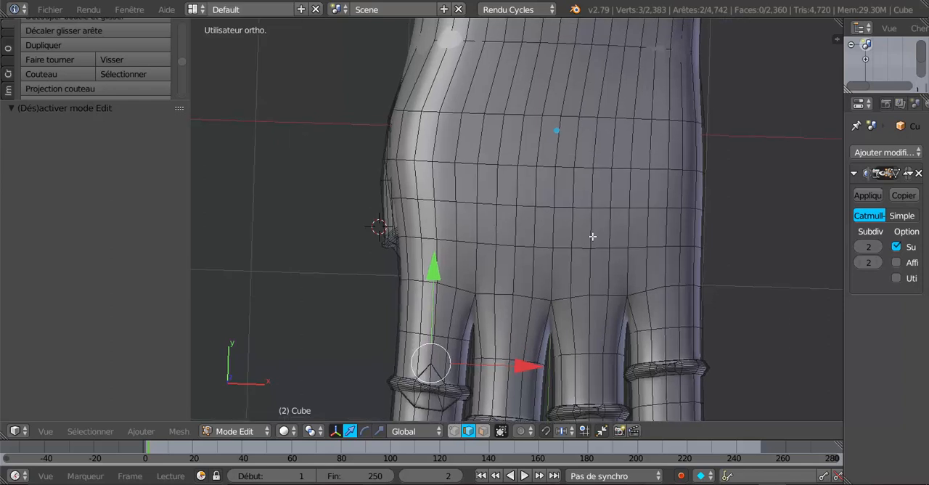
{"action": "scroll", "coordinate": [601, 256], "scroll_direction": "up", "scroll_amount": 1}
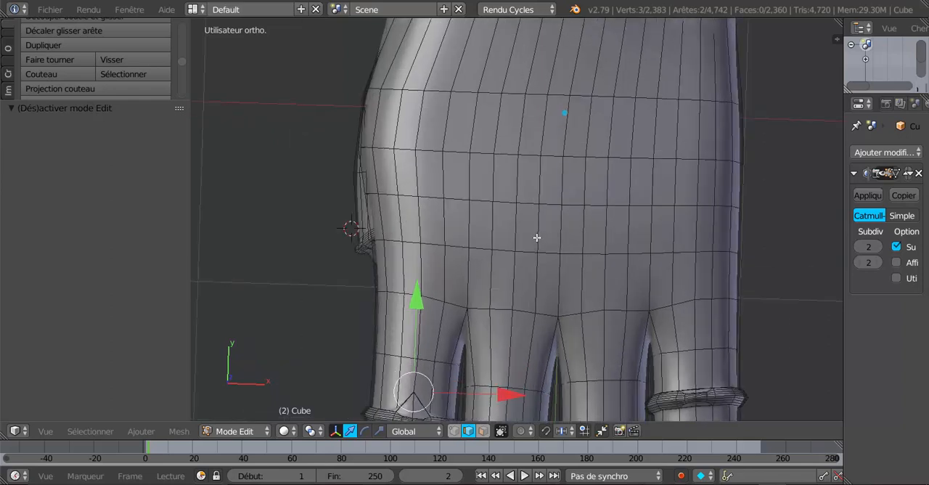
{"action": "right_click", "coordinate": [573, 204], "text": "alt"}
{"action": "scroll", "coordinate": [573, 204], "scroll_direction": "down", "scroll_amount": 2}
{"action": "middle_click_drag", "start_coordinate": [573, 204], "coordinate": [610, 284]}
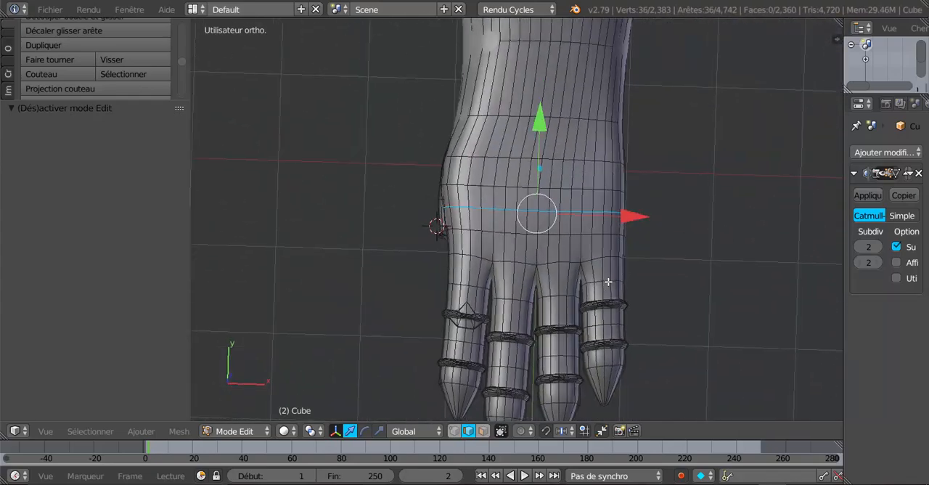
{"action": "scroll", "coordinate": [599, 254], "scroll_direction": "up", "scroll_amount": 2}
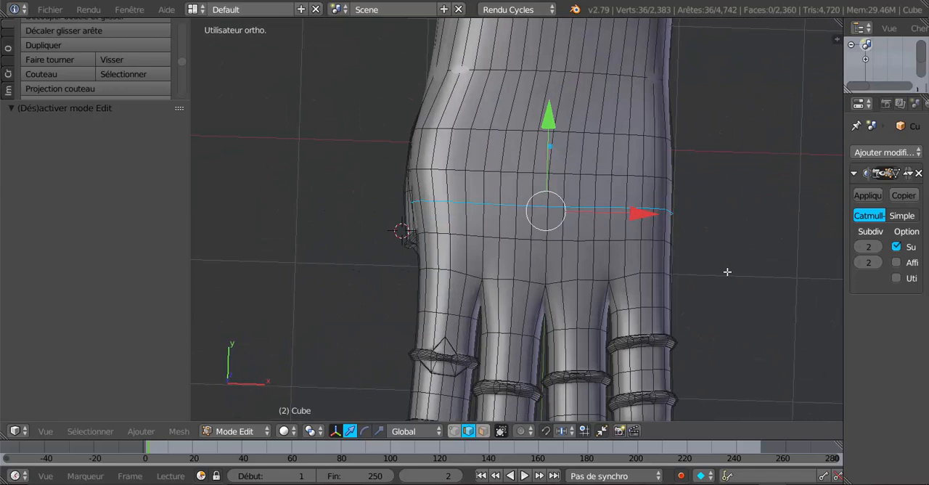
{"action": "key", "text": "KP_7"}
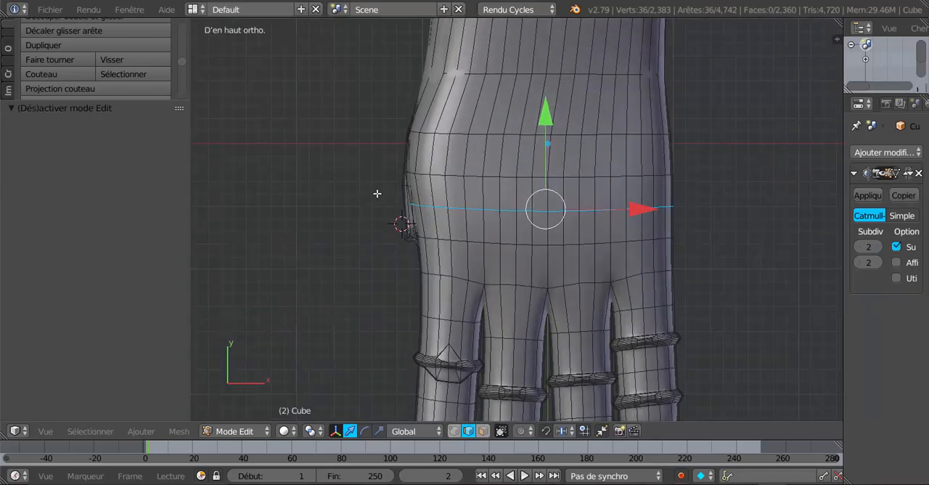
Flatten the selected palm edge loop with LoopTools, using the Best fit plane at 100% influence
{"action": "left_click_drag", "start_coordinate": [151, 100], "coordinate": [174, 246]}
{"action": "left_click_drag", "start_coordinate": [180, 182], "coordinate": [193, 220]}
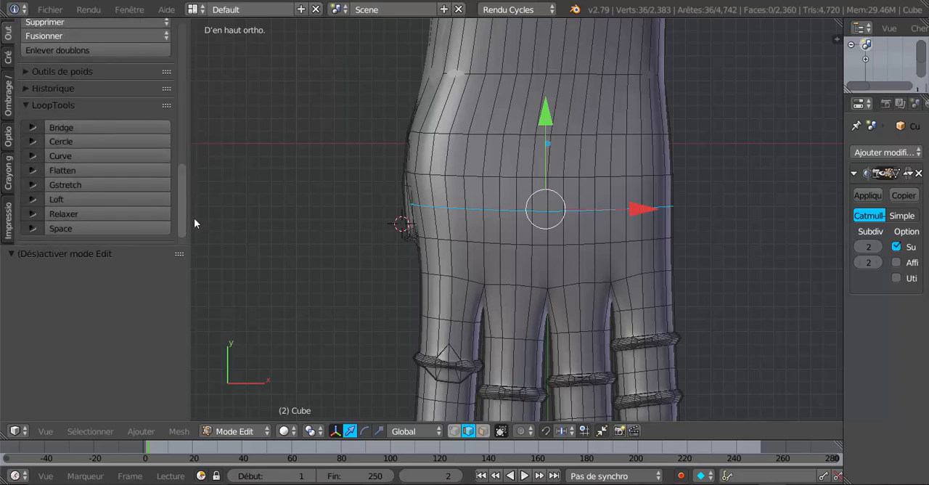
{"action": "left_click", "coordinate": [78, 170]}
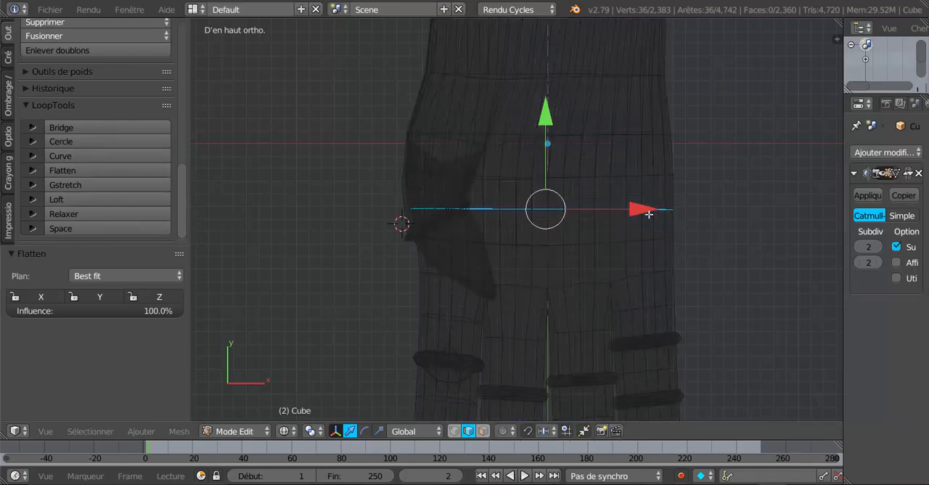
{"action": "scroll", "coordinate": [643, 232], "scroll_direction": "up", "scroll_amount": 2}
{"action": "scroll", "coordinate": [700, 232], "scroll_direction": "down", "scroll_amount": 6}
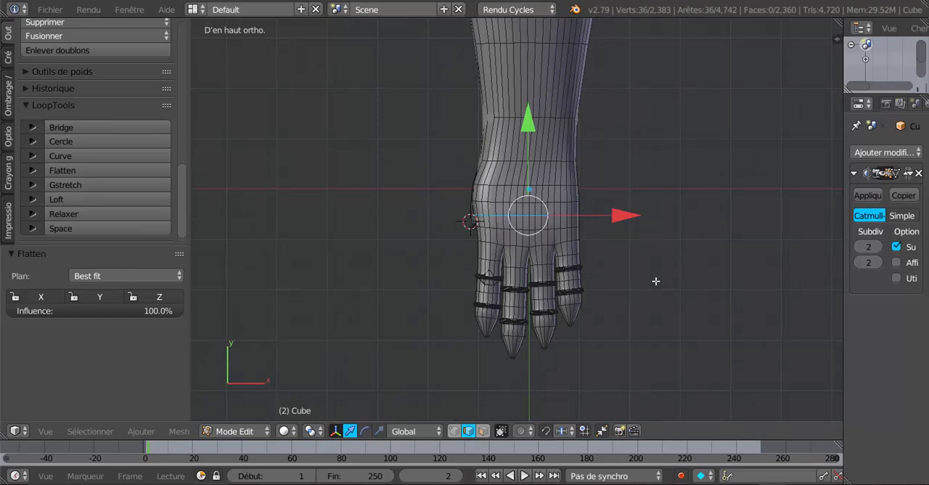
Duplicate the flattened loop with a -0.012 offset along Y and separate the selection into its own object
{"action": "key", "text": "shift+d"}
{"action": "left_click", "coordinate": [656, 283]}
{"action": "middle_click_drag", "start_coordinate": [655, 283], "coordinate": [587, 215]}
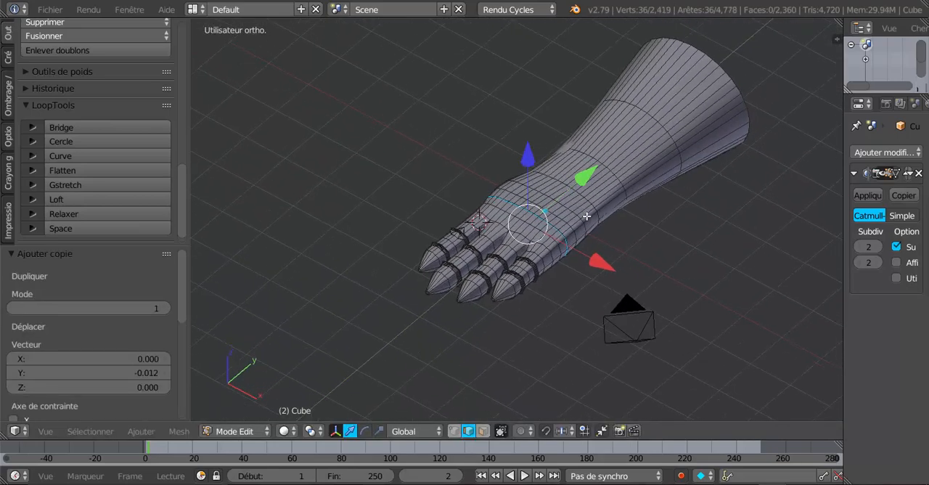
{"action": "scroll", "coordinate": [587, 215], "scroll_direction": "up", "scroll_amount": 3}
{"action": "middle_click_drag", "start_coordinate": [565, 262], "coordinate": [559, 243]}
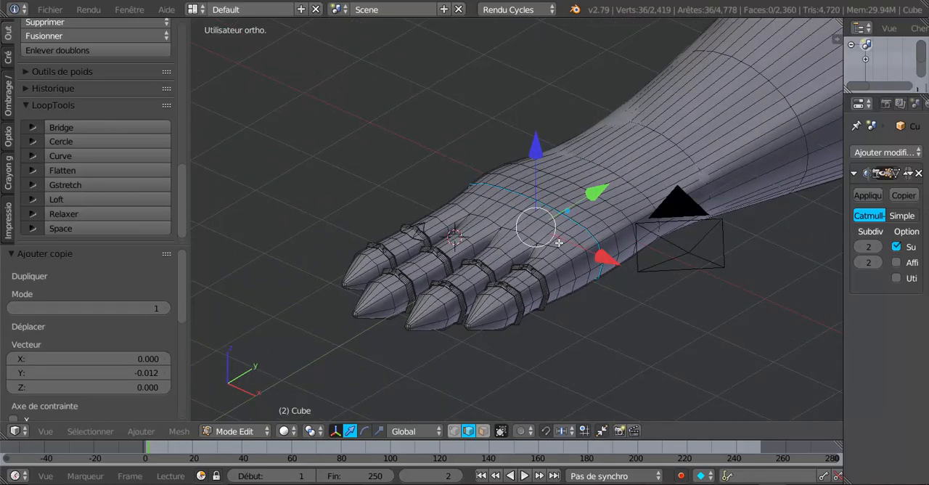
{"action": "scroll", "coordinate": [561, 245], "scroll_direction": "up", "scroll_amount": 2}
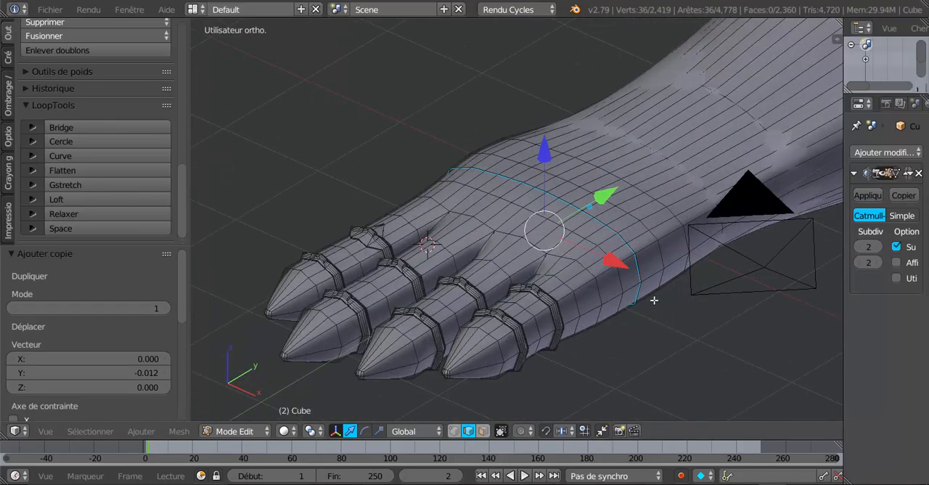
{"action": "key", "text": "p"}
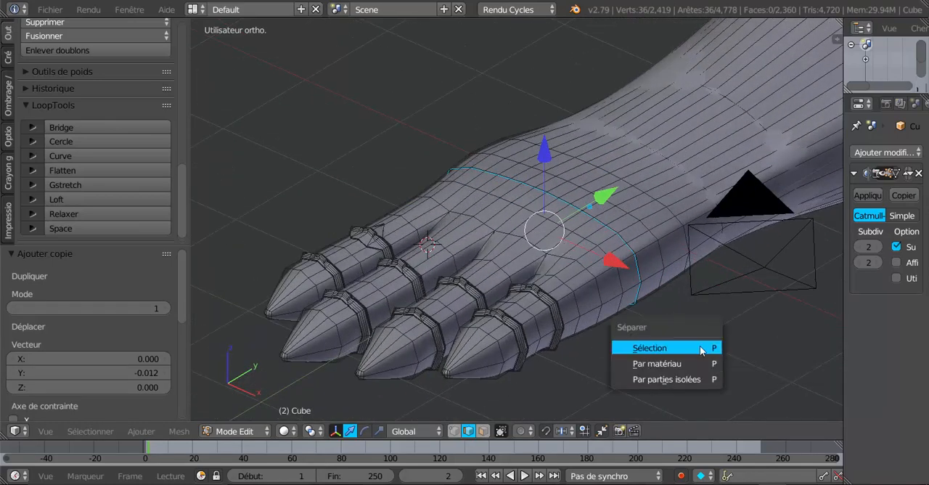
{"action": "left_click", "coordinate": [702, 350]}
Inspect the separated loop around the palm in Object Mode, and reopen the hand mesh in Edit Mode
{"action": "key", "text": "Tab"}
{"action": "scroll", "coordinate": [665, 341], "scroll_direction": "up", "scroll_amount": 2}
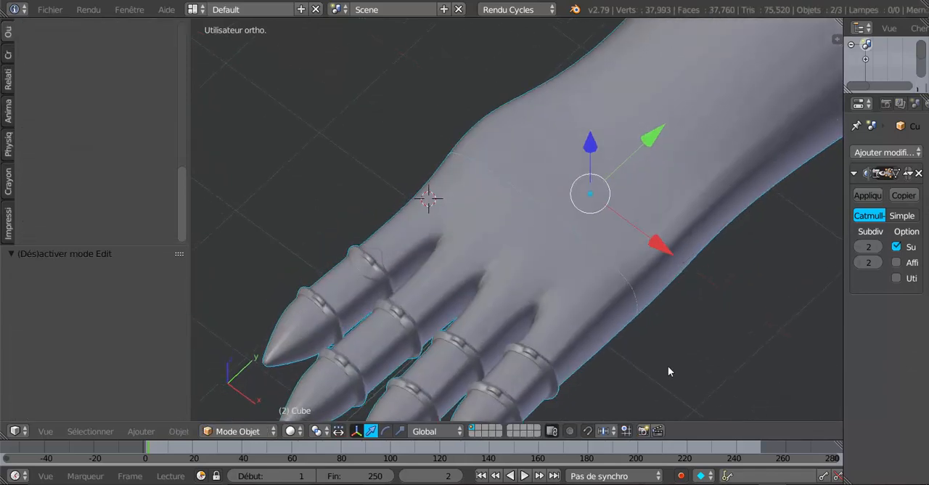
{"action": "middle_click_drag", "start_coordinate": [668, 366], "coordinate": [686, 333]}
{"action": "scroll", "coordinate": [636, 304], "scroll_direction": "up", "scroll_amount": 1}
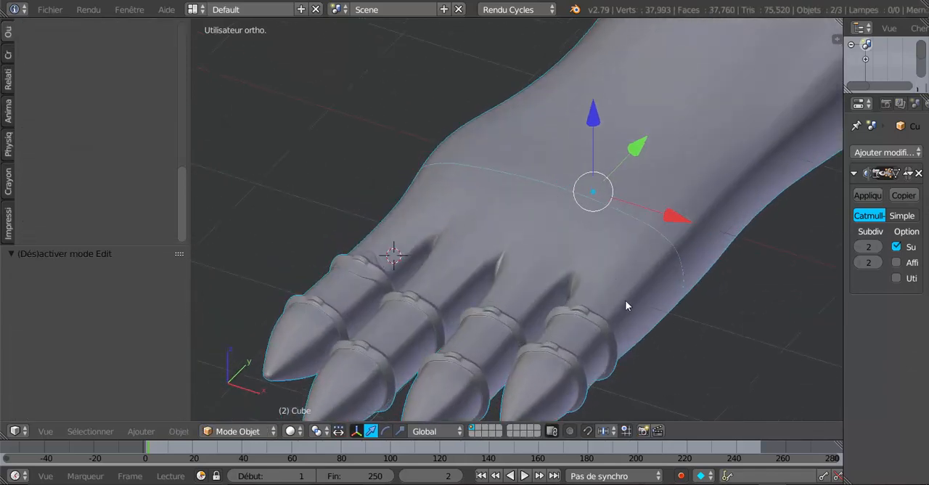
{"action": "middle_click_drag", "start_coordinate": [625, 300], "coordinate": [539, 312]}
{"action": "key", "text": "Tab"}
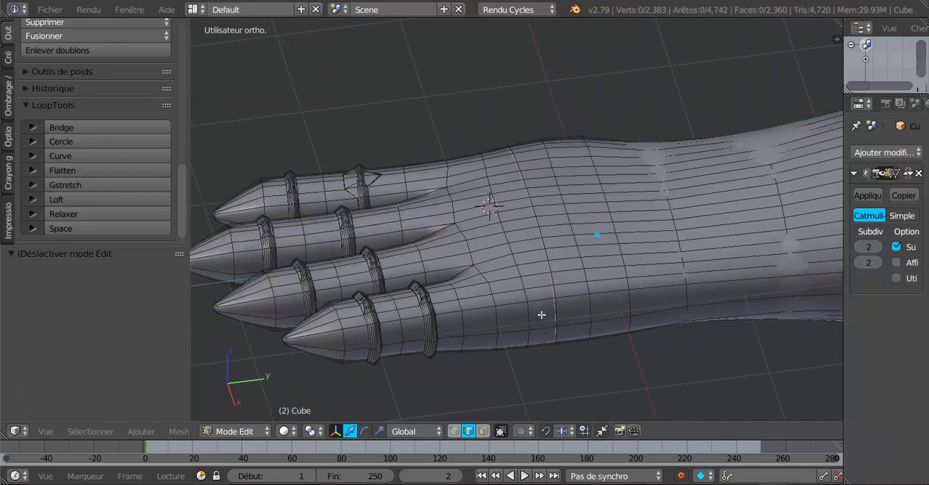
Open the separated palm loop object in Edit Mode with vertex selection and select all its vertices
{"action": "key", "text": "Tab"}
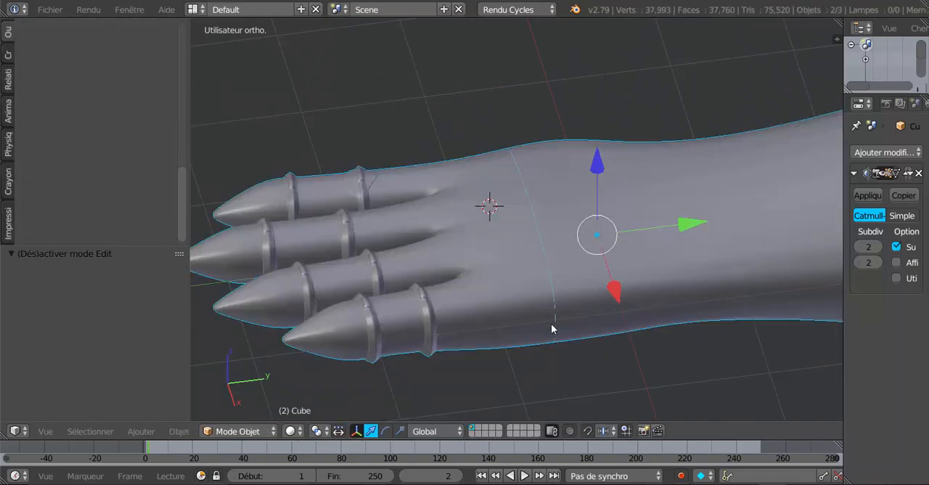
{"action": "key", "text": "Tab"}
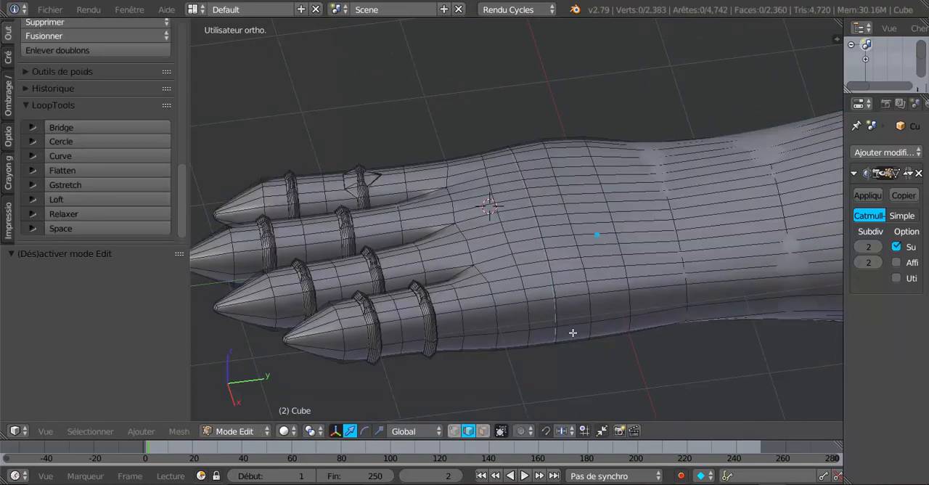
{"action": "key", "text": "Tab"}
{"action": "right_click", "coordinate": [549, 283]}
{"action": "key", "text": "Tab"}
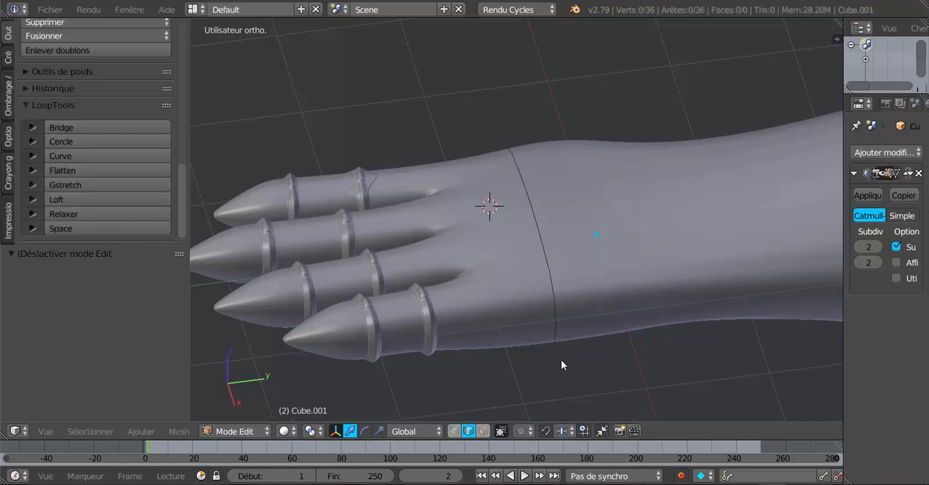
{"action": "left_click", "coordinate": [454, 431]}
{"action": "mouse_move", "coordinate": [601, 363]}
{"action": "middle_mouse_down"}
{"action": "mouse_move", "coordinate": [590, 339]}
{"action": "mouse_move", "coordinate": [596, 361]}
{"action": "mouse_move", "coordinate": [595, 341]}
{"action": "mouse_move", "coordinate": [686, 383]}
{"action": "mouse_move", "coordinate": [682, 336]}
{"action": "mouse_move", "coordinate": [701, 382]}
{"action": "mouse_move", "coordinate": [606, 339]}
{"action": "mouse_move", "coordinate": [595, 360]}
{"action": "mouse_move", "coordinate": [590, 307]}
{"action": "mouse_move", "coordinate": [635, 343]}
{"action": "mouse_move", "coordinate": [603, 330]}
{"action": "mouse_move", "coordinate": [649, 353]}
{"action": "middle_mouse_up"}
{"action": "key", "text": "a"}
{"action": "key", "text": "Tab"}
{"action": "key", "text": "Tab"}
{"action": "mouse_move", "coordinate": [609, 325]}
{"action": "middle_mouse_down"}
{"action": "mouse_move", "coordinate": [632, 346]}
{"action": "mouse_move", "coordinate": [624, 321]}
{"action": "mouse_move", "coordinate": [626, 362]}
{"action": "middle_mouse_up"}
{"action": "key", "text": "Tab"}
{"action": "middle_click_drag", "start_coordinate": [627, 304], "coordinate": [497, 266]}
{"action": "key", "text": "Tab"}
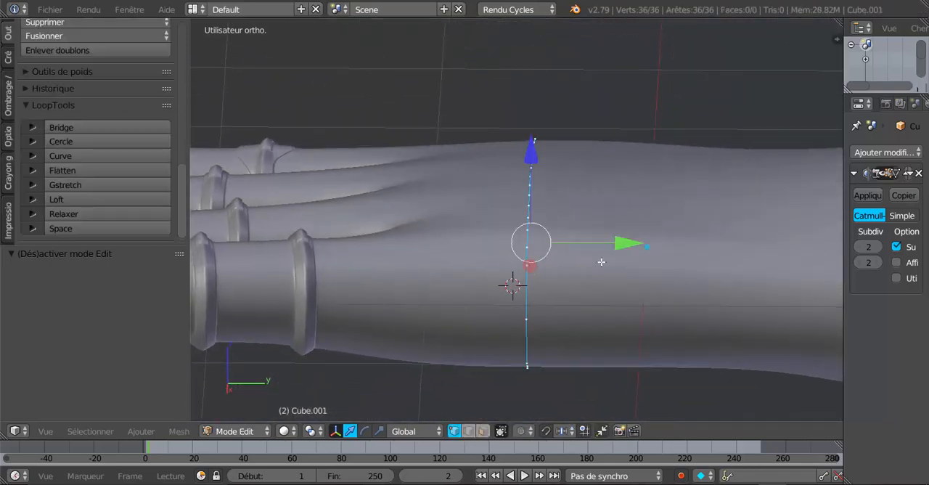
Extrude the palm loop into a band, moving the new edge -0.337 along Y toward the fingers and back by 0.058
{"action": "key", "text": "e"}
{"action": "right_click", "coordinate": [622, 292]}
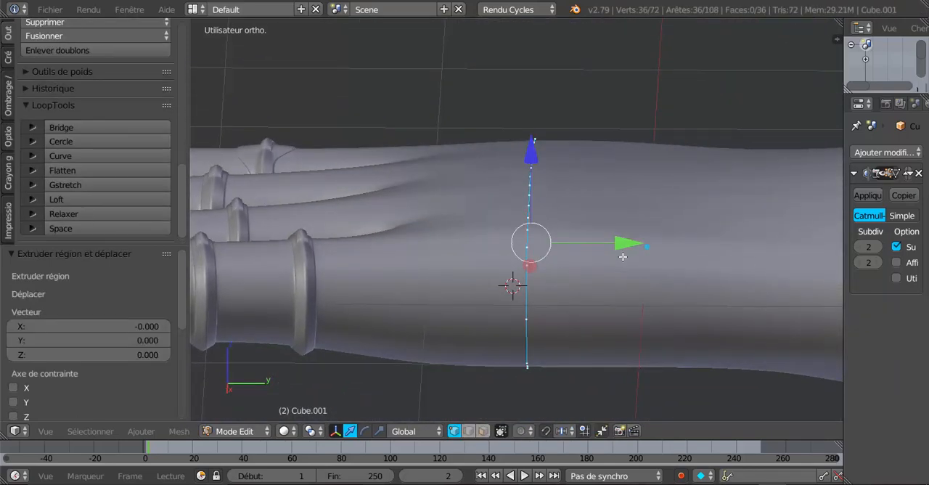
{"action": "key", "text": "g"}
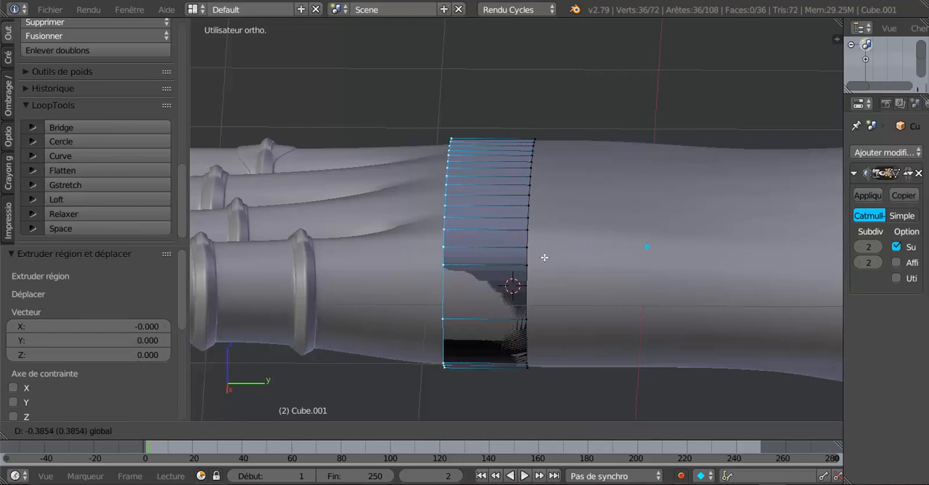
{"action": "left_click", "coordinate": [559, 260]}
{"action": "middle_click_drag", "start_coordinate": [559, 260], "coordinate": [602, 265]}
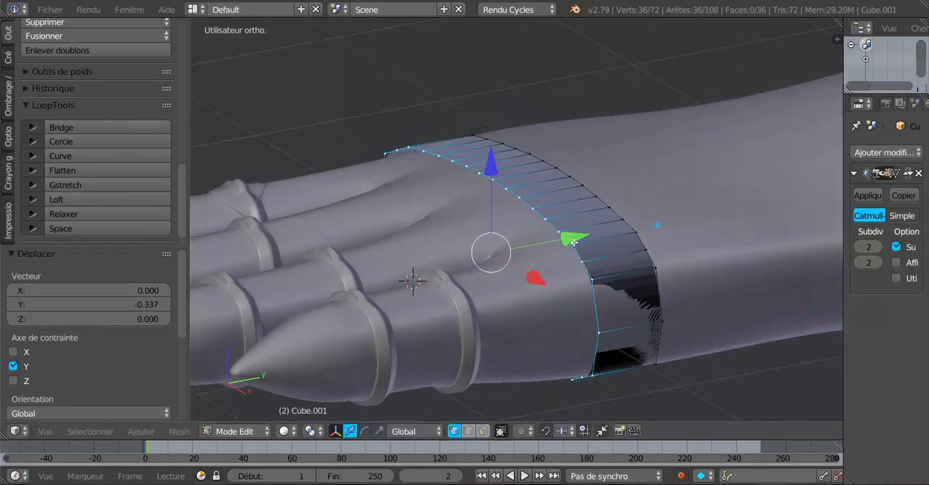
{"action": "left_click_drag", "start_coordinate": [573, 242], "coordinate": [584, 239]}
Switch to face selection and select the band's faces across the underside of the palm and around its outer edge
{"action": "middle_click_drag", "start_coordinate": [629, 264], "coordinate": [573, 207]}
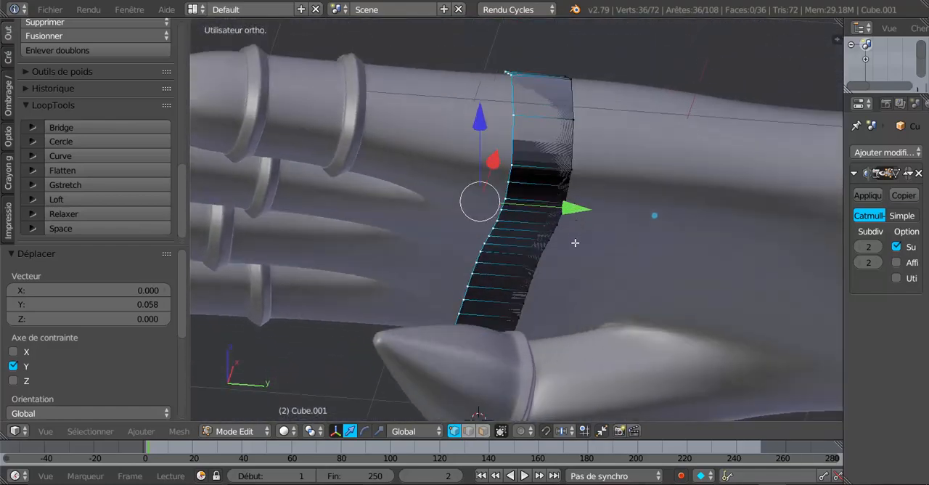
{"action": "left_click", "coordinate": [483, 431]}
{"action": "middle_click_drag", "start_coordinate": [569, 289], "coordinate": [563, 323]}
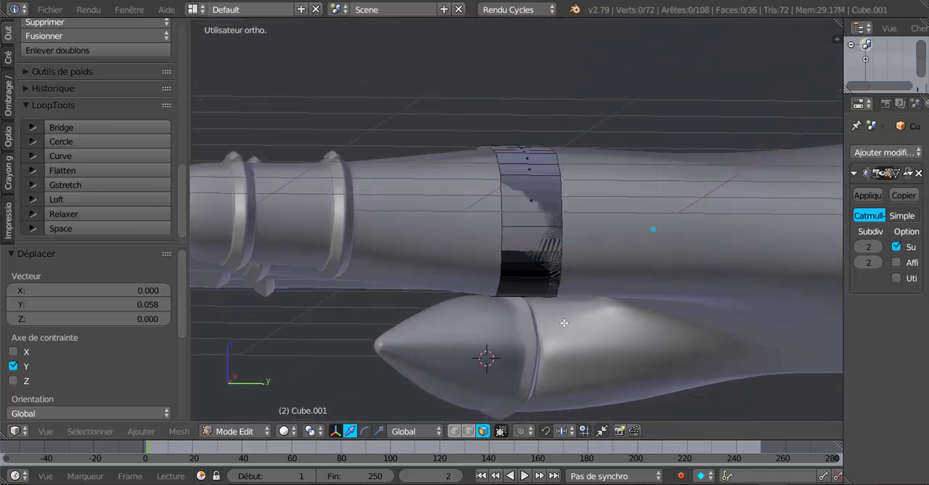
{"action": "right_click", "coordinate": [528, 246]}
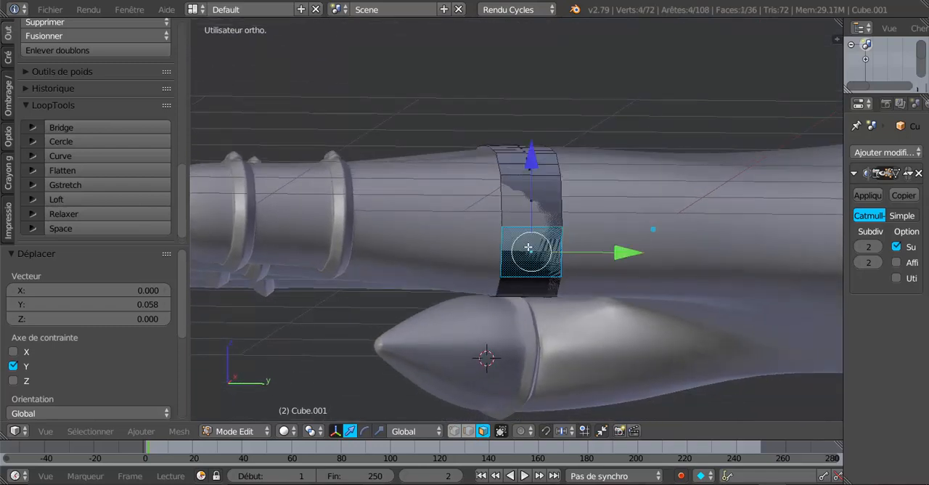
{"action": "middle_click_drag", "start_coordinate": [567, 290], "coordinate": [585, 312]}
{"action": "middle_click_drag", "start_coordinate": [721, 317], "coordinate": [621, 299]}
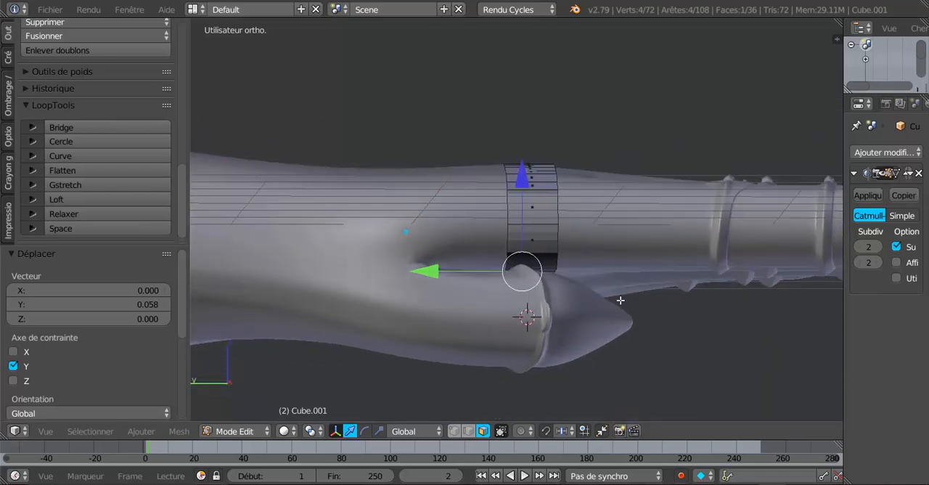
{"action": "middle_click_drag", "start_coordinate": [521, 233], "coordinate": [499, 269]}
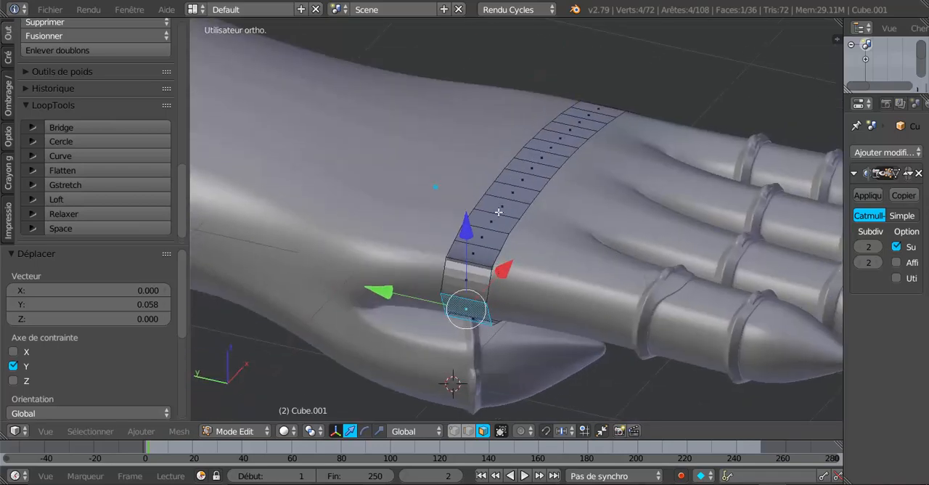
{"action": "middle_click_drag", "start_coordinate": [606, 286], "coordinate": [606, 195]}
{"action": "middle_click_drag", "start_coordinate": [546, 309], "coordinate": [590, 153]}
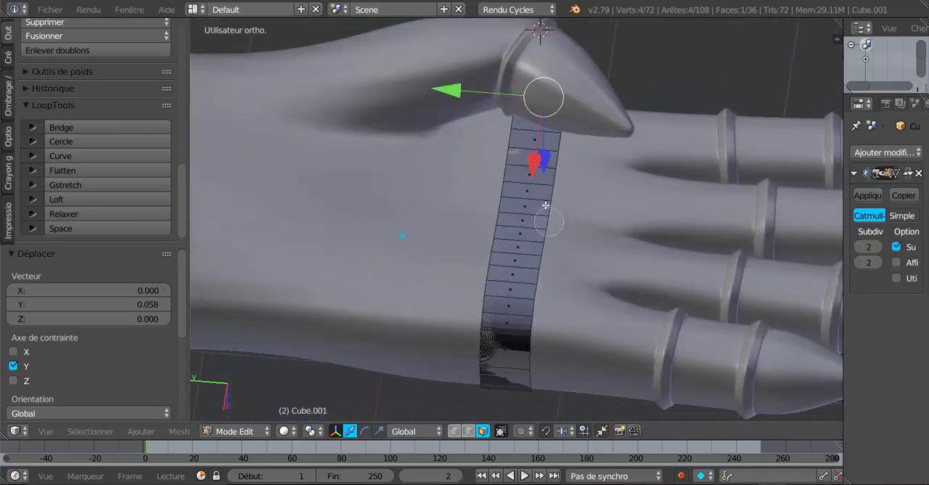
{"action": "left_click_drag", "start_coordinate": [537, 145], "coordinate": [521, 320]}
{"action": "right_click", "coordinate": [524, 319]}
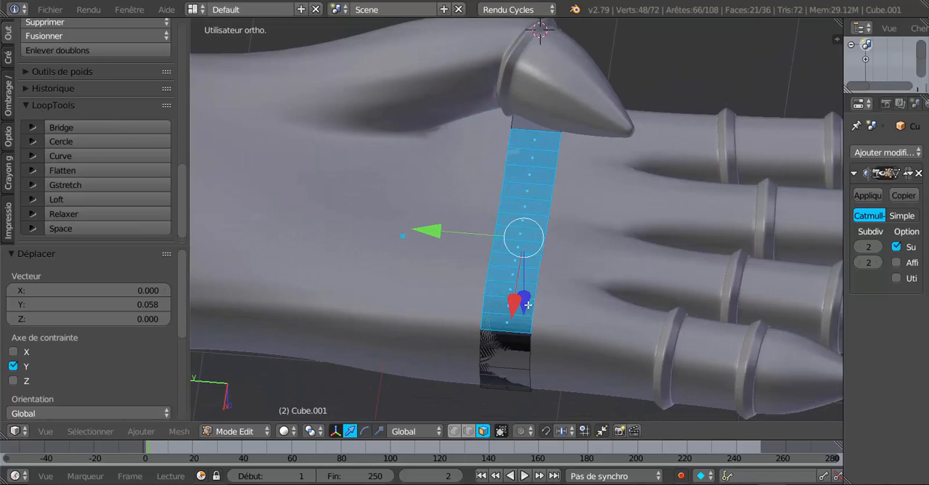
{"action": "middle_click_drag", "start_coordinate": [527, 305], "coordinate": [551, 236]}
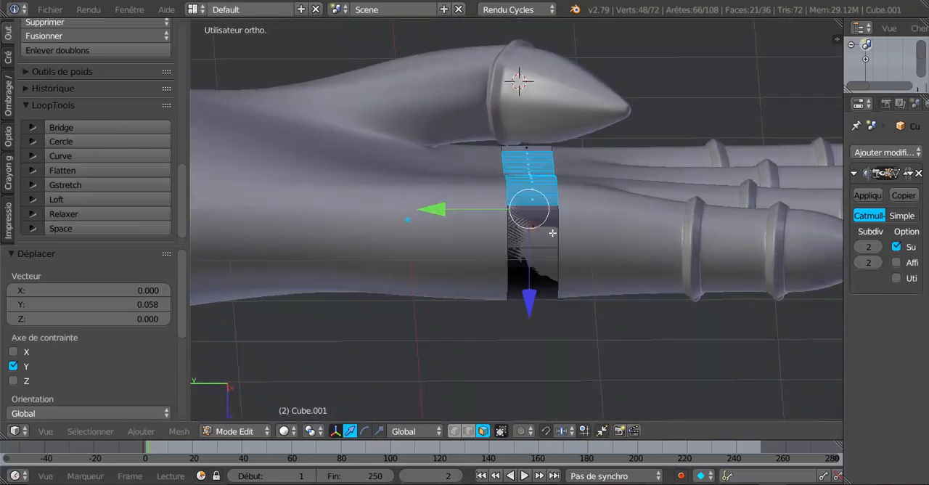
{"action": "left_click_drag", "start_coordinate": [540, 222], "coordinate": [571, 178]}
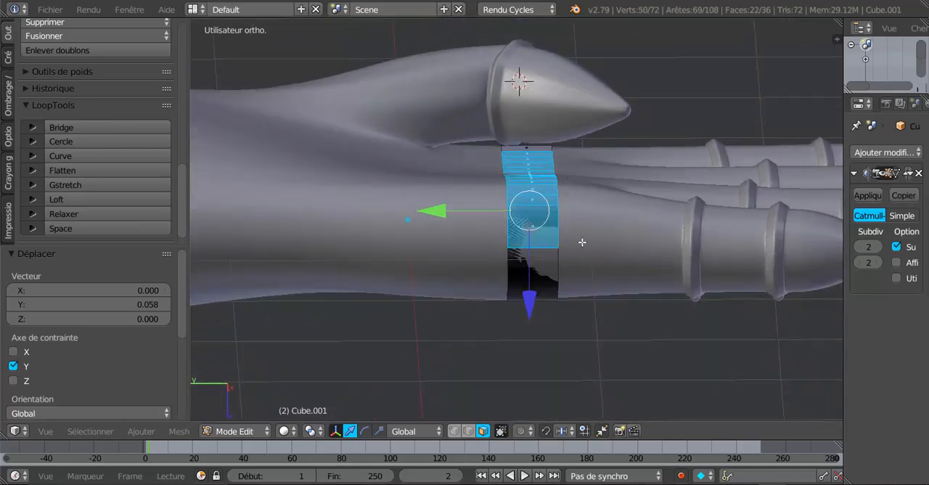
Deselect the band faces across the back of the hand that were caught in the selection
{"action": "middle_click_drag", "start_coordinate": [582, 242], "coordinate": [553, 386]}
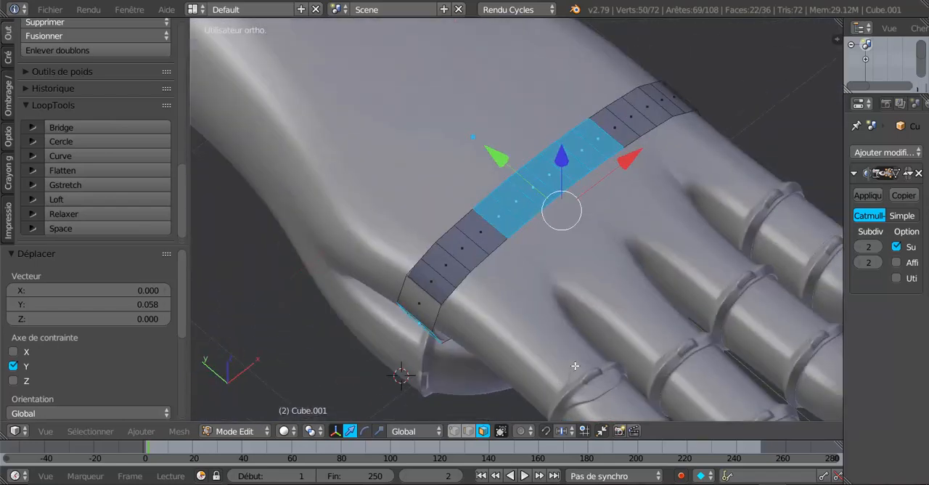
{"action": "key", "text": "c"}
{"action": "mouse_move", "coordinate": [495, 233]}
{"action": "middle_mouse_down"}
{"action": "mouse_move", "coordinate": [484, 239]}
{"action": "mouse_move", "coordinate": [605, 138]}
{"action": "middle_mouse_up"}
{"action": "right_click", "coordinate": [606, 139]}
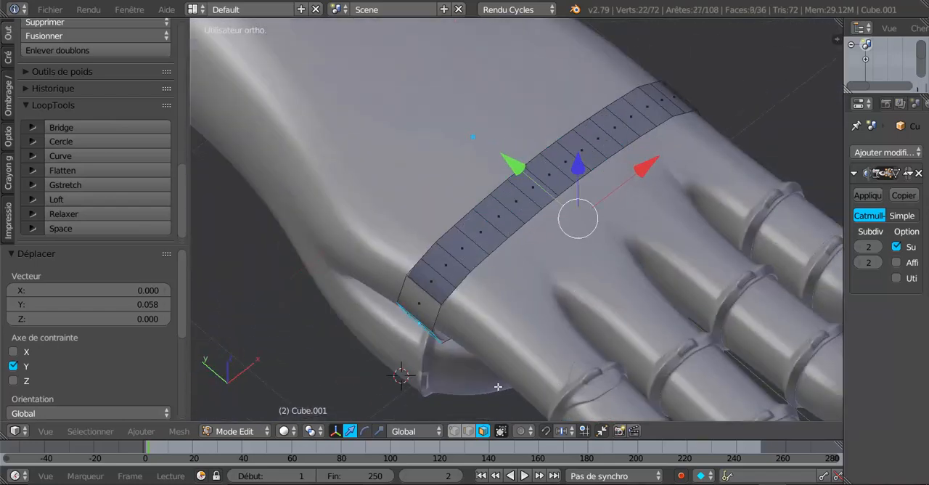
Add the remaining palm-side faces of the band near the thumb to the selection
{"action": "middle_click_drag", "start_coordinate": [498, 386], "coordinate": [583, 208]}
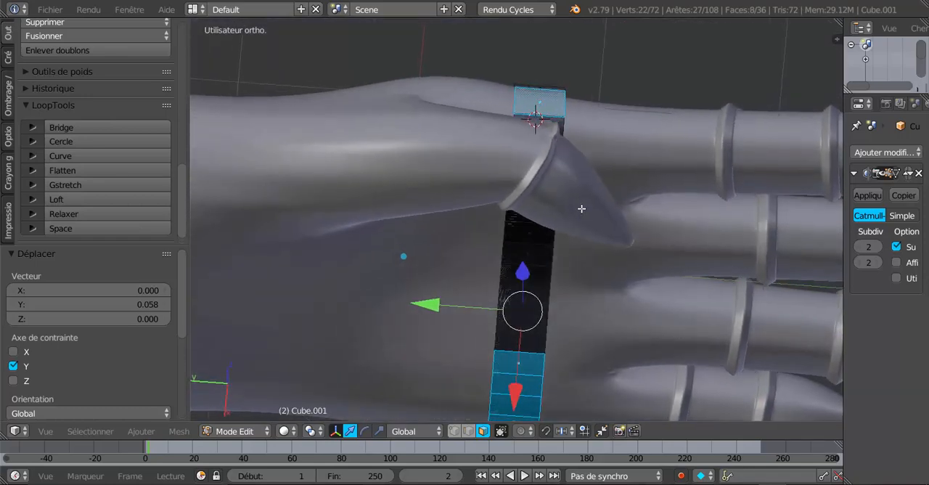
{"action": "key", "text": "c"}
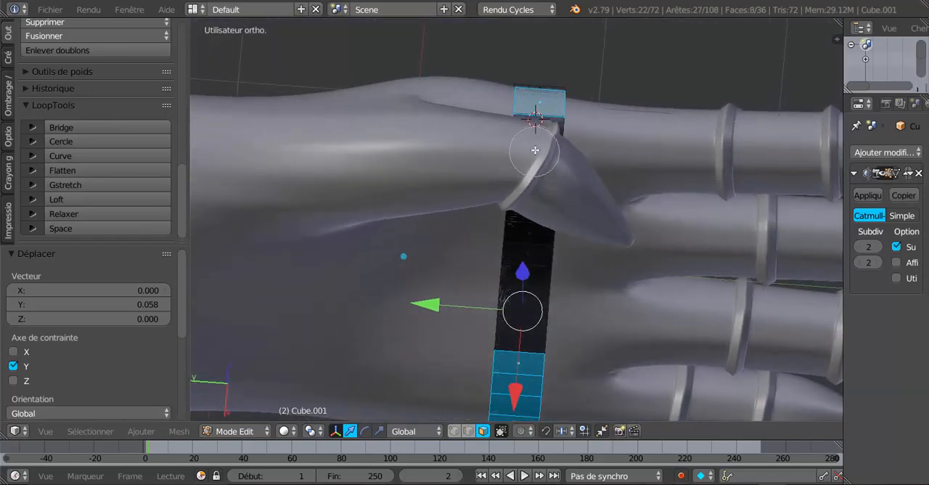
{"action": "left_click_drag", "start_coordinate": [539, 178], "coordinate": [518, 346]}
{"action": "right_click", "coordinate": [521, 333]}
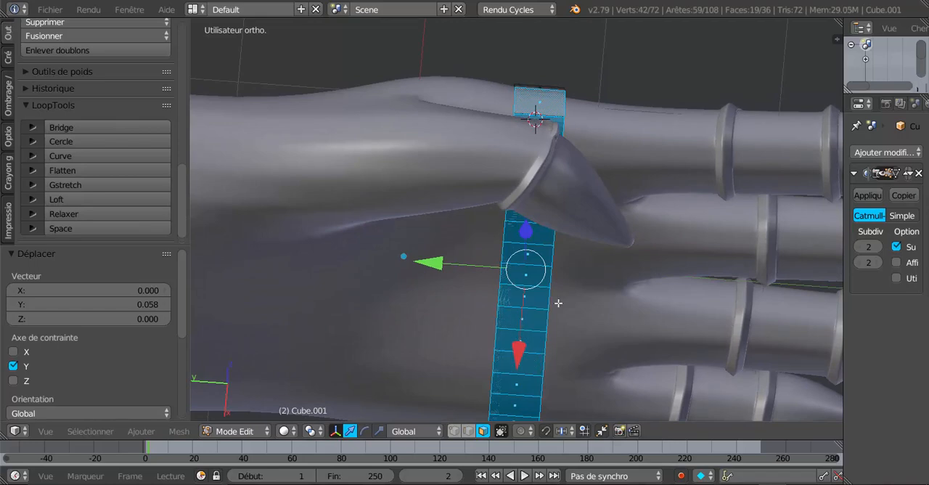
Deselect the stray face on the back of the hand and delete the selected palm-side faces of the band
{"action": "mouse_move", "coordinate": [558, 303]}
{"action": "middle_mouse_down"}
{"action": "mouse_move", "coordinate": [494, 407]}
{"action": "mouse_move", "coordinate": [500, 338]}
{"action": "middle_mouse_up"}
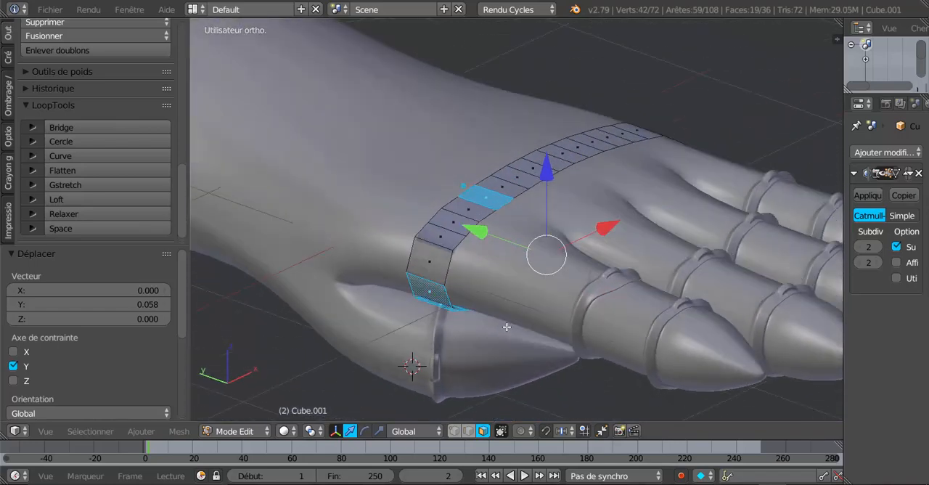
{"action": "key", "text": "c"}
{"action": "middle_click", "coordinate": [491, 216]}
{"action": "right_click", "coordinate": [506, 178]}
{"action": "middle_click_drag", "start_coordinate": [634, 243], "coordinate": [517, 227]}
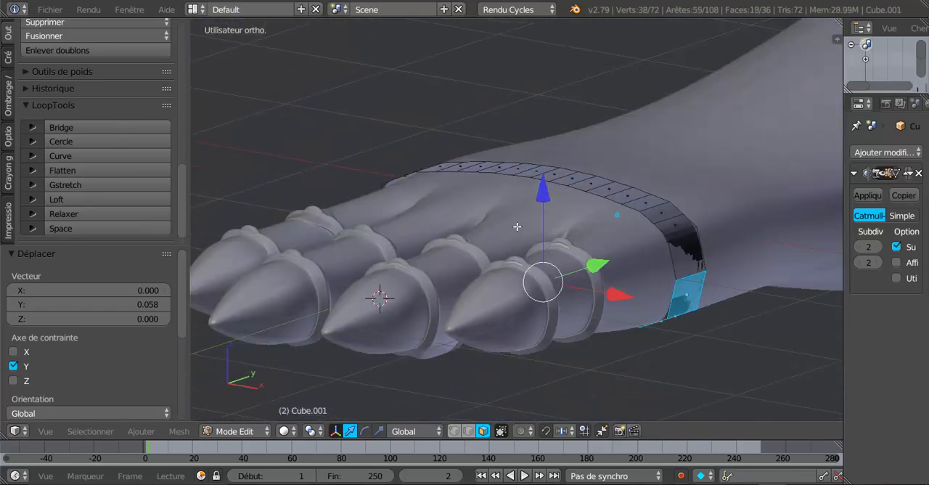
{"action": "key", "text": "x"}
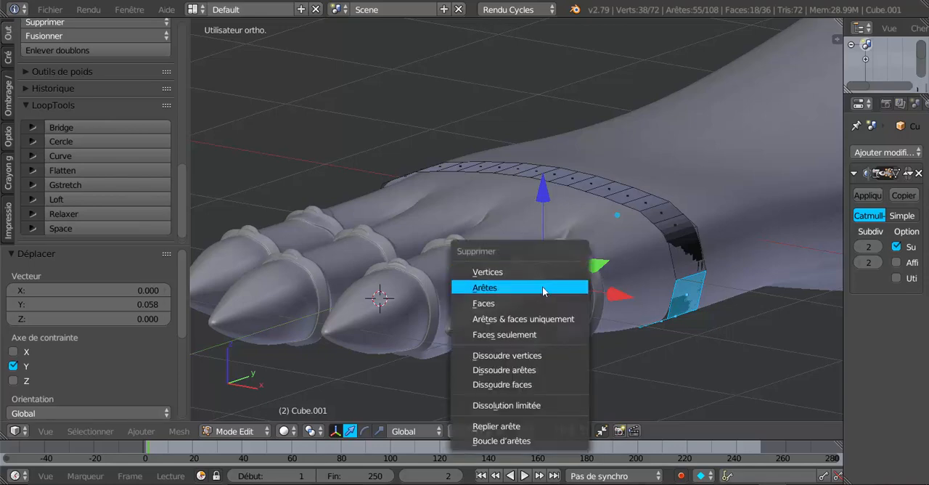
{"action": "left_click", "coordinate": [538, 301]}
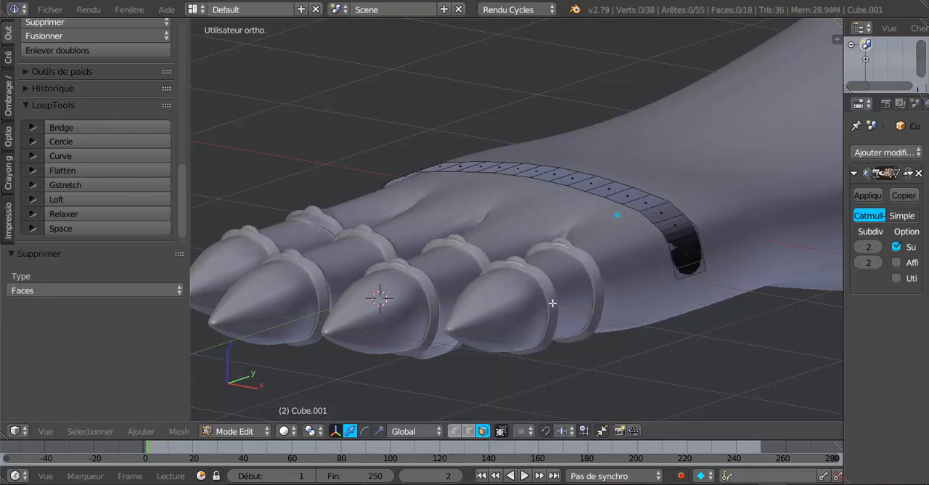
Select all remaining faces of the band and recalculate their normals
{"action": "middle_click_drag", "start_coordinate": [554, 307], "coordinate": [545, 220]}
{"action": "key", "text": "Tab"}
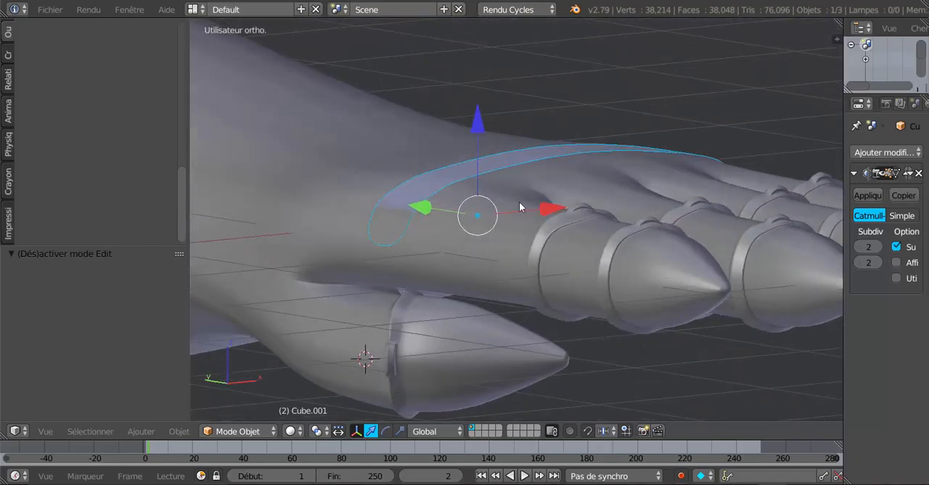
{"action": "key", "text": "Tab"}
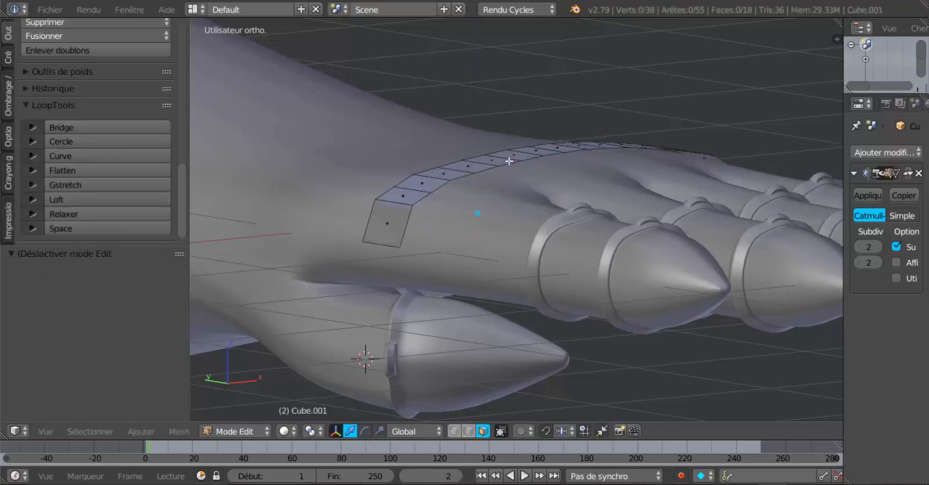
{"action": "middle_click_drag", "start_coordinate": [528, 195], "coordinate": [406, 261]}
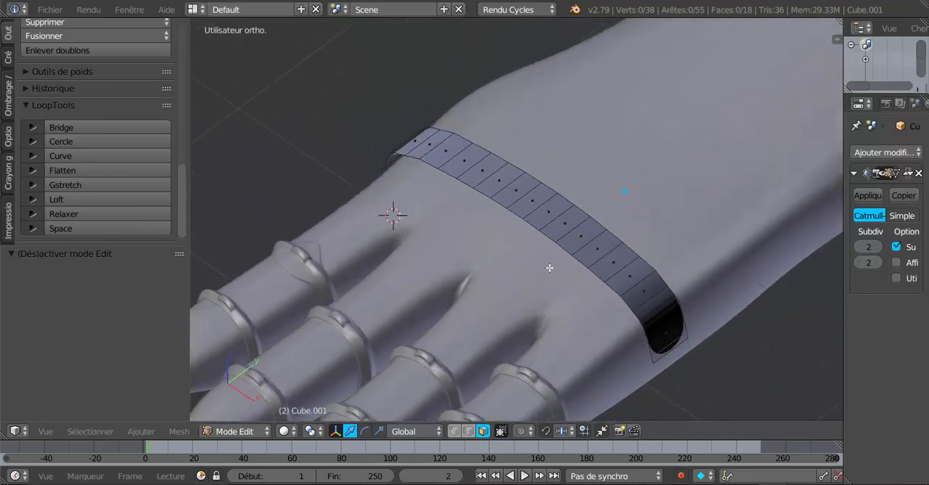
{"action": "key", "text": "a"}
{"action": "middle_click_drag", "start_coordinate": [574, 265], "coordinate": [590, 264]}
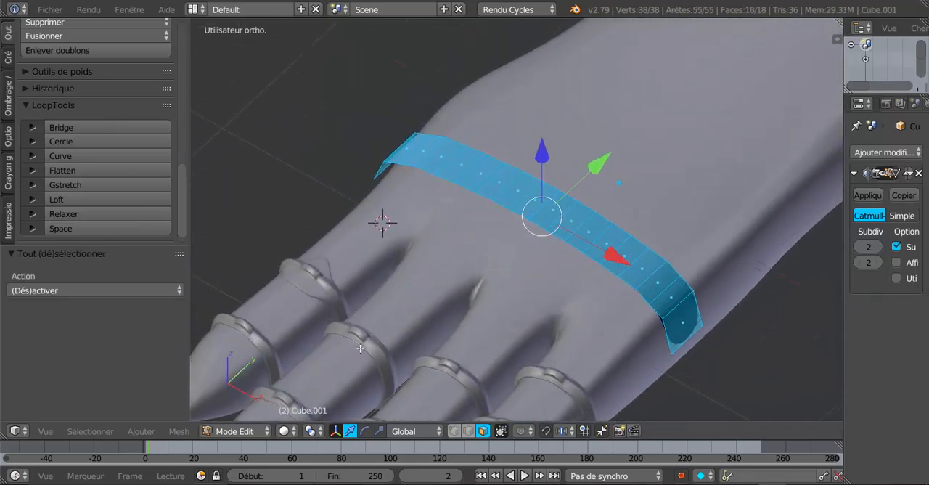
{"action": "left_click", "coordinate": [8, 93]}
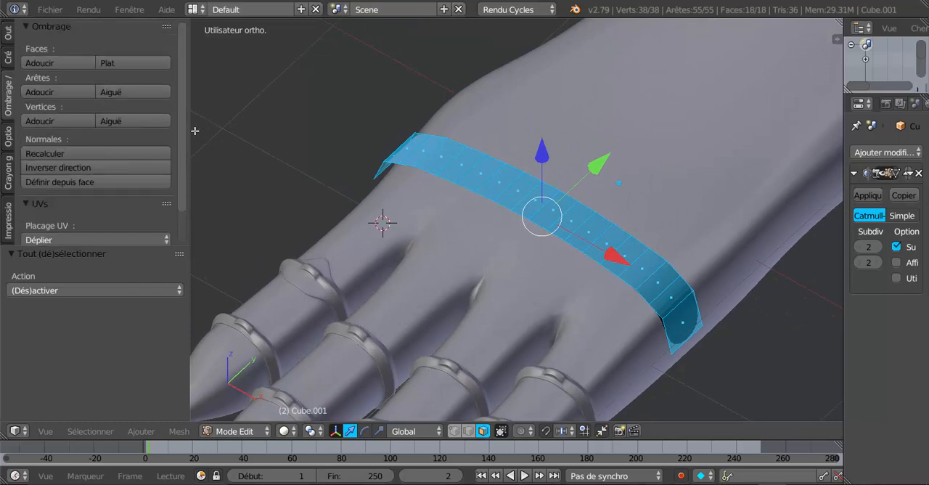
{"action": "left_click", "coordinate": [56, 155]}
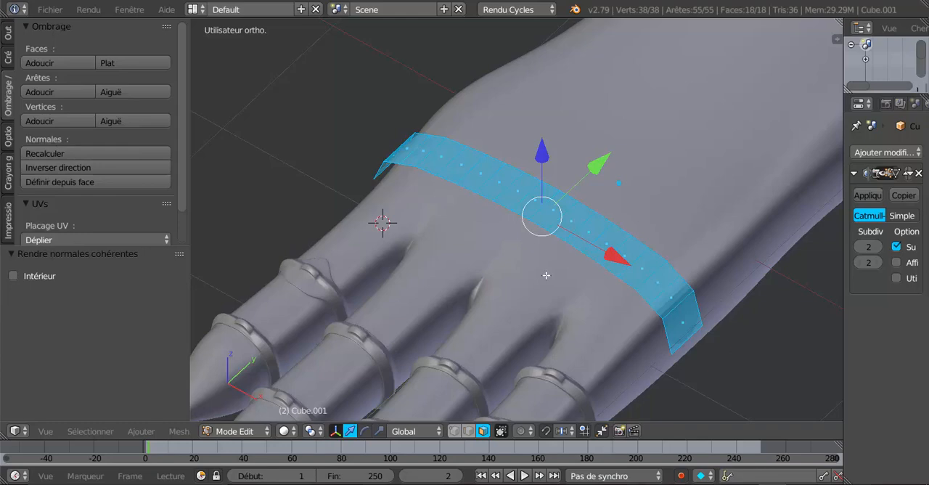
Return the band to Object Mode and apply smooth shading to it
{"action": "key", "text": "Tab"}
{"action": "mouse_move", "coordinate": [545, 276]}
{"action": "middle_mouse_down"}
{"action": "mouse_move", "coordinate": [509, 262]}
{"action": "mouse_move", "coordinate": [480, 221]}
{"action": "mouse_move", "coordinate": [553, 277]}
{"action": "mouse_move", "coordinate": [544, 275]}
{"action": "middle_mouse_up"}
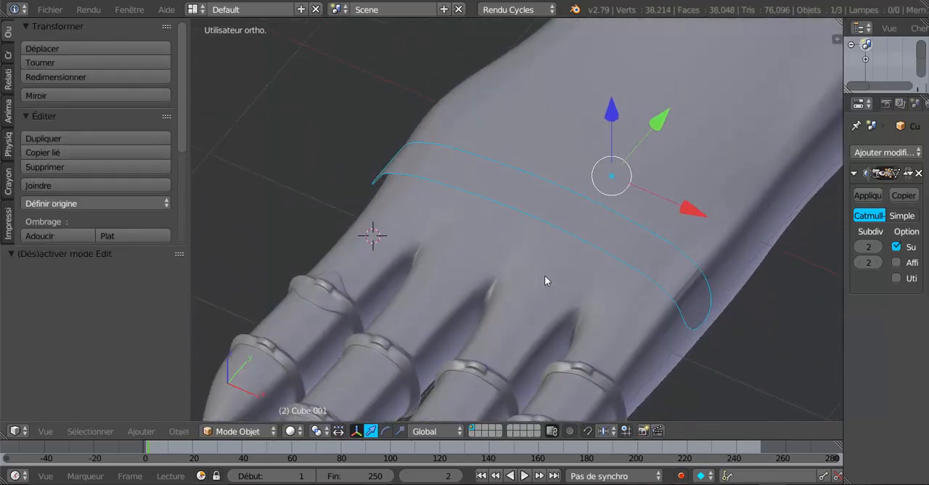
{"action": "left_click", "coordinate": [36, 12]}
{"action": "left_click", "coordinate": [43, 235]}
{"action": "key", "text": "Tab"}
{"action": "key", "text": "Tab"}
{"action": "middle_click_drag", "start_coordinate": [359, 224], "coordinate": [399, 205]}
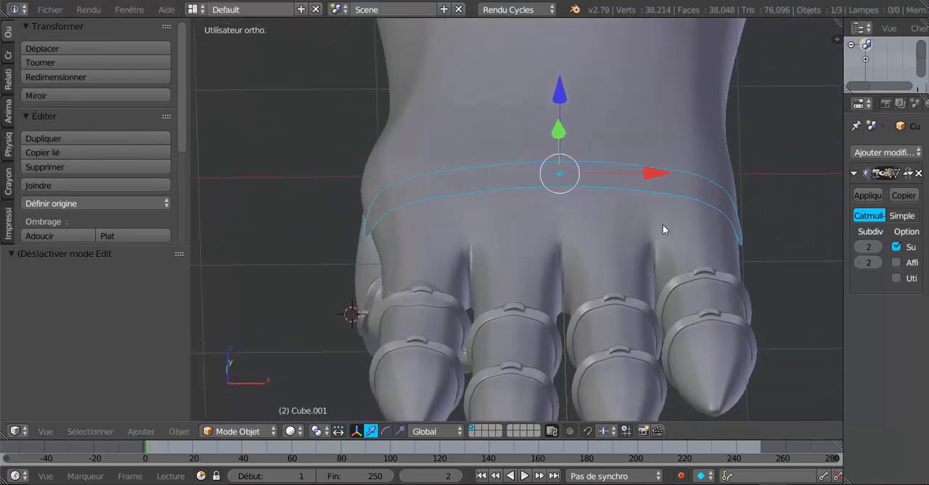
Extrude all of the band's faces in place, without any offset
{"action": "key", "text": "Tab"}
{"action": "middle_click_drag", "start_coordinate": [653, 233], "coordinate": [585, 262], "text": "shift"}
{"action": "scroll", "coordinate": [585, 266], "scroll_direction": "up", "scroll_amount": 3}
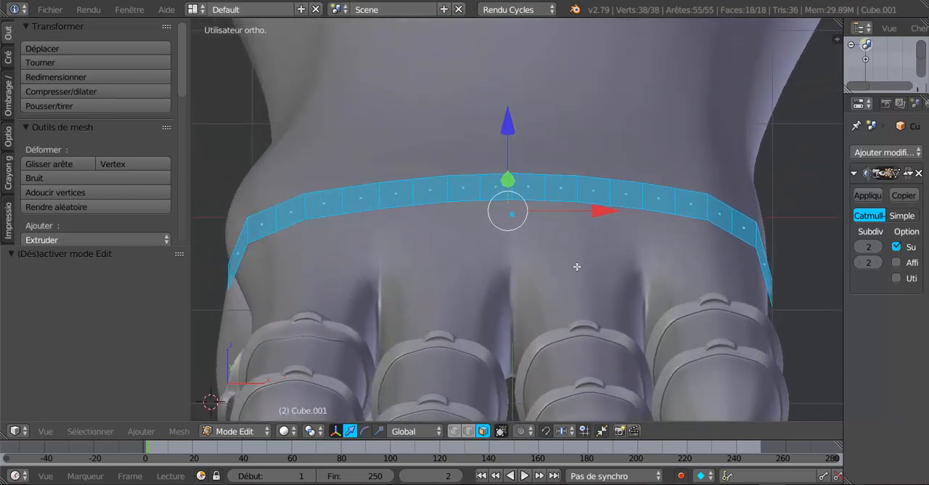
{"action": "left_click", "coordinate": [379, 431]}
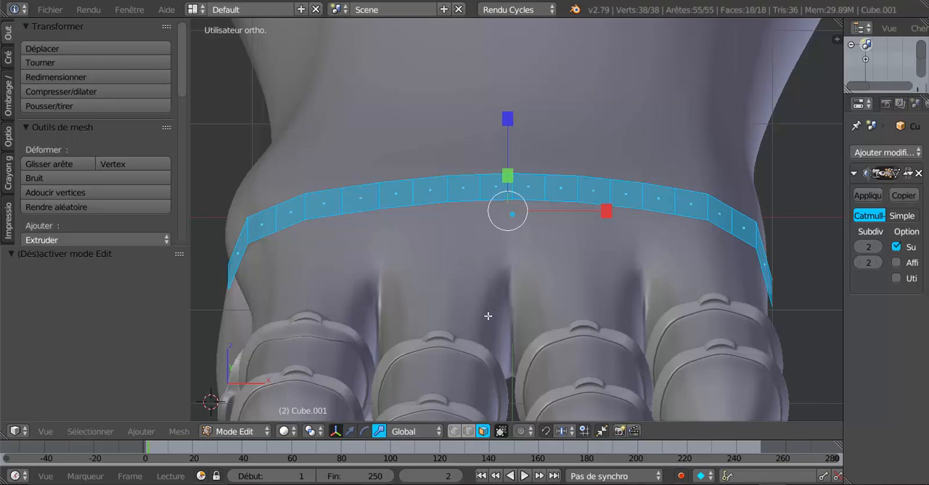
{"action": "middle_click_drag", "start_coordinate": [488, 315], "coordinate": [488, 294]}
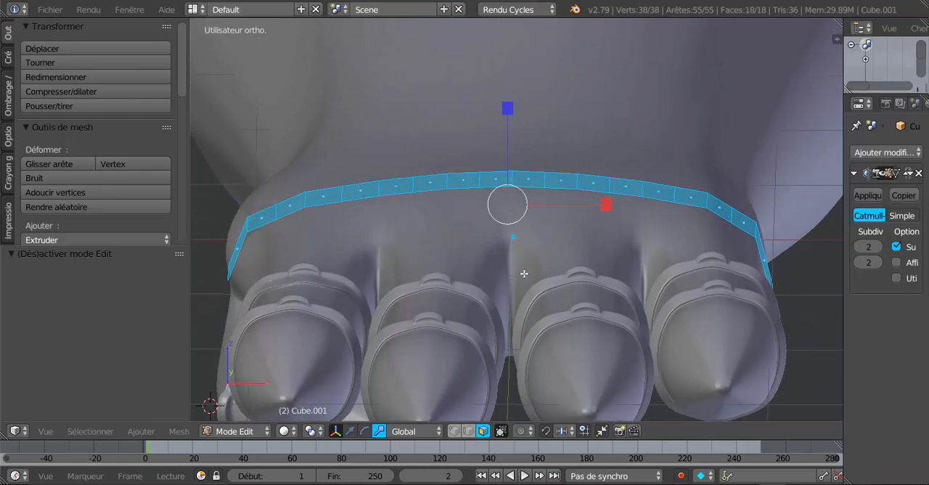
{"action": "key", "text": "e"}
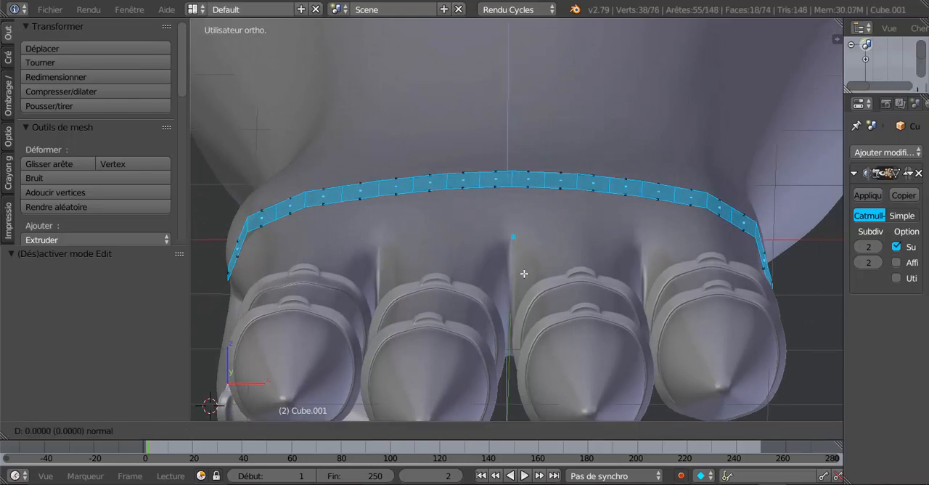
{"action": "right_click", "coordinate": [524, 273]}
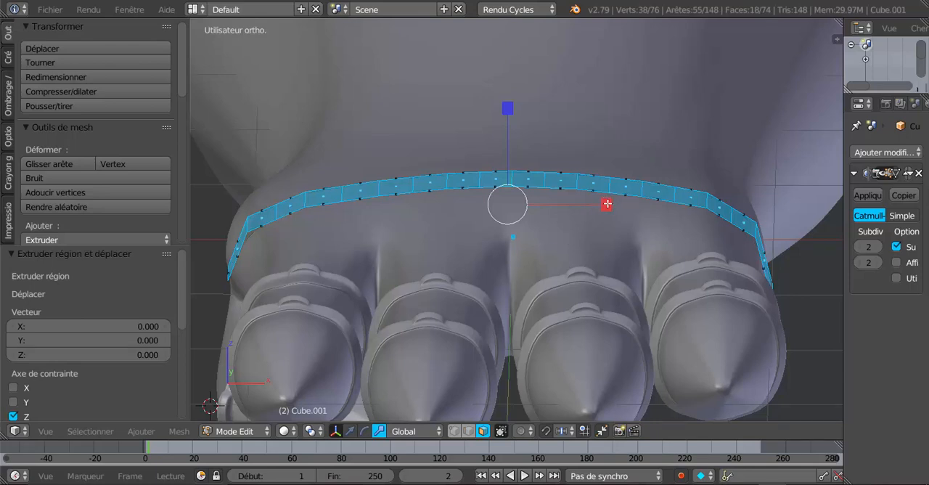
Scale the extruded faces by 1.032 along X and raise them slightly along Z to thicken the band
{"action": "left_click_drag", "start_coordinate": [607, 204], "coordinate": [622, 201]}
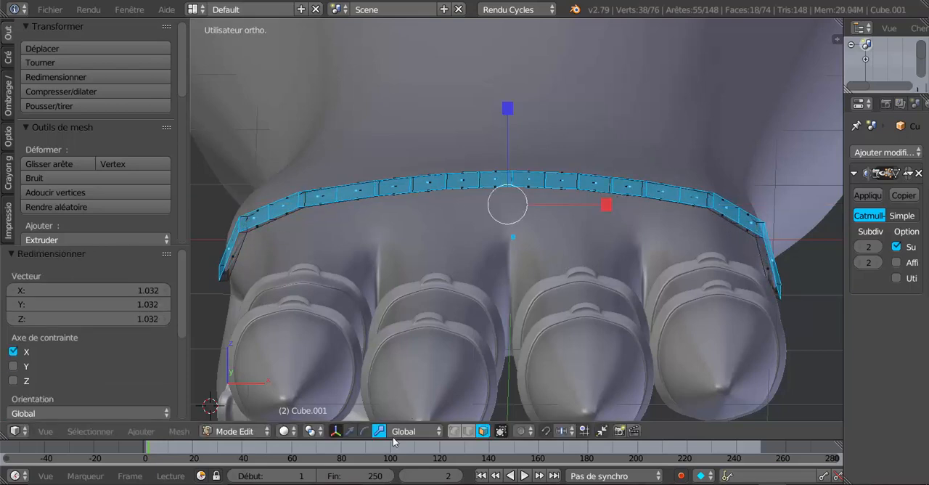
{"action": "left_click", "coordinate": [350, 431]}
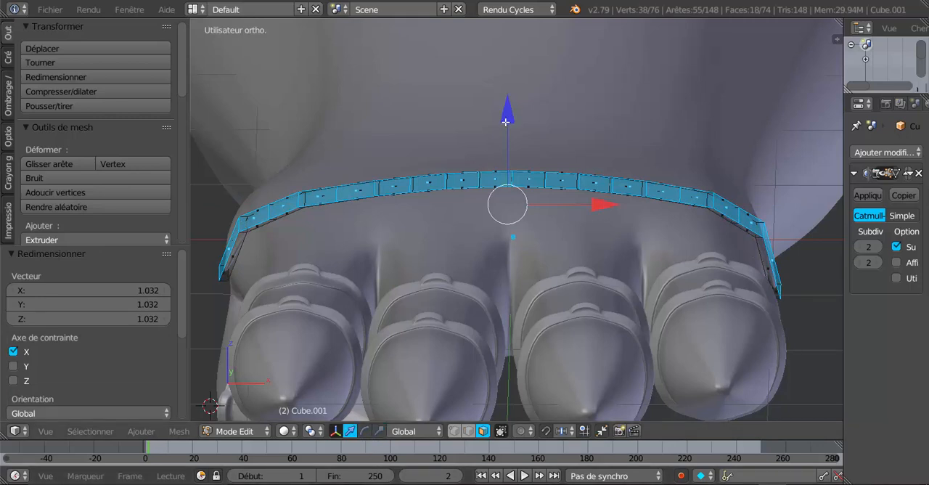
{"action": "left_click_drag", "start_coordinate": [506, 122], "coordinate": [507, 116]}
{"action": "middle_click_drag", "start_coordinate": [502, 174], "coordinate": [485, 223]}
{"action": "key", "text": "Tab"}
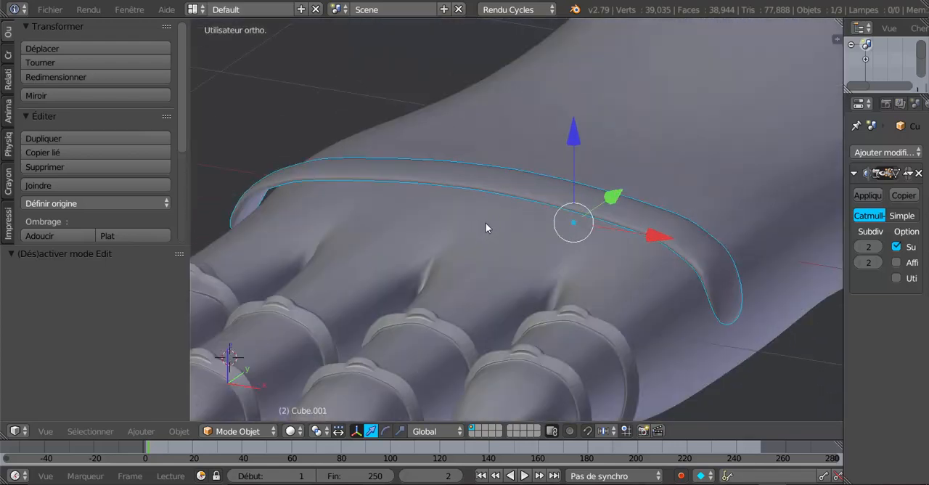
Add four evenly spaced loop cuts around the band's thin side wall, without sliding them
{"action": "scroll", "coordinate": [485, 223], "scroll_direction": "up", "scroll_amount": 3}
{"action": "key", "text": "Tab"}
{"action": "scroll", "coordinate": [486, 223], "scroll_direction": "up", "scroll_amount": 2}
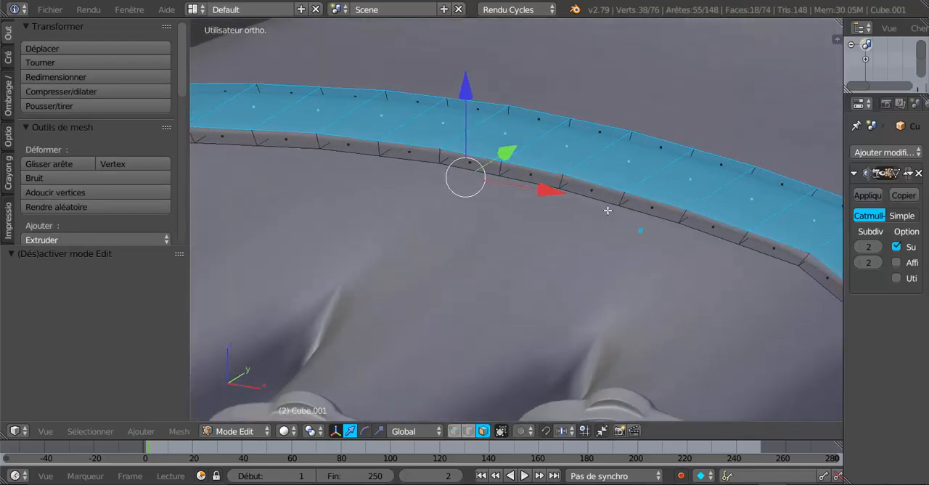
{"action": "key", "text": "ctrl+r"}
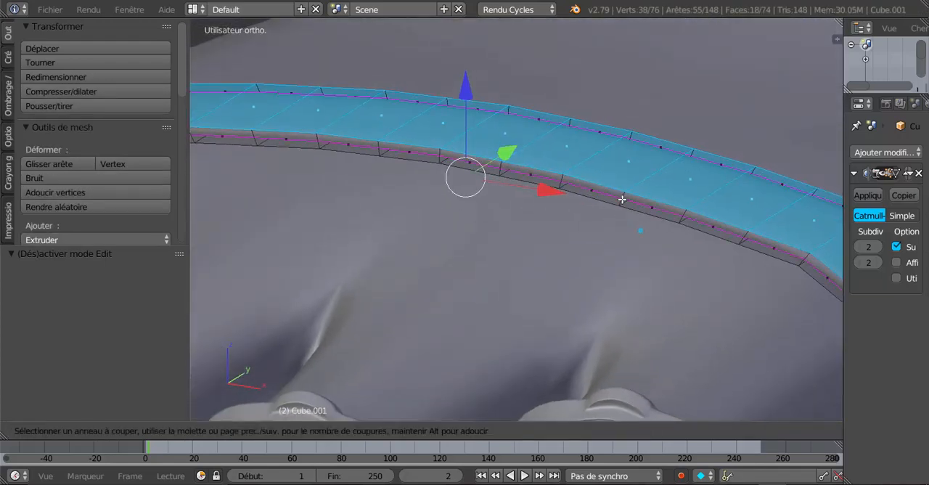
{"action": "scroll", "coordinate": [622, 199], "scroll_direction": "up", "scroll_amount": 2}
{"action": "scroll", "coordinate": [622, 199], "scroll_direction": "up", "scroll_amount": 1}
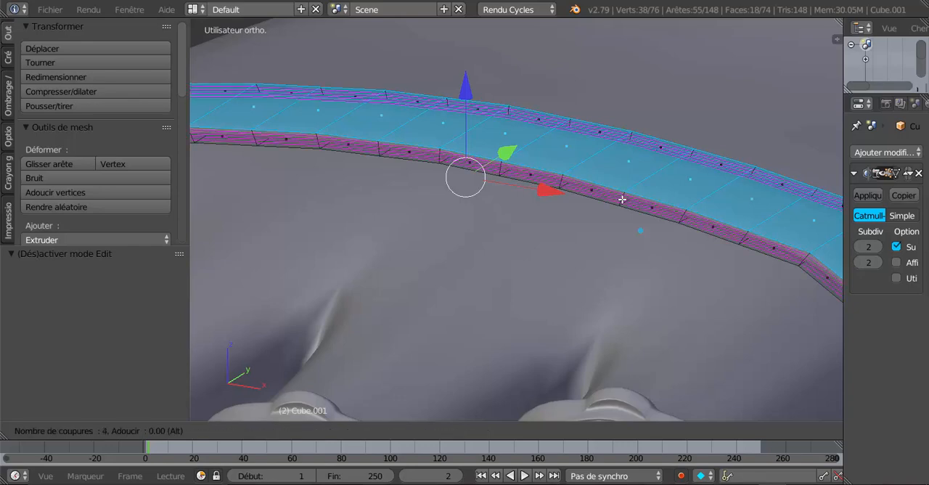
{"action": "left_click", "coordinate": [622, 200]}
{"action": "right_click", "coordinate": [591, 243]}
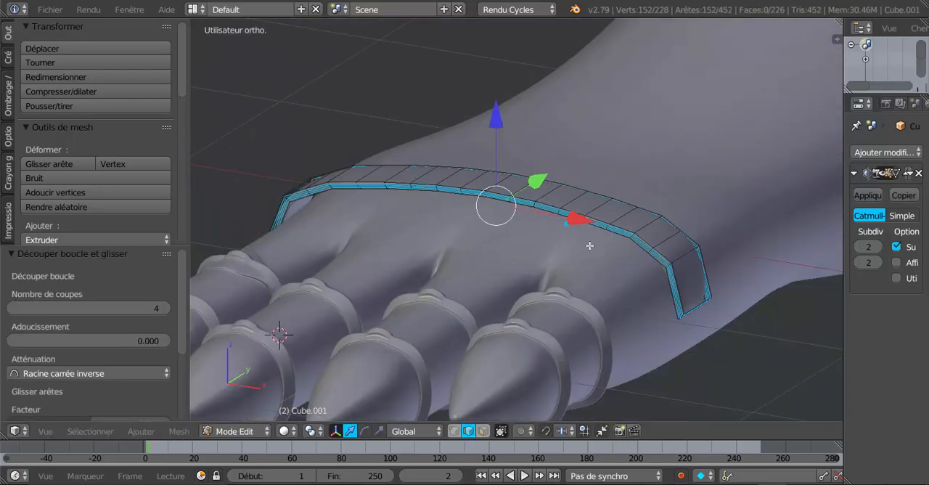
{"action": "key", "text": "Tab"}
{"action": "middle_click_drag", "start_coordinate": [590, 245], "coordinate": [494, 320]}
{"action": "key", "text": "Tab"}
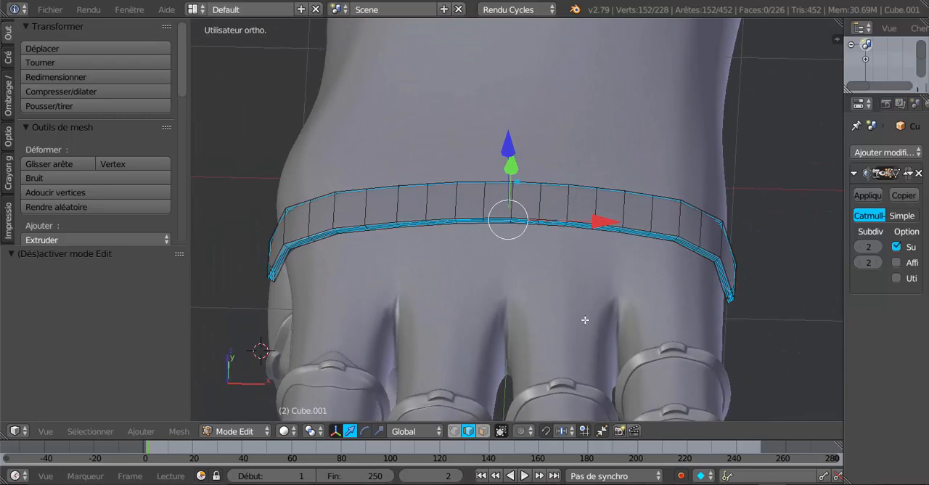
Select the three crosswise edges of the band that line up with the gaps between the fingers
{"action": "middle_click_drag", "start_coordinate": [618, 349], "coordinate": [618, 363]}
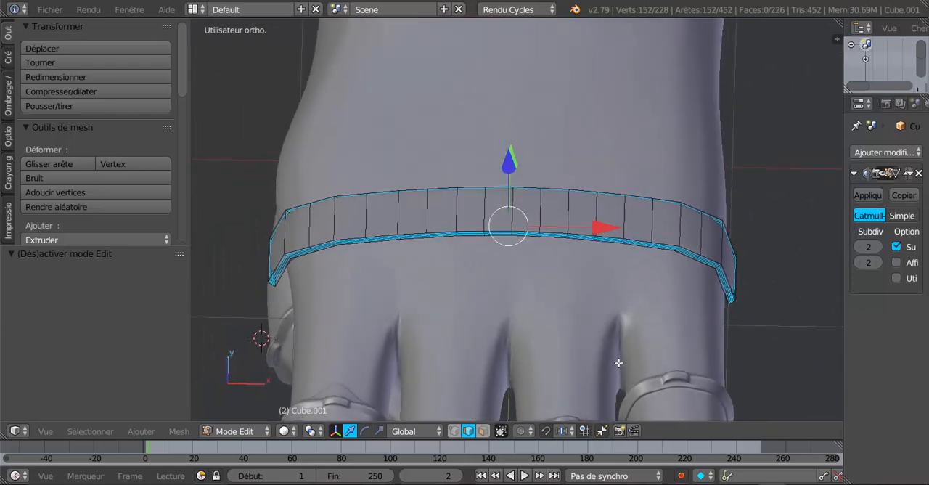
{"action": "right_click", "coordinate": [394, 237]}
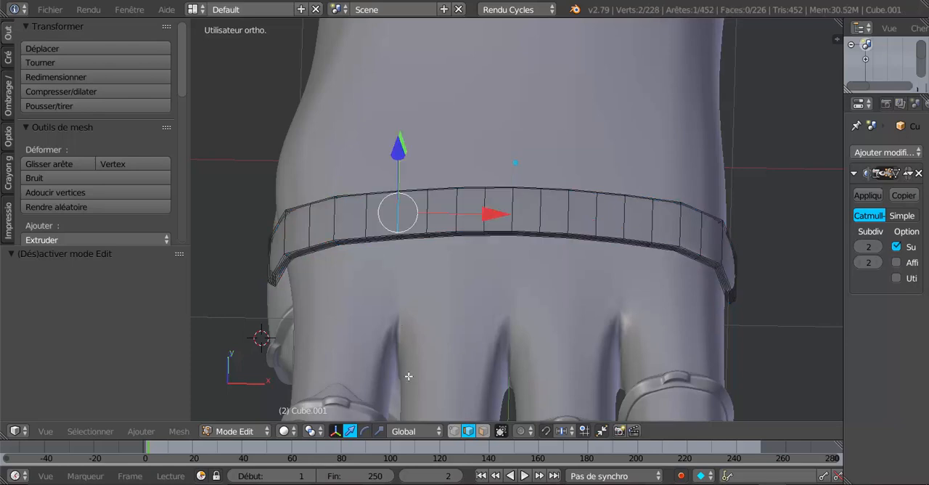
{"action": "middle_click_drag", "start_coordinate": [408, 376], "coordinate": [402, 327]}
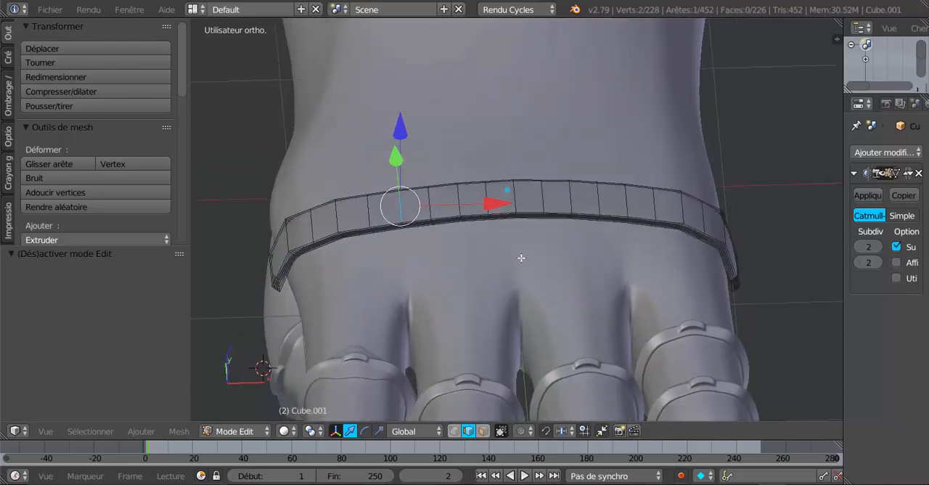
{"action": "right_click", "coordinate": [513, 188], "text": "shift"}
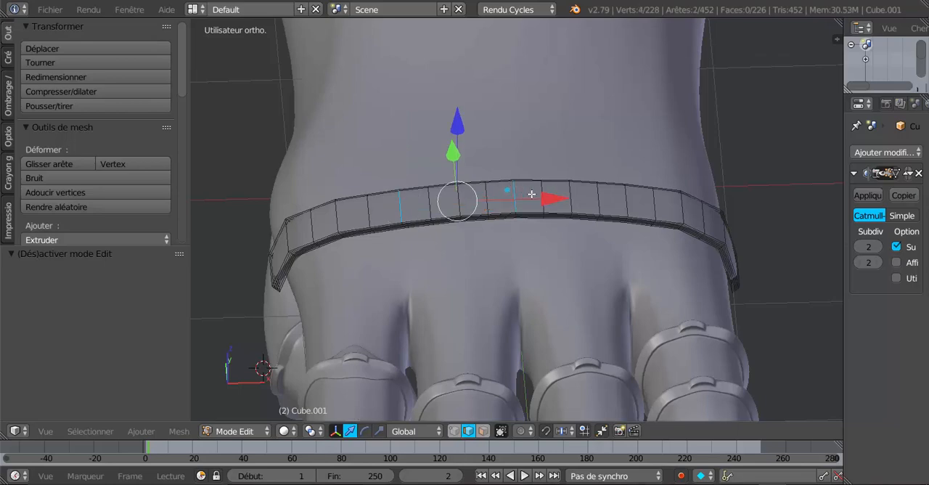
{"action": "right_click", "coordinate": [653, 200], "text": "shift"}
{"action": "right_click", "coordinate": [626, 199], "text": "shift"}
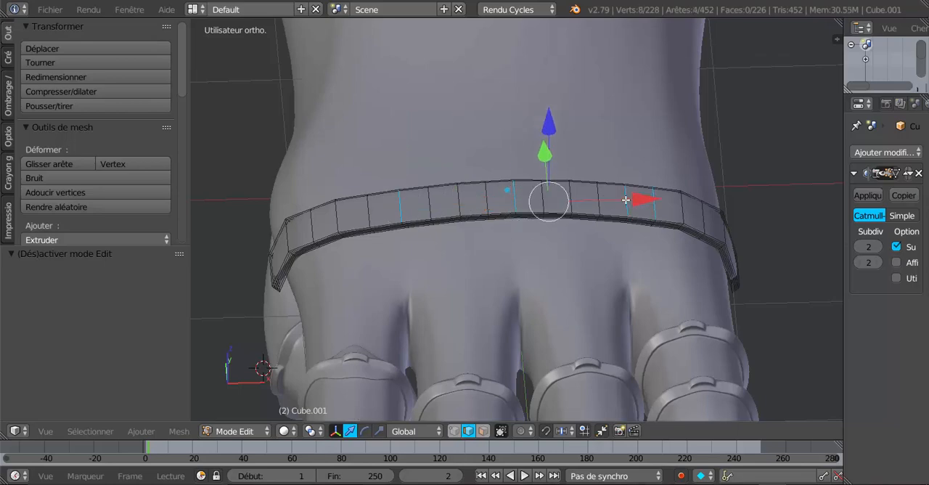
{"action": "right_click", "coordinate": [656, 201], "text": "shift"}
{"action": "middle_click_drag", "start_coordinate": [616, 271], "coordinate": [513, 318]}
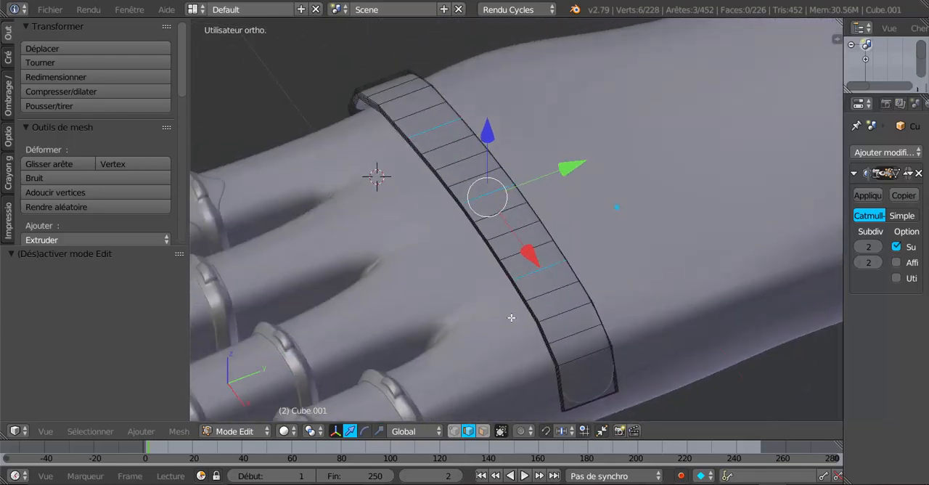
{"action": "middle_click_drag", "start_coordinate": [567, 315], "coordinate": [636, 315]}
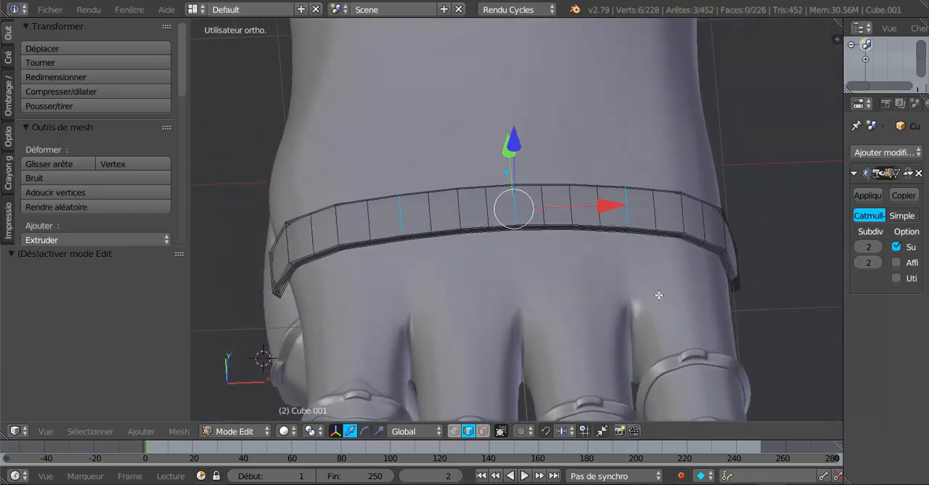
Select instead the four crosswise edges of the band that line up with the middle of each finger
{"action": "right_click", "coordinate": [682, 214]}
{"action": "right_click", "coordinate": [572, 204], "text": "shift"}
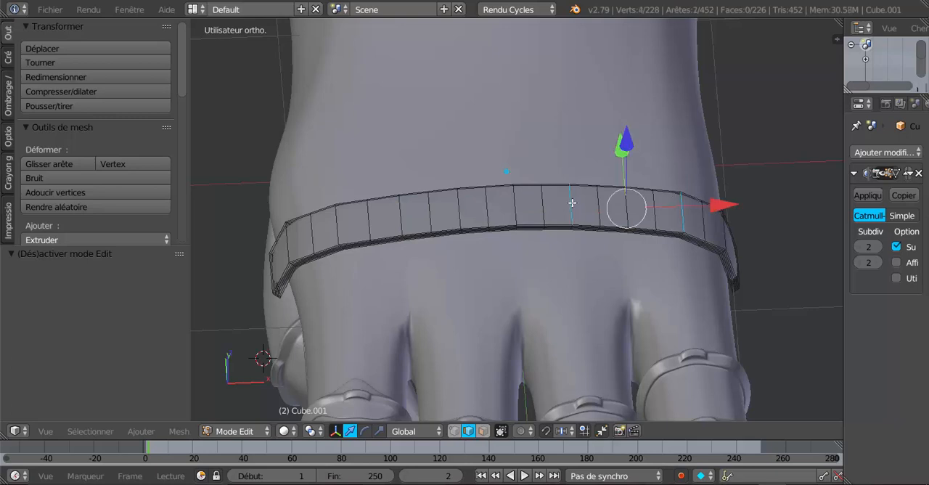
{"action": "right_click", "coordinate": [459, 209], "text": "shift"}
{"action": "right_click", "coordinate": [326, 217], "text": "shift"}
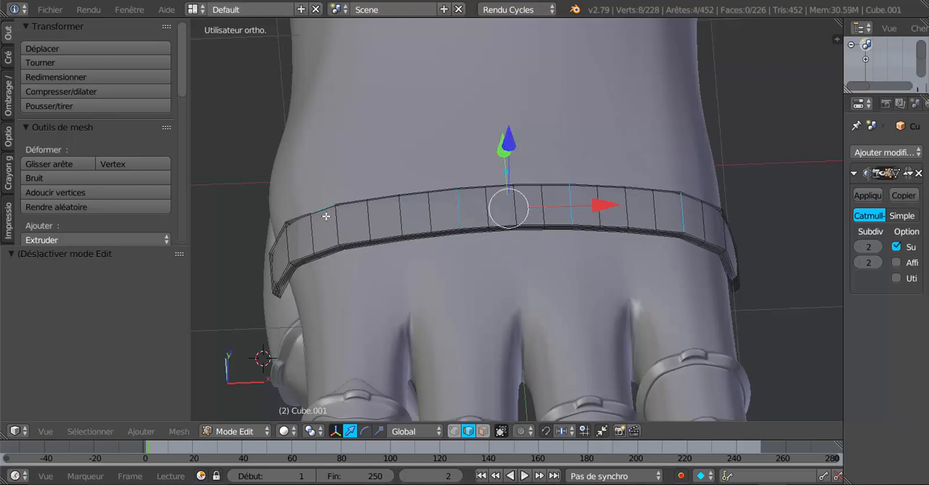
{"action": "middle_click_drag", "start_coordinate": [328, 214], "coordinate": [365, 341]}
{"action": "scroll", "coordinate": [473, 298], "scroll_direction": "up", "scroll_amount": 2}
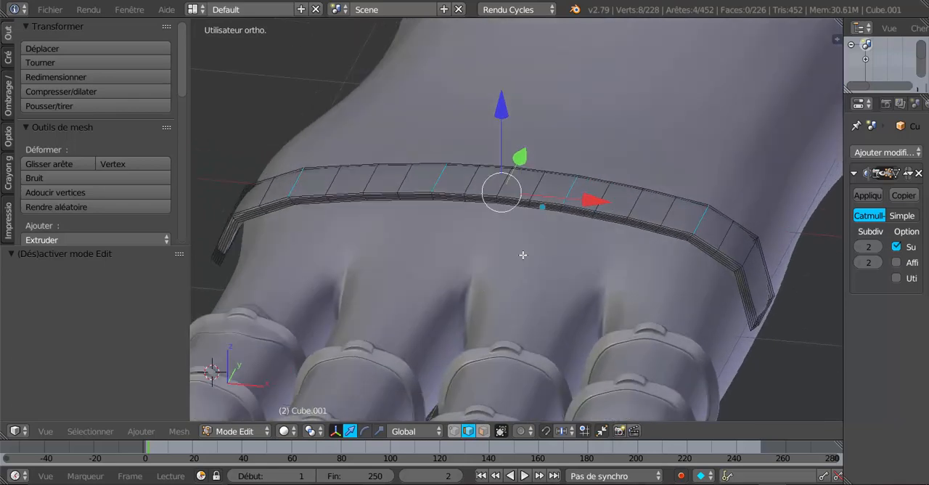
{"action": "middle_click_drag", "start_coordinate": [566, 132], "coordinate": [514, 303]}
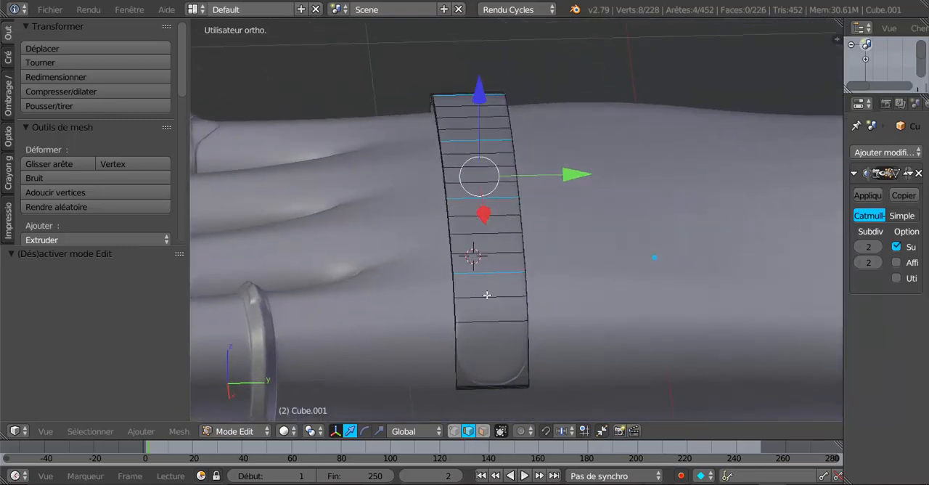
Add one centred loop cut running lengthwise along the middle of the band
{"action": "key", "text": "ctrl+r"}
{"action": "left_click", "coordinate": [487, 294]}
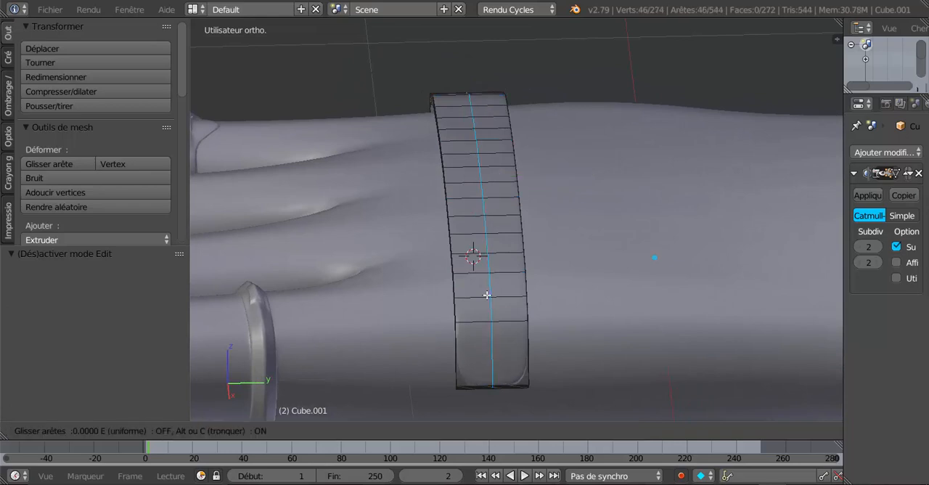
{"action": "left_click", "coordinate": [487, 295]}
{"action": "middle_click_drag", "start_coordinate": [472, 358], "coordinate": [472, 341]}
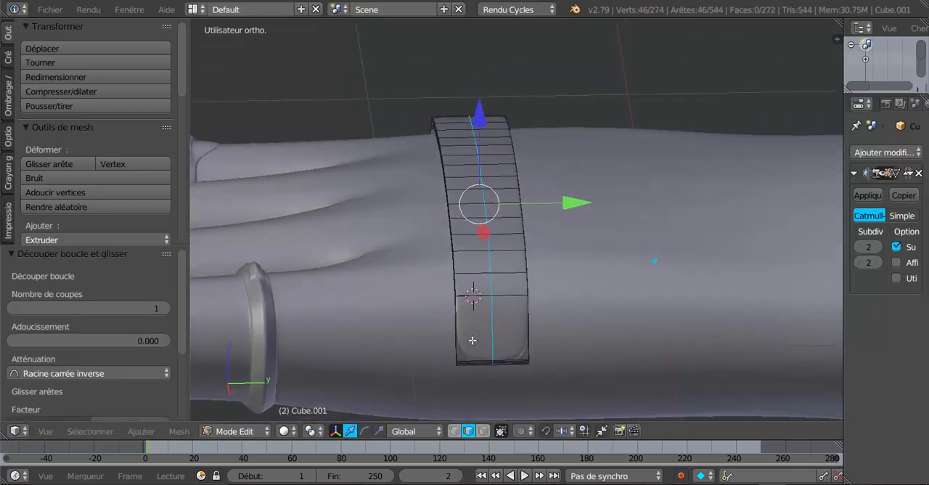
Hide the hand object in Object Mode and select the isolated band
{"action": "key", "text": "Tab"}
{"action": "right_click", "coordinate": [622, 276]}
{"action": "key", "text": "Tab"}
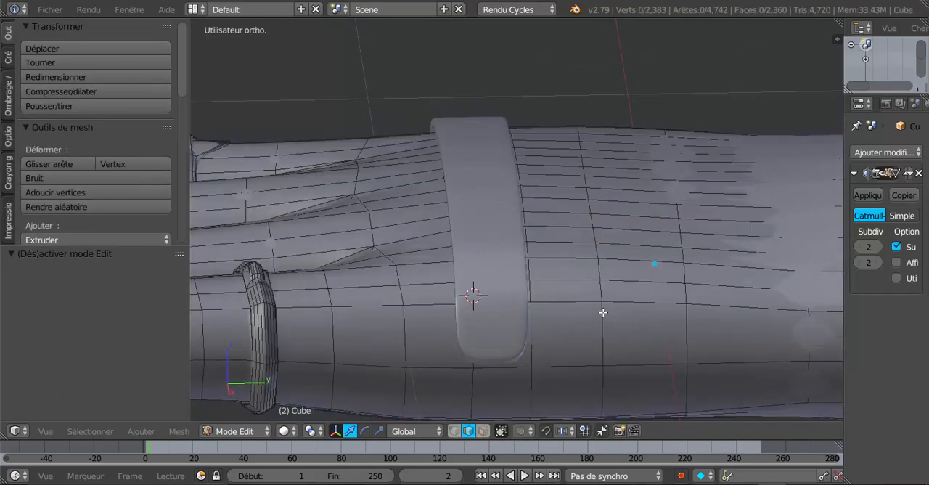
{"action": "key", "text": "Tab"}
{"action": "right_click", "coordinate": [505, 278]}
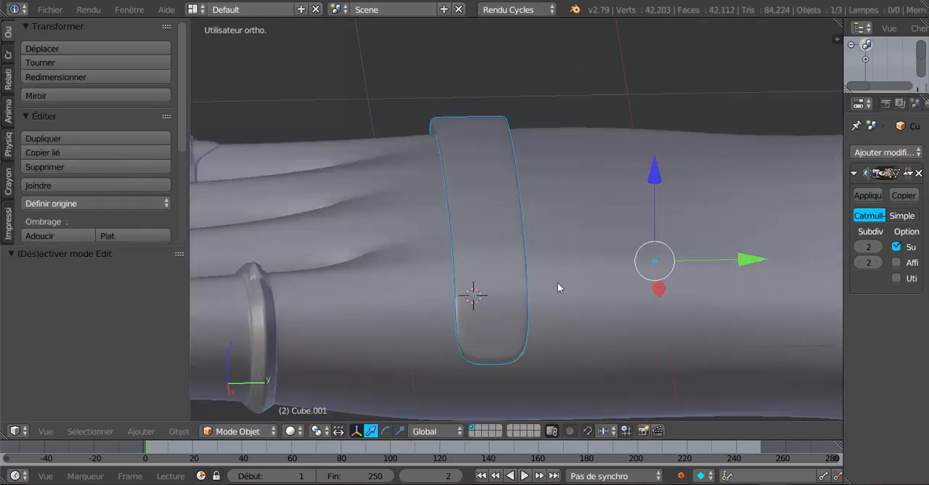
{"action": "right_click", "coordinate": [589, 285]}
{"action": "scroll", "coordinate": [637, 245], "scroll_direction": "down", "scroll_amount": 4}
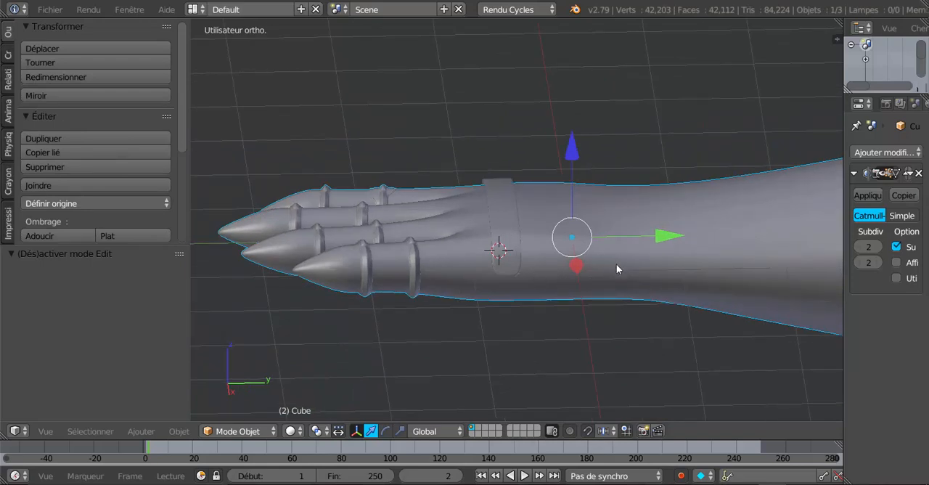
{"action": "key", "text": "h"}
{"action": "right_click", "coordinate": [514, 251]}
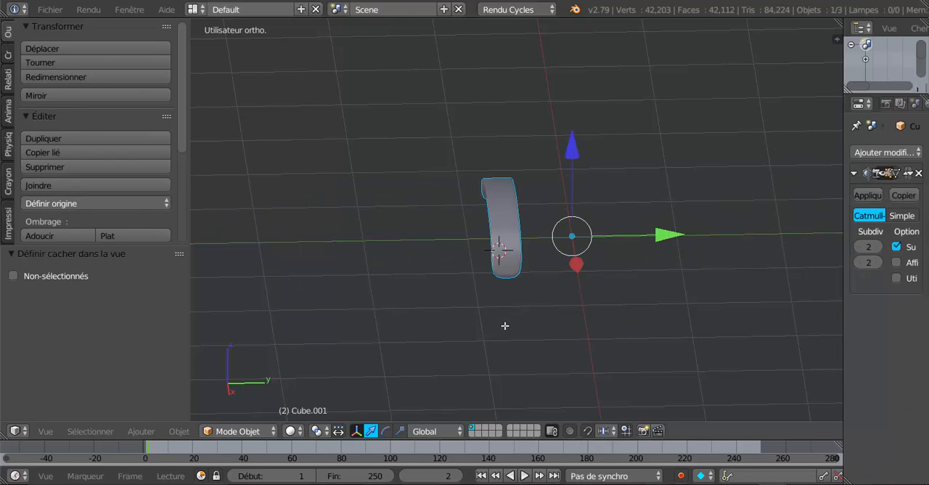
Switch the band to face selection in Edit Mode and circle-select the faces along its inner side
{"action": "key", "text": "Tab"}
{"action": "middle_click_drag", "start_coordinate": [504, 326], "coordinate": [522, 221]}
{"action": "middle_click_drag", "start_coordinate": [510, 267], "coordinate": [558, 265]}
{"action": "left_click", "coordinate": [483, 430]}
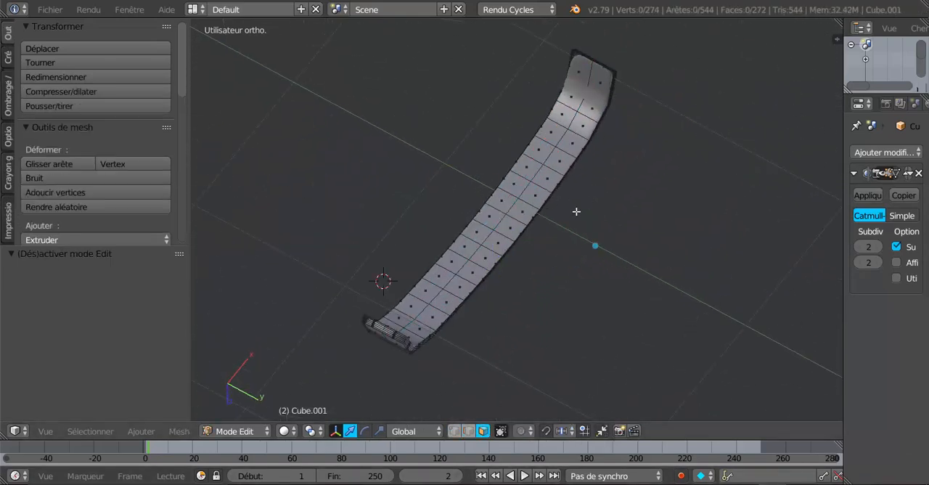
{"action": "middle_click_drag", "start_coordinate": [573, 210], "coordinate": [558, 285]}
{"action": "key", "text": "c"}
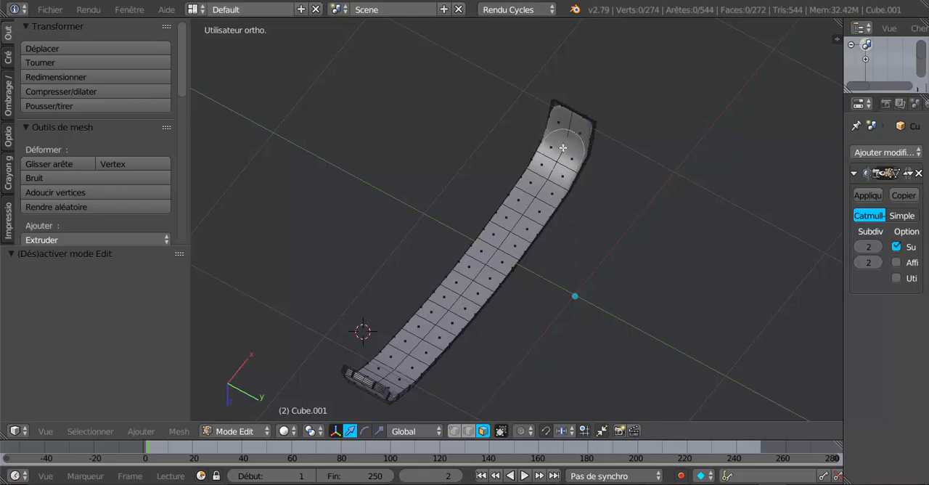
{"action": "mouse_move", "coordinate": [567, 136]}
{"action": "left_mouse_down"}
{"action": "mouse_move", "coordinate": [537, 214]}
{"action": "mouse_move", "coordinate": [415, 356]}
{"action": "left_mouse_up"}
{"action": "key", "text": "Escape"}
{"action": "mouse_move", "coordinate": [469, 370]}
{"action": "middle_mouse_down"}
{"action": "mouse_move", "coordinate": [385, 380]}
{"action": "mouse_move", "coordinate": [283, 352]}
{"action": "mouse_move", "coordinate": [293, 345]}
{"action": "middle_mouse_up"}
Circle-select the remaining faces along the inner side of the band, including its curved tip, and delete the selected faces
{"action": "middle_click_drag", "start_coordinate": [392, 223], "coordinate": [424, 326], "text": "shift"}
{"action": "scroll", "coordinate": [499, 254], "scroll_direction": "up", "scroll_amount": 2}
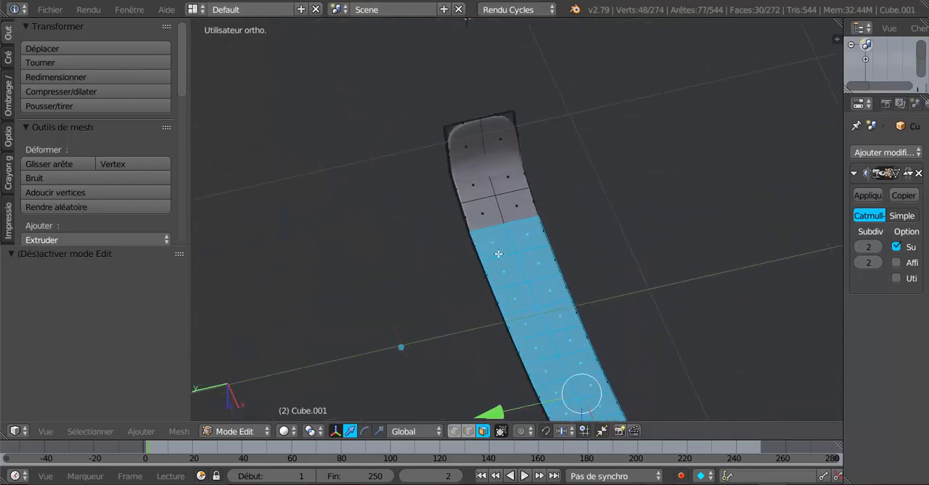
{"action": "key", "text": "c"}
{"action": "left_click_drag", "start_coordinate": [491, 151], "coordinate": [510, 223]}
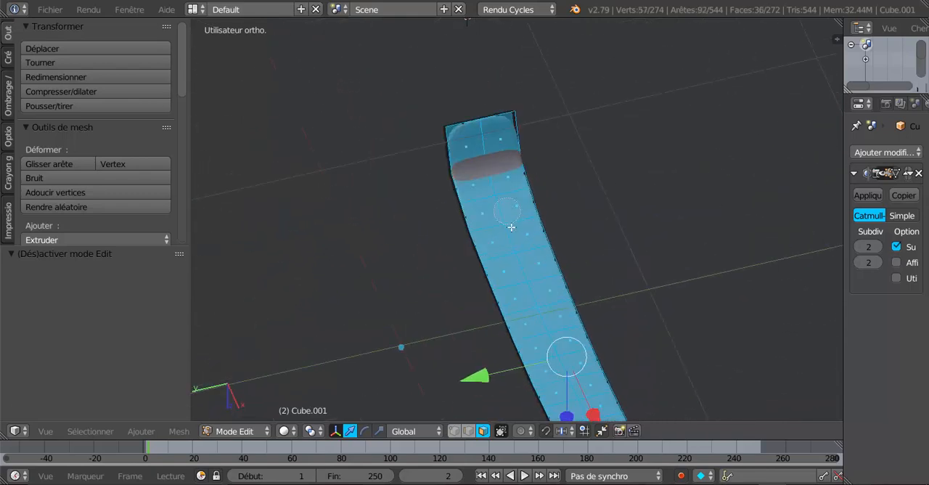
{"action": "key", "text": "Escape"}
{"action": "scroll", "coordinate": [511, 227], "scroll_direction": "down", "scroll_amount": 5}
{"action": "middle_click_drag", "start_coordinate": [379, 317], "coordinate": [396, 320]}
{"action": "middle_click_drag", "start_coordinate": [461, 373], "coordinate": [549, 341]}
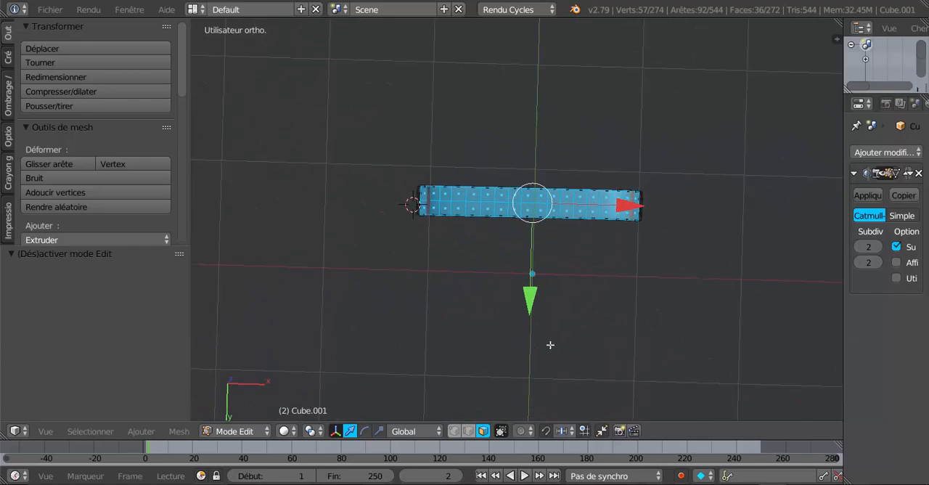
{"action": "key", "text": "x"}
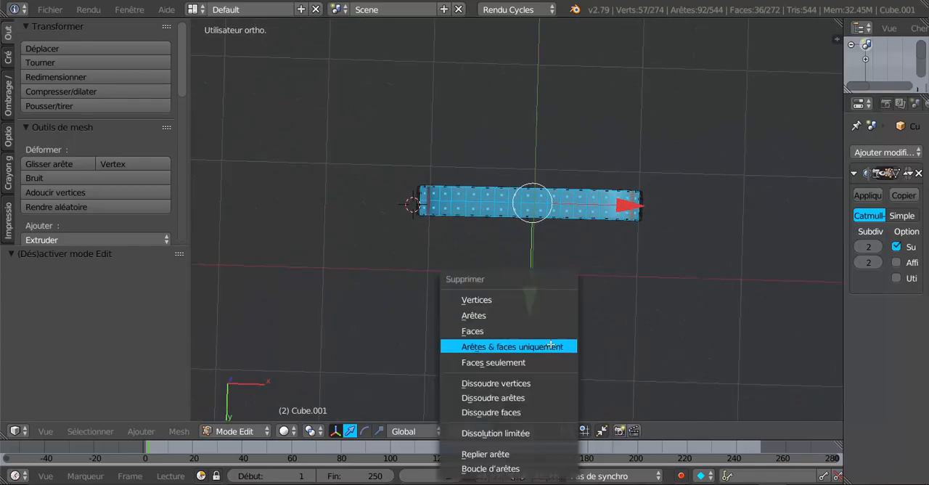
{"action": "left_click", "coordinate": [516, 332]}
Return to Object Mode and reveal the hidden hand, keeping it in its original position
{"action": "middle_click_drag", "start_coordinate": [561, 278], "coordinate": [616, 282]}
{"action": "key", "text": "Tab"}
{"action": "key", "text": "alt+h"}
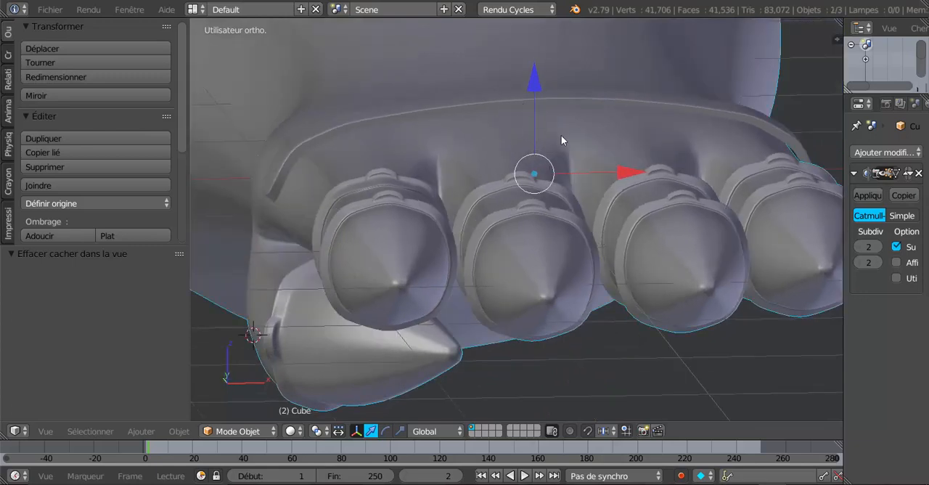
{"action": "middle_click_drag", "start_coordinate": [561, 139], "coordinate": [593, 140]}
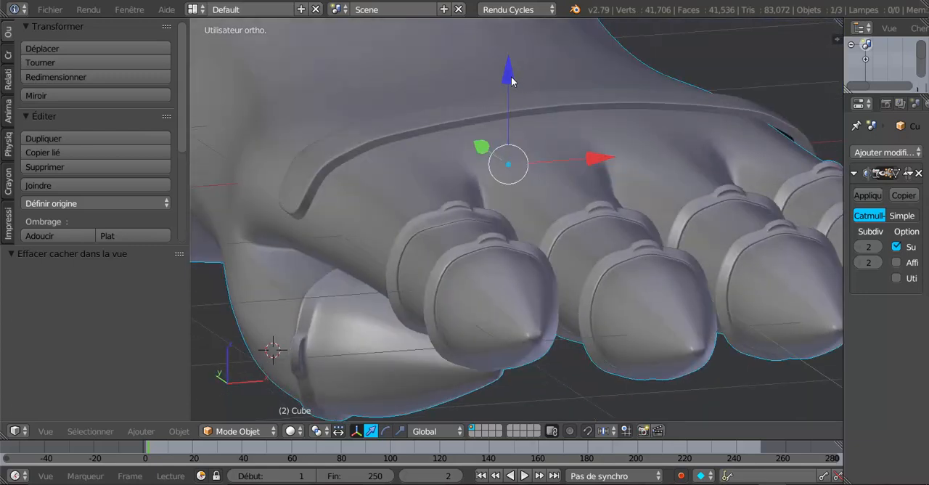
{"action": "left_click_drag", "start_coordinate": [511, 81], "coordinate": [511, 83]}
{"action": "key", "text": "ctrl+z"}
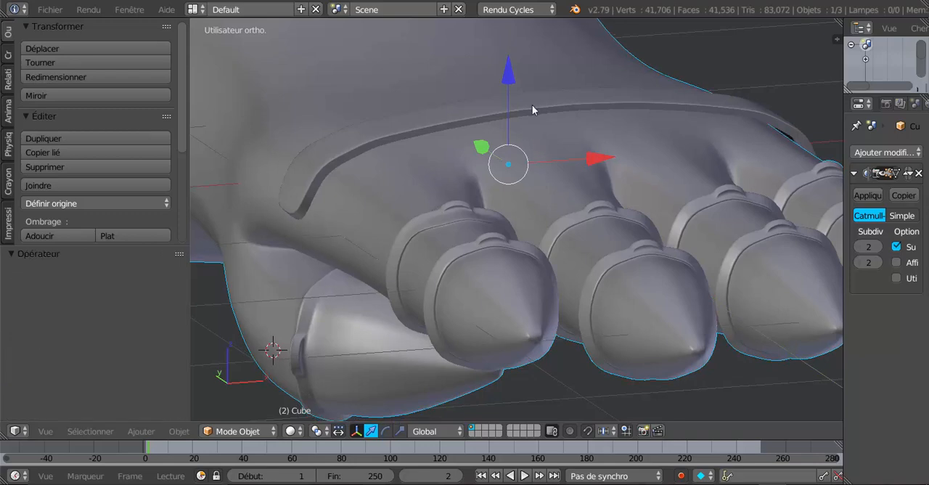
Select the band and lower it by about 0.014 along Z onto the back of the hand
{"action": "right_click", "coordinate": [530, 107]}
{"action": "left_click_drag", "start_coordinate": [504, 72], "coordinate": [512, 95]}
{"action": "middle_click_drag", "start_coordinate": [512, 95], "coordinate": [567, 119]}
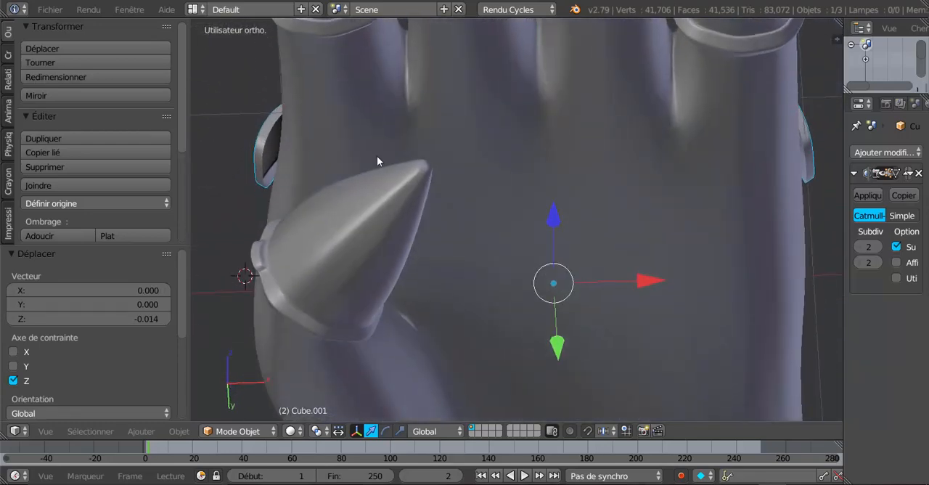
Select all vertices at the band's thumb-side end in wireframe view and move them about 0.061 along X toward the hand
{"action": "middle_click_drag", "start_coordinate": [377, 155], "coordinate": [288, 114]}
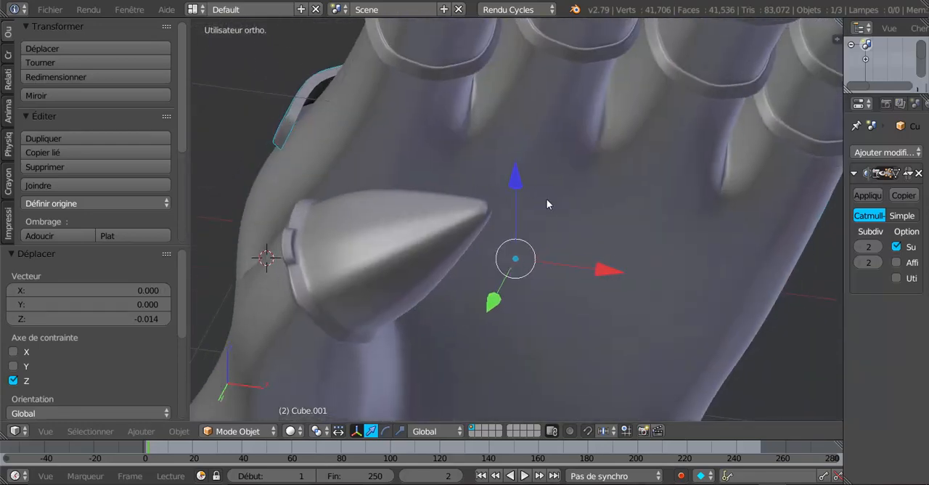
{"action": "middle_click_drag", "start_coordinate": [546, 199], "coordinate": [405, 249]}
{"action": "key", "text": "Tab"}
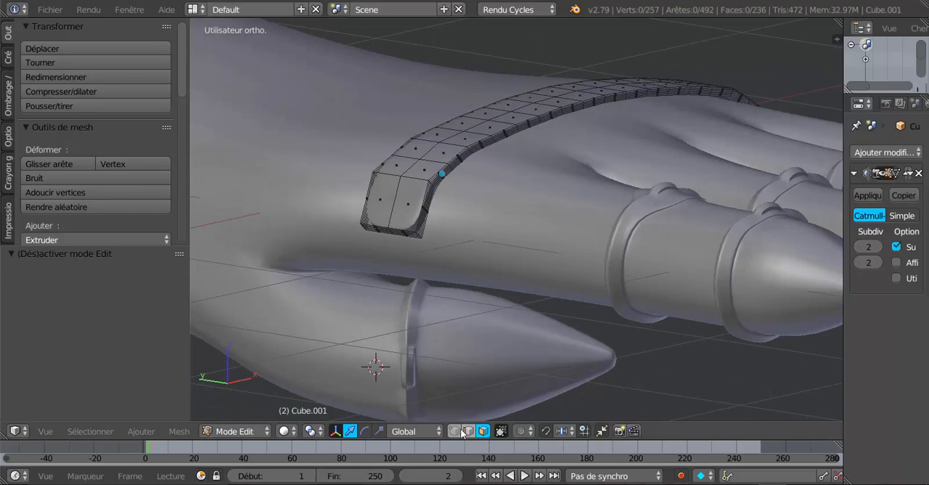
{"action": "key", "text": "z"}
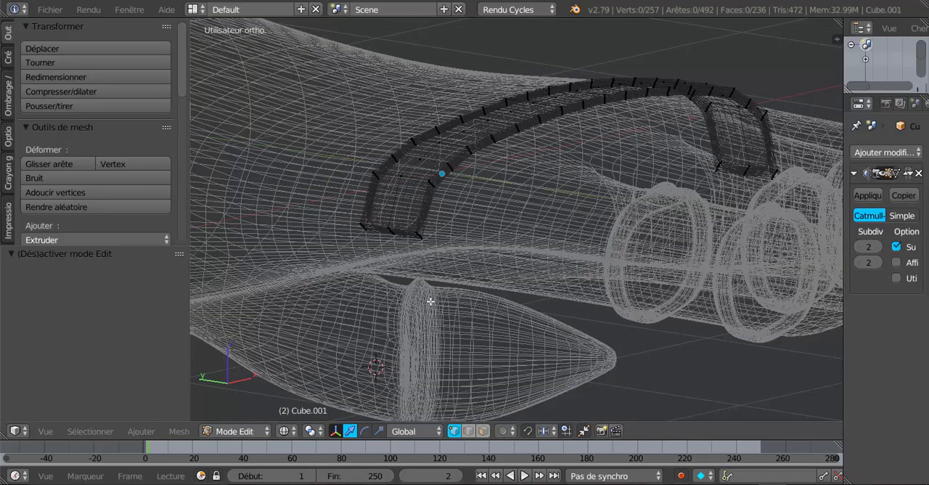
{"action": "mouse_move", "coordinate": [424, 283]}
{"action": "left_mouse_down"}
{"action": "mouse_move", "coordinate": [400, 233]}
{"action": "mouse_move", "coordinate": [417, 247]}
{"action": "left_mouse_up"}
{"action": "middle_click_drag", "start_coordinate": [533, 373], "coordinate": [459, 352]}
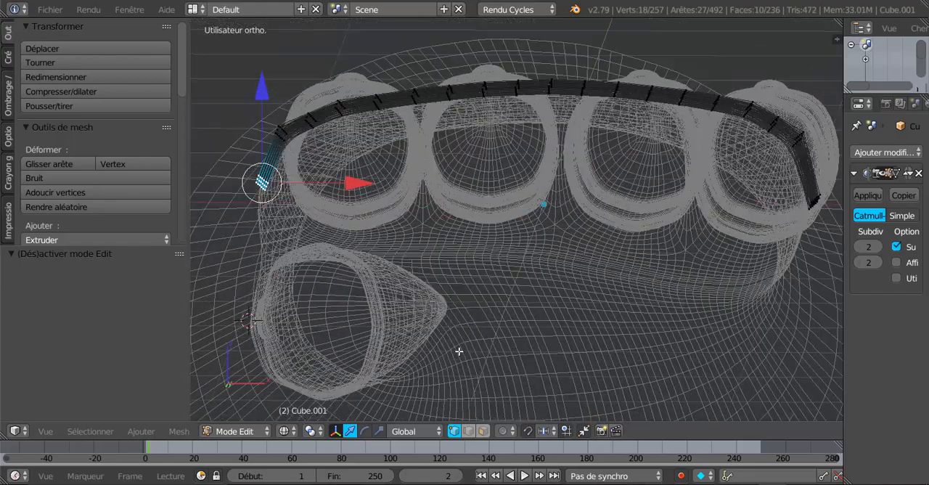
{"action": "key", "text": "z"}
{"action": "middle_click_drag", "start_coordinate": [504, 391], "coordinate": [493, 317]}
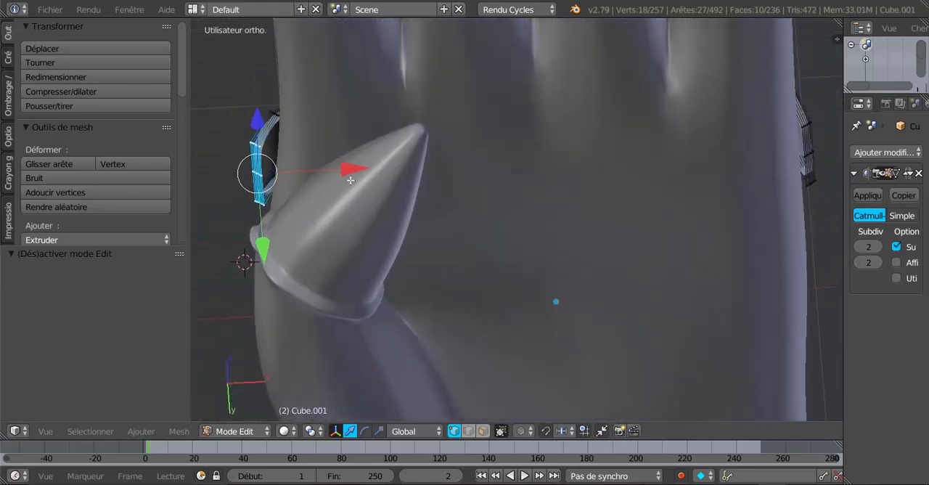
{"action": "left_click_drag", "start_coordinate": [351, 179], "coordinate": [363, 171]}
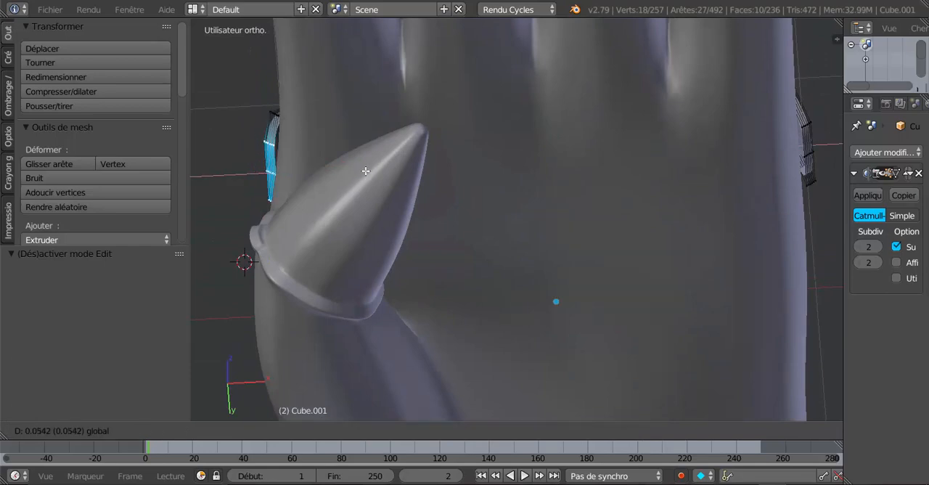
{"action": "left_click_drag", "start_coordinate": [368, 172], "coordinate": [369, 173]}
{"action": "middle_click_drag", "start_coordinate": [368, 173], "coordinate": [357, 210]}
Select the crosswise edge loop just above the thumb-side end and move it about 0.026 along X
{"action": "right_click", "coordinate": [298, 152], "text": "alt"}
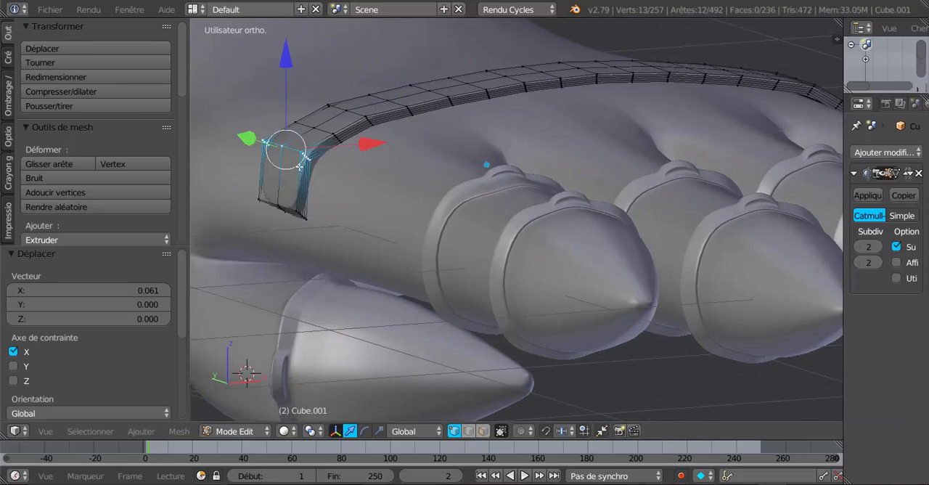
{"action": "middle_click_drag", "start_coordinate": [406, 198], "coordinate": [361, 171]}
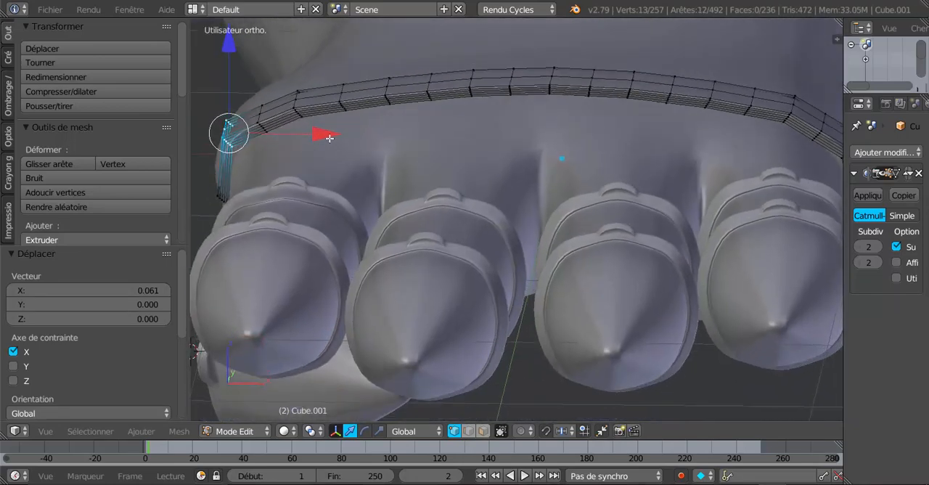
{"action": "left_click_drag", "start_coordinate": [330, 138], "coordinate": [341, 140]}
{"action": "mouse_move", "coordinate": [357, 170]}
{"action": "middle_mouse_down"}
{"action": "mouse_move", "coordinate": [402, 147]}
{"action": "mouse_move", "coordinate": [348, 160]}
{"action": "middle_mouse_up"}
Select only the end vertices on the band's little-finger side and move them about -0.013 along X
{"action": "middle_click_drag", "start_coordinate": [512, 225], "coordinate": [311, 229], "text": "shift"}
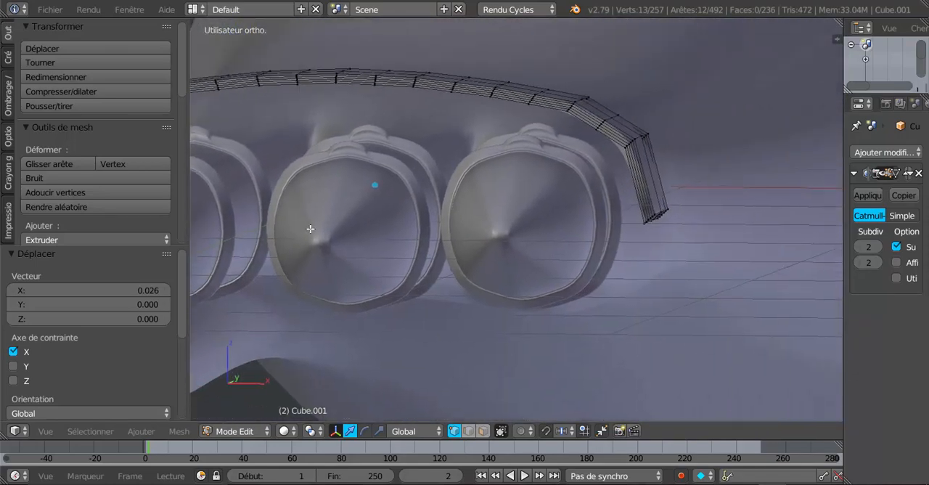
{"action": "middle_click_drag", "start_coordinate": [389, 228], "coordinate": [458, 155]}
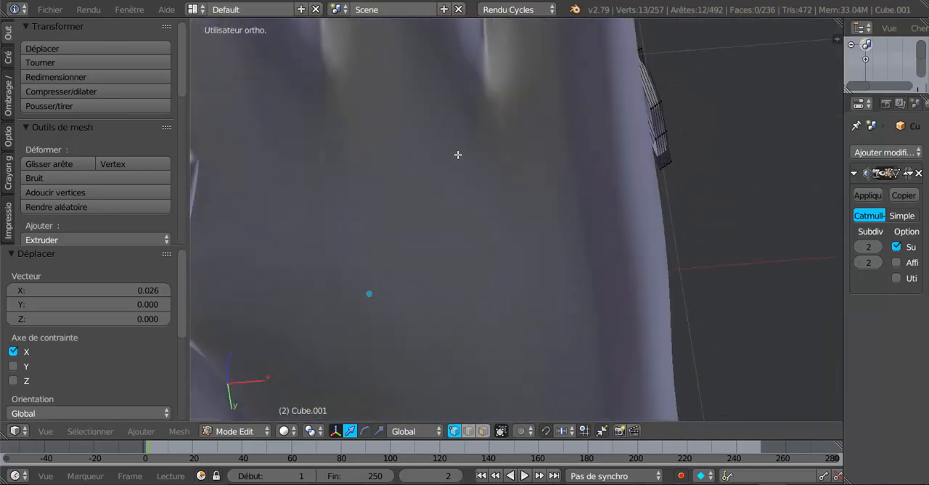
{"action": "key", "text": "a"}
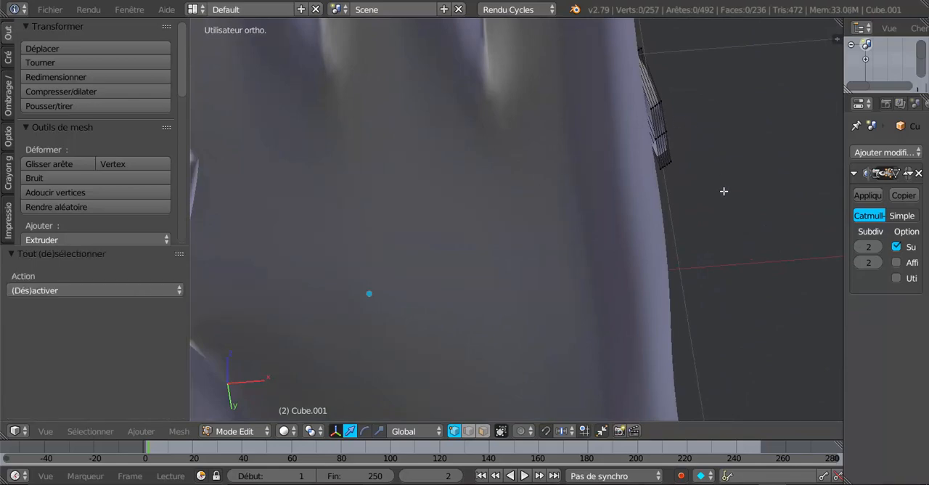
{"action": "key", "text": "z"}
{"action": "key", "text": "c"}
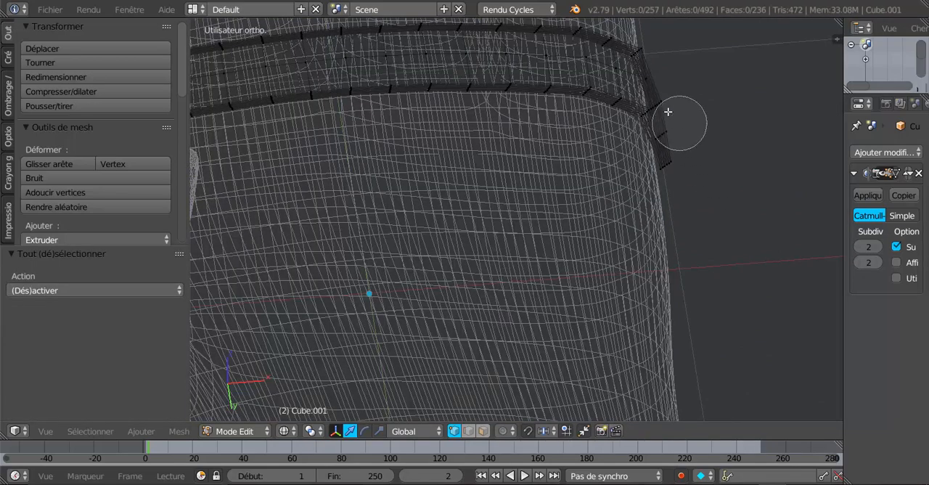
{"action": "left_click_drag", "start_coordinate": [662, 121], "coordinate": [686, 188]}
{"action": "right_click", "coordinate": [695, 206]}
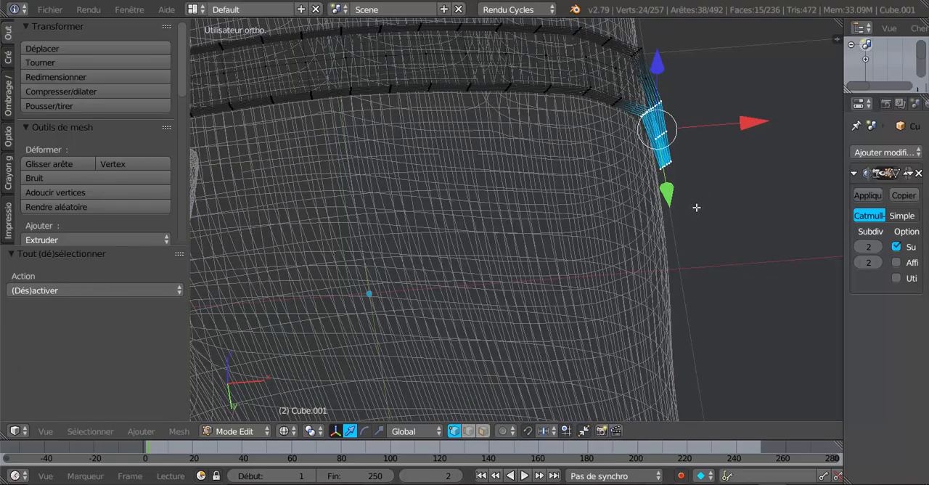
{"action": "mouse_move", "coordinate": [697, 208]}
{"action": "middle_mouse_down"}
{"action": "mouse_move", "coordinate": [653, 259]}
{"action": "mouse_move", "coordinate": [637, 199]}
{"action": "middle_mouse_up"}
{"action": "key", "text": "c"}
{"action": "middle_click_drag", "start_coordinate": [620, 168], "coordinate": [645, 138]}
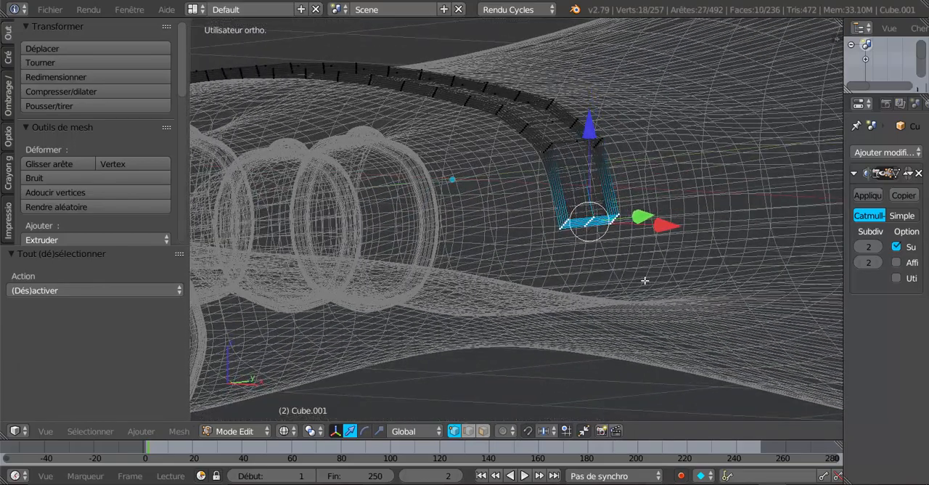
{"action": "mouse_move", "coordinate": [632, 304]}
{"action": "middle_mouse_down"}
{"action": "mouse_move", "coordinate": [659, 303]}
{"action": "mouse_move", "coordinate": [710, 257]}
{"action": "middle_mouse_up"}
{"action": "key", "text": "z"}
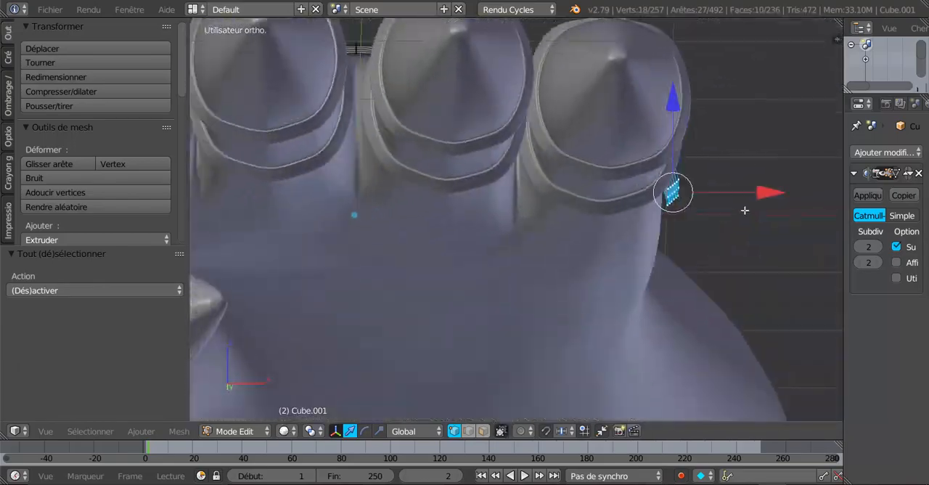
{"action": "key", "text": "g"}
{"action": "key", "text": "x"}
{"action": "left_click", "coordinate": [747, 210]}
Select the crosswise edge loop just above the little-finger end, move it about 0.009 along X and check the band in Object Mode
{"action": "middle_click_drag", "start_coordinate": [747, 210], "coordinate": [699, 278]}
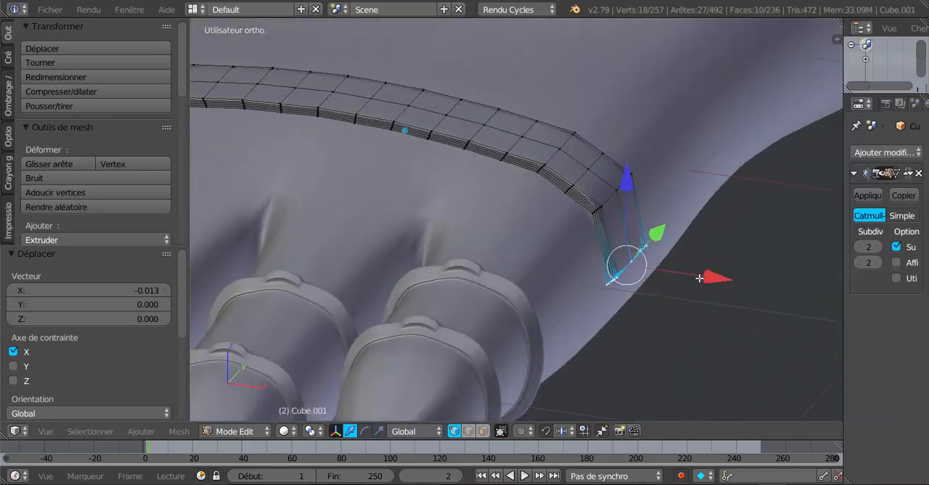
{"action": "scroll", "coordinate": [656, 236], "scroll_direction": "up", "scroll_amount": 1}
{"action": "right_click", "coordinate": [632, 193], "text": "alt"}
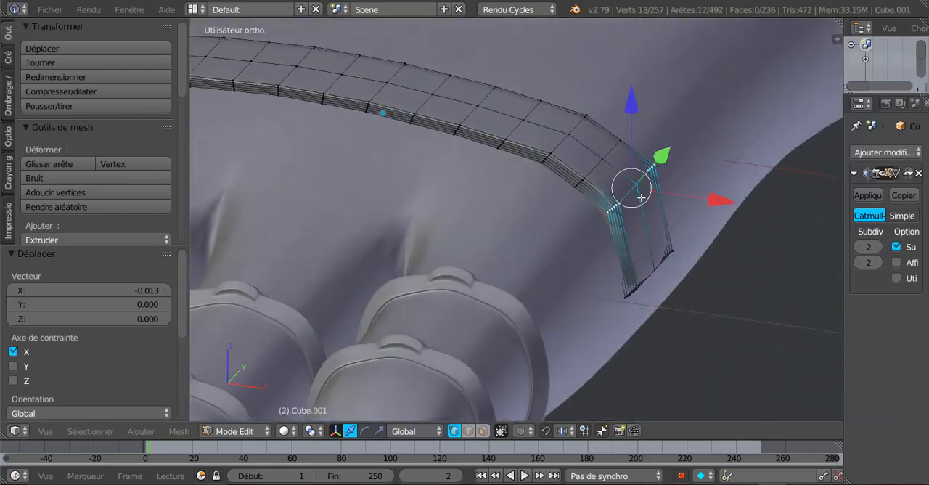
{"action": "key", "text": "g"}
{"action": "key", "text": "x"}
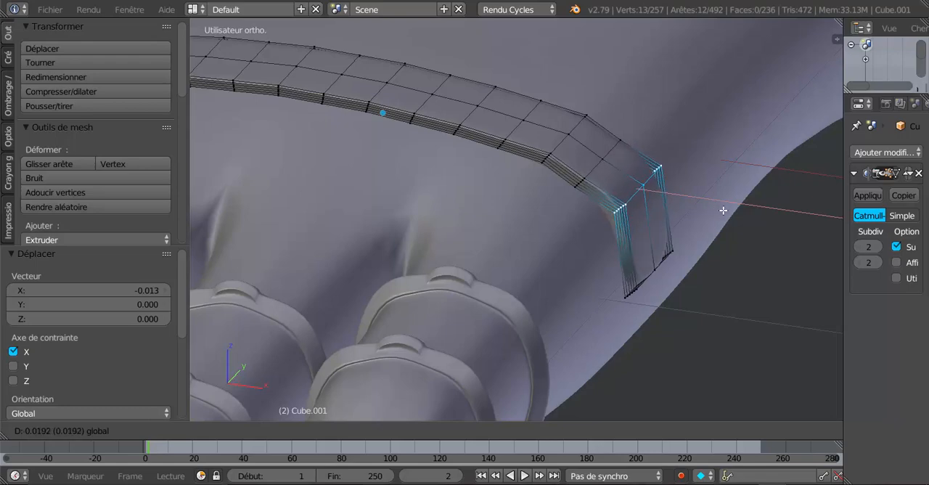
{"action": "left_click", "coordinate": [719, 209]}
{"action": "middle_click_drag", "start_coordinate": [713, 266], "coordinate": [712, 231]}
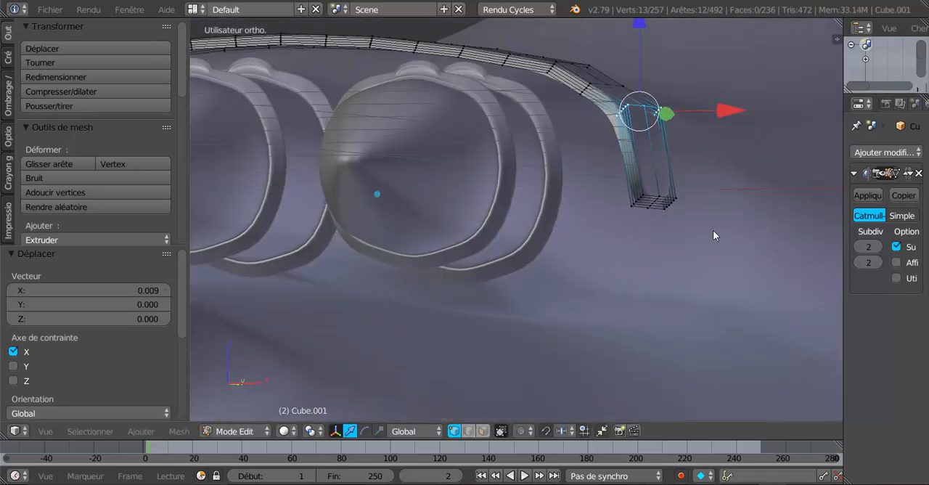
{"action": "key", "text": "Tab"}
{"action": "middle_click_drag", "start_coordinate": [692, 258], "coordinate": [483, 345]}
Select the band's lengthwise middle edge loop in Edit Mode and deselect its vertices at the little-finger end
{"action": "key", "text": "Tab"}
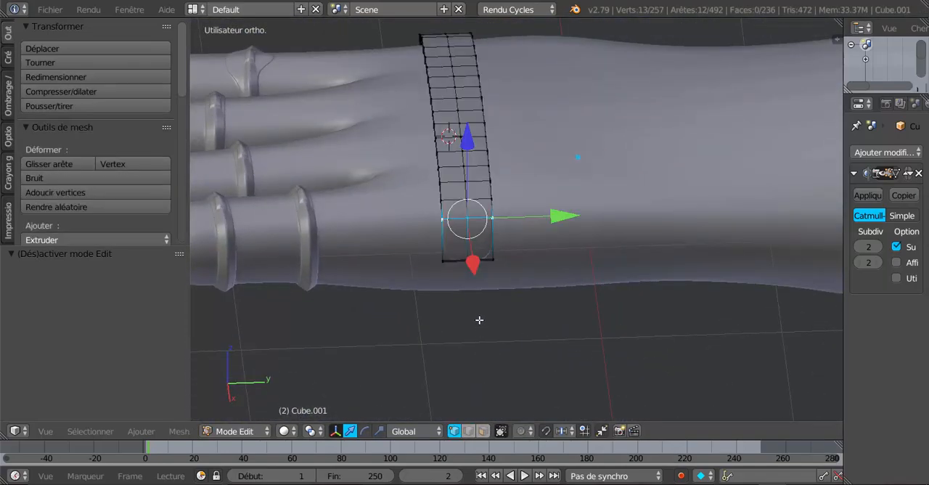
{"action": "scroll", "coordinate": [466, 256], "scroll_direction": "up", "scroll_amount": 2}
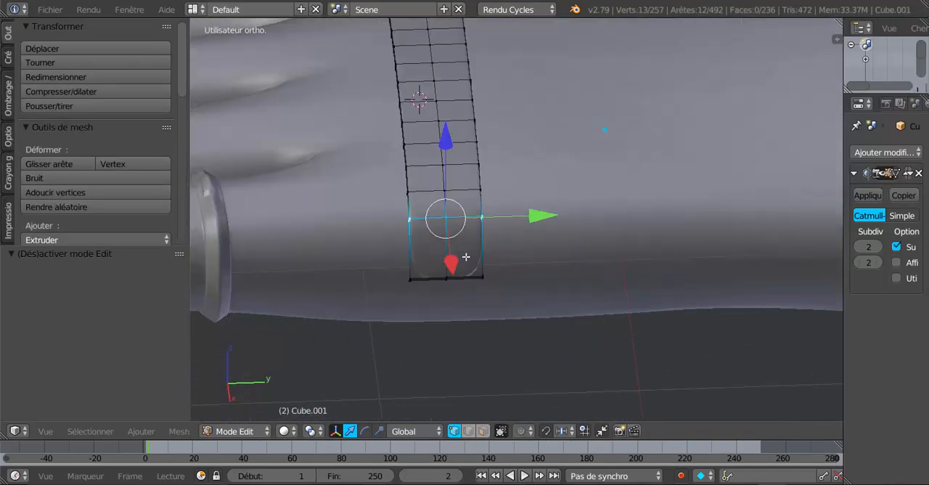
{"action": "right_click", "coordinate": [447, 180], "text": "alt"}
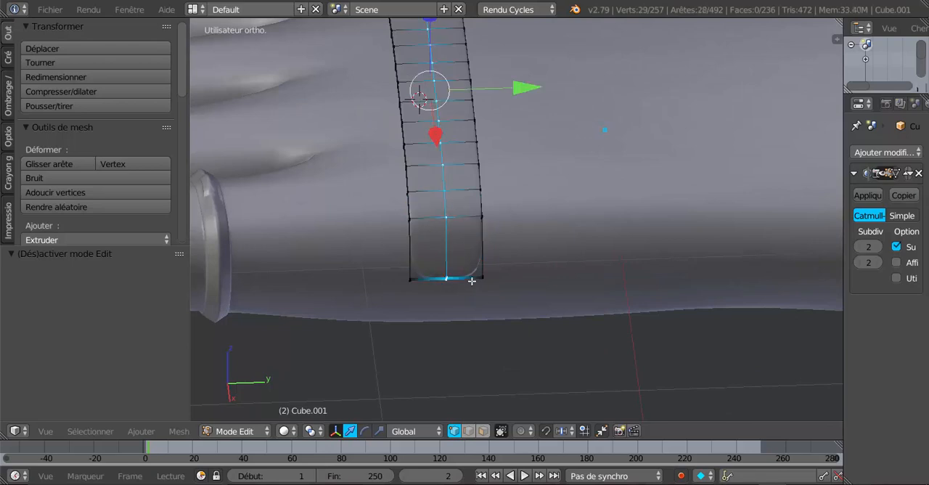
{"action": "middle_click_drag", "start_coordinate": [464, 306], "coordinate": [516, 299]}
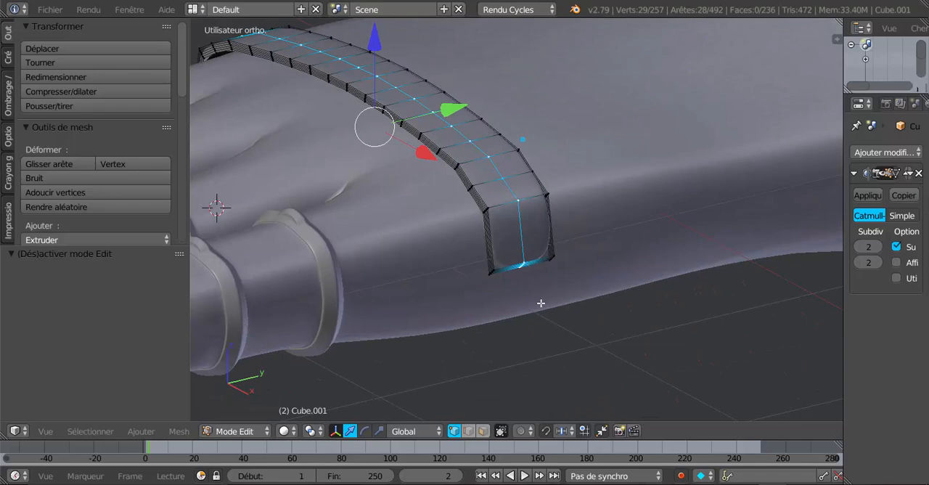
{"action": "middle_click_drag", "start_coordinate": [541, 303], "coordinate": [533, 280]}
{"action": "key", "text": "c"}
{"action": "middle_click", "coordinate": [514, 233]}
{"action": "right_click", "coordinate": [516, 278]}
{"action": "scroll", "coordinate": [321, 306], "scroll_direction": "down", "scroll_amount": 4}
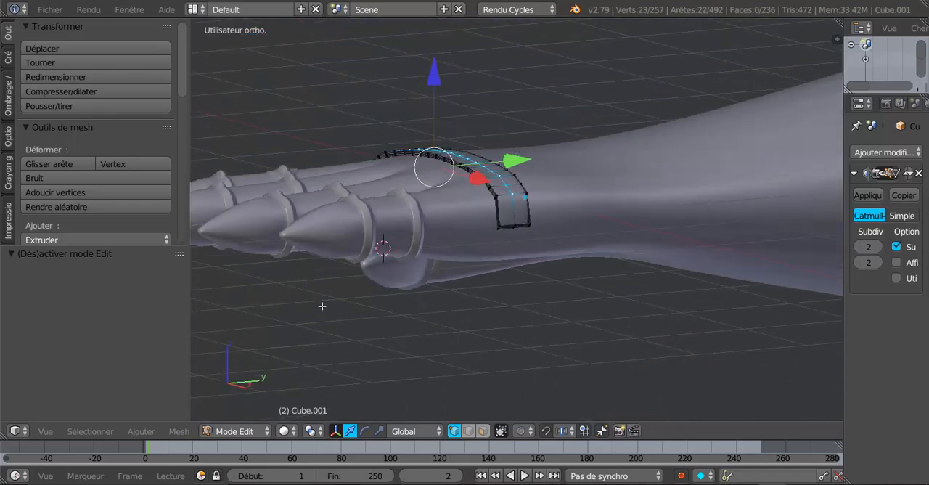
Deselect the middle loop's vertices at the thumb-side end, raise the remaining ones slightly along Z and return to Object Mode
{"action": "middle_click_drag", "start_coordinate": [322, 306], "coordinate": [589, 259]}
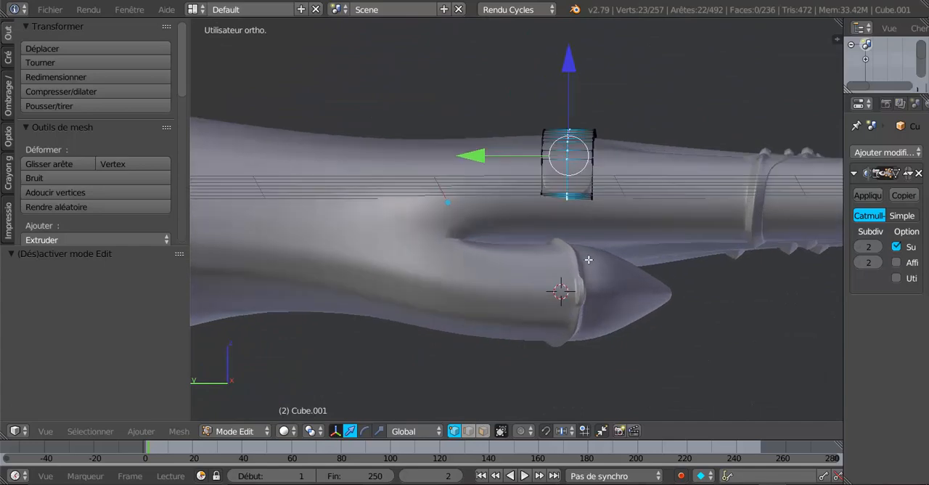
{"action": "key", "text": "c"}
{"action": "middle_click", "coordinate": [567, 215]}
{"action": "right_click", "coordinate": [568, 225]}
{"action": "mouse_move", "coordinate": [648, 241]}
{"action": "middle_mouse_down"}
{"action": "mouse_move", "coordinate": [456, 305]}
{"action": "mouse_move", "coordinate": [426, 298]}
{"action": "mouse_move", "coordinate": [461, 257]}
{"action": "middle_mouse_up"}
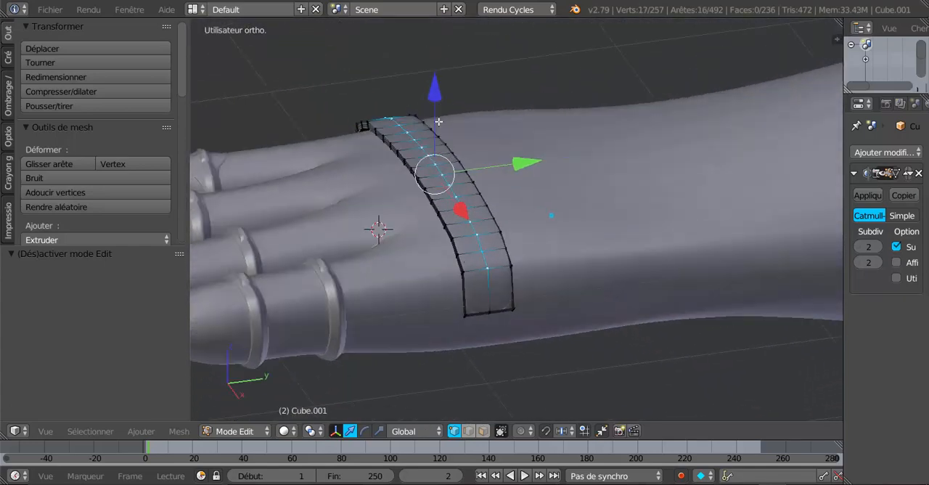
{"action": "left_click_drag", "start_coordinate": [434, 94], "coordinate": [435, 86]}
{"action": "middle_click_drag", "start_coordinate": [485, 231], "coordinate": [498, 295]}
{"action": "scroll", "coordinate": [448, 199], "scroll_direction": "up", "scroll_amount": 2}
{"action": "key", "text": "Tab"}
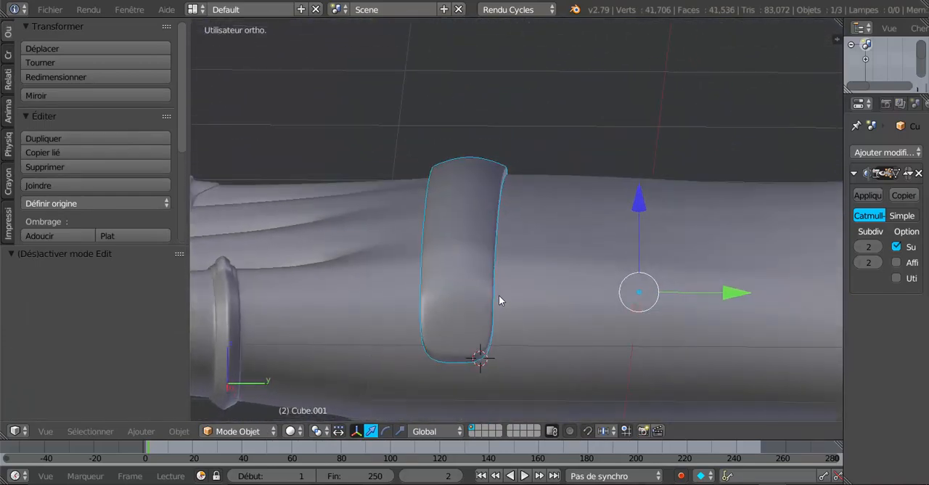
Add two centred lengthwise loop cuts to the band in Edit Mode, one on each side of its middle edge loop
{"action": "key", "text": "Tab"}
{"action": "scroll", "coordinate": [471, 301], "scroll_direction": "up", "scroll_amount": 2}
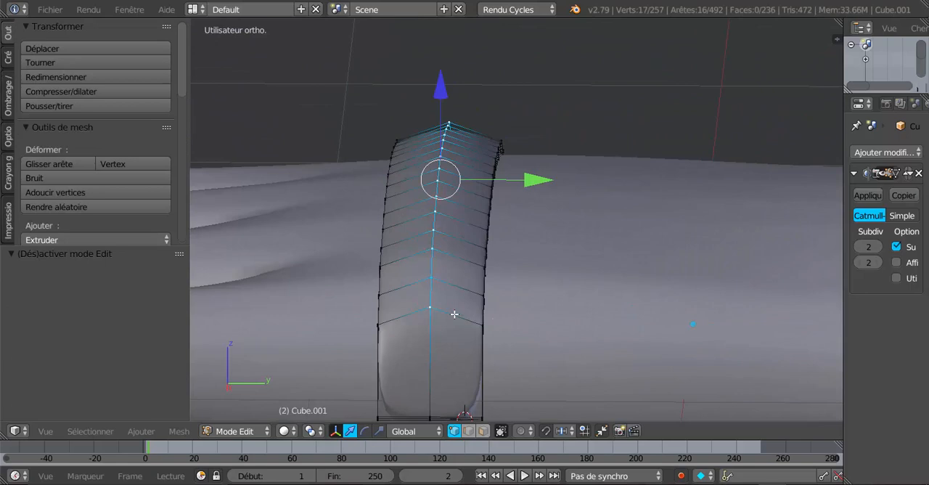
{"action": "key", "text": "ctrl+g"}
{"action": "key", "text": "ctrl+r"}
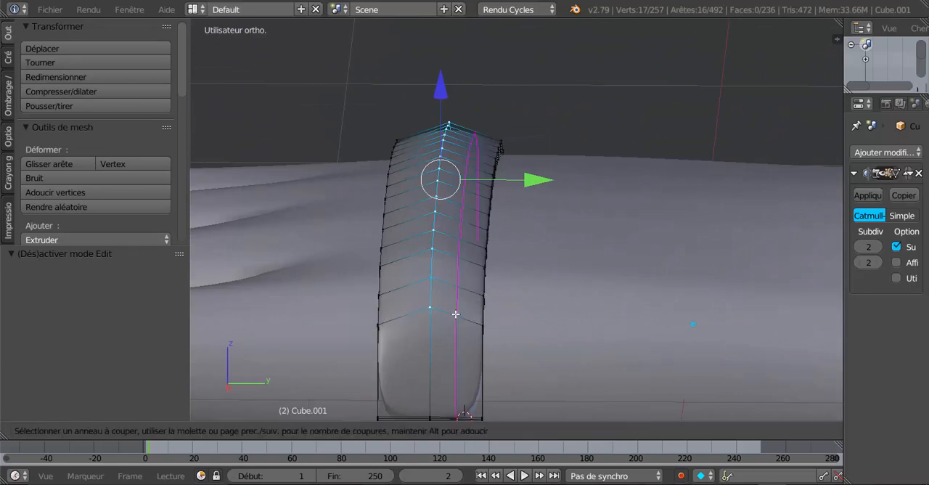
{"action": "left_click", "coordinate": [456, 315]}
{"action": "left_click", "coordinate": [456, 315]}
{"action": "key", "text": "ctrl+r"}
{"action": "left_click", "coordinate": [417, 318]}
{"action": "left_click", "coordinate": [415, 317]}
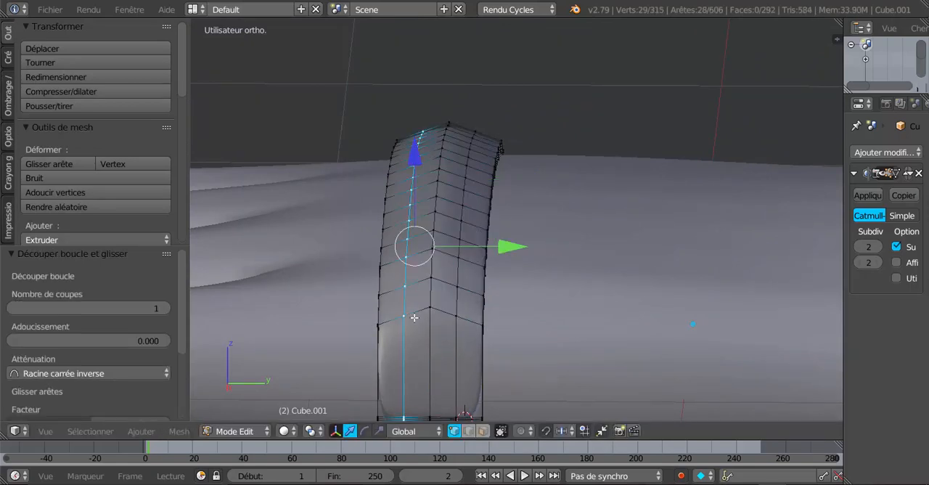
Select both new lengthwise loops together and deselect their vertices at the band's little-finger end
{"action": "left_click", "coordinate": [457, 309], "text": "alt+shift"}
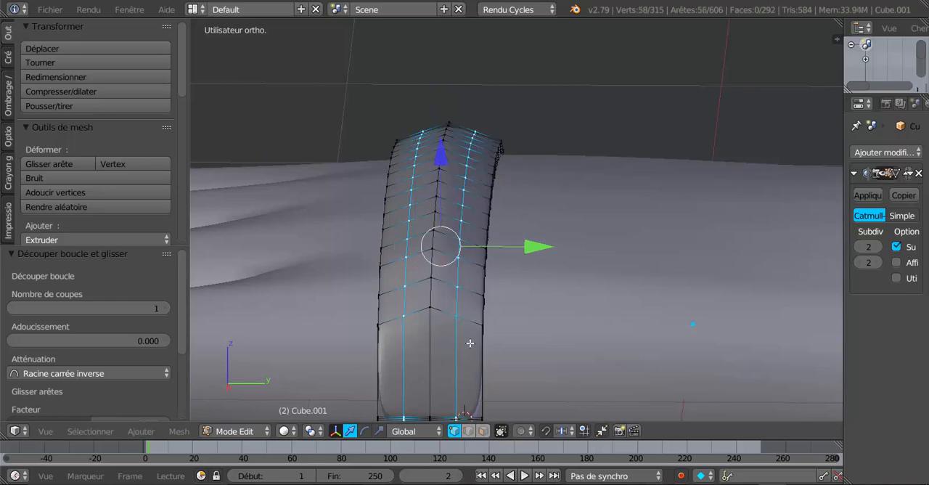
{"action": "middle_click_drag", "start_coordinate": [457, 309], "coordinate": [477, 307]}
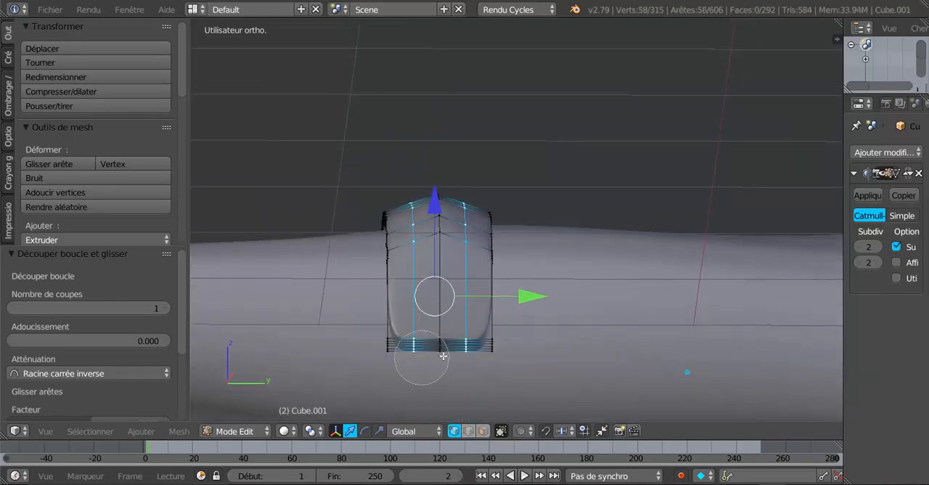
{"action": "middle_click_drag", "start_coordinate": [421, 359], "coordinate": [518, 352]}
{"action": "right_click", "coordinate": [518, 352]}
Deselect the two loops' vertices at the band's thumb-side end, using wireframe display to reach them all
{"action": "mouse_move", "coordinate": [371, 346]}
{"action": "middle_mouse_down"}
{"action": "mouse_move", "coordinate": [529, 360]}
{"action": "mouse_move", "coordinate": [622, 355]}
{"action": "mouse_move", "coordinate": [623, 362]}
{"action": "middle_mouse_up"}
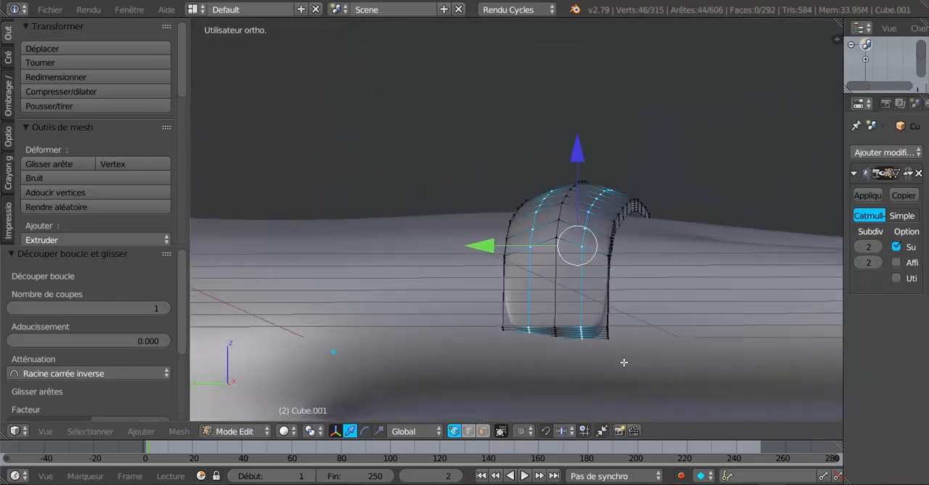
{"action": "key", "text": "c"}
{"action": "right_click", "coordinate": [604, 370]}
{"action": "key", "text": "z"}
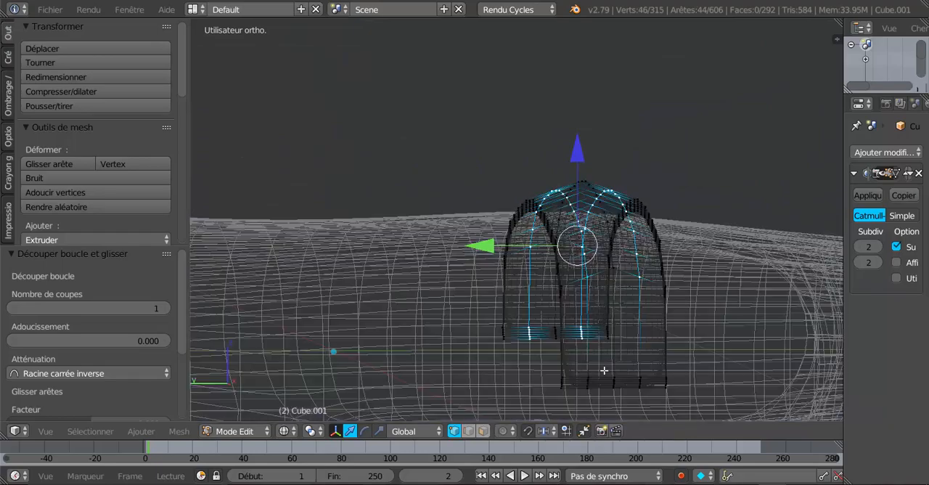
{"action": "key", "text": "c"}
{"action": "mouse_move", "coordinate": [524, 353]}
{"action": "middle_mouse_down"}
{"action": "mouse_move", "coordinate": [617, 347]}
{"action": "mouse_move", "coordinate": [624, 366]}
{"action": "mouse_move", "coordinate": [616, 370]}
{"action": "middle_mouse_up"}
{"action": "right_click", "coordinate": [616, 348]}
{"action": "key", "text": "z"}
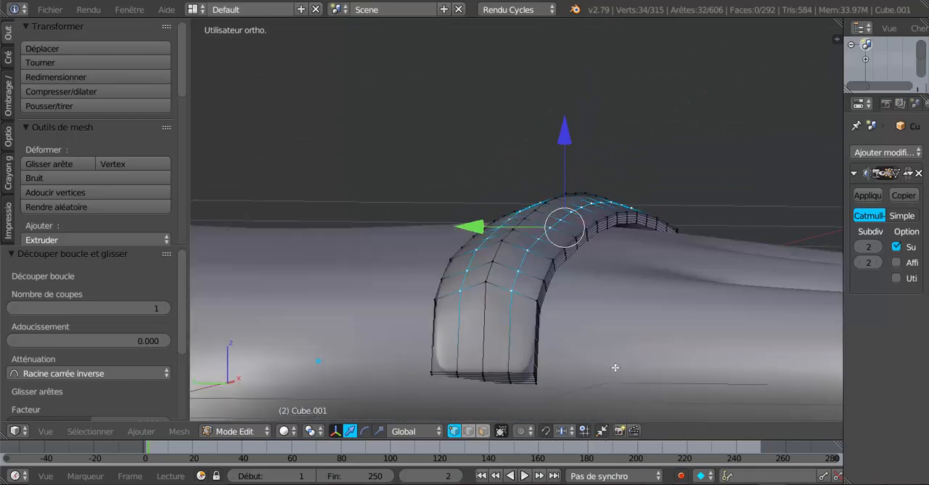
Raise the remaining vertices of the two side loops 0.016 along Z and check the band in Object Mode
{"action": "scroll", "coordinate": [609, 351], "scroll_direction": "down", "scroll_amount": 1}
{"action": "middle_click_drag", "start_coordinate": [574, 312], "coordinate": [583, 257]}
{"action": "middle_click_drag", "start_coordinate": [568, 189], "coordinate": [408, 355], "text": "shift"}
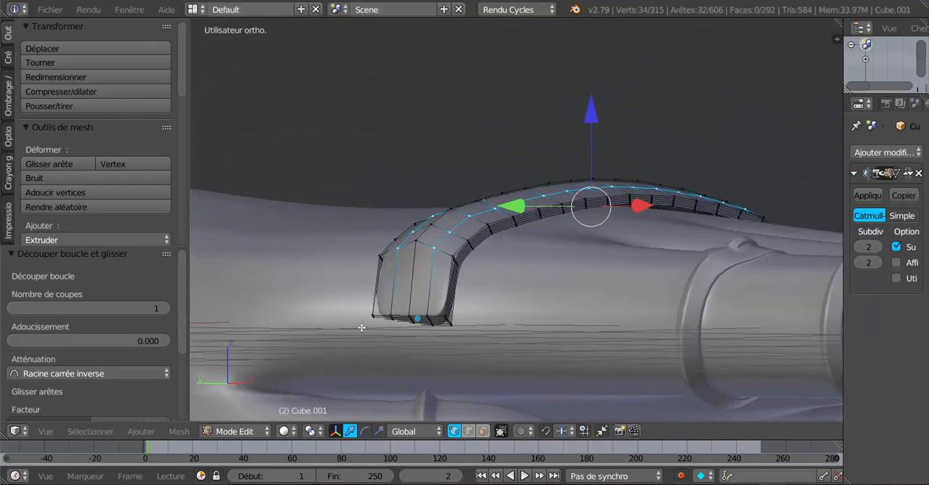
{"action": "middle_click_drag", "start_coordinate": [383, 317], "coordinate": [468, 316]}
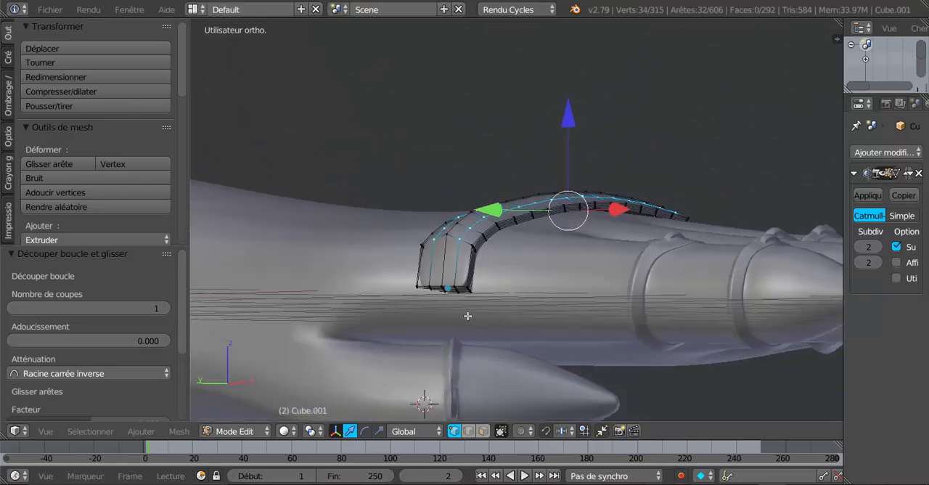
{"action": "middle_click_drag", "start_coordinate": [403, 303], "coordinate": [290, 415]}
{"action": "middle_click_drag", "start_coordinate": [474, 296], "coordinate": [452, 311]}
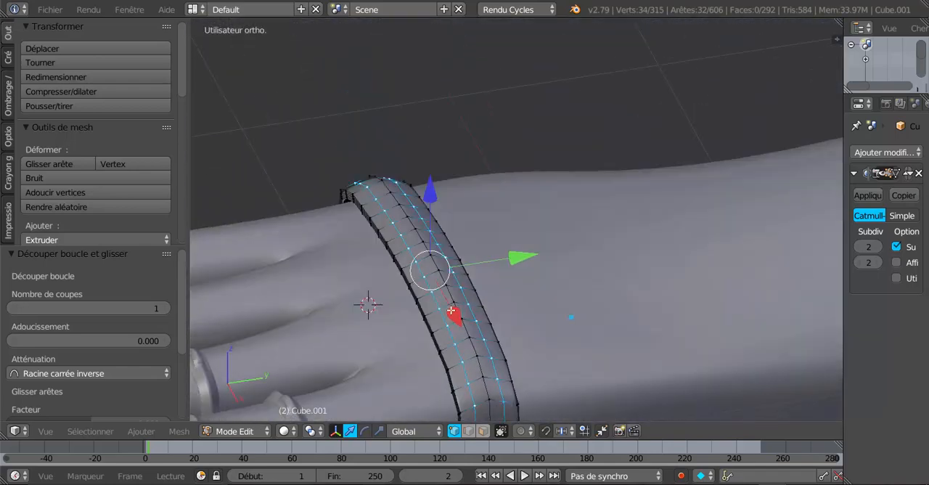
{"action": "left_click_drag", "start_coordinate": [430, 201], "coordinate": [430, 196]}
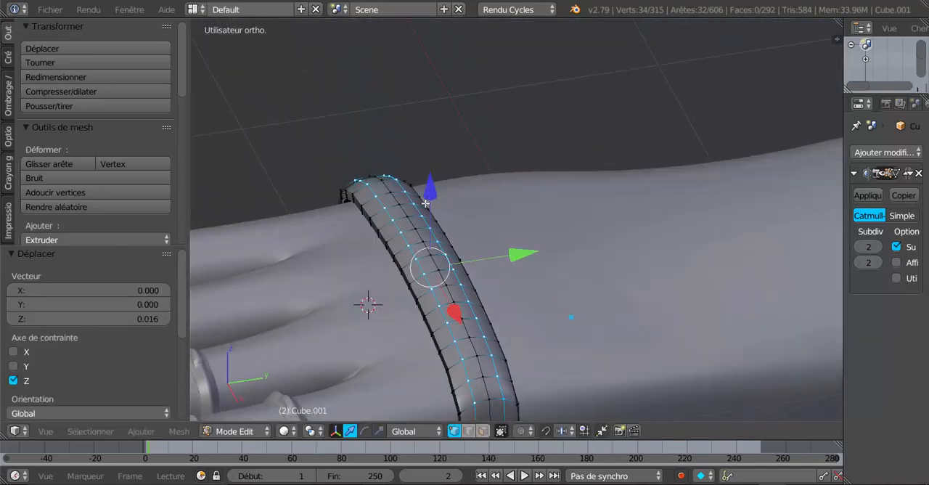
{"action": "key", "text": "Tab"}
{"action": "middle_click_drag", "start_coordinate": [430, 196], "coordinate": [605, 299]}
Clear the selection in Edit Mode and select only the vertices at the band's thumb-side end in wireframe display
{"action": "key", "text": "Tab"}
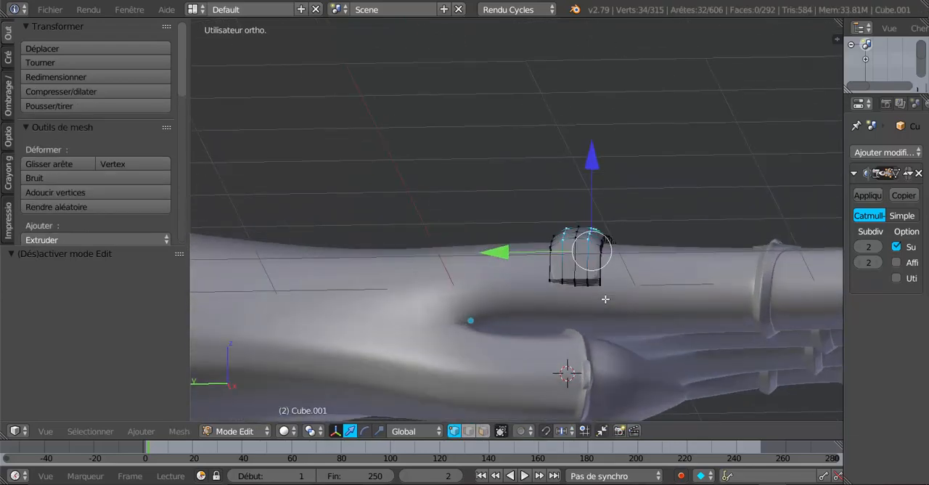
{"action": "key", "text": "z"}
{"action": "mouse_move", "coordinate": [644, 306]}
{"action": "middle_mouse_down"}
{"action": "mouse_move", "coordinate": [574, 324]}
{"action": "mouse_move", "coordinate": [572, 314]}
{"action": "mouse_move", "coordinate": [573, 355]}
{"action": "mouse_move", "coordinate": [543, 313]}
{"action": "mouse_move", "coordinate": [635, 311]}
{"action": "mouse_move", "coordinate": [653, 272]}
{"action": "mouse_move", "coordinate": [649, 291]}
{"action": "mouse_move", "coordinate": [645, 281]}
{"action": "mouse_move", "coordinate": [612, 312]}
{"action": "mouse_move", "coordinate": [613, 373]}
{"action": "middle_mouse_up"}
{"action": "key", "text": "Tab"}
{"action": "key", "text": "Tab"}
{"action": "key", "text": "z"}
{"action": "key", "text": "a"}
{"action": "key", "text": "z"}
{"action": "scroll", "coordinate": [612, 373], "scroll_direction": "up", "scroll_amount": 5}
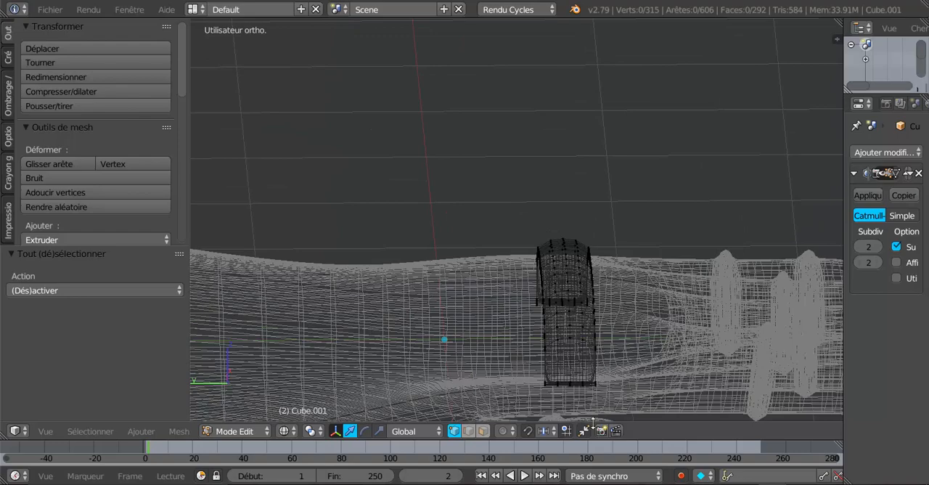
{"action": "left_click_drag", "start_coordinate": [572, 414], "coordinate": [602, 393]}
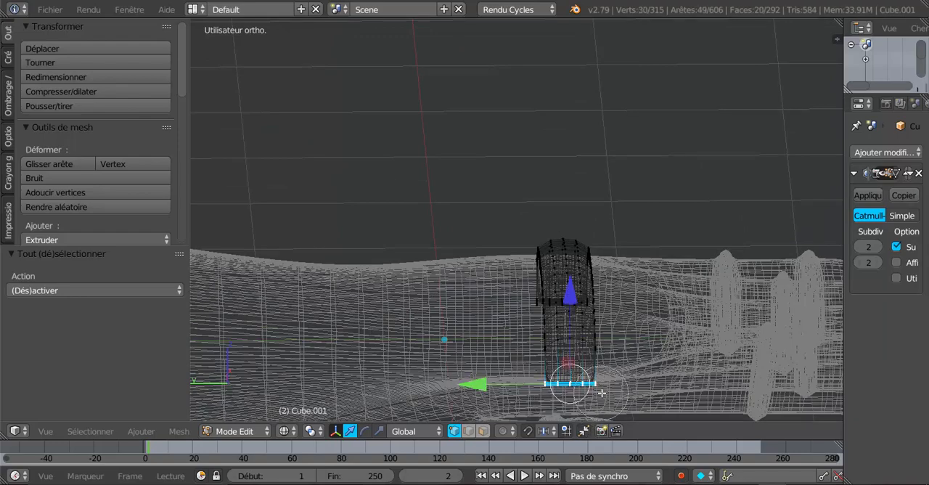
{"action": "middle_click_drag", "start_coordinate": [685, 378], "coordinate": [673, 333]}
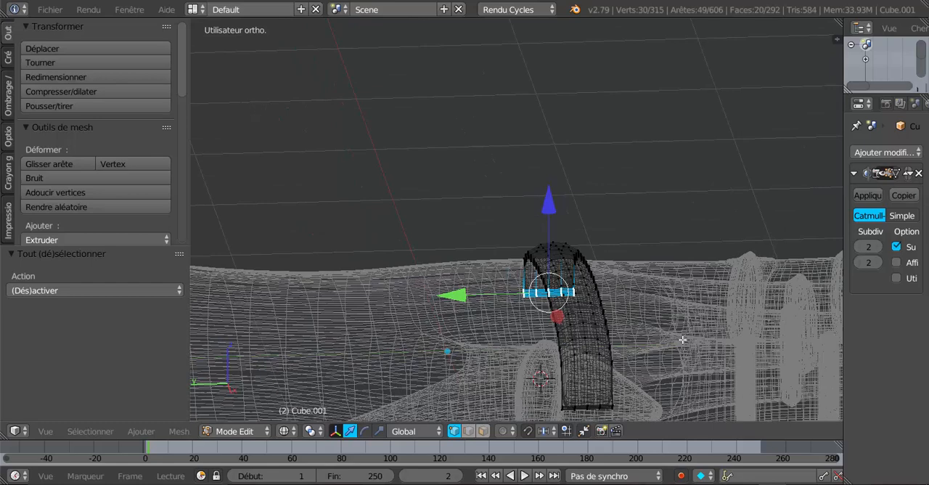
Rotate the thumb-side end vertices 10.3° about the global Z axis and move them -0.002 along Z in solid display
{"action": "key", "text": "z"}
{"action": "mouse_move", "coordinate": [684, 397]}
{"action": "middle_mouse_down"}
{"action": "mouse_move", "coordinate": [695, 239]}
{"action": "mouse_move", "coordinate": [686, 315]}
{"action": "mouse_move", "coordinate": [580, 306]}
{"action": "mouse_move", "coordinate": [683, 268]}
{"action": "middle_mouse_up"}
{"action": "scroll", "coordinate": [651, 302], "scroll_direction": "up", "scroll_amount": 5}
{"action": "middle_click_drag", "start_coordinate": [657, 311], "coordinate": [666, 319]}
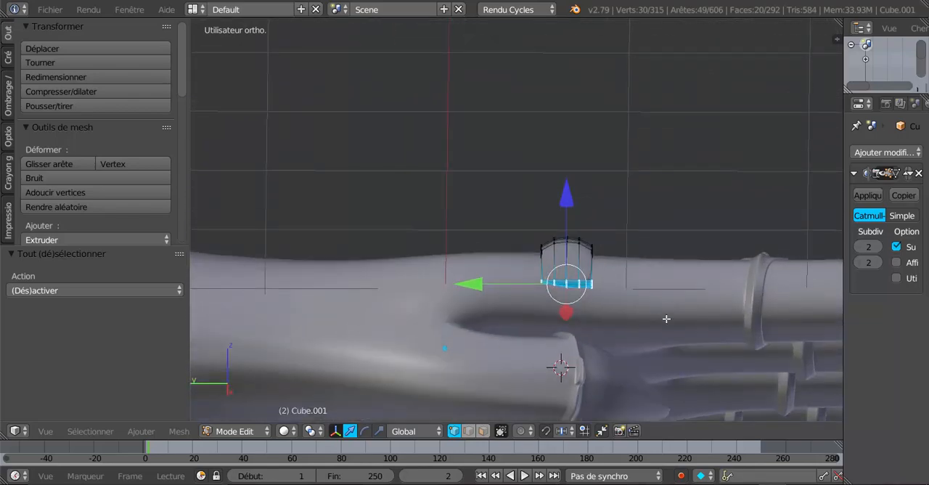
{"action": "key", "text": "r"}
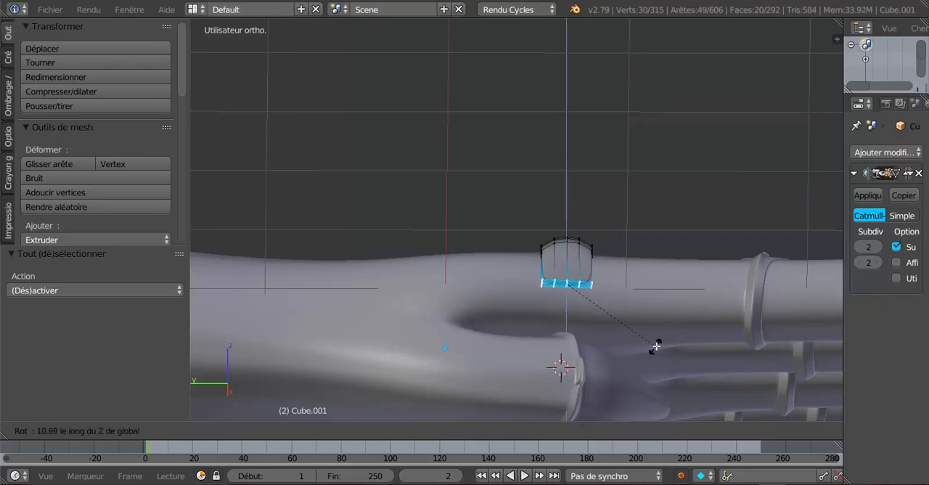
{"action": "left_click", "coordinate": [655, 347]}
{"action": "scroll", "coordinate": [608, 257], "scroll_direction": "up", "scroll_amount": 2}
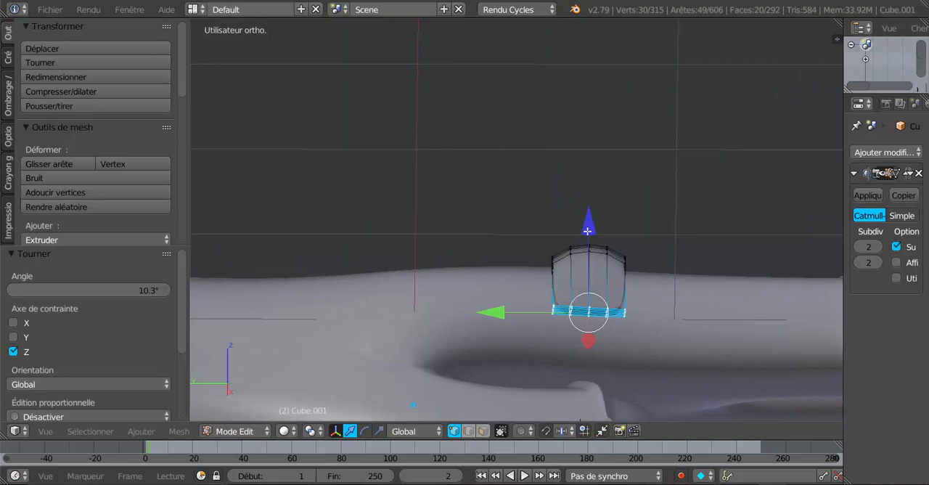
{"action": "left_click_drag", "start_coordinate": [588, 229], "coordinate": [590, 231]}
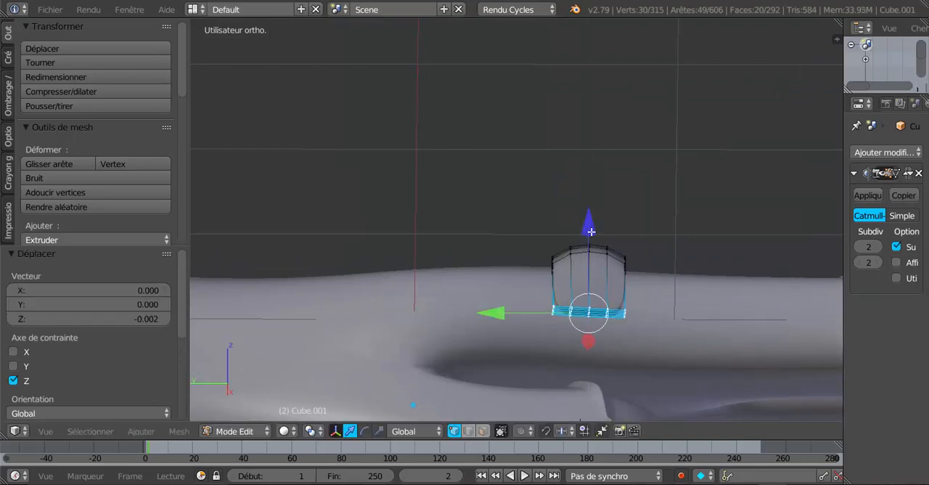
Check the band's fit in Object Mode, and move the thumb-side end vertices -0.072 along X in Edit Mode
{"action": "key", "text": "Tab"}
{"action": "scroll", "coordinate": [611, 287], "scroll_direction": "down", "scroll_amount": 4}
{"action": "middle_click_drag", "start_coordinate": [610, 287], "coordinate": [445, 315]}
{"action": "scroll", "coordinate": [456, 309], "scroll_direction": "up", "scroll_amount": 3}
{"action": "key", "text": "Tab"}
{"action": "key", "text": "Tab"}
{"action": "middle_click_drag", "start_coordinate": [459, 309], "coordinate": [561, 279]}
{"action": "key", "text": "Tab"}
{"action": "middle_click_drag", "start_coordinate": [624, 265], "coordinate": [679, 309]}
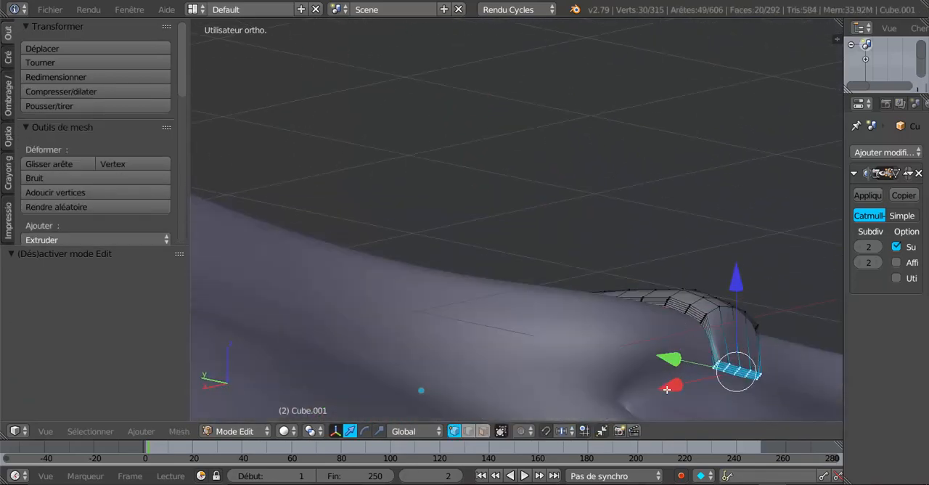
{"action": "left_click_drag", "start_coordinate": [669, 388], "coordinate": [680, 382]}
{"action": "middle_click_drag", "start_coordinate": [701, 371], "coordinate": [555, 279], "text": "shift"}
{"action": "middle_click_drag", "start_coordinate": [608, 352], "coordinate": [665, 337]}
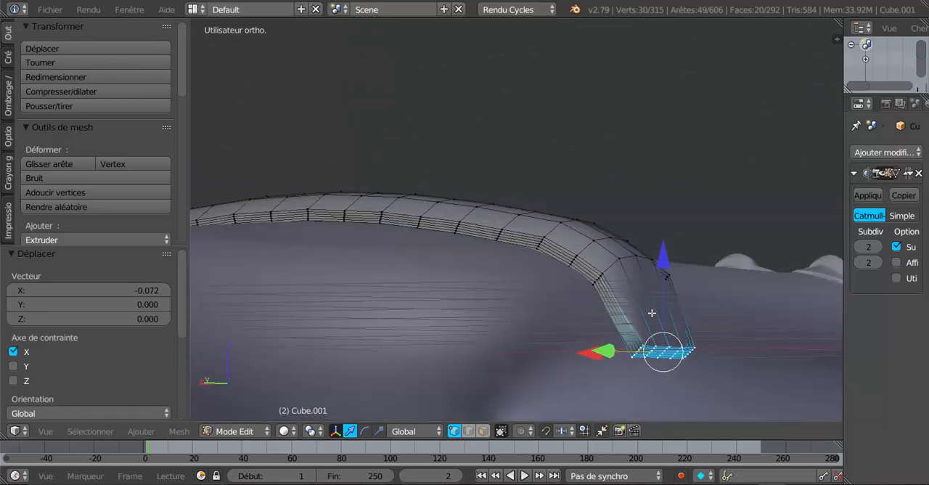
Add one centred crosswise loop cut to the band's last segment at the thumb-side end
{"action": "key", "text": "ctrl+e"}
{"action": "key", "text": "ctrl+r"}
{"action": "left_click", "coordinate": [672, 324]}
{"action": "right_click", "coordinate": [673, 323]}
{"action": "middle_click_drag", "start_coordinate": [701, 353], "coordinate": [647, 343]}
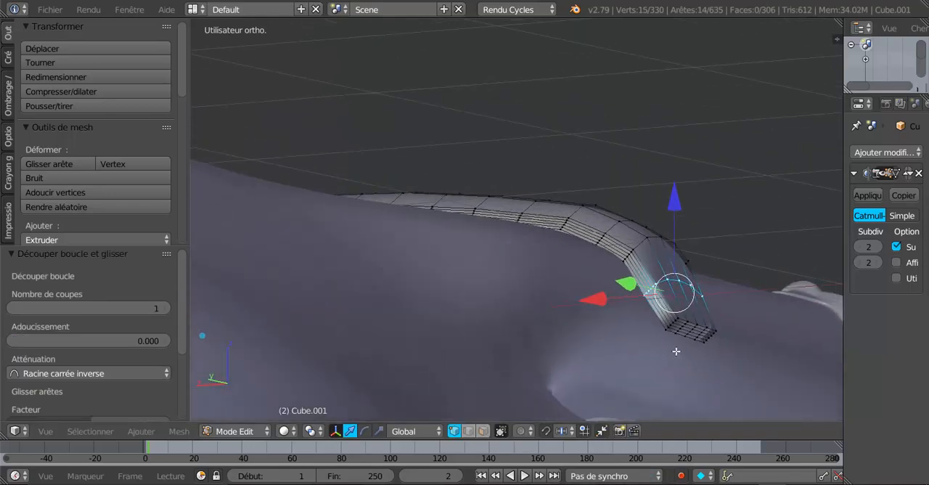
Select only the vertices at the band's thumb-side end and check the band from several sides in Object Mode
{"action": "key", "text": "a"}
{"action": "key", "text": "c"}
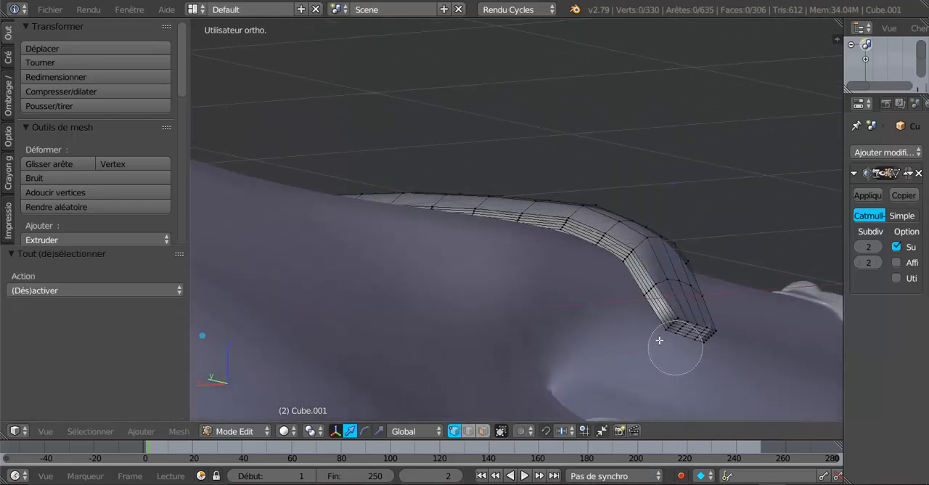
{"action": "left_click_drag", "start_coordinate": [658, 334], "coordinate": [711, 346]}
{"action": "right_click", "coordinate": [711, 347]}
{"action": "middle_click_drag", "start_coordinate": [725, 361], "coordinate": [690, 387]}
{"action": "left_click_drag", "start_coordinate": [668, 357], "coordinate": [646, 368]}
{"action": "key", "text": "Tab"}
{"action": "middle_click_drag", "start_coordinate": [646, 368], "coordinate": [400, 379]}
{"action": "scroll", "coordinate": [400, 378], "scroll_direction": "down", "scroll_amount": 4}
{"action": "middle_click_drag", "start_coordinate": [572, 324], "coordinate": [534, 323]}
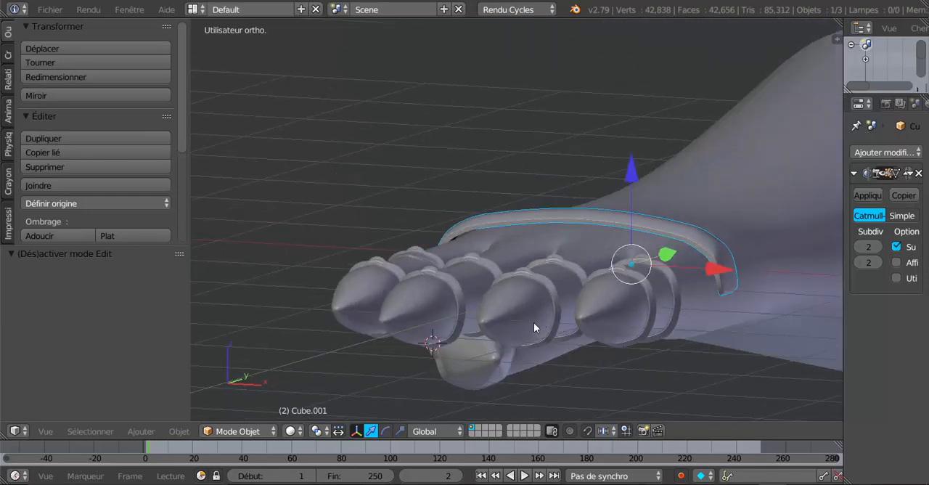
Add one centred crosswise loop cut to the band's little-finger end segment and check the band in Object Mode
{"action": "key", "text": "Tab"}
{"action": "scroll", "coordinate": [693, 301], "scroll_direction": "up", "scroll_amount": 3}
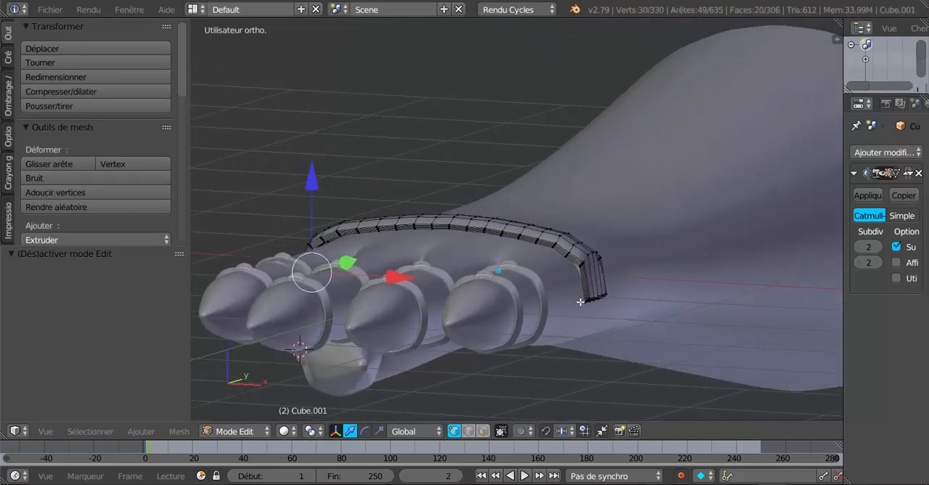
{"action": "key", "text": "ctrl+r"}
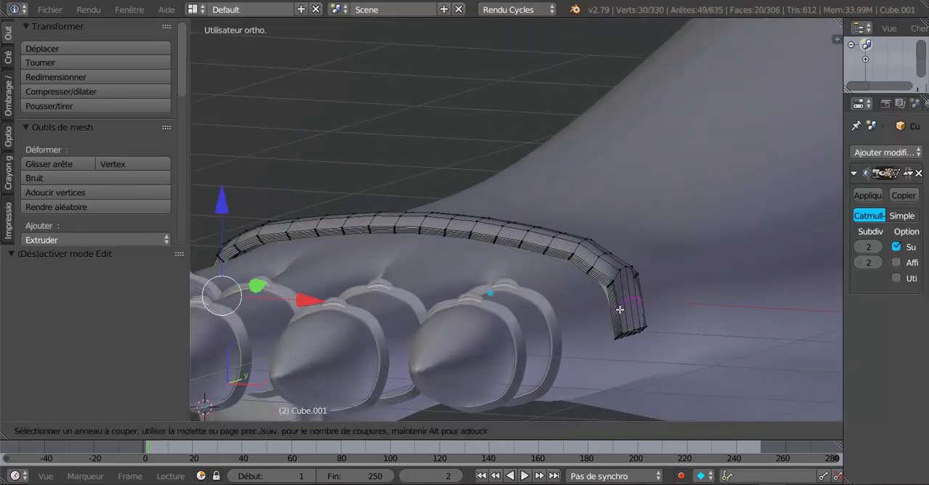
{"action": "left_click", "coordinate": [620, 310]}
{"action": "right_click", "coordinate": [620, 309]}
{"action": "middle_click_drag", "start_coordinate": [620, 309], "coordinate": [714, 299]}
{"action": "left_click_drag", "start_coordinate": [744, 300], "coordinate": [752, 297]}
{"action": "key", "text": "Tab"}
{"action": "middle_click_drag", "start_coordinate": [742, 306], "coordinate": [697, 315]}
{"action": "scroll", "coordinate": [726, 315], "scroll_direction": "down", "scroll_amount": 3}
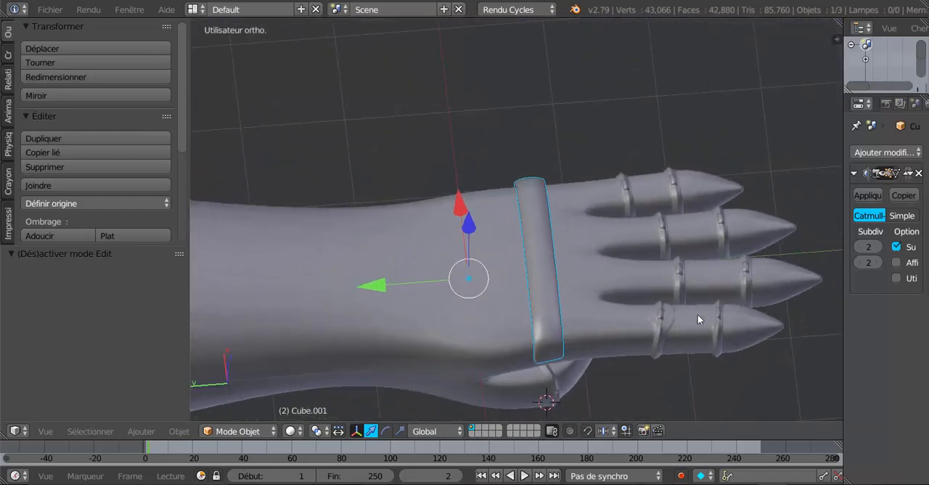
Select four evenly spaced vertices along the band's centre line, one behind each finger, in Edit Mode
{"action": "scroll", "coordinate": [678, 324], "scroll_direction": "up", "scroll_amount": 2}
{"action": "key", "text": "Tab"}
{"action": "middle_click_drag", "start_coordinate": [644, 331], "coordinate": [548, 343]}
{"action": "middle_click_drag", "start_coordinate": [473, 370], "coordinate": [525, 323], "text": "shift"}
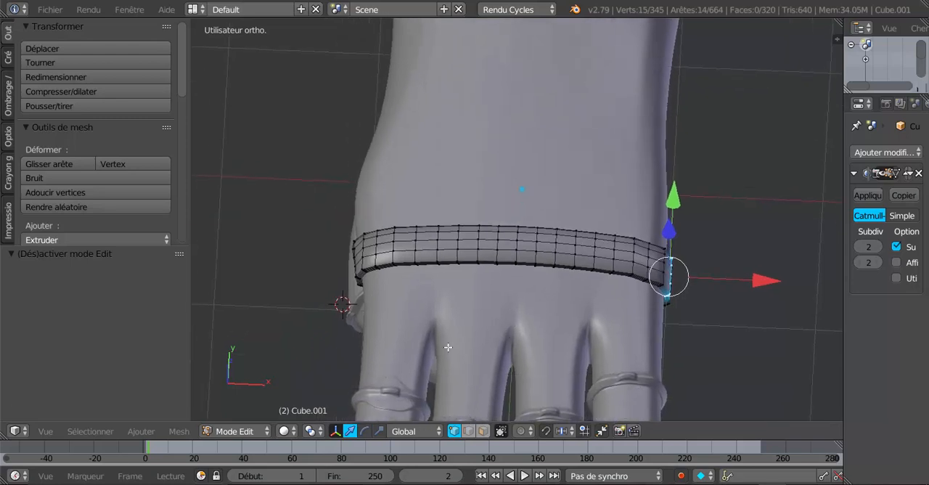
{"action": "middle_click_drag", "start_coordinate": [445, 288], "coordinate": [461, 285]}
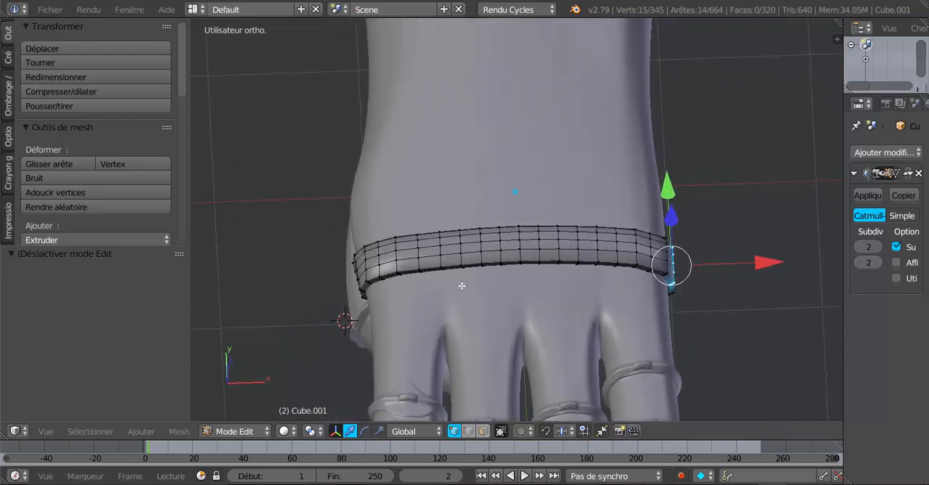
{"action": "right_click", "coordinate": [400, 252]}
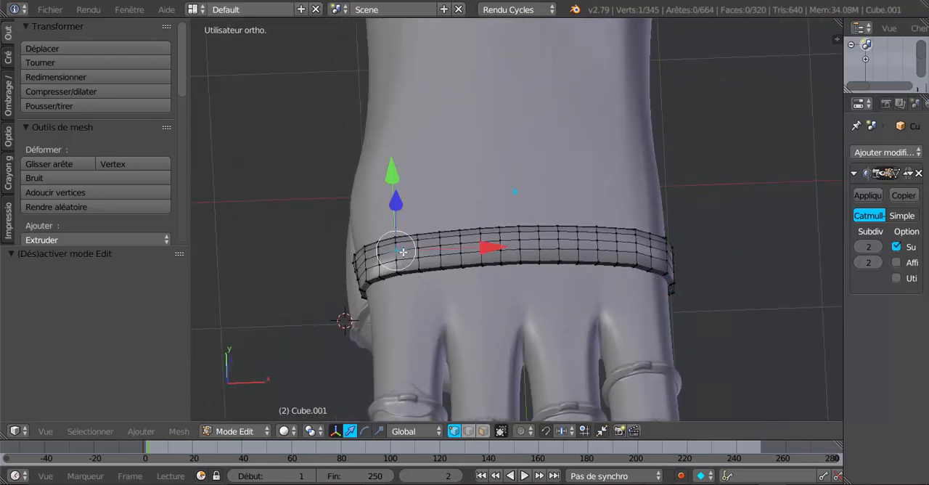
{"action": "right_click", "coordinate": [481, 243], "text": "shift"}
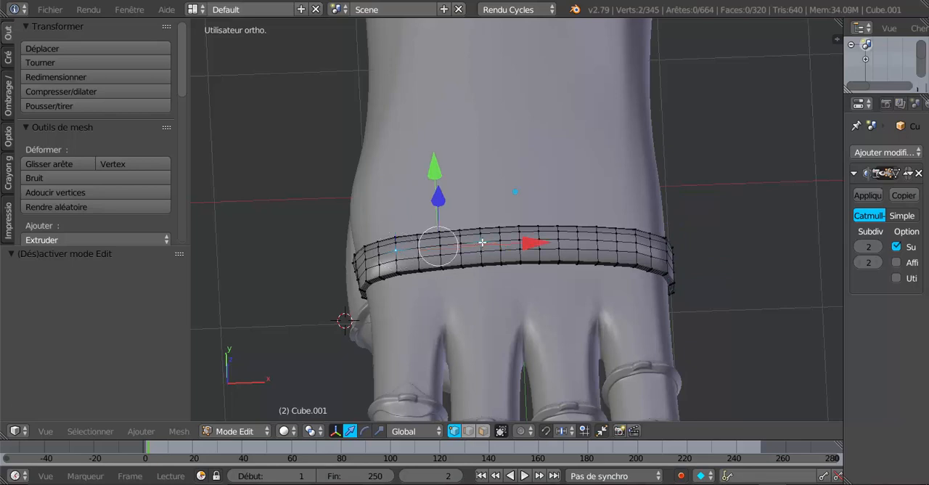
{"action": "right_click", "coordinate": [561, 240], "text": "shift"}
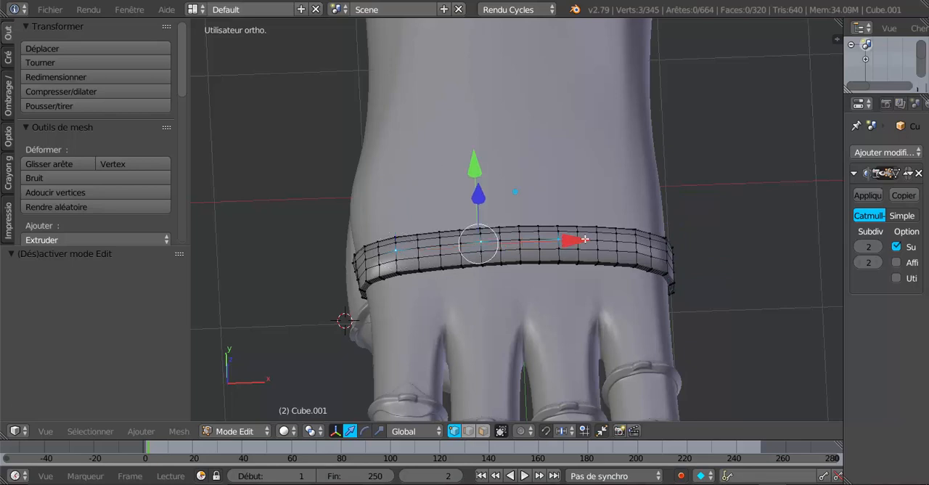
{"action": "right_click", "coordinate": [632, 249], "text": "shift"}
{"action": "scroll", "coordinate": [617, 290], "scroll_direction": "down", "scroll_amount": 2}
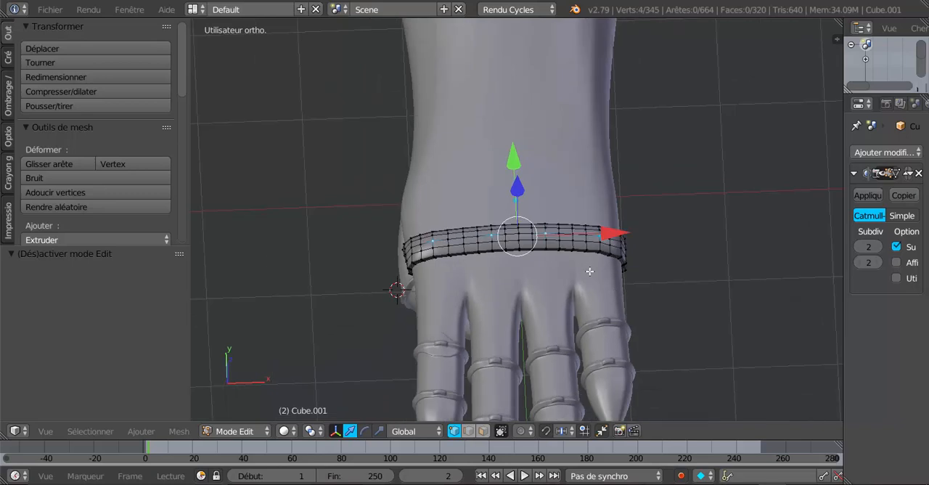
Raise the four selected centre-line vertices along Z to form spikes, and check the band's shape in Object Mode
{"action": "middle_click_drag", "start_coordinate": [516, 346], "coordinate": [518, 377]}
{"action": "left_click", "coordinate": [519, 231]}
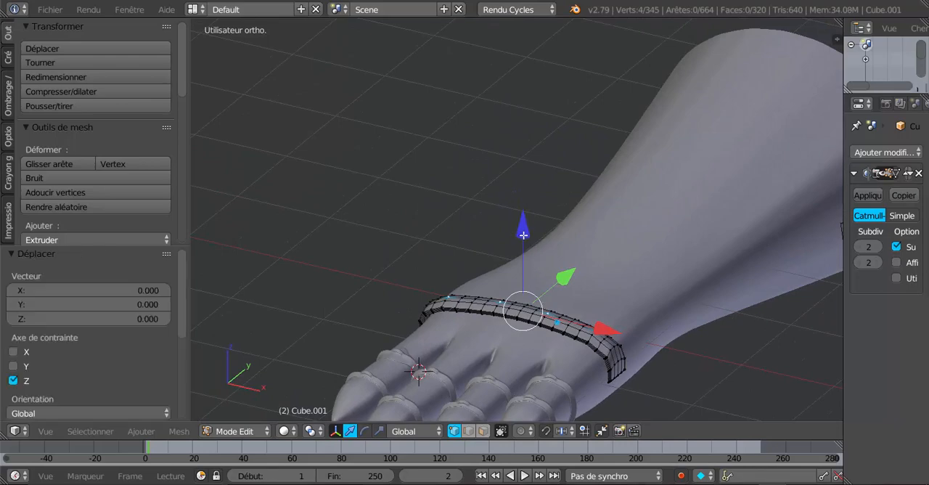
{"action": "left_click_drag", "start_coordinate": [523, 235], "coordinate": [523, 198]}
{"action": "key", "text": "Tab"}
{"action": "scroll", "coordinate": [533, 276], "scroll_direction": "down", "scroll_amount": 4}
{"action": "middle_click_drag", "start_coordinate": [533, 278], "coordinate": [497, 312]}
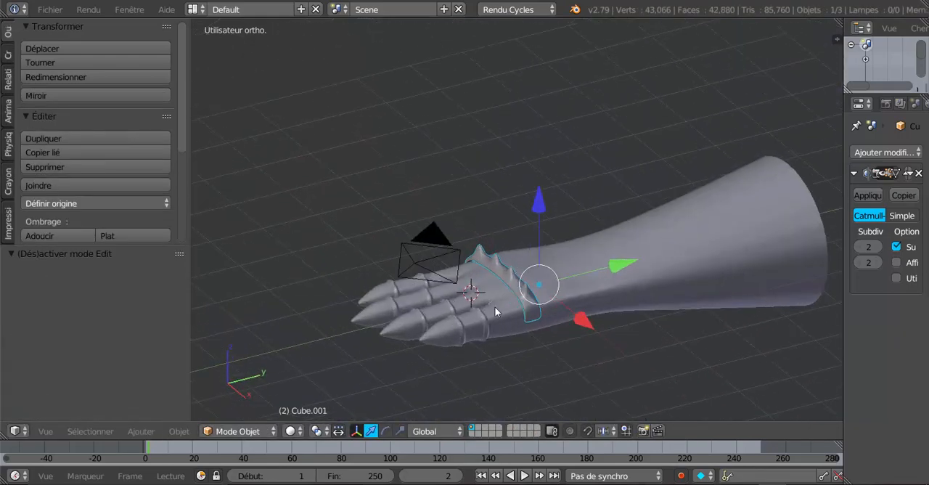
Lower the four spike tips slightly along Z in two small moves, checking the band in Object Mode after each
{"action": "scroll", "coordinate": [508, 305], "scroll_direction": "up", "scroll_amount": 3}
{"action": "key", "text": "Tab"}
{"action": "left_click_drag", "start_coordinate": [492, 196], "coordinate": [496, 211]}
{"action": "middle_click_drag", "start_coordinate": [496, 210], "coordinate": [606, 408]}
{"action": "key", "text": "Tab"}
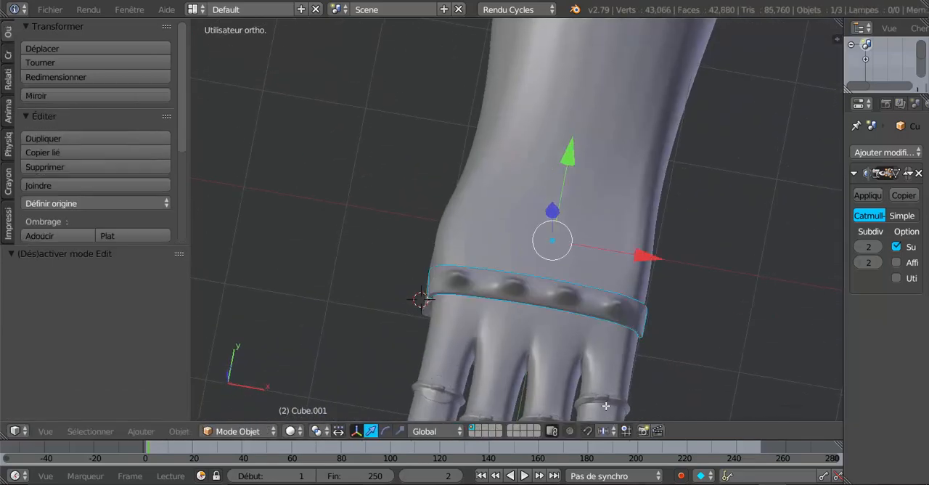
{"action": "middle_click_drag", "start_coordinate": [618, 374], "coordinate": [605, 306]}
{"action": "key", "text": "Tab"}
{"action": "left_click_drag", "start_coordinate": [564, 168], "coordinate": [567, 176]}
{"action": "key", "text": "Tab"}
{"action": "middle_click_drag", "start_coordinate": [580, 347], "coordinate": [445, 358]}
{"action": "scroll", "coordinate": [445, 358], "scroll_direction": "up", "scroll_amount": 2}
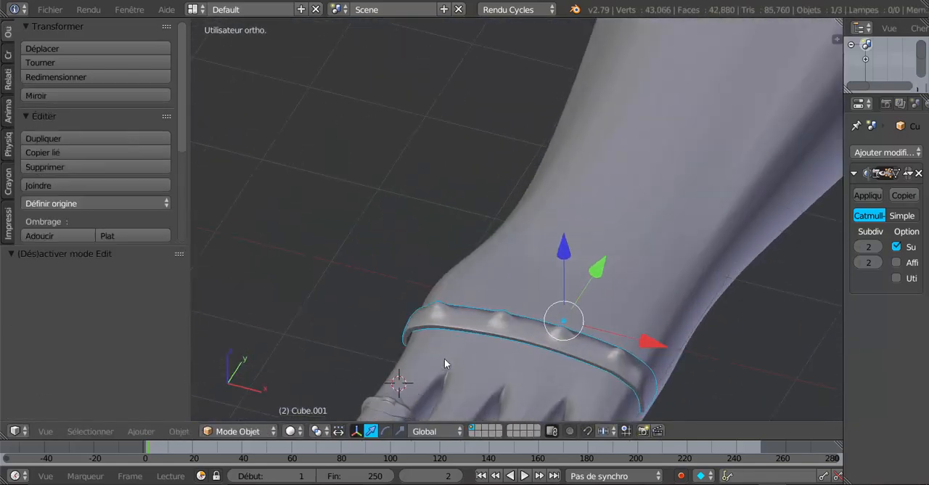
Select the ring of vertices around the band's third spike from the thumb side, replacing the current selection
{"action": "key", "text": "Tab"}
{"action": "middle_click_drag", "start_coordinate": [514, 389], "coordinate": [475, 243], "text": "shift"}
{"action": "middle_click_drag", "start_coordinate": [521, 289], "coordinate": [589, 375]}
{"action": "scroll", "coordinate": [503, 313], "scroll_direction": "up", "scroll_amount": 2}
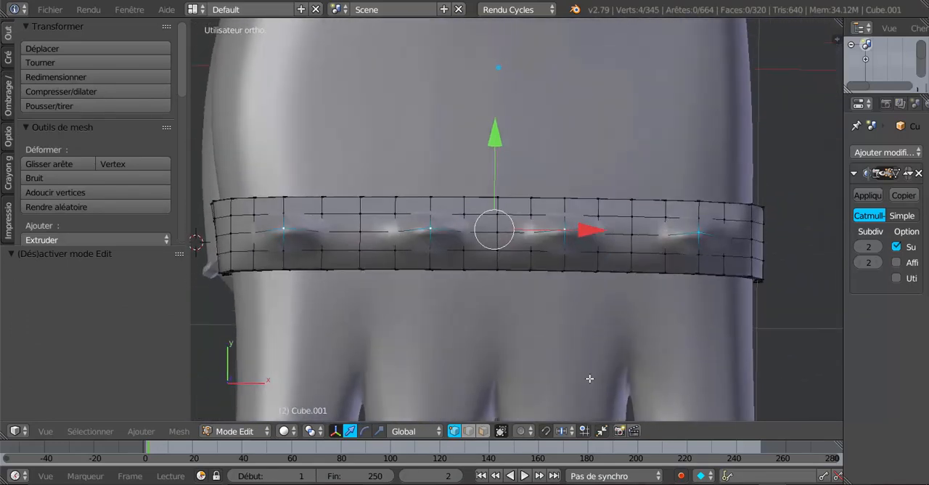
{"action": "scroll", "coordinate": [589, 376], "scroll_direction": "up", "scroll_amount": 3}
{"action": "right_click", "coordinate": [637, 214]}
{"action": "right_click", "coordinate": [638, 241], "text": "shift"}
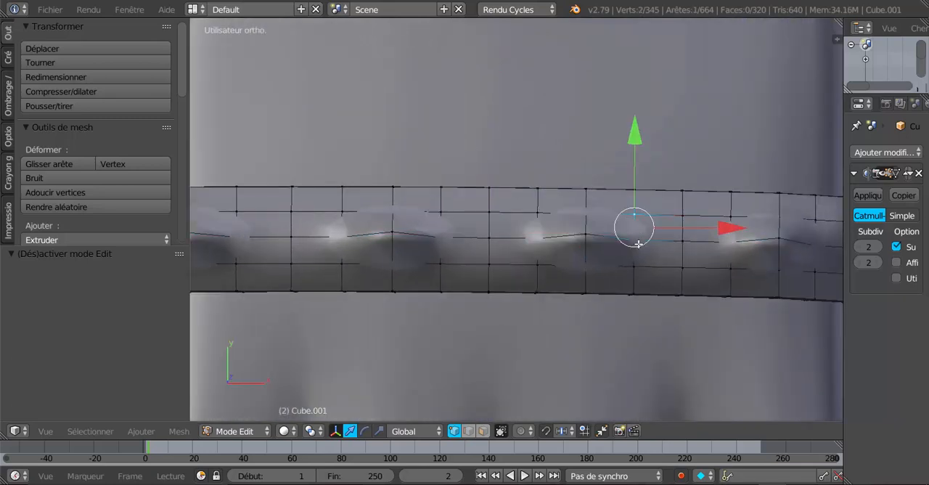
{"action": "right_click", "coordinate": [637, 267], "text": "shift"}
{"action": "right_click", "coordinate": [589, 269], "text": "shift"}
{"action": "right_click", "coordinate": [537, 265], "text": "shift"}
{"action": "right_click", "coordinate": [538, 213], "text": "shift"}
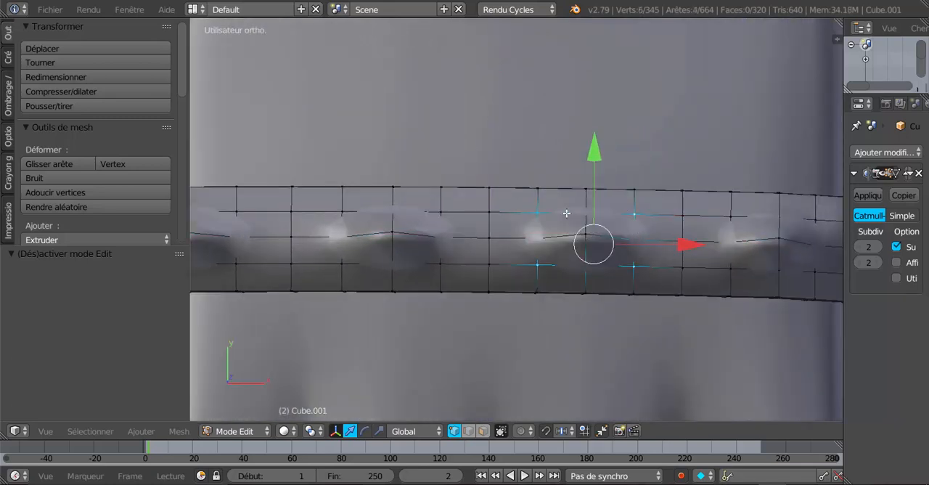
{"action": "right_click", "coordinate": [586, 212], "text": "shift"}
Add the ring of vertices around the spike nearest the little-finger end of the band to the selection
{"action": "right_click", "coordinate": [736, 212], "text": "shift"}
{"action": "right_click", "coordinate": [790, 212], "text": "shift"}
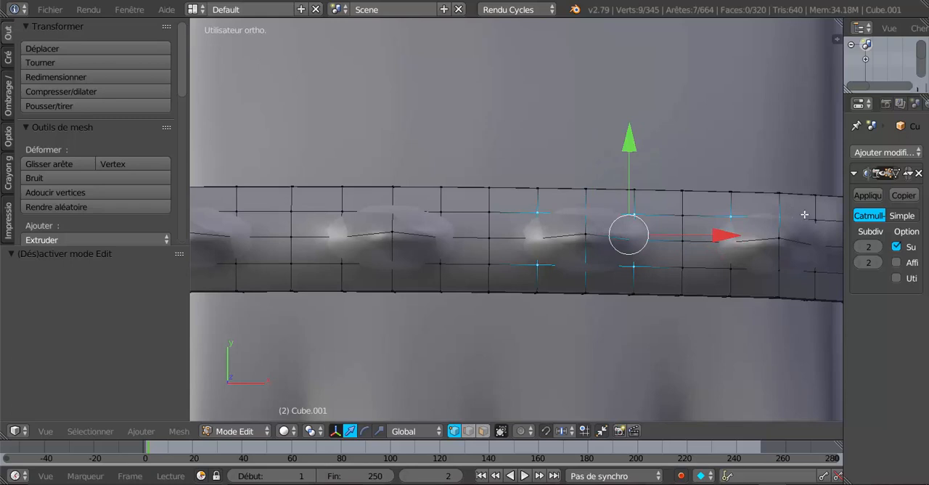
{"action": "right_click", "coordinate": [815, 218], "text": "shift"}
{"action": "right_click", "coordinate": [823, 245], "text": "shift"}
{"action": "right_click", "coordinate": [814, 271], "text": "shift"}
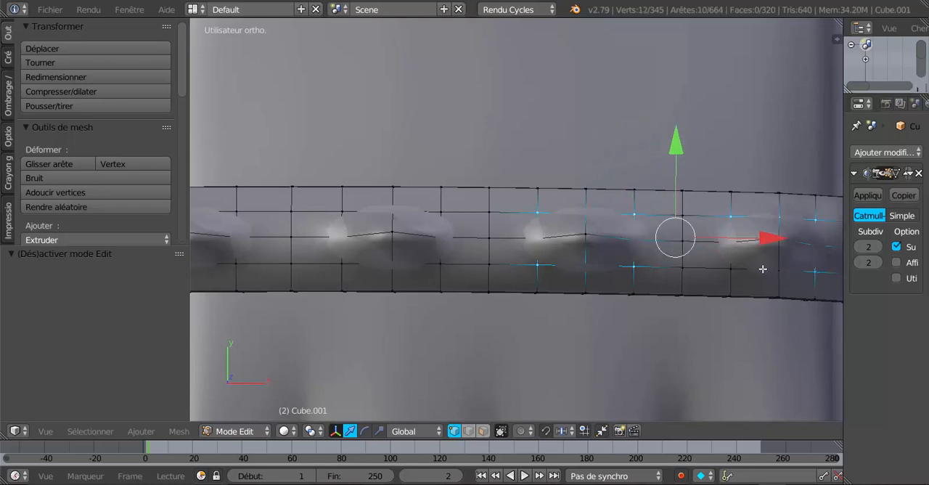
{"action": "right_click", "coordinate": [776, 269], "text": "shift"}
{"action": "right_click", "coordinate": [733, 269], "text": "shift"}
{"action": "right_click", "coordinate": [683, 219], "text": "shift"}
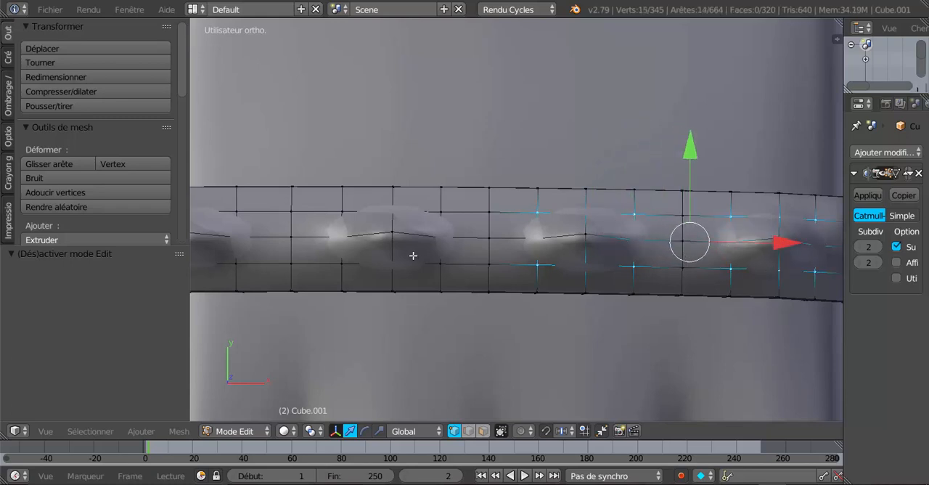
Add the ring of vertices around the second spike from the thumb side to the selection
{"action": "right_click", "coordinate": [449, 238], "text": "shift"}
{"action": "right_click", "coordinate": [444, 261], "text": "shift"}
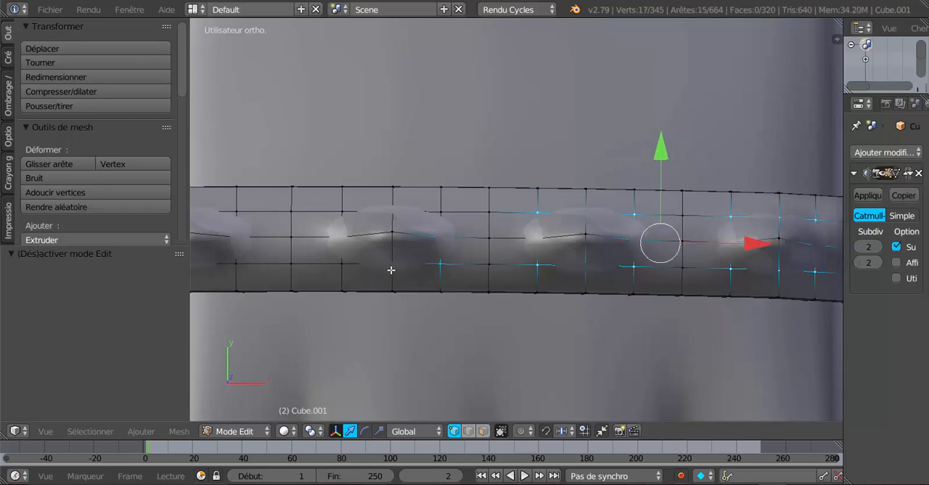
{"action": "right_click", "coordinate": [391, 269], "text": "shift"}
{"action": "right_click", "coordinate": [344, 266], "text": "shift"}
{"action": "right_click", "coordinate": [340, 240], "text": "shift"}
{"action": "right_click", "coordinate": [341, 213], "text": "shift"}
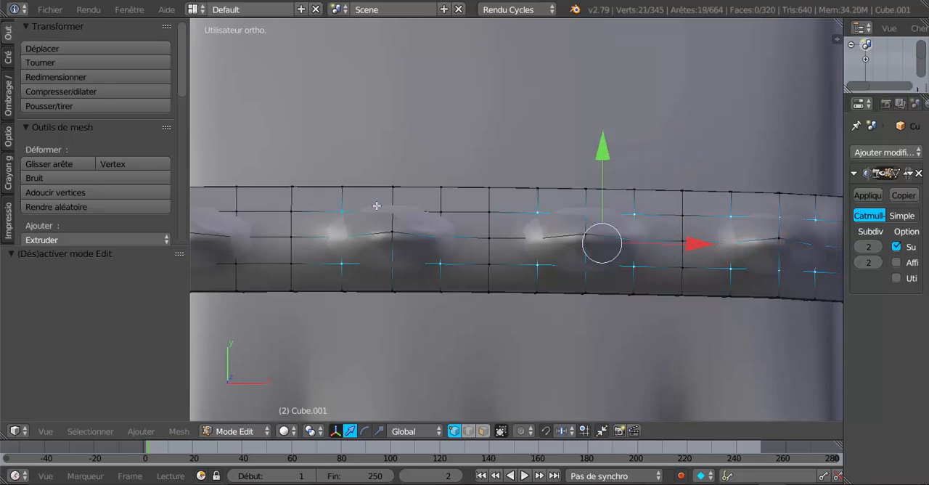
{"action": "right_click", "coordinate": [441, 189], "text": "shift"}
{"action": "right_click", "coordinate": [445, 209], "text": "shift"}
Set the band's viewport subdivision level to 0 and add the ring around the spike nearest the thumb side to the selection
{"action": "middle_click_drag", "start_coordinate": [611, 306], "coordinate": [810, 311], "text": "shift"}
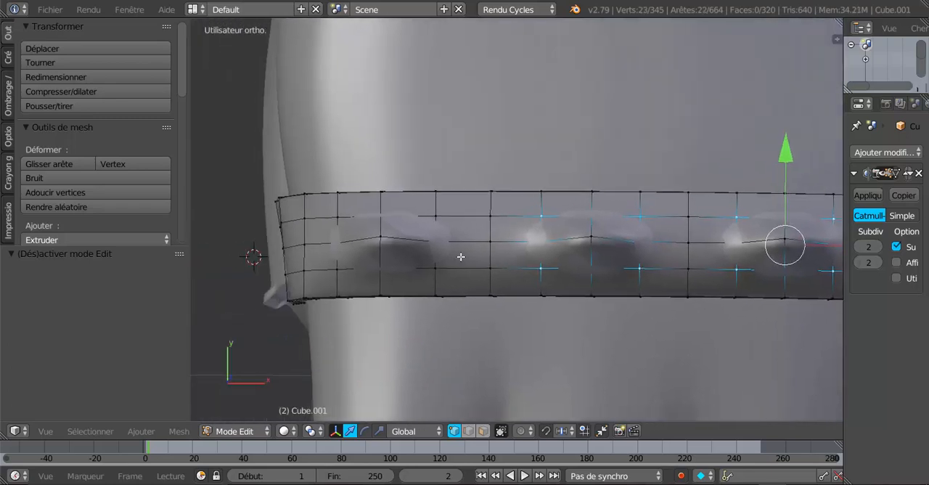
{"action": "left_click", "coordinate": [859, 248]}
{"action": "left_click", "coordinate": [859, 247]}
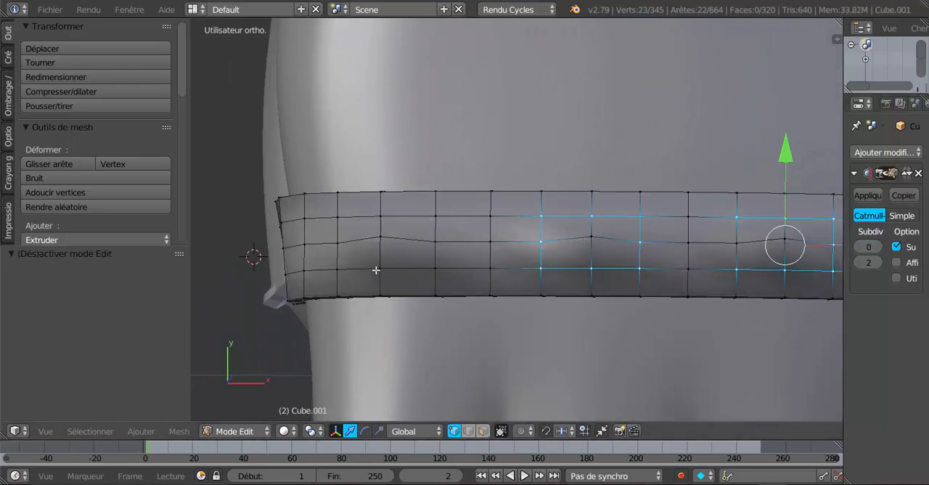
{"action": "right_click", "coordinate": [433, 218], "text": "shift"}
{"action": "right_click", "coordinate": [439, 243], "text": "shift"}
{"action": "right_click", "coordinate": [434, 266], "text": "shift"}
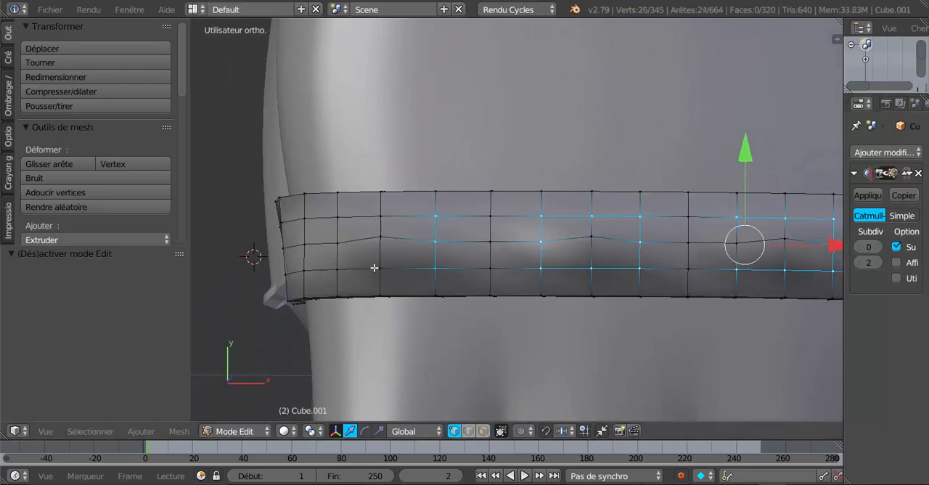
{"action": "right_click", "coordinate": [374, 268], "text": "shift"}
{"action": "right_click", "coordinate": [334, 266], "text": "shift"}
{"action": "right_click", "coordinate": [336, 243], "text": "shift"}
{"action": "right_click", "coordinate": [338, 224], "text": "shift"}
{"action": "right_click", "coordinate": [379, 215], "text": "shift"}
{"action": "scroll", "coordinate": [436, 256], "scroll_direction": "down", "scroll_amount": 3}
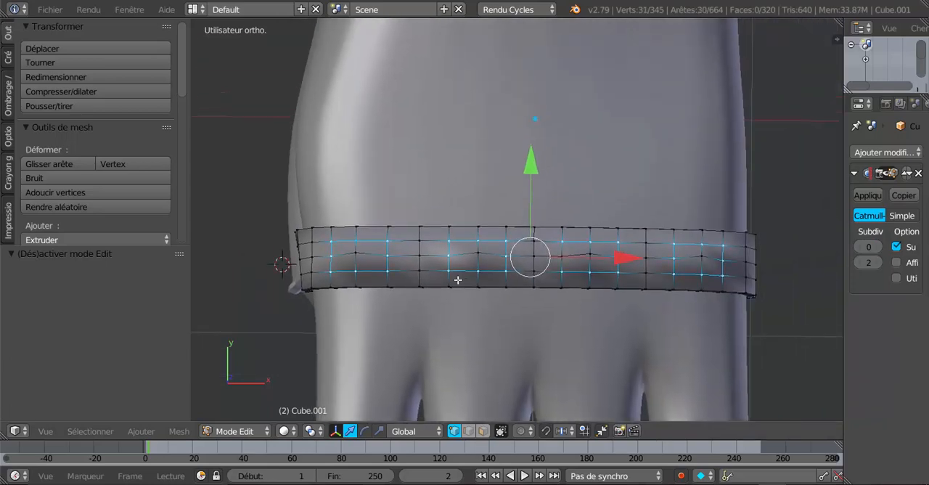
Raise the selected rings around the four spikes slightly along Z, and bring the viewport subdivision to level 1, finally 2
{"action": "middle_click_drag", "start_coordinate": [515, 279], "coordinate": [444, 209]}
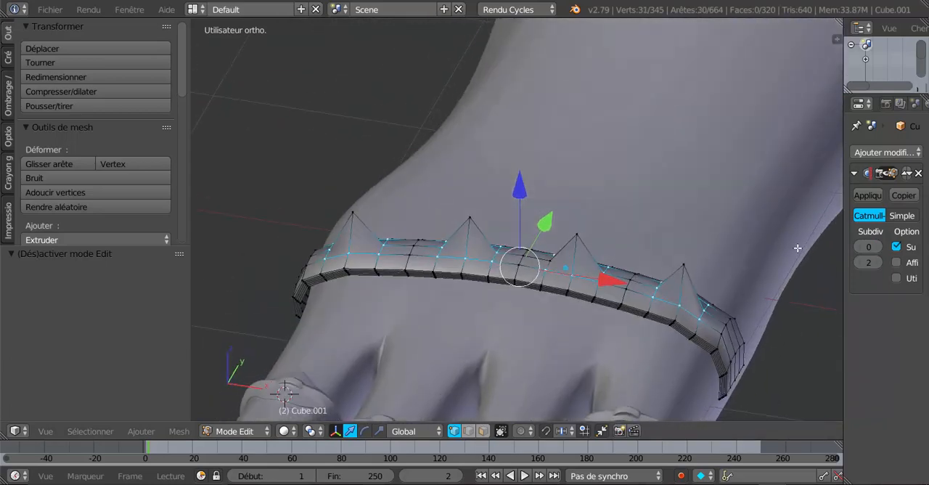
{"action": "left_click", "coordinate": [879, 248]}
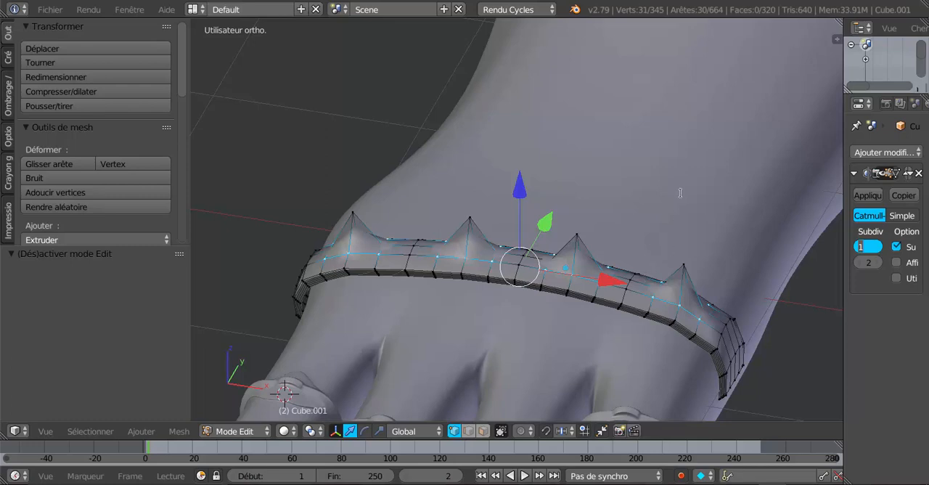
{"action": "scroll", "coordinate": [613, 261], "scroll_direction": "up", "scroll_amount": 3}
{"action": "left_click_drag", "start_coordinate": [530, 228], "coordinate": [530, 219]}
{"action": "key", "text": "Tab"}
{"action": "scroll", "coordinate": [539, 273], "scroll_direction": "down", "scroll_amount": 4}
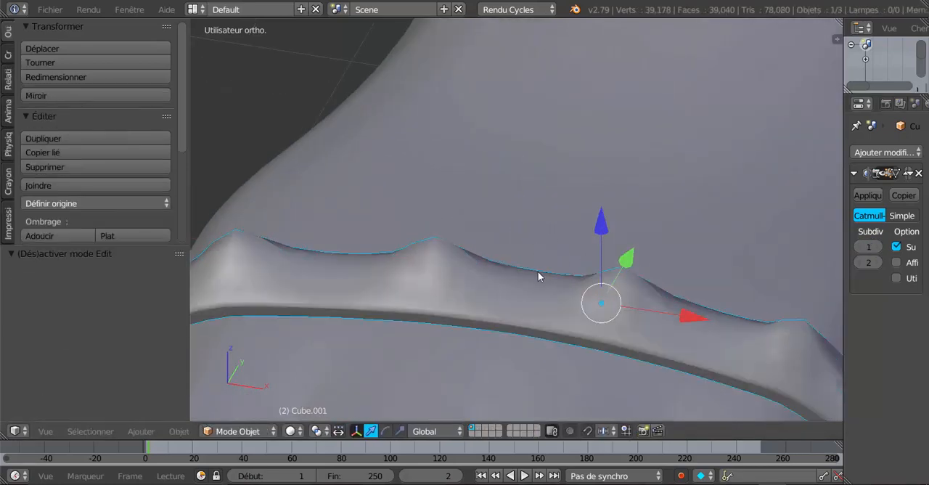
{"action": "middle_click_drag", "start_coordinate": [539, 272], "coordinate": [569, 327]}
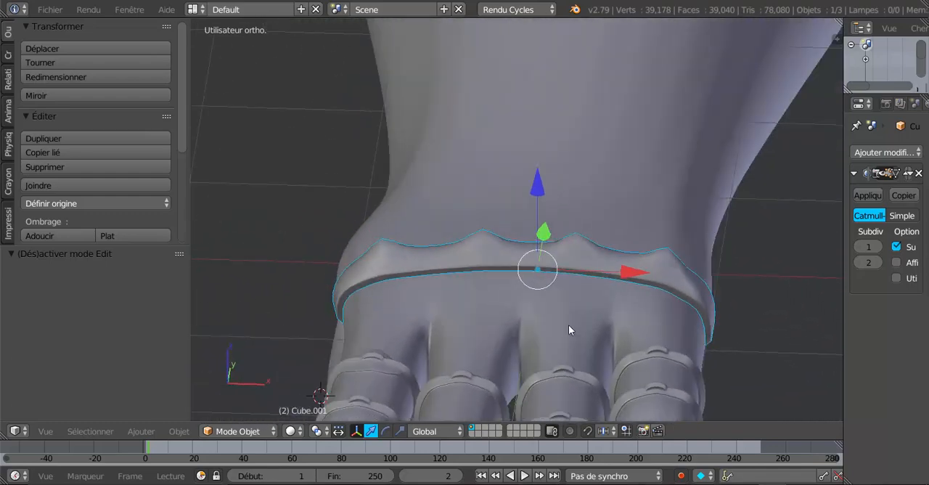
{"action": "left_click", "coordinate": [882, 247]}
{"action": "middle_click_drag", "start_coordinate": [808, 278], "coordinate": [655, 290]}
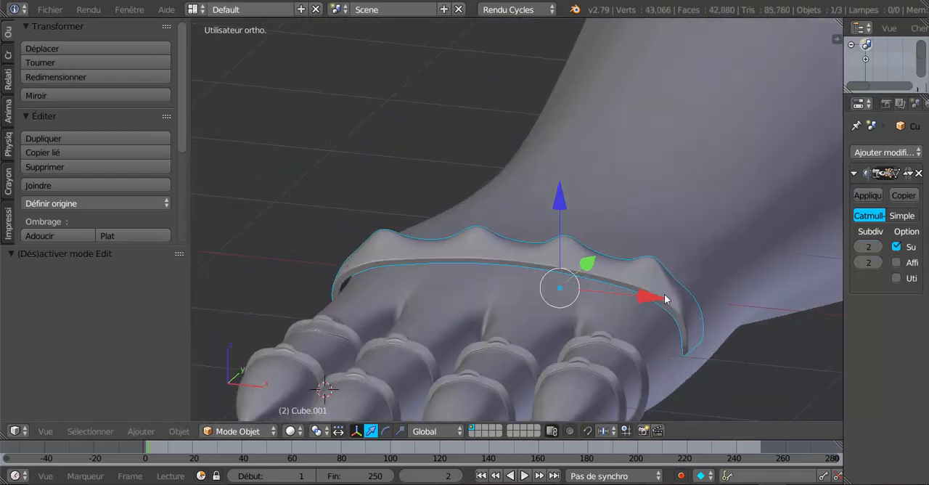
Set the pivot point to Individual Origins, scale the vertex rings around the four spikes inward, and check the result in Object Mode
{"action": "scroll", "coordinate": [655, 290], "scroll_direction": "up", "scroll_amount": 2}
{"action": "key", "text": "Tab"}
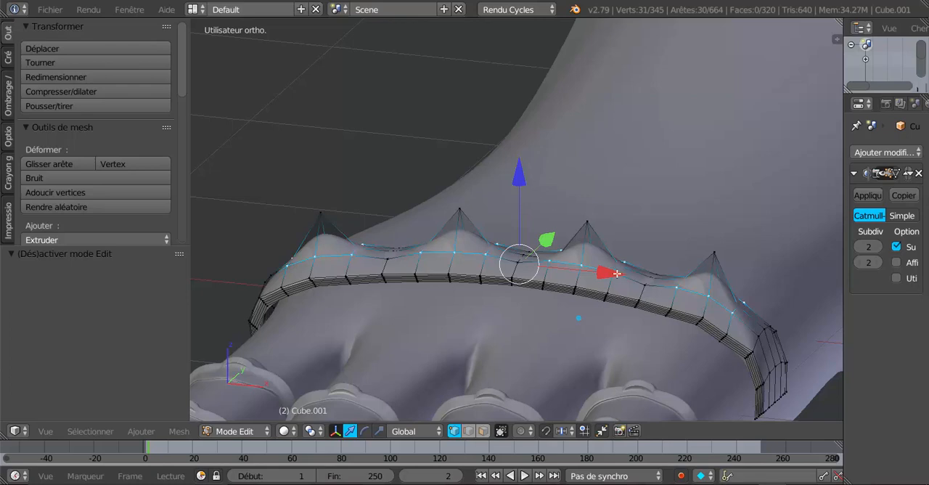
{"action": "left_click", "coordinate": [310, 431]}
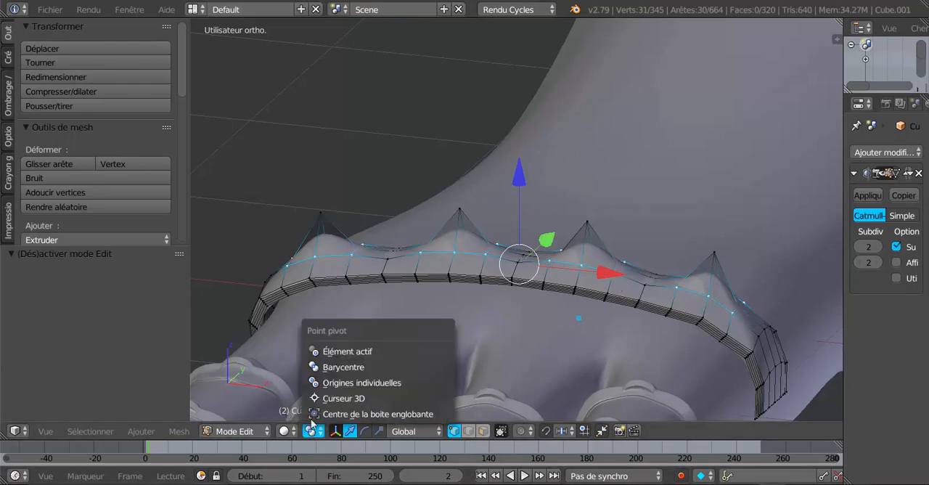
{"action": "left_click", "coordinate": [405, 380]}
{"action": "key", "text": "s"}
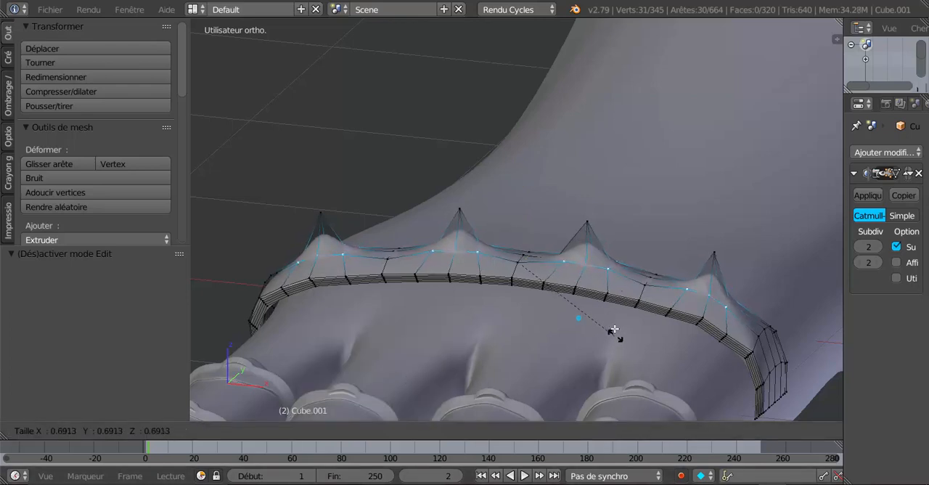
{"action": "left_click", "coordinate": [594, 289]}
{"action": "key", "text": "Tab"}
{"action": "middle_click_drag", "start_coordinate": [640, 313], "coordinate": [543, 328]}
{"action": "key", "text": "Tab"}
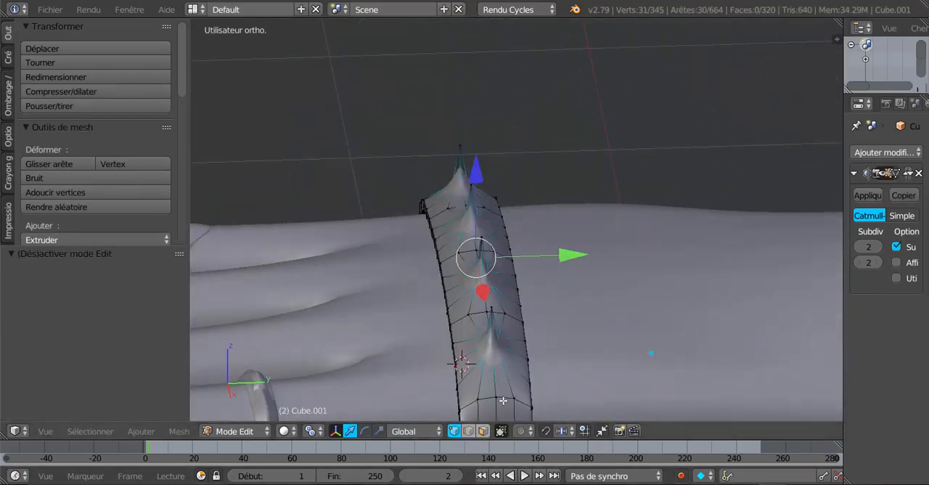
Widen the vertex rings around the spikes along Y with the scale manipulator, and check the spikes in Object Mode
{"action": "left_click", "coordinate": [382, 434]}
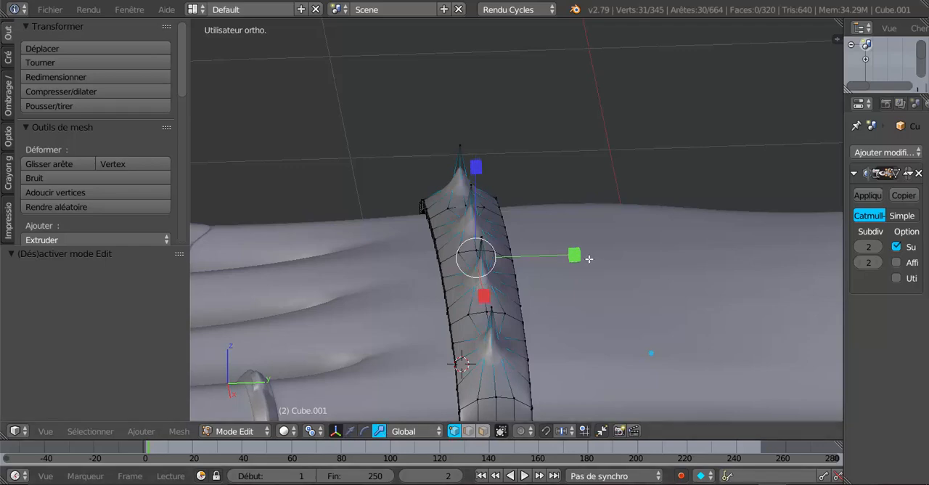
{"action": "left_click_drag", "start_coordinate": [578, 256], "coordinate": [702, 246]}
{"action": "key", "text": "Tab"}
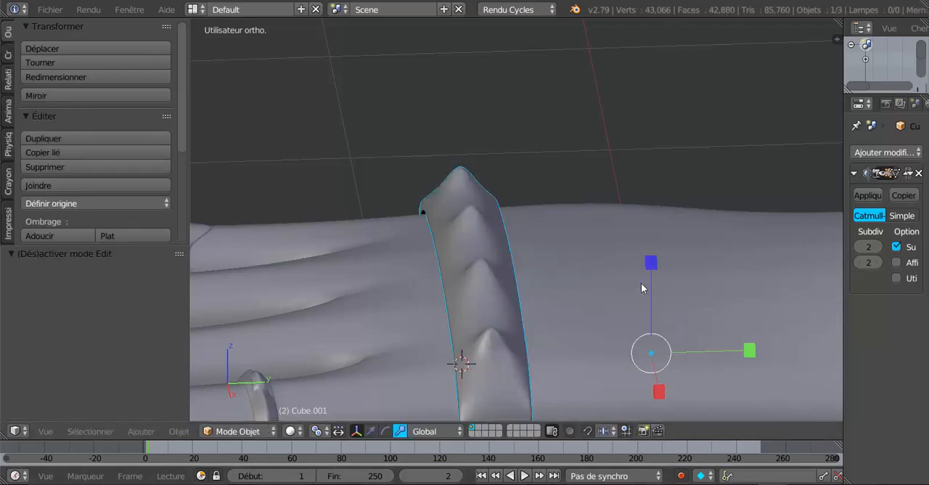
{"action": "middle_click_drag", "start_coordinate": [641, 283], "coordinate": [658, 358]}
Scale the vertex rings around the spikes by 0.949 along Y in Edit Mode
{"action": "key", "text": "KP_3"}
{"action": "scroll", "coordinate": [614, 351], "scroll_direction": "up", "scroll_amount": 3}
{"action": "key", "text": "Tab"}
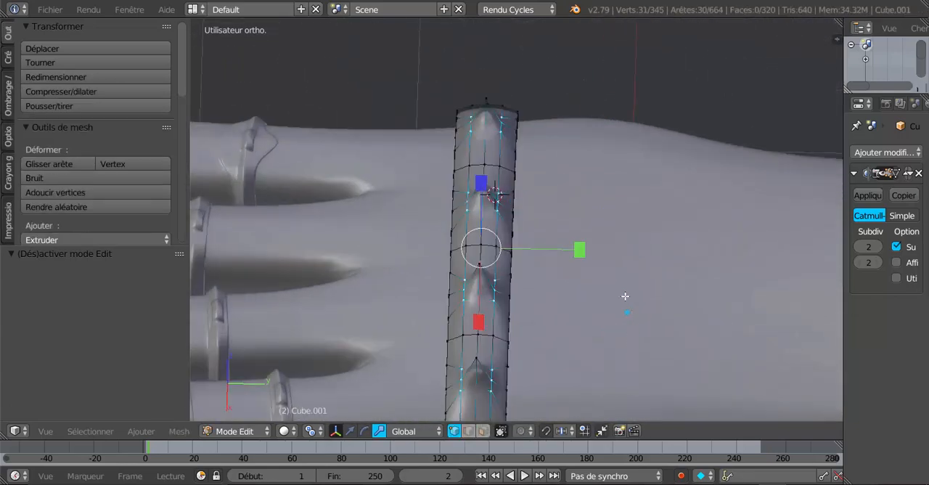
{"action": "left_click_drag", "start_coordinate": [581, 251], "coordinate": [577, 253]}
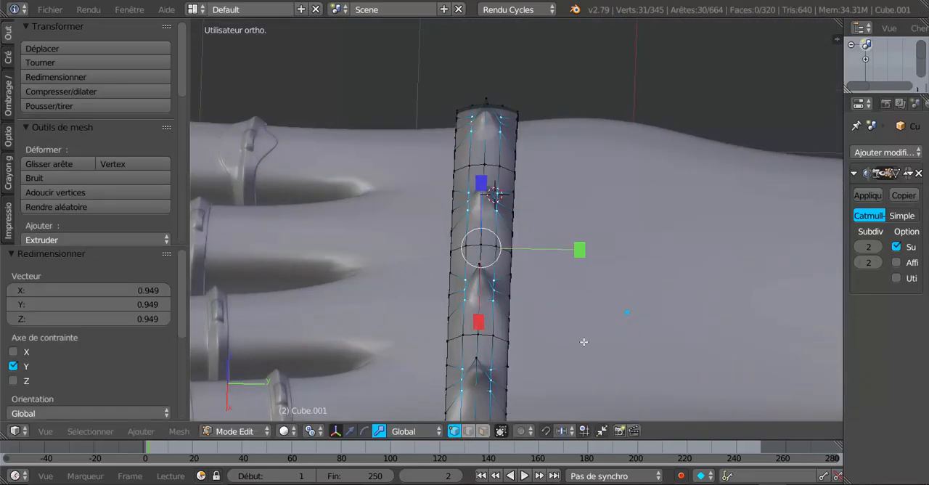
Switch to the translate manipulator, raise the vertex rings around the four spikes along Z, and check the band in Object Mode
{"action": "middle_click_drag", "start_coordinate": [577, 254], "coordinate": [670, 300]}
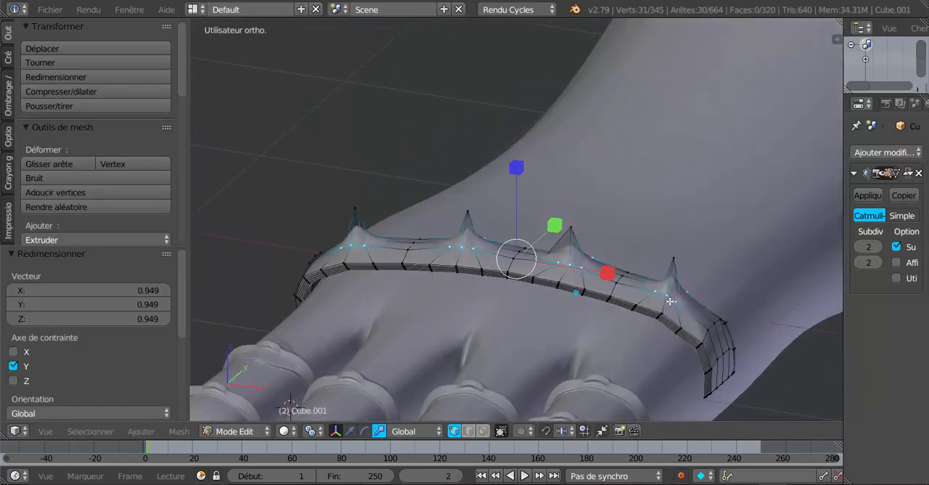
{"action": "left_click", "coordinate": [342, 432]}
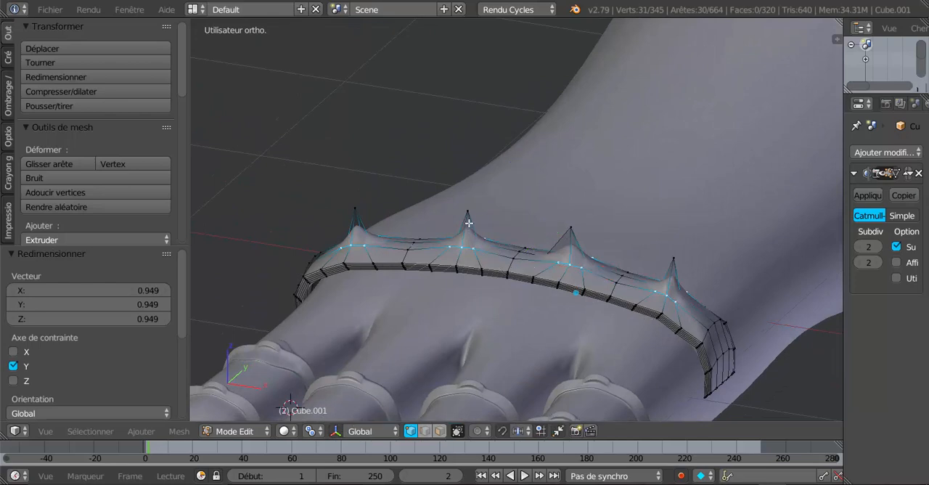
{"action": "left_click", "coordinate": [336, 432]}
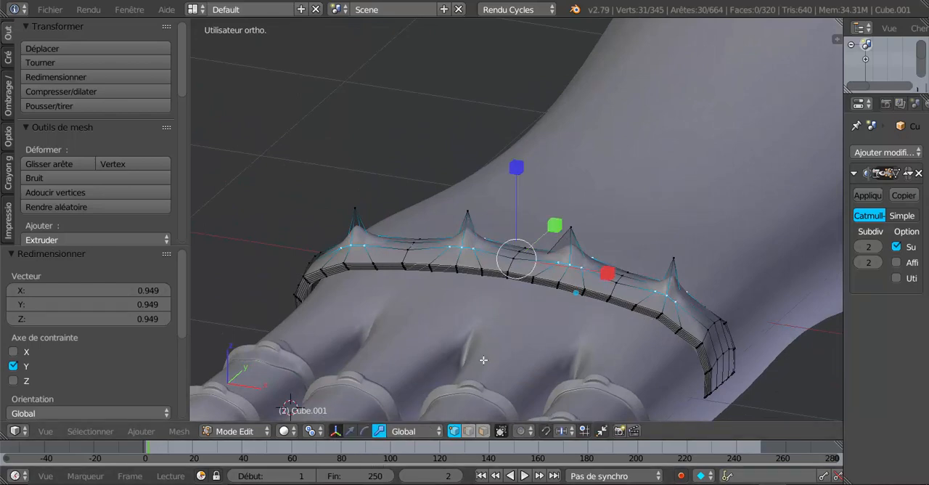
{"action": "left_click", "coordinate": [351, 433]}
{"action": "left_click_drag", "start_coordinate": [521, 180], "coordinate": [525, 156]}
{"action": "key", "text": "Tab"}
{"action": "middle_click_drag", "start_coordinate": [524, 156], "coordinate": [643, 225]}
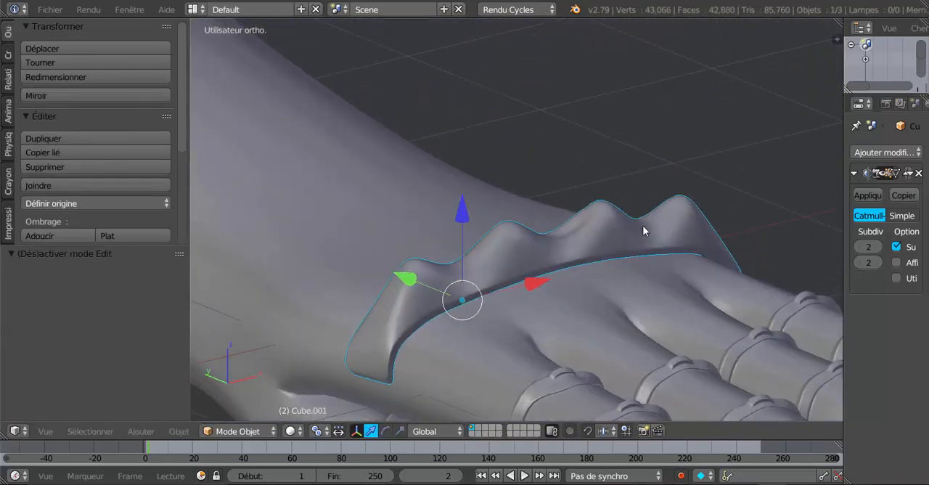
Lower the vertex rings around the spikes slightly along Z in Edit Mode, and compare the smoothed band in Object Mode
{"action": "key", "text": "Tab"}
{"action": "left_click_drag", "start_coordinate": [549, 131], "coordinate": [563, 173]}
{"action": "middle_click_drag", "start_coordinate": [580, 288], "coordinate": [506, 294]}
{"action": "key", "text": "Tab"}
{"action": "key", "text": "Tab"}
{"action": "key", "text": "Tab"}
{"action": "key", "text": "Tab"}
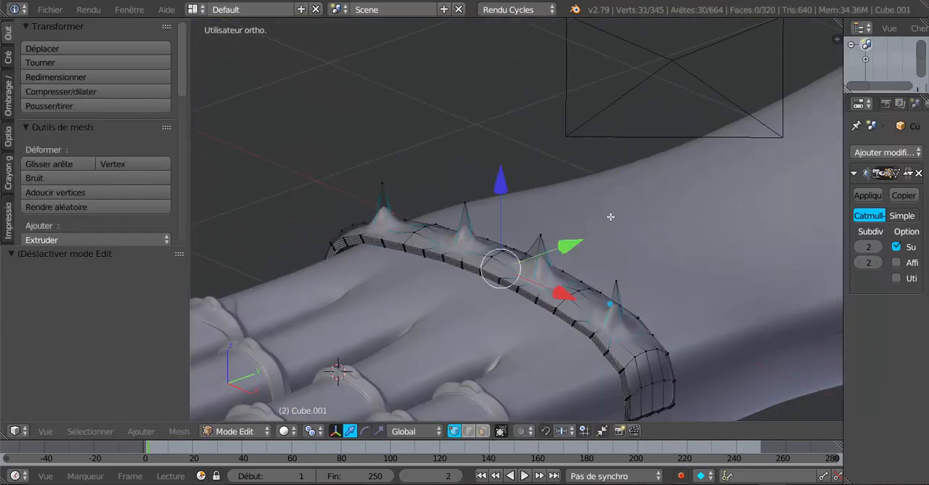
Raise the vertex rings around the spikes by 0.026 along Z, and check the shape in Object Mode
{"action": "left_click_drag", "start_coordinate": [500, 190], "coordinate": [504, 187]}
{"action": "scroll", "coordinate": [508, 203], "scroll_direction": "down", "scroll_amount": 4}
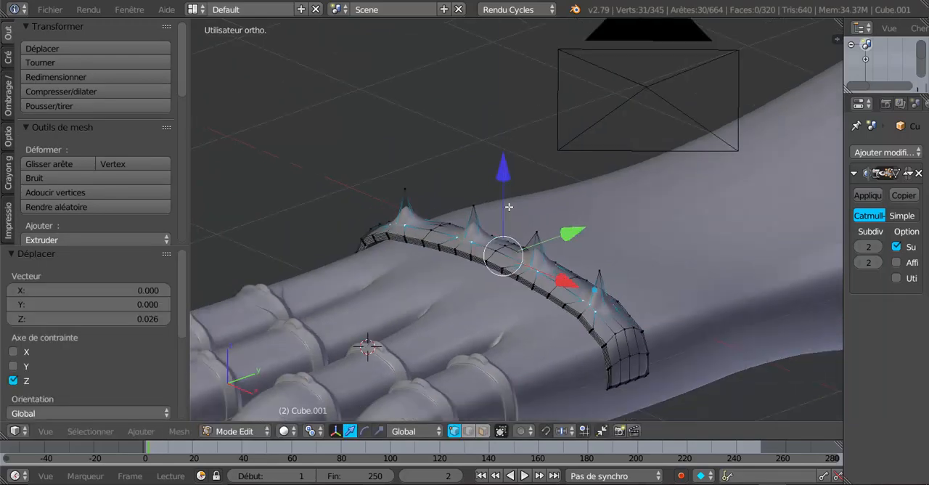
{"action": "middle_click_drag", "start_coordinate": [521, 304], "coordinate": [467, 301]}
{"action": "key", "text": "Tab"}
{"action": "key", "text": "Tab"}
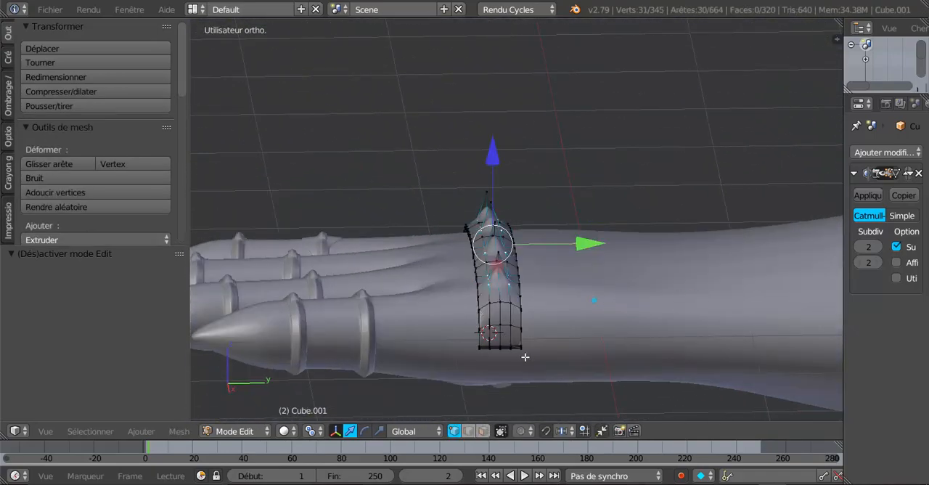
Switch to face selection and select the four central faces at the band's side end
{"action": "scroll", "coordinate": [525, 357], "scroll_direction": "up", "scroll_amount": 3}
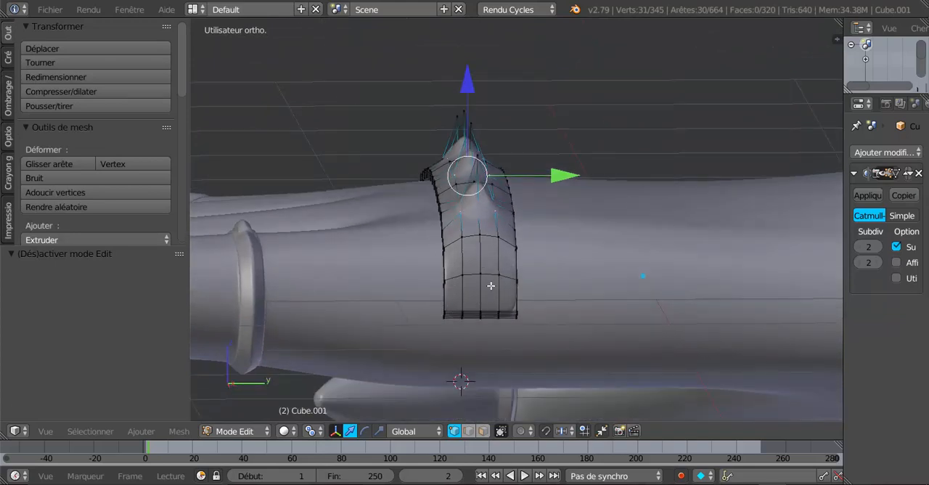
{"action": "left_click", "coordinate": [483, 431]}
{"action": "right_click", "coordinate": [470, 254]}
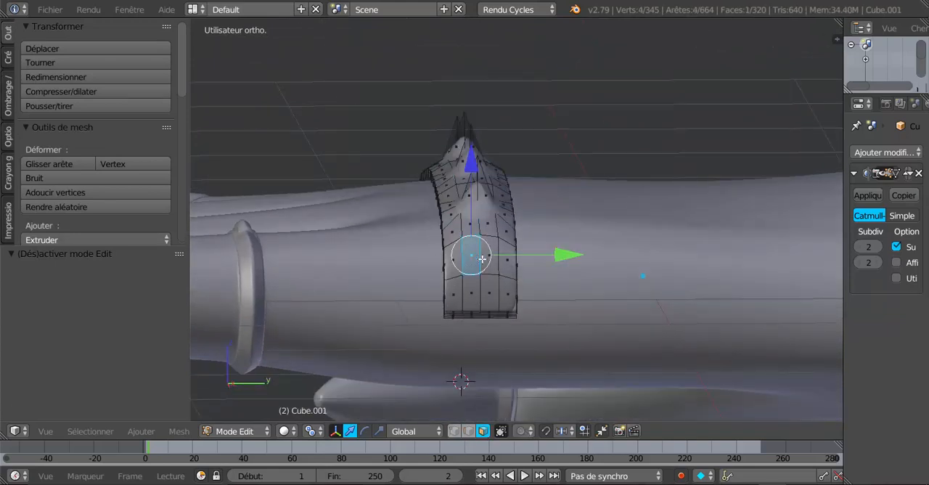
{"action": "right_click", "coordinate": [488, 260], "text": "shift"}
{"action": "right_click", "coordinate": [492, 286], "text": "shift"}
{"action": "right_click", "coordinate": [475, 287], "text": "shift"}
{"action": "scroll", "coordinate": [498, 347], "scroll_direction": "down", "scroll_amount": 2}
{"action": "middle_click_drag", "start_coordinate": [498, 349], "coordinate": [489, 338]}
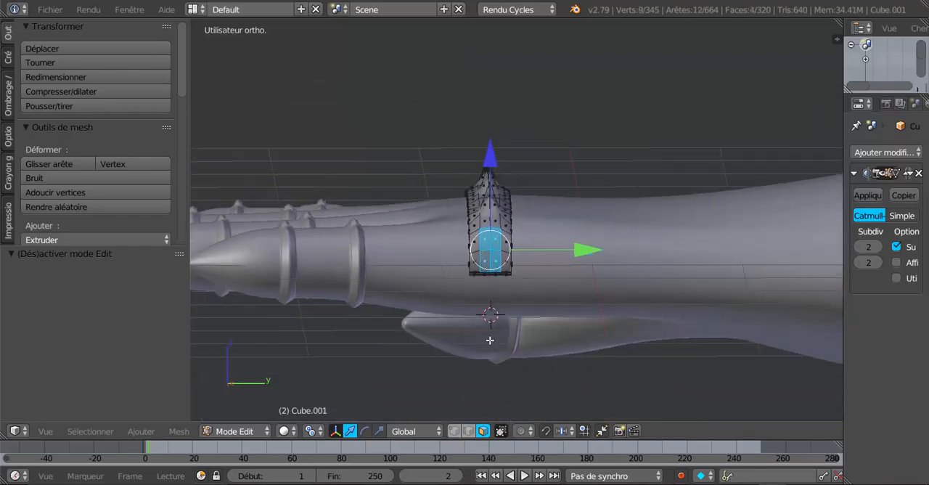
Extend the selection to the outer faces on both sides, so all eight faces at the band's end are selected
{"action": "scroll", "coordinate": [490, 339], "scroll_direction": "up", "scroll_amount": 2}
{"action": "middle_click_drag", "start_coordinate": [527, 277], "coordinate": [503, 248]}
{"action": "scroll", "coordinate": [547, 280], "scroll_direction": "down", "scroll_amount": 4}
{"action": "middle_click_drag", "start_coordinate": [523, 330], "coordinate": [527, 316]}
{"action": "scroll", "coordinate": [506, 326], "scroll_direction": "up", "scroll_amount": 3}
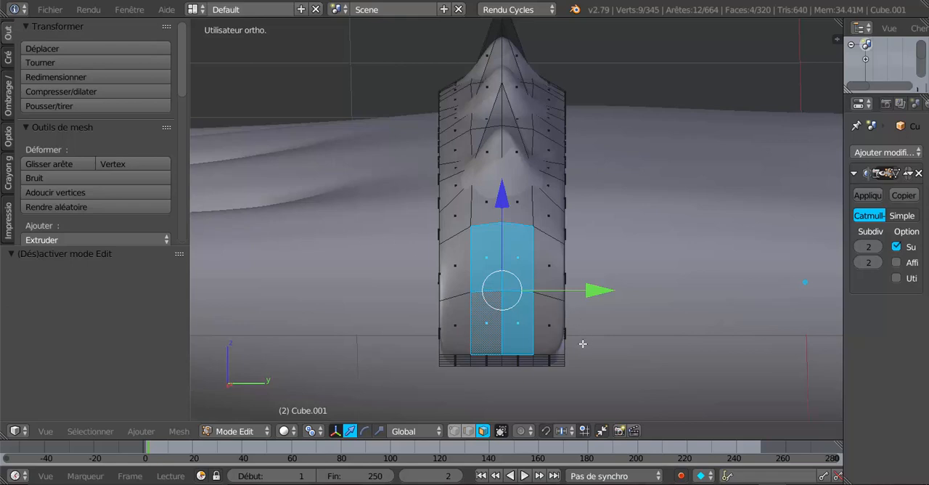
{"action": "right_click", "coordinate": [544, 280], "text": "shift"}
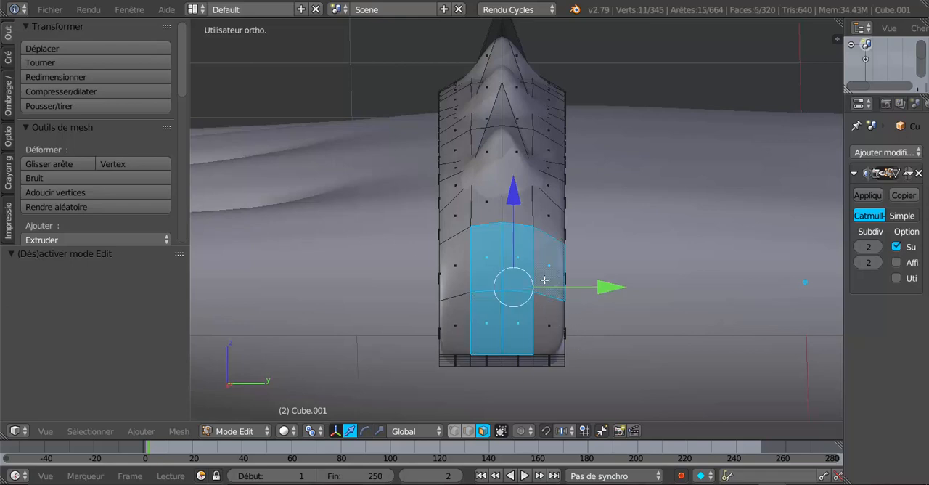
{"action": "right_click", "coordinate": [547, 320], "text": "shift"}
{"action": "scroll", "coordinate": [580, 297], "scroll_direction": "down", "scroll_amount": 1}
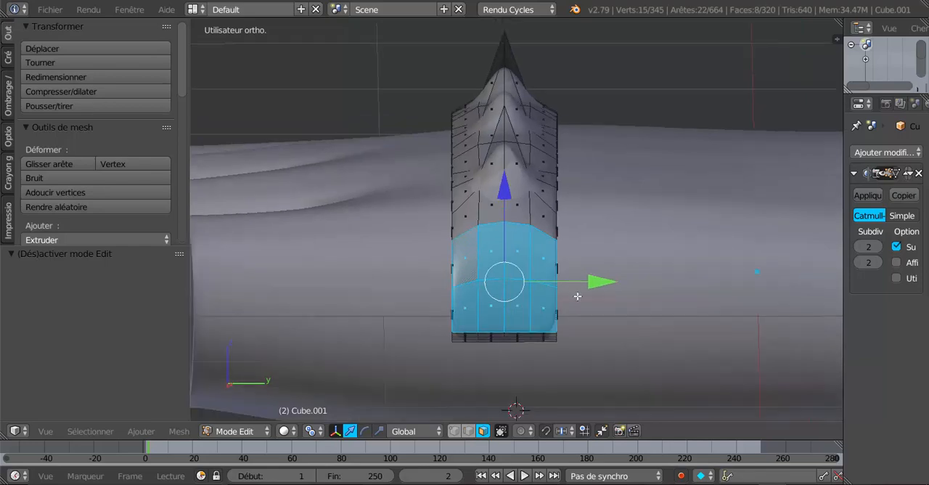
Inset the eight selected faces by about 0.04, and check the result in Object Mode
{"action": "key", "text": "i"}
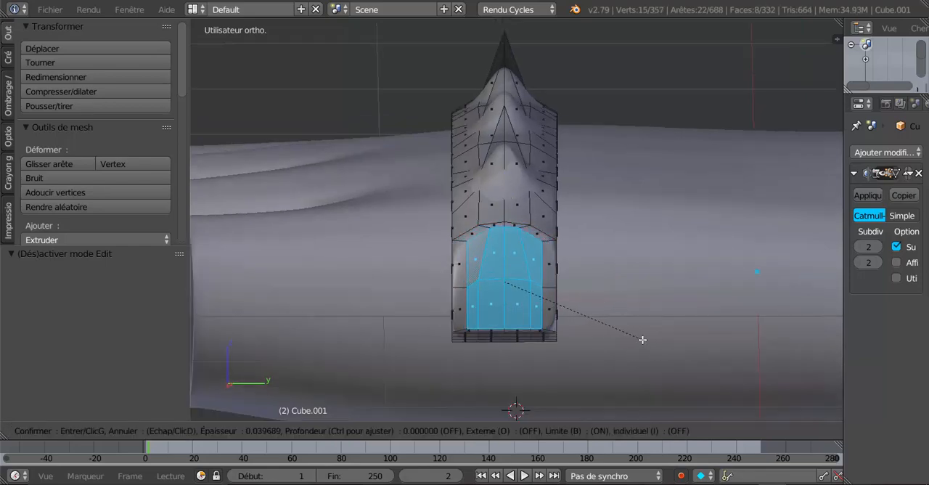
{"action": "left_click", "coordinate": [644, 339]}
{"action": "key", "text": "Tab"}
{"action": "middle_click_drag", "start_coordinate": [636, 342], "coordinate": [556, 352]}
{"action": "key", "text": "Tab"}
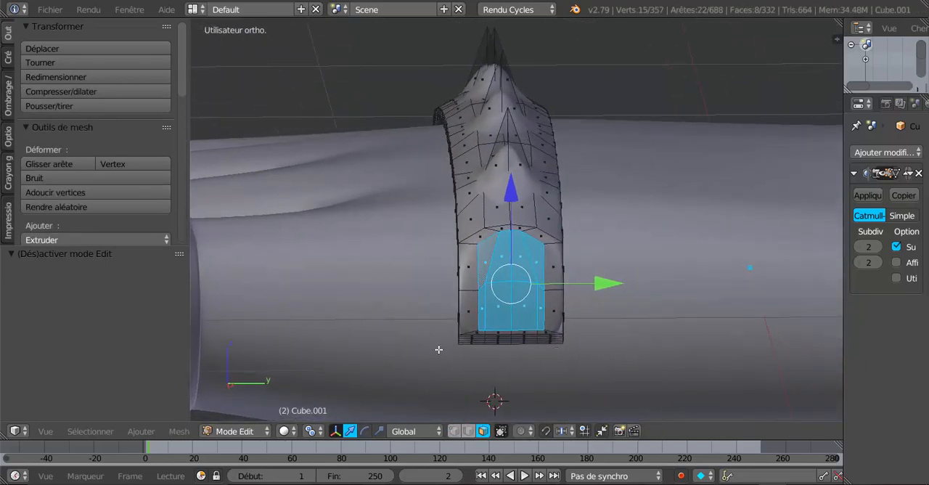
Try to shape the inset faces into a circle with LoopTools Circle, and undo it
{"action": "left_click_drag", "start_coordinate": [180, 87], "coordinate": [191, 220]}
{"action": "left_click", "coordinate": [83, 169]}
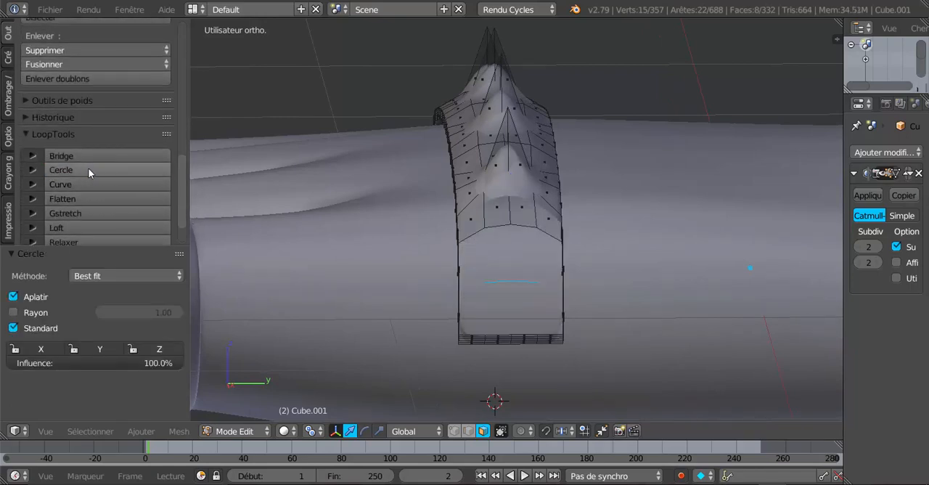
{"action": "key", "text": "s"}
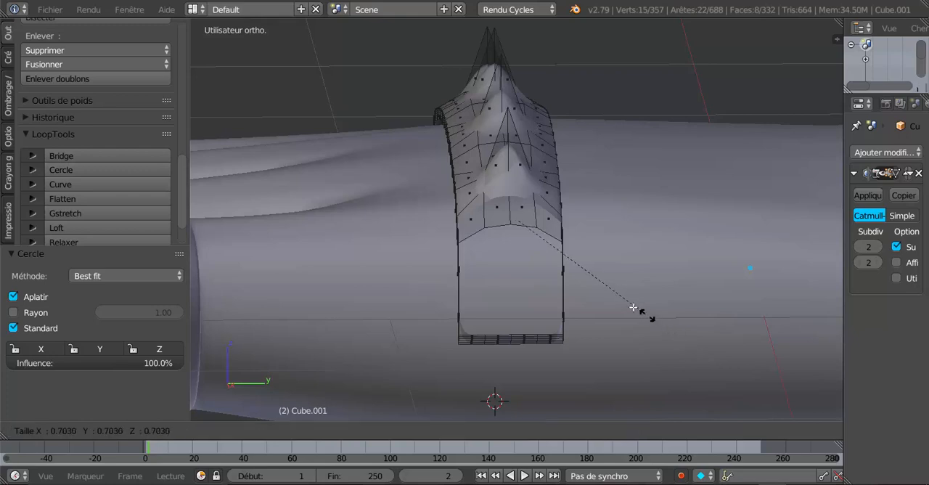
{"action": "right_click", "coordinate": [587, 289]}
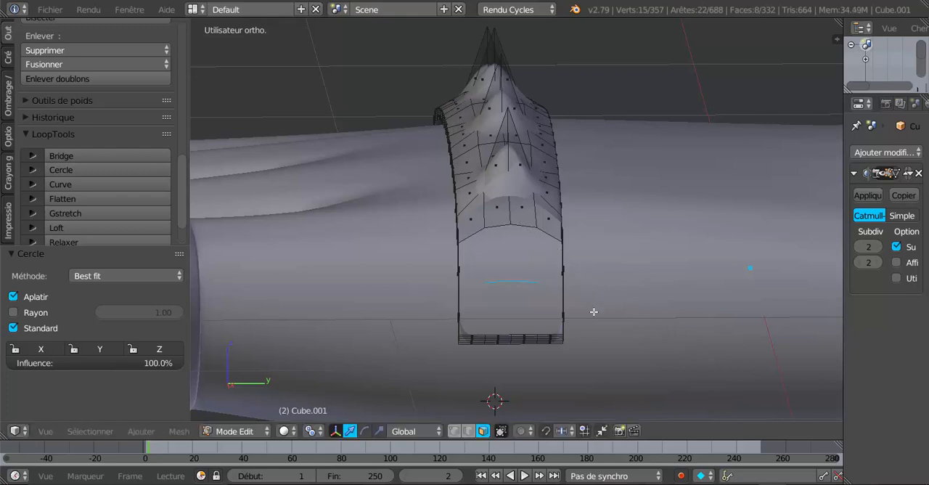
{"action": "key", "text": "ctrl+z"}
Scale the inset faces by 0.599 along Z with the scale manipulator, and flatten them with LoopTools Flatten
{"action": "middle_click_drag", "start_coordinate": [594, 311], "coordinate": [616, 313]}
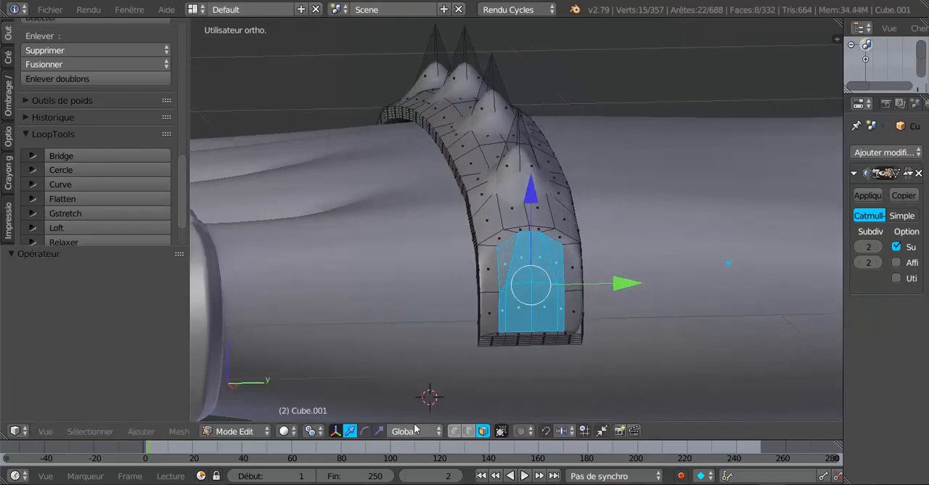
{"action": "left_click", "coordinate": [379, 431]}
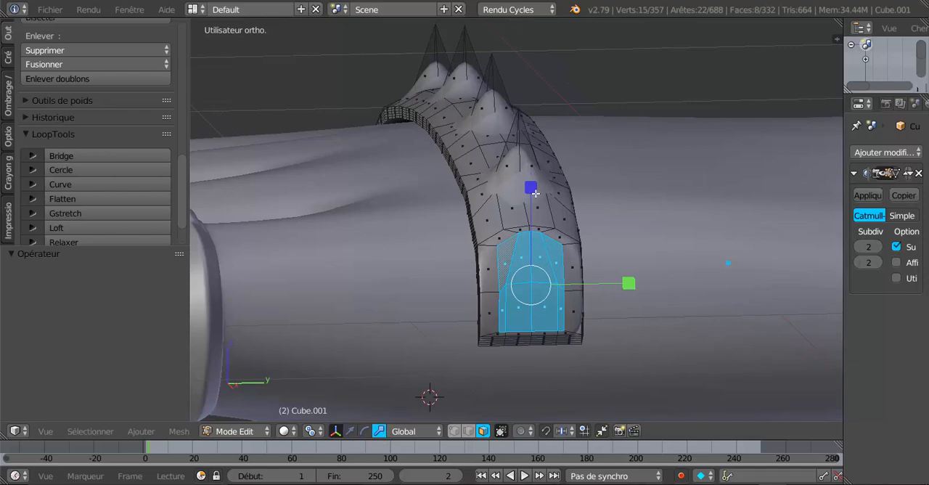
{"action": "left_click_drag", "start_coordinate": [535, 193], "coordinate": [535, 231]}
{"action": "middle_click_drag", "start_coordinate": [541, 239], "coordinate": [555, 265]}
{"action": "scroll", "coordinate": [582, 268], "scroll_direction": "up", "scroll_amount": 2}
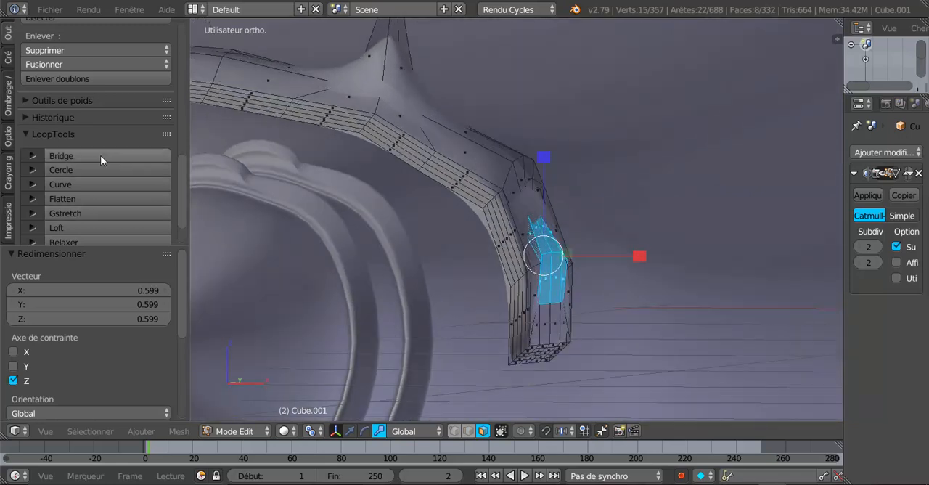
{"action": "left_click", "coordinate": [88, 202]}
{"action": "middle_click_drag", "start_coordinate": [508, 211], "coordinate": [412, 229]}
Set the transform orientation to Normal and scale the flattened faces by 0.712 along their local Y
{"action": "left_click", "coordinate": [405, 433]}
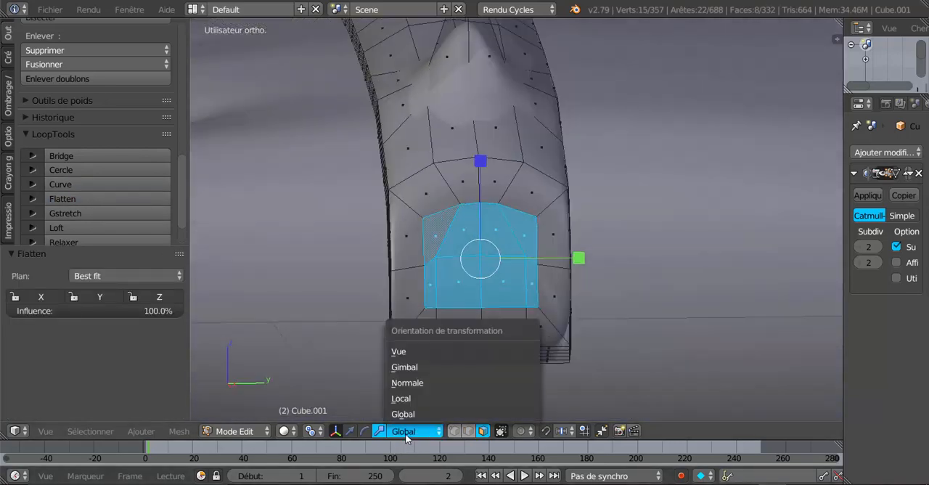
{"action": "left_click", "coordinate": [407, 383]}
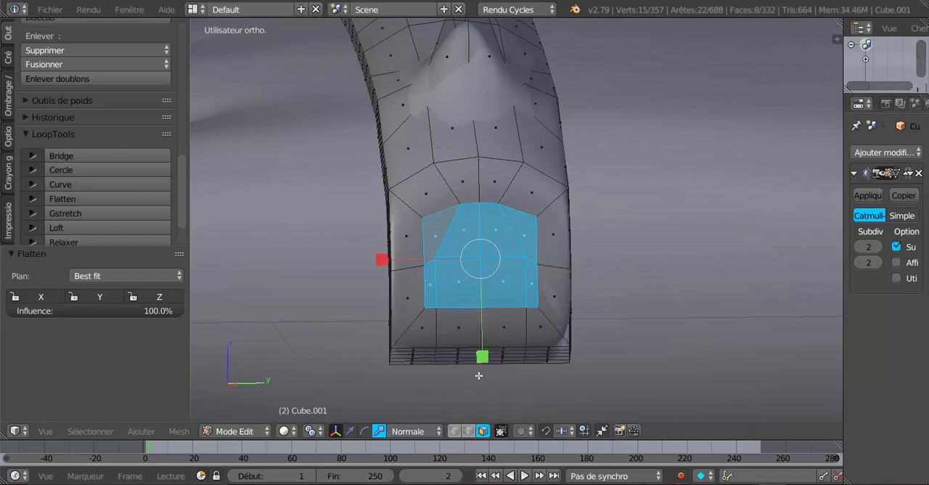
{"action": "key", "text": "s"}
{"action": "key", "text": "y"}
{"action": "key", "text": "y"}
{"action": "left_click", "coordinate": [486, 329]}
{"action": "middle_click_drag", "start_coordinate": [554, 339], "coordinate": [621, 336]}
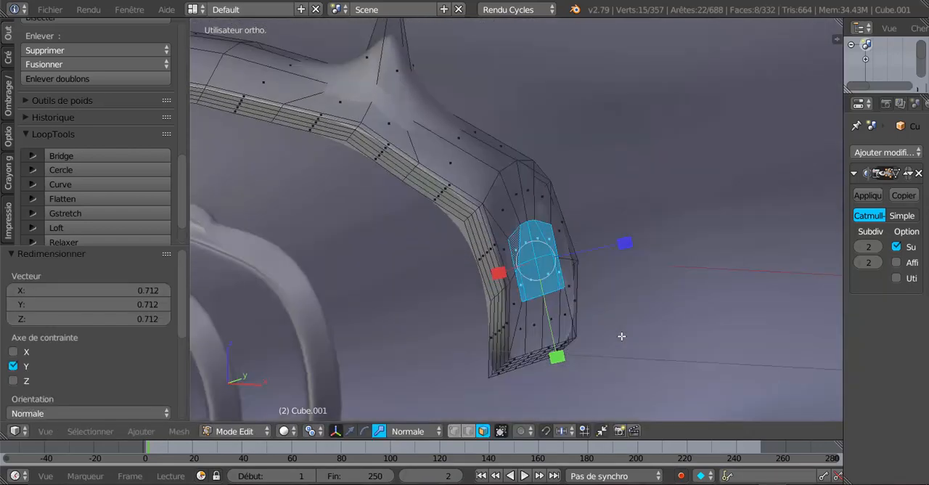
Scale the flattened faces by 0.731 along X in the Normal orientation
{"action": "middle_click_drag", "start_coordinate": [508, 320], "coordinate": [505, 311]}
{"action": "left_click_drag", "start_coordinate": [499, 288], "coordinate": [512, 282]}
{"action": "middle_click_drag", "start_coordinate": [513, 285], "coordinate": [466, 290]}
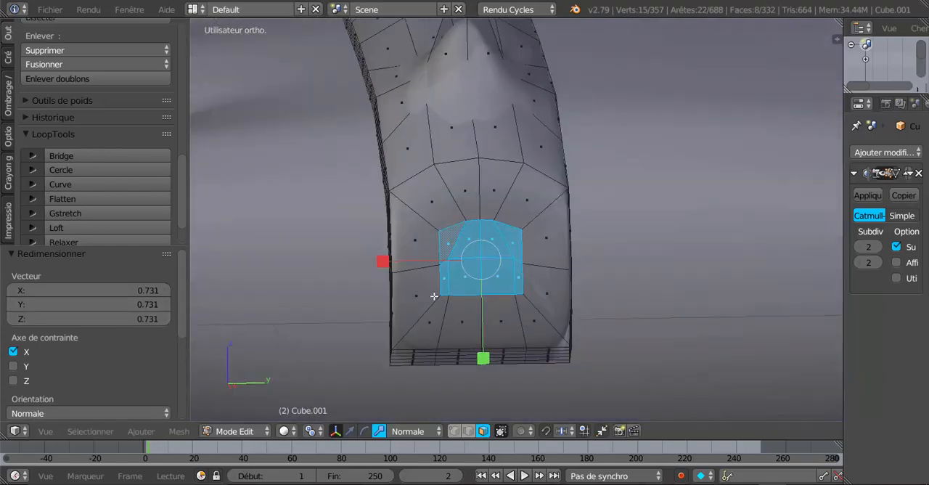
{"action": "scroll", "coordinate": [496, 273], "scroll_direction": "up", "scroll_amount": 1}
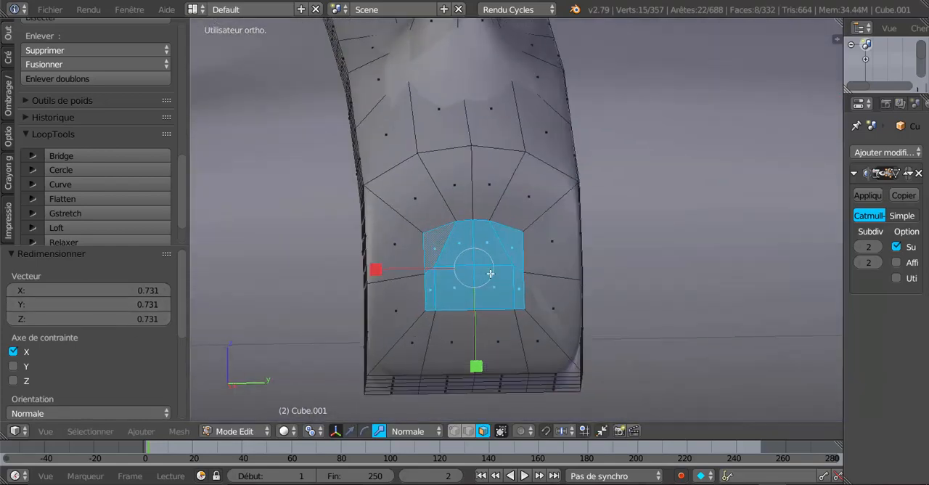
Delete the flattened faces, switch to vertex selection, and select the vertex loop around the opening
{"action": "key", "text": "x"}
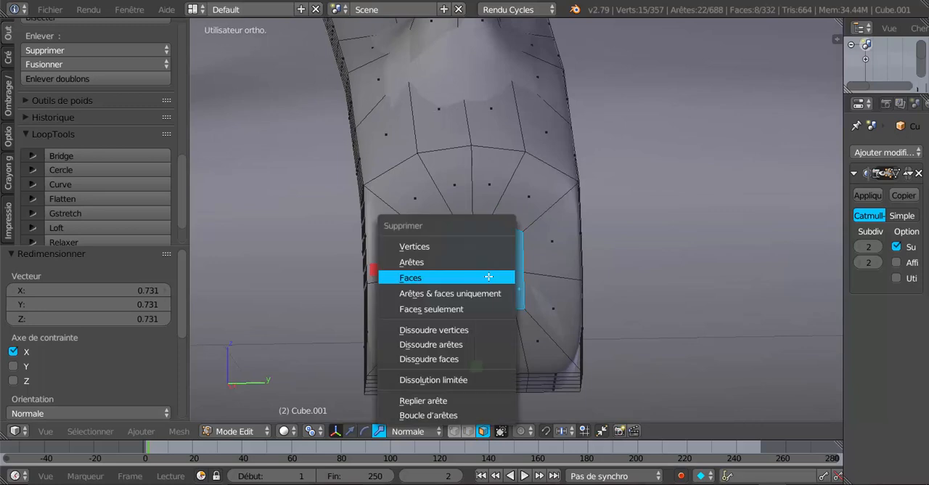
{"action": "left_click", "coordinate": [489, 277]}
{"action": "left_click", "coordinate": [454, 430]}
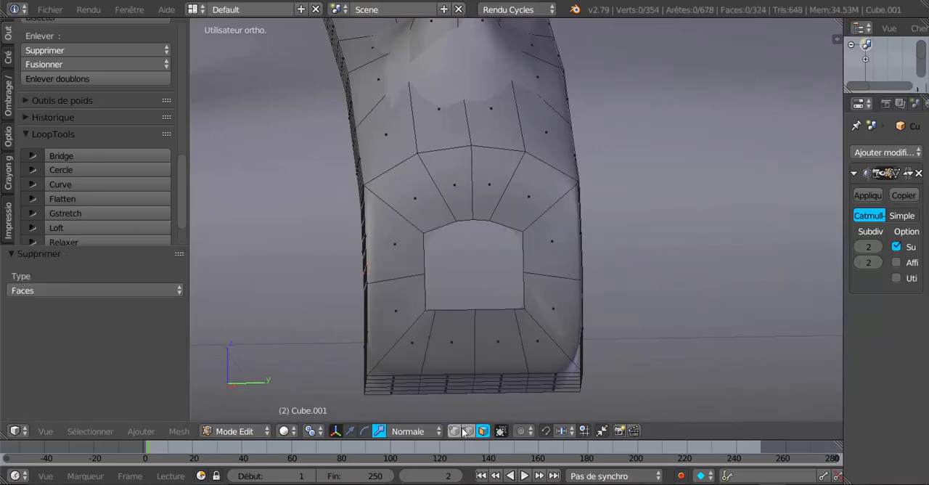
{"action": "right_click", "coordinate": [493, 223], "text": "alt"}
{"action": "scroll", "coordinate": [510, 277], "scroll_direction": "down", "scroll_amount": 3}
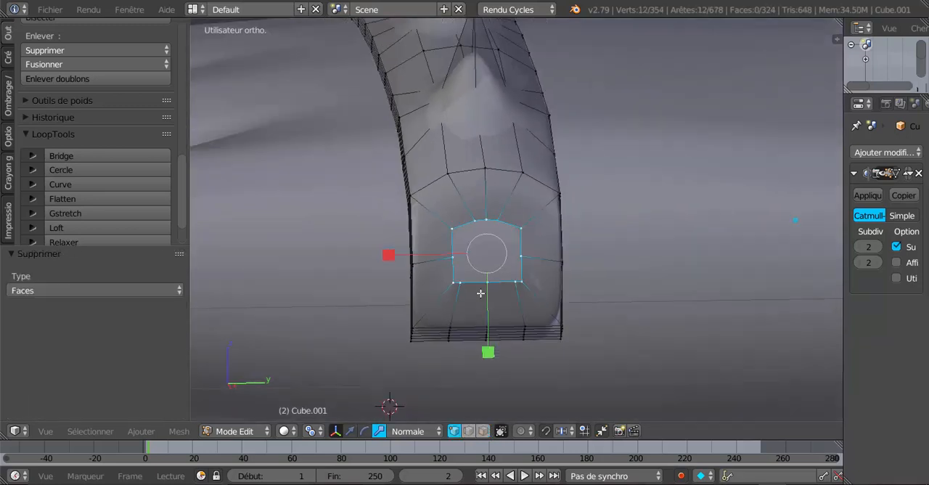
Apply LoopTools Circle to the opening's vertex loop, and inspect it from the front and right orthographic views
{"action": "middle_click_drag", "start_coordinate": [481, 292], "coordinate": [540, 293]}
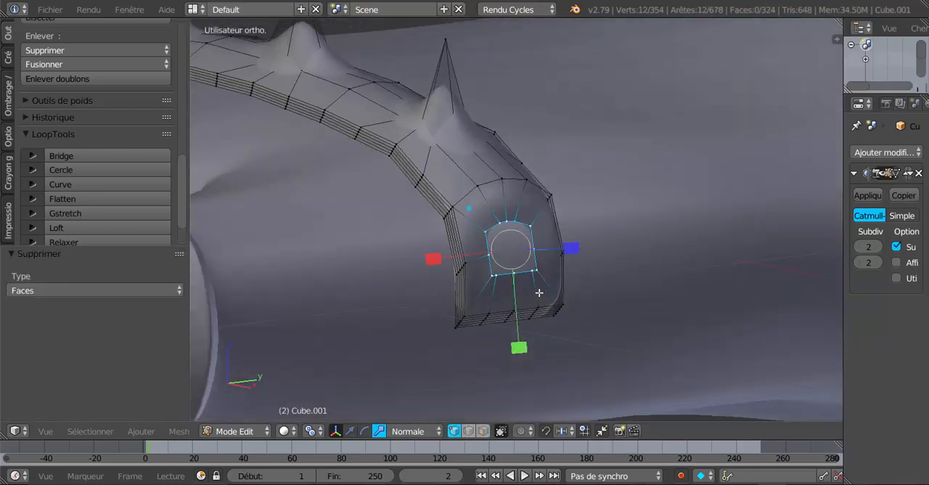
{"action": "left_click", "coordinate": [85, 170]}
{"action": "middle_click_drag", "start_coordinate": [666, 306], "coordinate": [632, 303]}
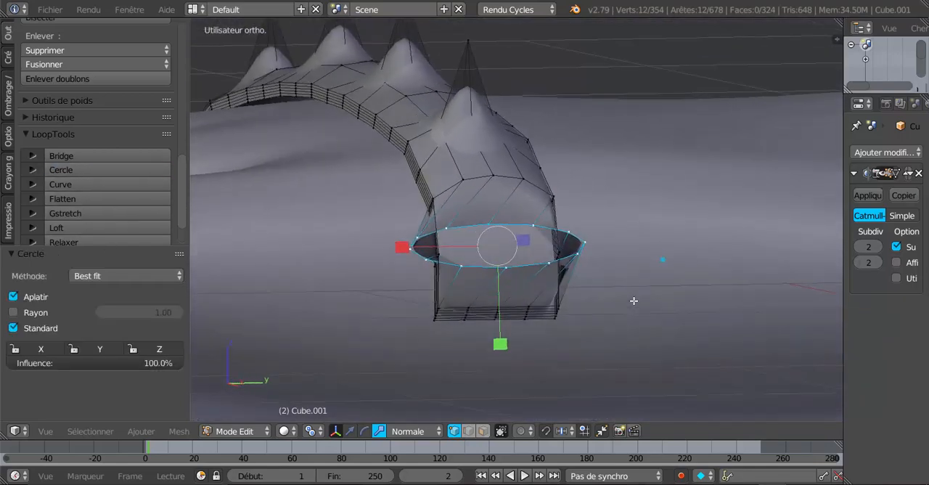
{"action": "key", "text": "KP_1"}
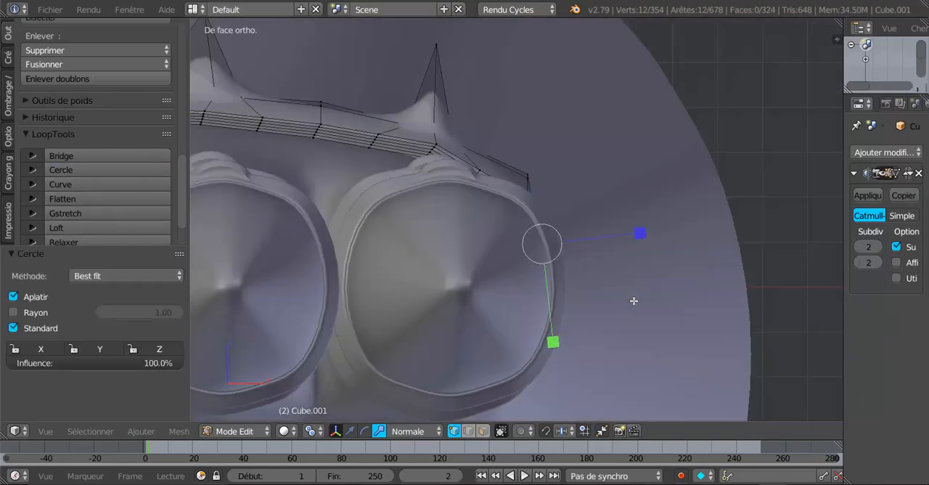
{"action": "key", "text": "KP_3"}
{"action": "scroll", "coordinate": [457, 334], "scroll_direction": "up", "scroll_amount": 3}
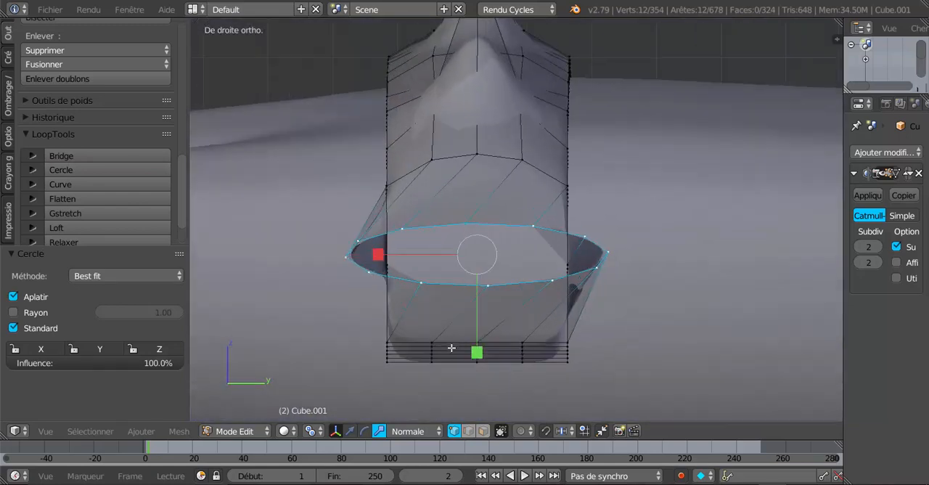
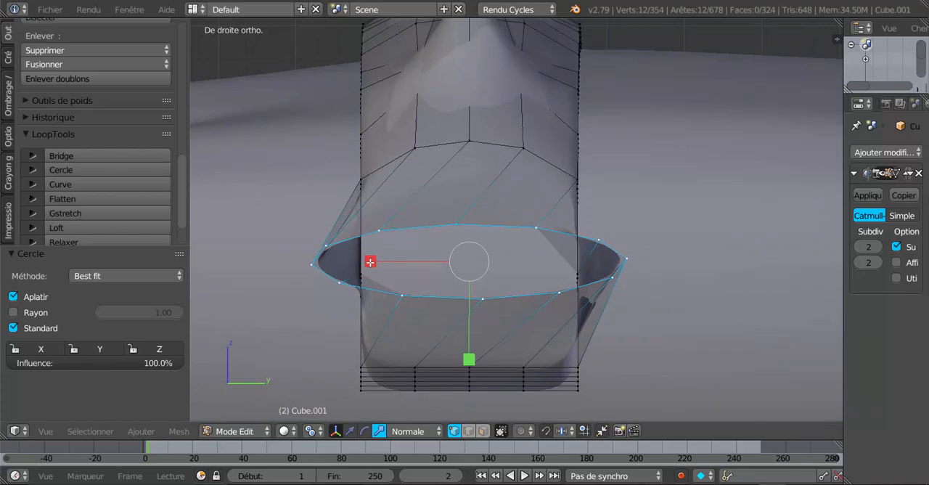
Scale the opening's vertex loop by 0.208 along its Normal X axis and rotate it -36.1° to level it with the band's surface
{"action": "left_click_drag", "start_coordinate": [370, 262], "coordinate": [450, 261]}
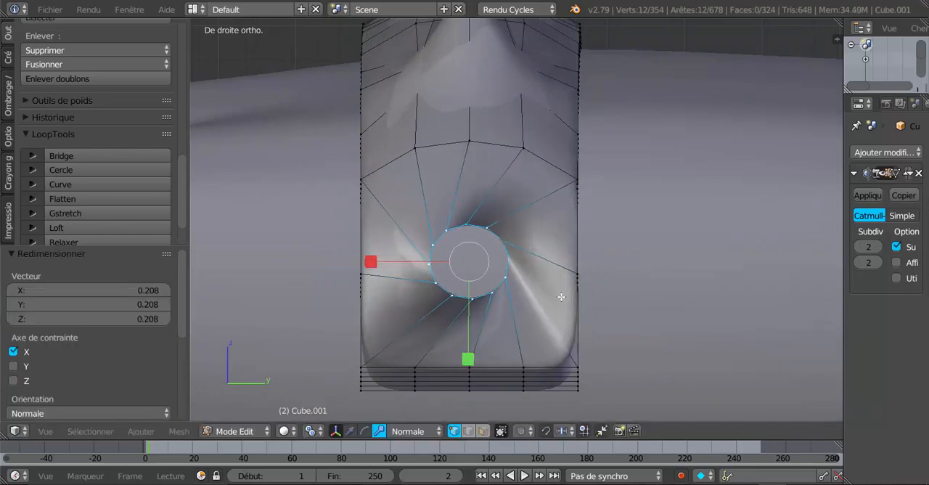
{"action": "middle_click_drag", "start_coordinate": [561, 297], "coordinate": [557, 183]}
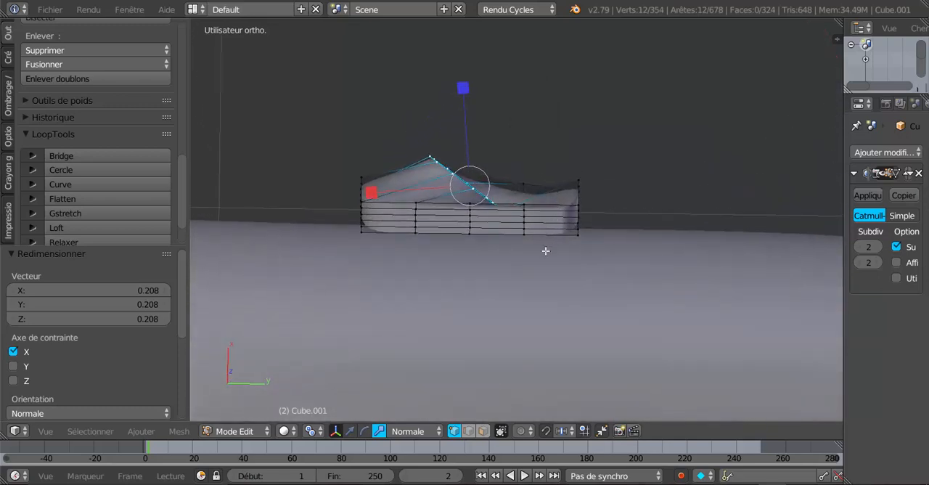
{"action": "key", "text": "r"}
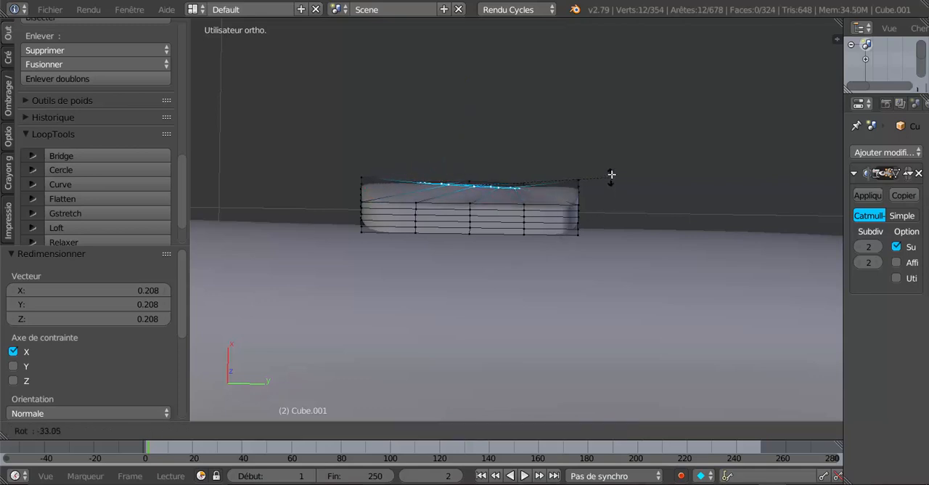
{"action": "left_click", "coordinate": [609, 172]}
Refine the opening's loop with rotations of 15.3° and 8.23°, scaling it along its Normal X axis by 0.937 and 0.964
{"action": "middle_click_drag", "start_coordinate": [610, 171], "coordinate": [610, 293]}
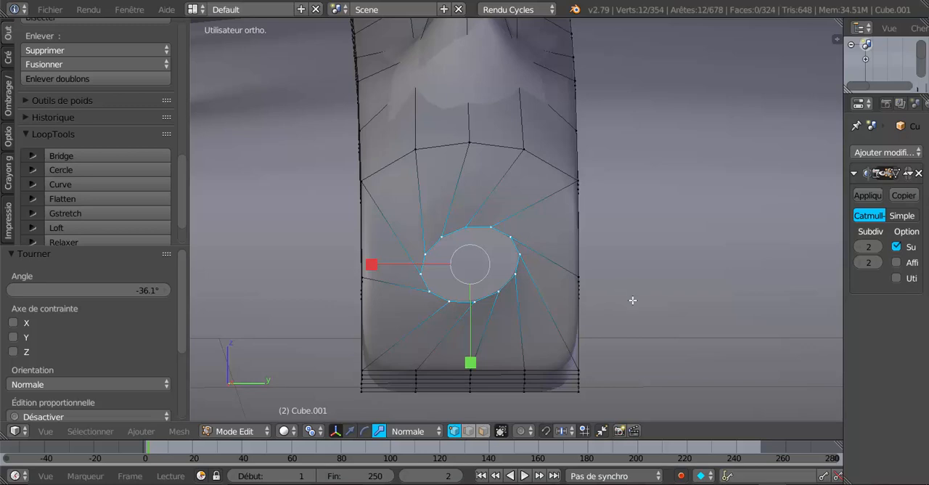
{"action": "key", "text": "r"}
{"action": "left_click", "coordinate": [621, 340]}
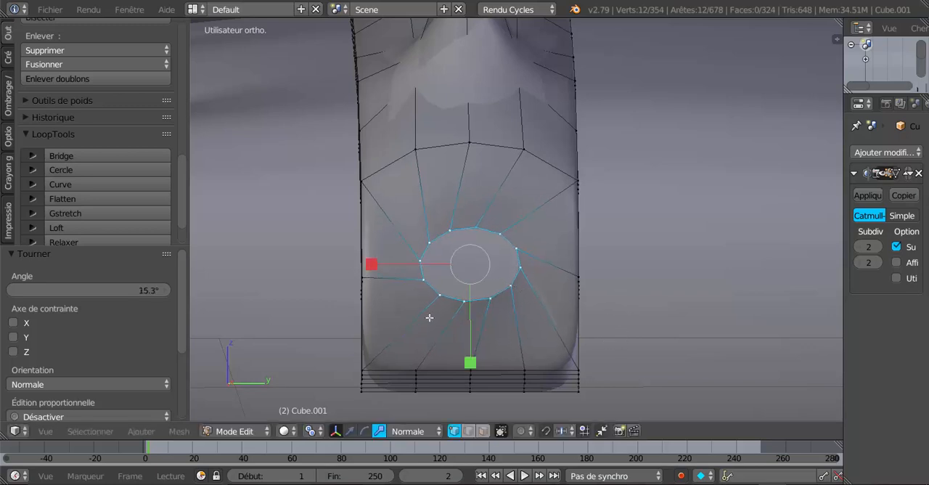
{"action": "left_click_drag", "start_coordinate": [369, 267], "coordinate": [373, 266]}
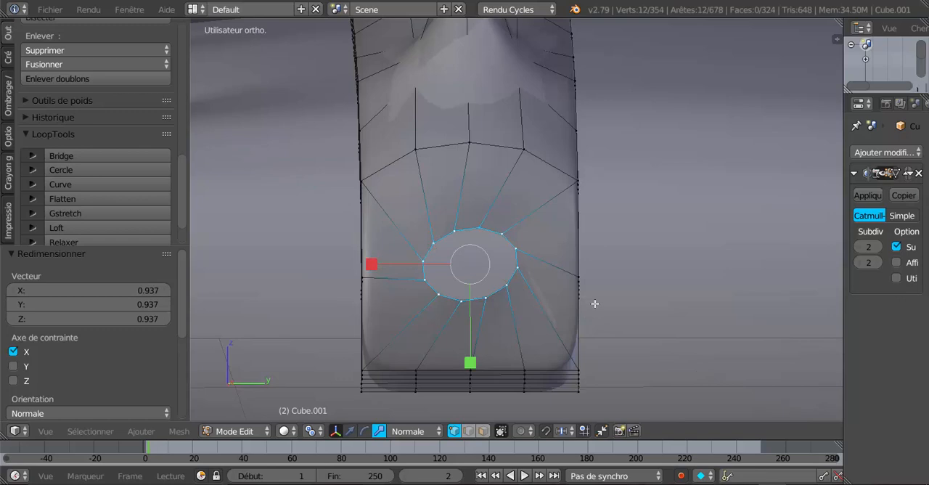
{"action": "key", "text": "r"}
{"action": "left_click", "coordinate": [599, 338]}
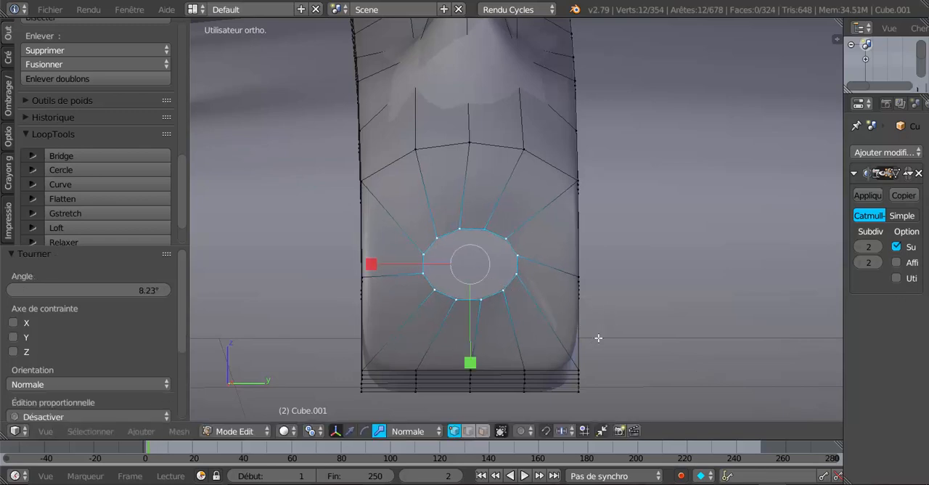
{"action": "left_click_drag", "start_coordinate": [375, 264], "coordinate": [371, 262]}
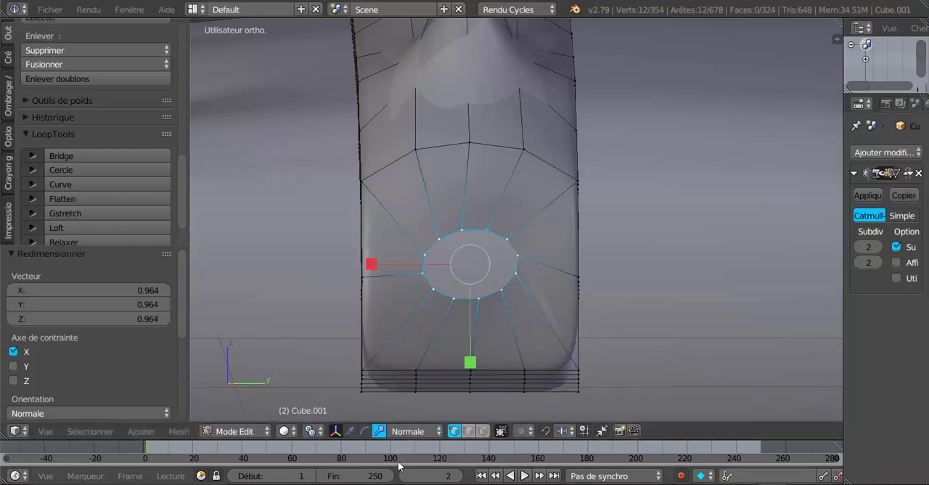
Set the transform orientation to Global and scale the opening's loop by 0.753 along Y
{"action": "left_click", "coordinate": [408, 432]}
{"action": "left_click", "coordinate": [412, 415]}
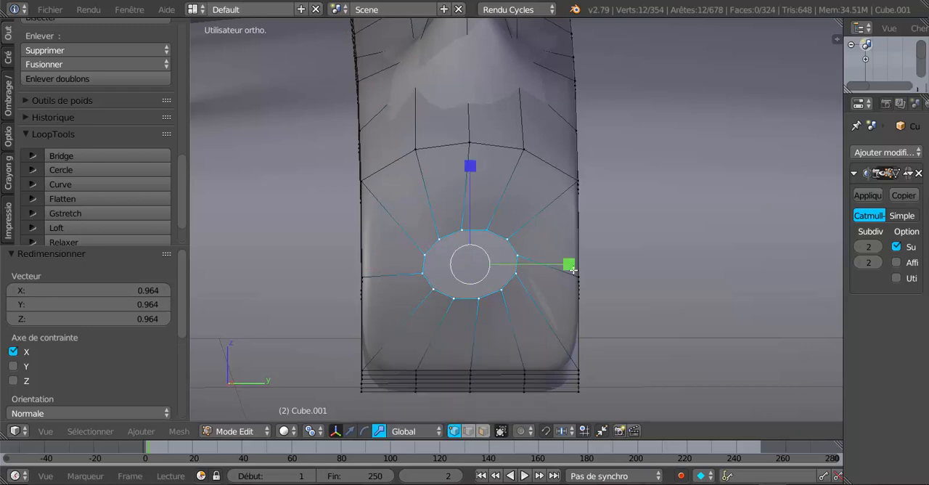
{"action": "left_click_drag", "start_coordinate": [570, 266], "coordinate": [548, 270]}
Rotate the opening's loop 11.9° and scale it by 1.065 along global Z to round it out
{"action": "key", "text": "r"}
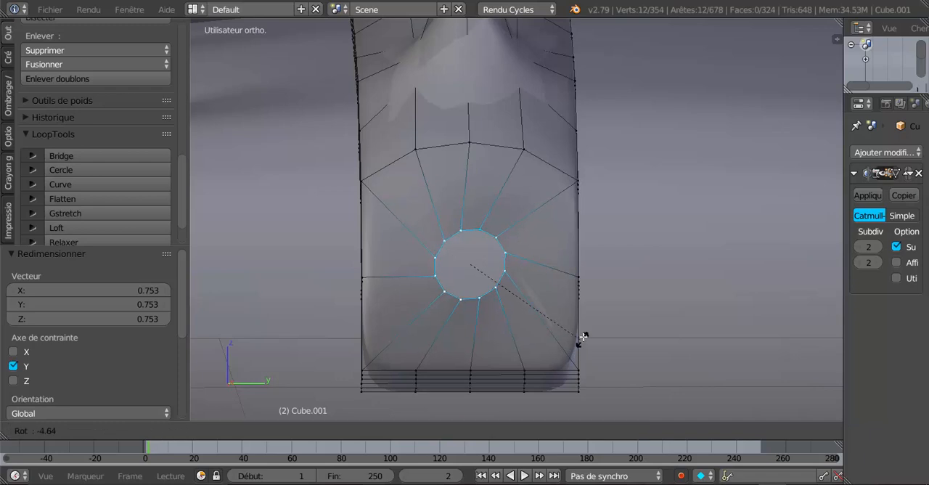
{"action": "left_click", "coordinate": [551, 364]}
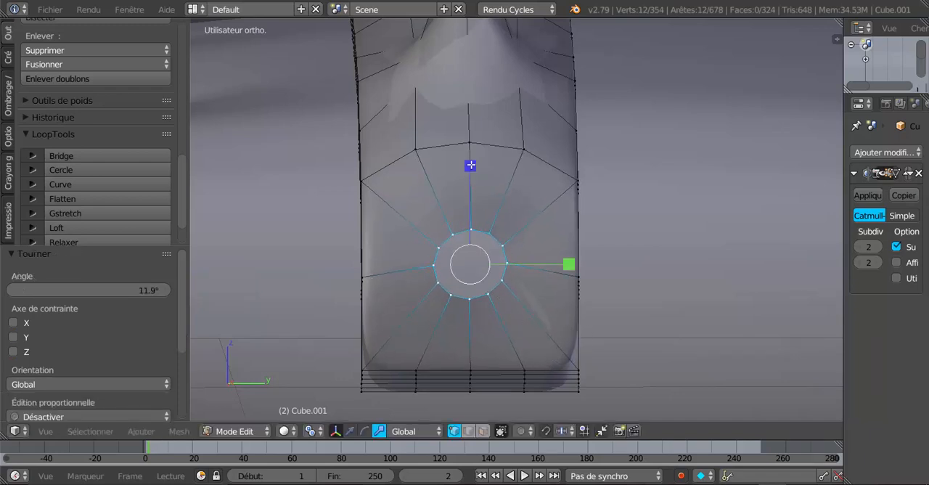
{"action": "left_click_drag", "start_coordinate": [470, 166], "coordinate": [472, 156]}
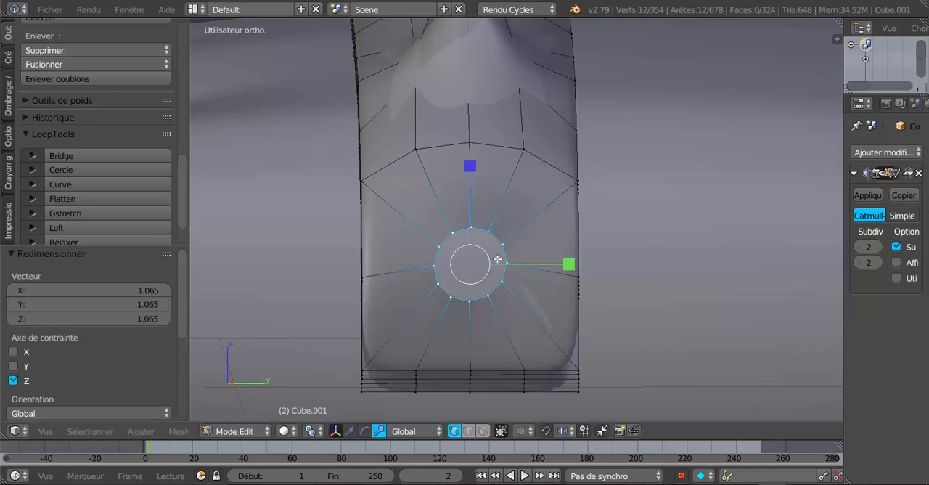
{"action": "scroll", "coordinate": [514, 299], "scroll_direction": "up", "scroll_amount": 2}
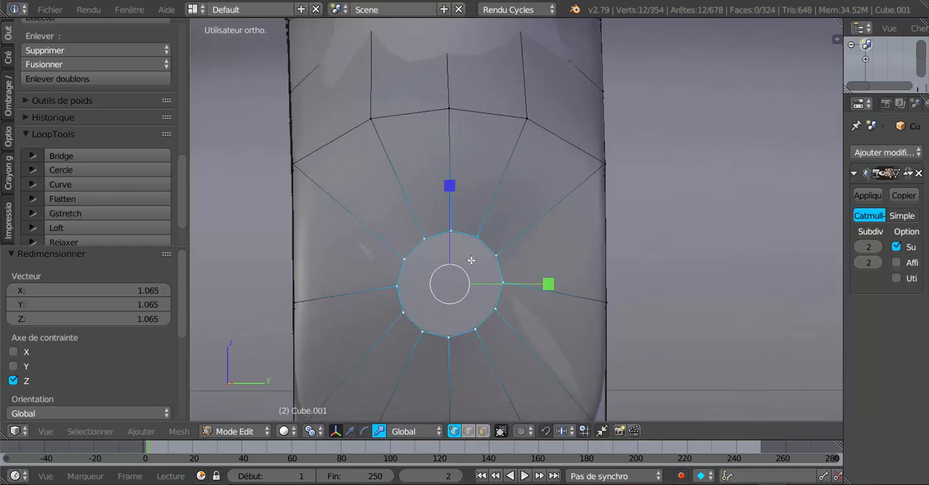
{"action": "scroll", "coordinate": [471, 260], "scroll_direction": "down", "scroll_amount": 2}
Switch to the move manipulator in Normal orientation and nudge the opening's vertex loop slightly along its local Y axis
{"action": "left_click", "coordinate": [352, 432]}
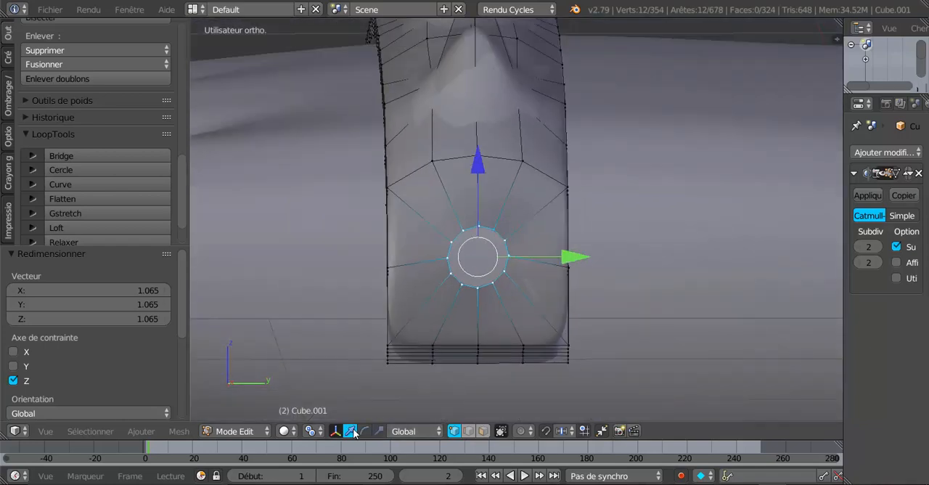
{"action": "middle_click_drag", "start_coordinate": [504, 323], "coordinate": [578, 348]}
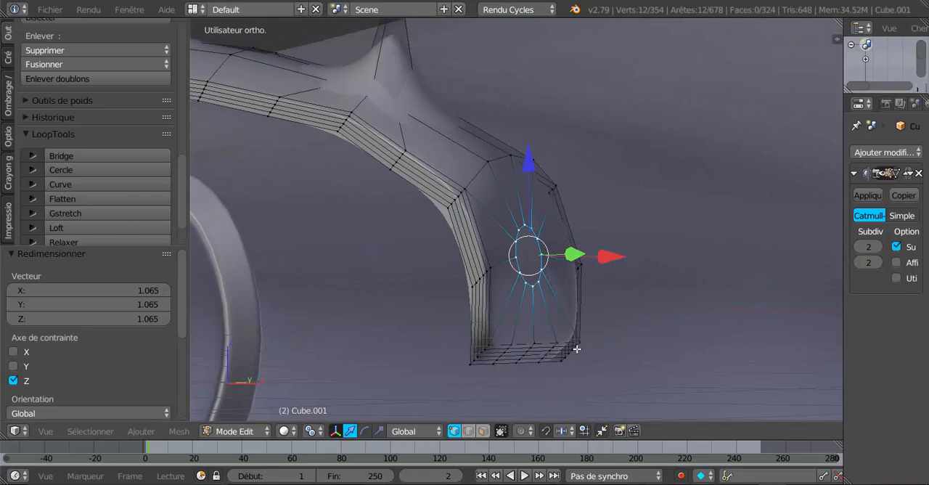
{"action": "left_click", "coordinate": [415, 431]}
{"action": "left_click", "coordinate": [418, 382]}
{"action": "middle_click_drag", "start_coordinate": [488, 290], "coordinate": [586, 291]}
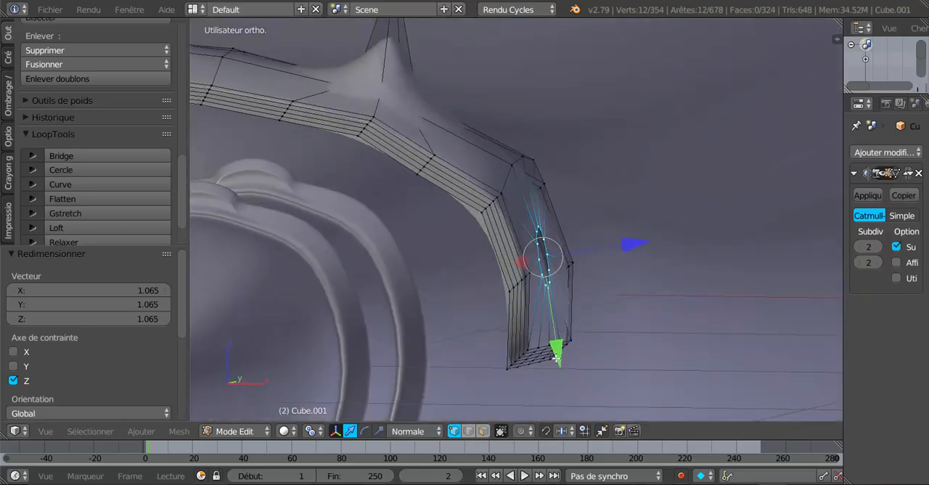
{"action": "left_click_drag", "start_coordinate": [556, 357], "coordinate": [562, 355]}
{"action": "middle_click_drag", "start_coordinate": [562, 355], "coordinate": [526, 352]}
{"action": "key", "text": "ctrl+z"}
{"action": "key", "text": "e"}
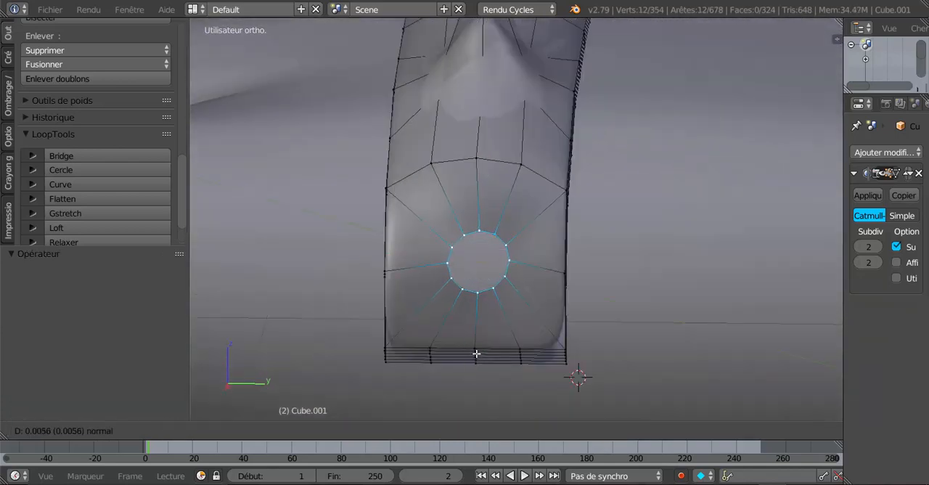
{"action": "left_click", "coordinate": [476, 352]}
{"action": "key", "text": "e"}
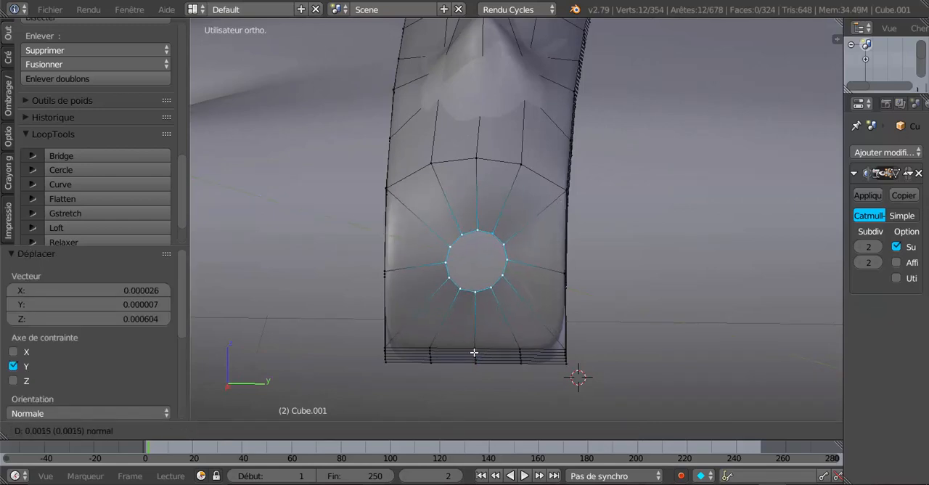
{"action": "left_click", "coordinate": [474, 352]}
Try to shift the opening's vertex loop along its local X axis, and undo the shifts
{"action": "key", "text": "e"}
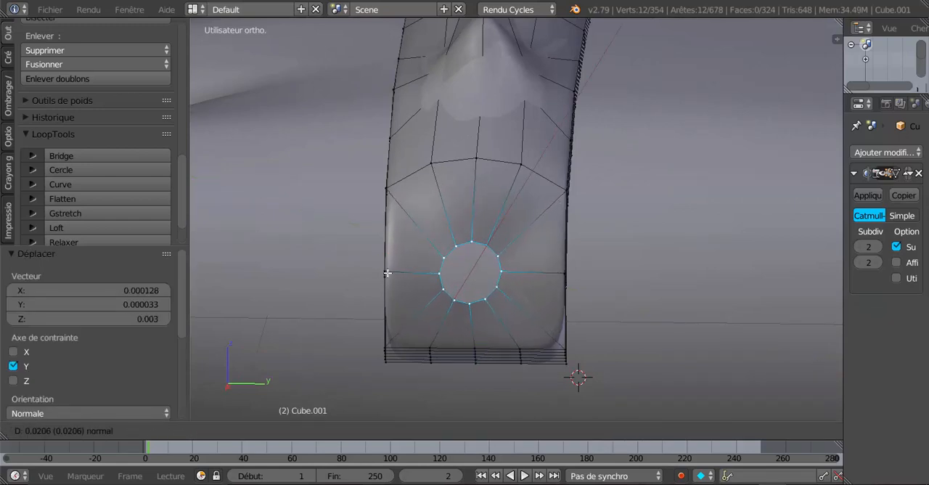
{"action": "left_click", "coordinate": [387, 273]}
{"action": "key", "text": "e"}
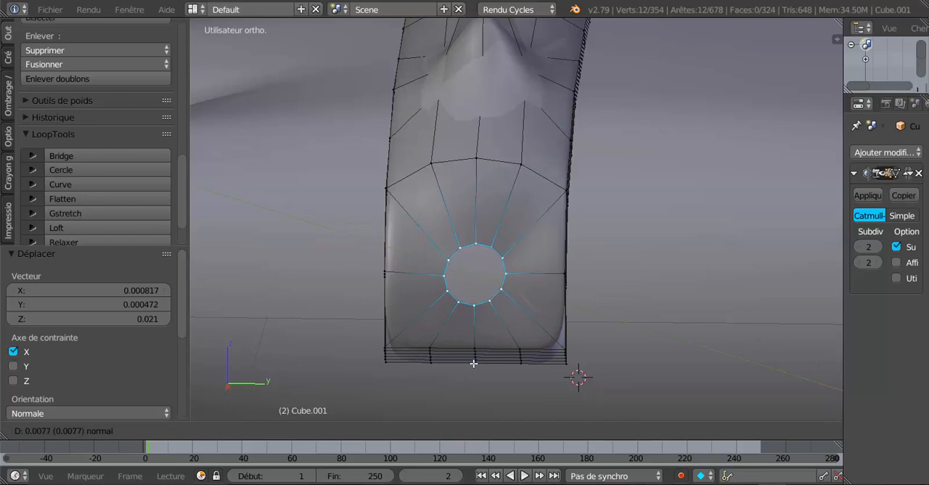
{"action": "left_click", "coordinate": [437, 331]}
{"action": "key", "text": "e"}
{"action": "left_click", "coordinate": [380, 270]}
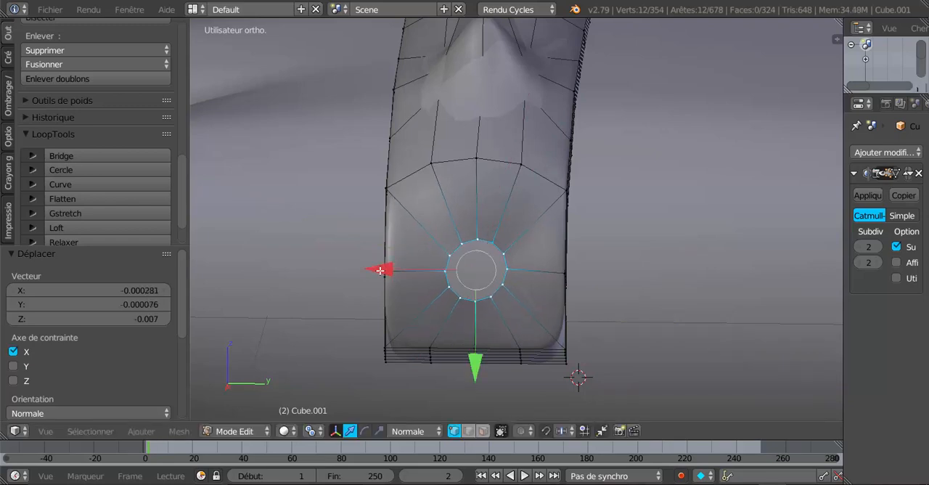
{"action": "key", "text": "ctrl+z"}
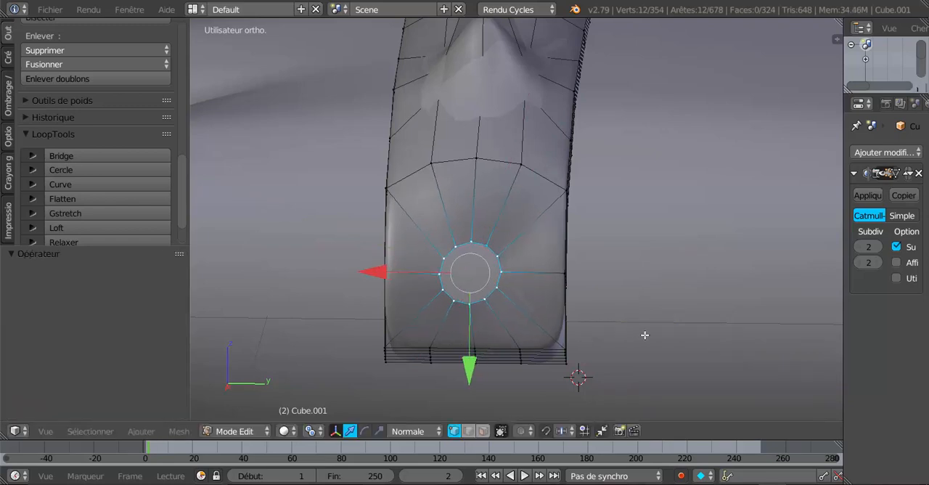
{"action": "key", "text": "ctrl+z"}
Set the transform orientation to Global and move the opening's loop by -0.009 along Z and 0.008 along X
{"action": "left_click", "coordinate": [402, 433]}
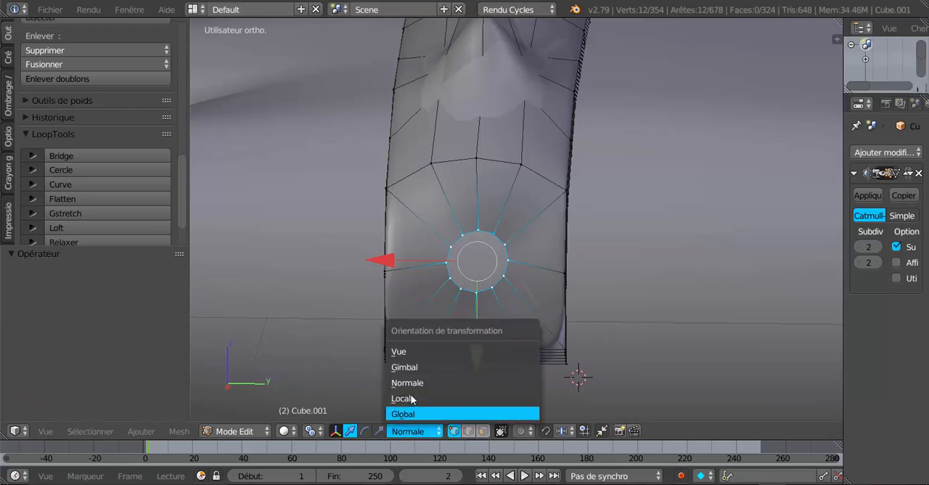
{"action": "left_click", "coordinate": [416, 413]}
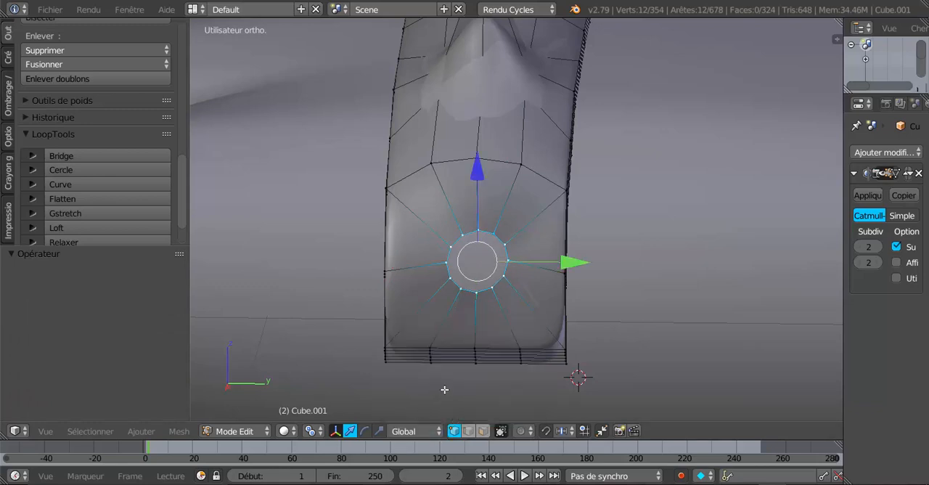
{"action": "left_click_drag", "start_coordinate": [478, 171], "coordinate": [479, 179]}
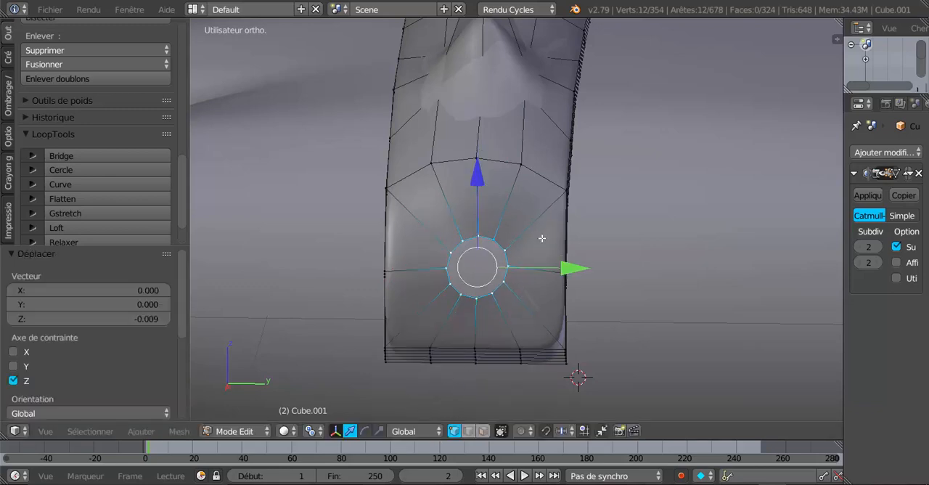
{"action": "middle_click_drag", "start_coordinate": [574, 292], "coordinate": [464, 289]}
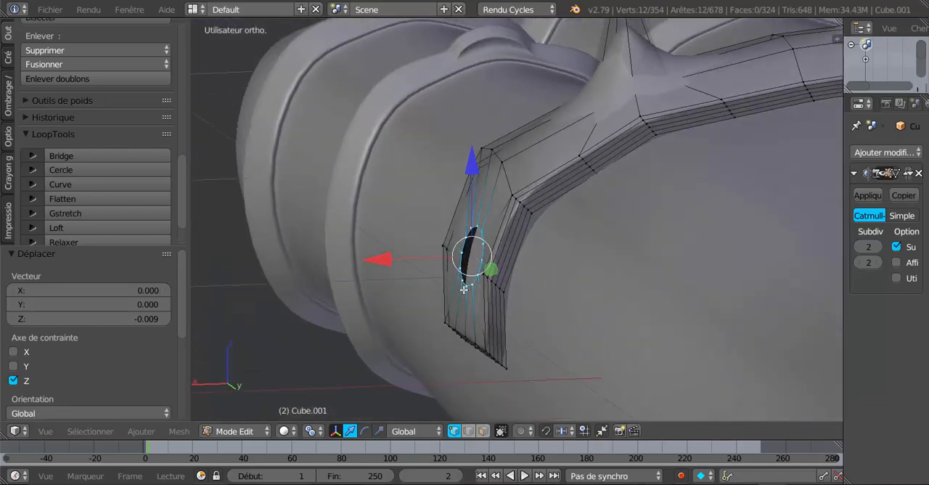
{"action": "left_click_drag", "start_coordinate": [373, 261], "coordinate": [368, 265]}
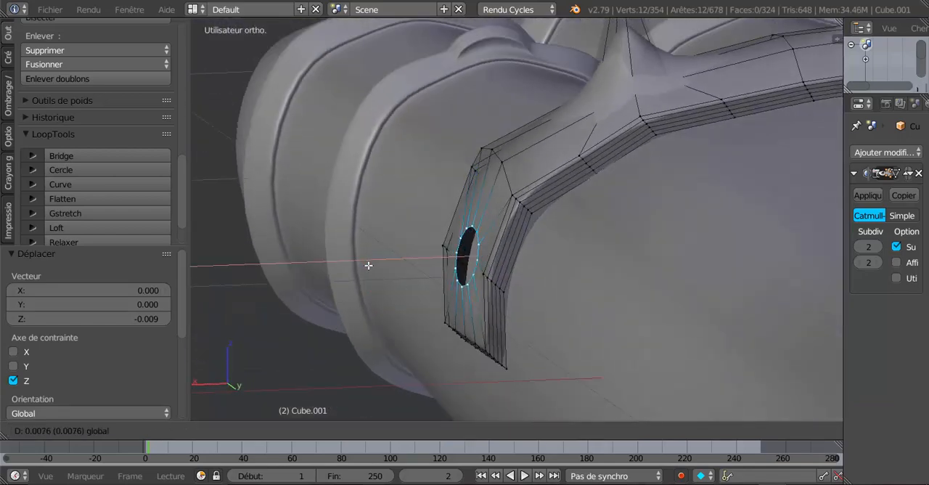
Switch to the scale manipulator and enlarge the opening's vertex loop uniformly by 1.774
{"action": "middle_click_drag", "start_coordinate": [463, 285], "coordinate": [551, 289]}
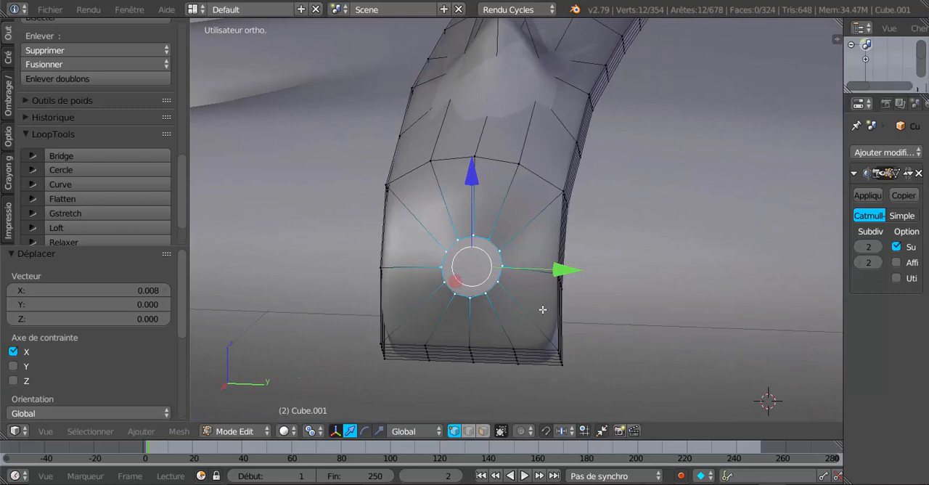
{"action": "left_click", "coordinate": [379, 431]}
{"action": "middle_click_drag", "start_coordinate": [439, 393], "coordinate": [502, 364]}
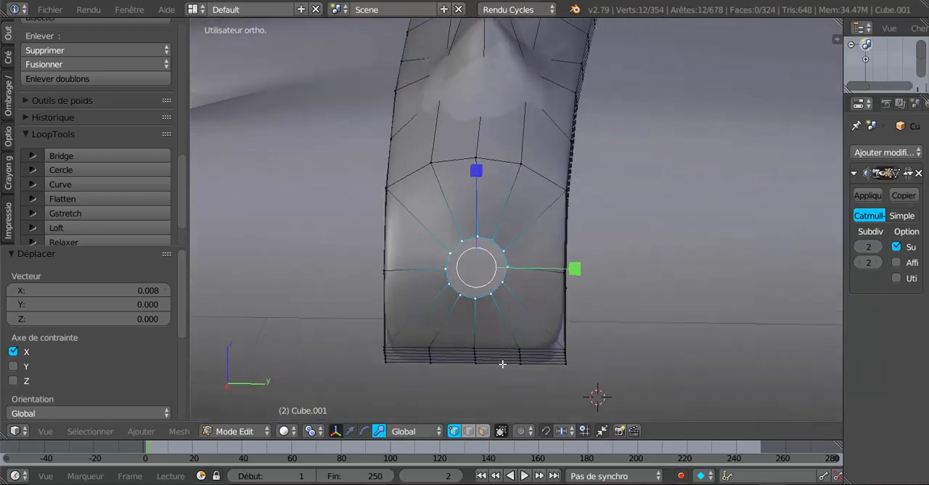
{"action": "scroll", "coordinate": [502, 363], "scroll_direction": "up", "scroll_amount": 2}
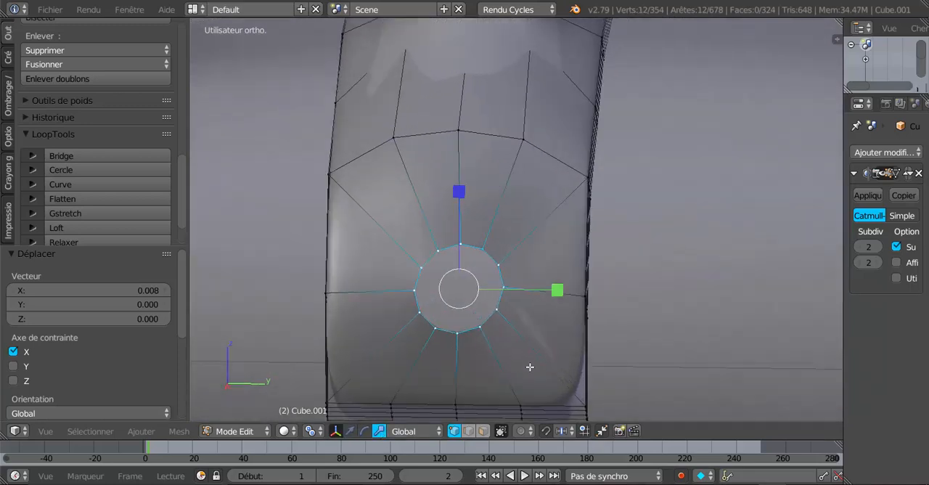
{"action": "key", "text": "s"}
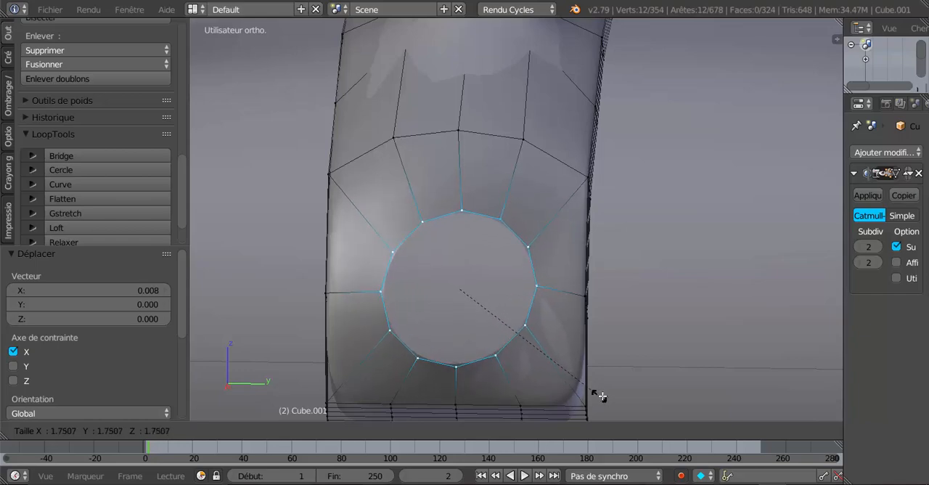
{"action": "left_click", "coordinate": [601, 396]}
{"action": "middle_click_drag", "start_coordinate": [577, 388], "coordinate": [596, 374]}
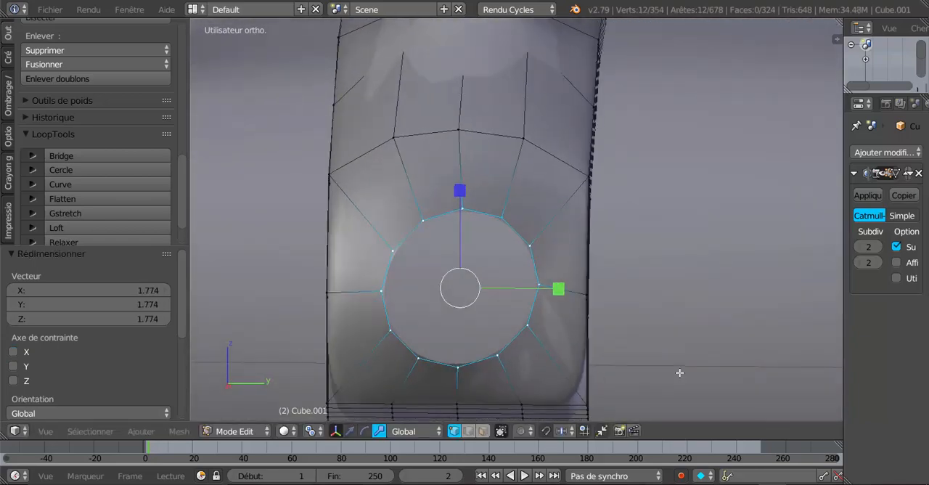
Try LoopTools Circle on the enlarged opening from the right orthographic view with a Y scaling, and undo both
{"action": "key", "text": "KP_1"}
{"action": "key", "text": "KP_3"}
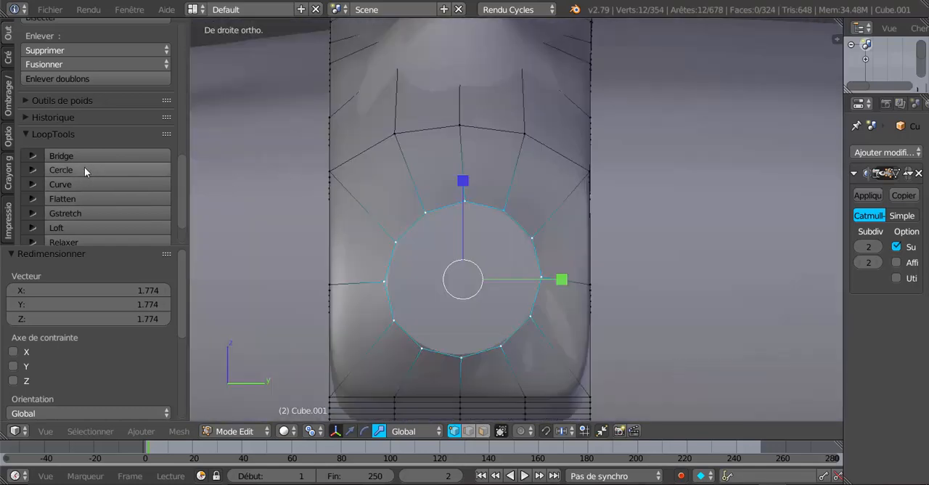
{"action": "left_click", "coordinate": [106, 169]}
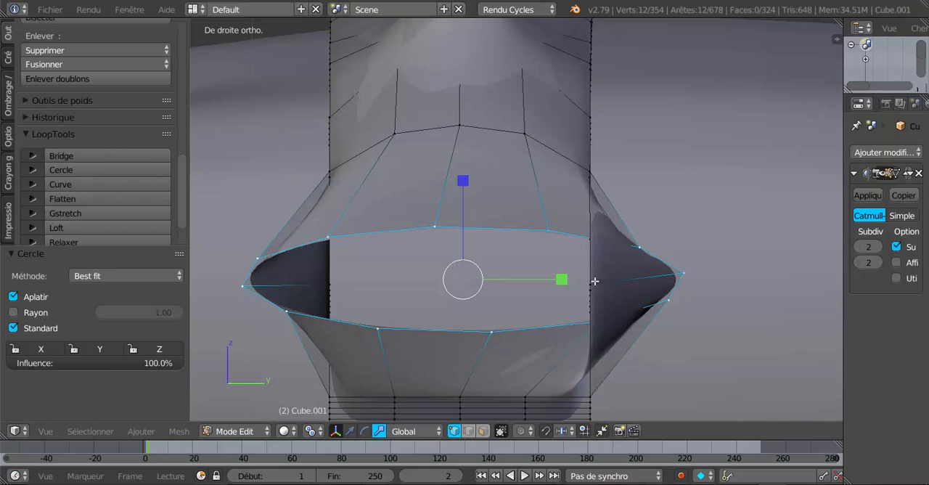
{"action": "left_click_drag", "start_coordinate": [545, 280], "coordinate": [486, 280]}
{"action": "middle_click_drag", "start_coordinate": [442, 280], "coordinate": [438, 352]}
{"action": "key", "text": "ctrl+z"}
{"action": "key", "text": "ctrl+z"}
{"action": "key", "text": "ctrl+z"}
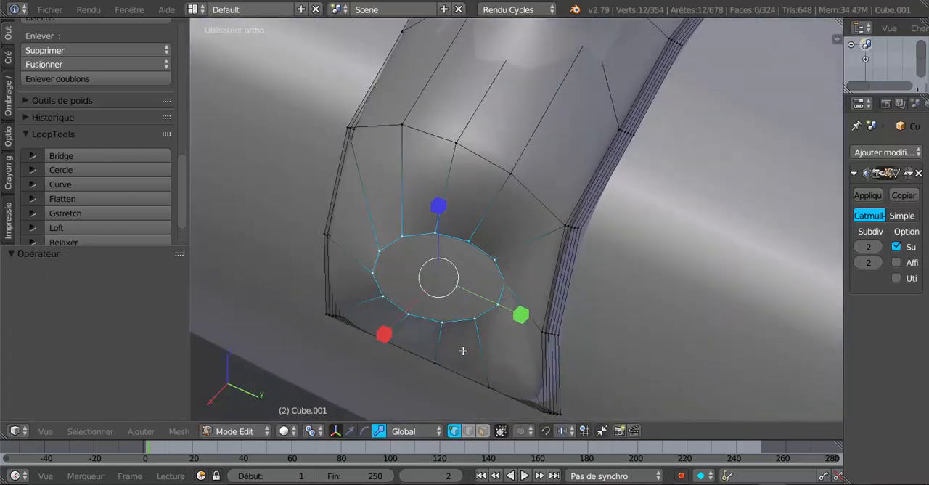
Facing the opening, rotate its vertex loop by about 24.4° in the view plane
{"action": "middle_click_drag", "start_coordinate": [504, 324], "coordinate": [529, 280]}
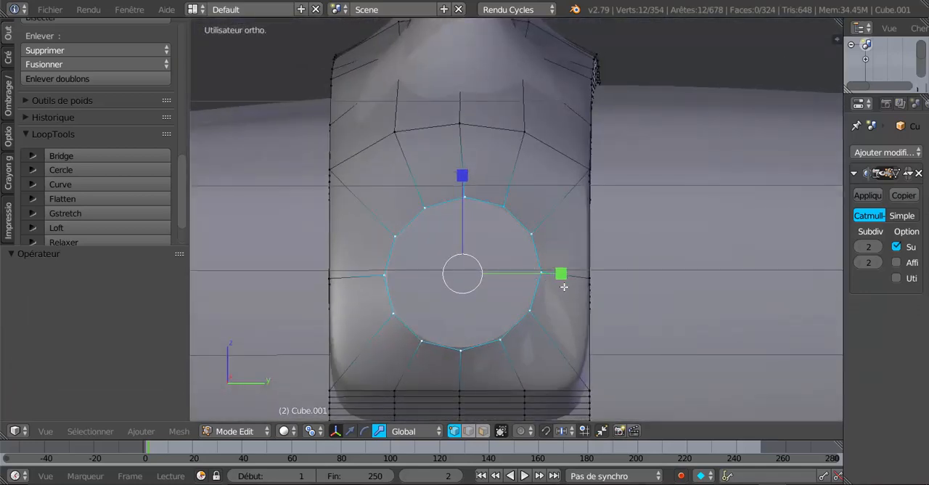
{"action": "middle_click_drag", "start_coordinate": [576, 313], "coordinate": [577, 327]}
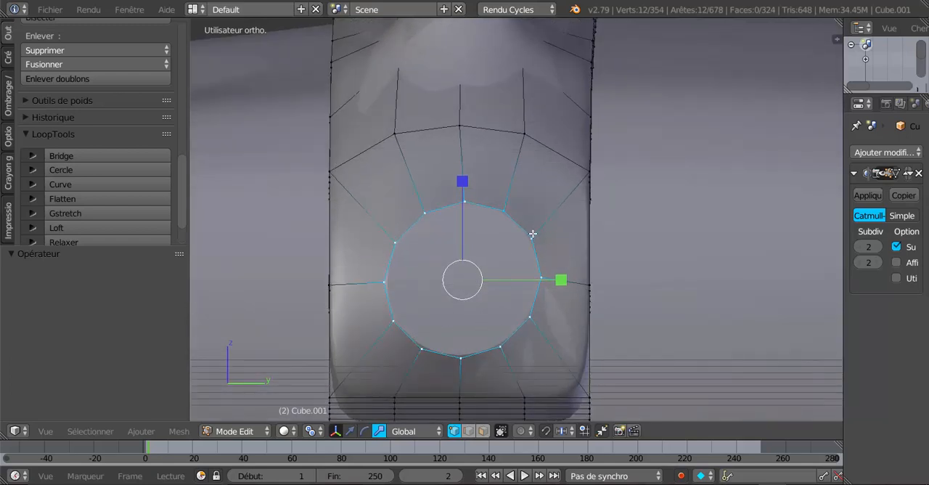
{"action": "key", "text": "r"}
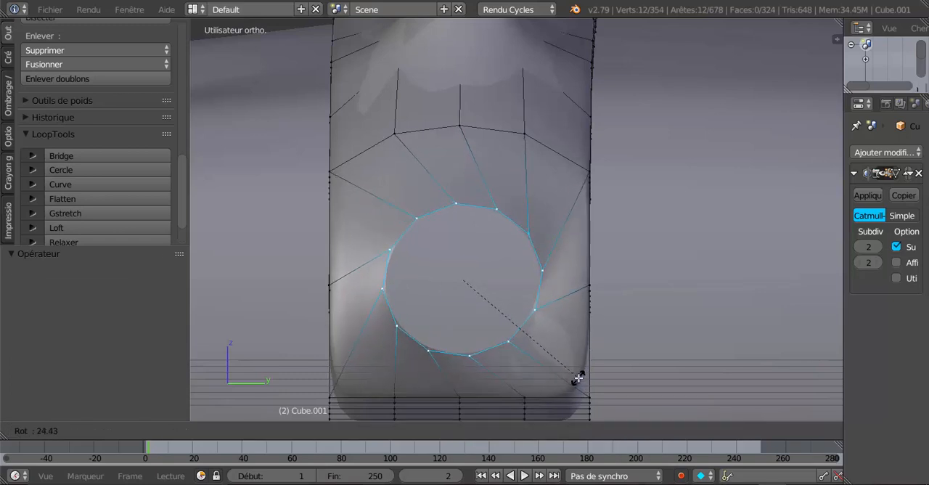
{"action": "left_click", "coordinate": [575, 377]}
Scale the opening's vertex loop by 0.936 along Y and rotate it by -23.3° in the view plane
{"action": "left_click_drag", "start_coordinate": [560, 281], "coordinate": [556, 284]}
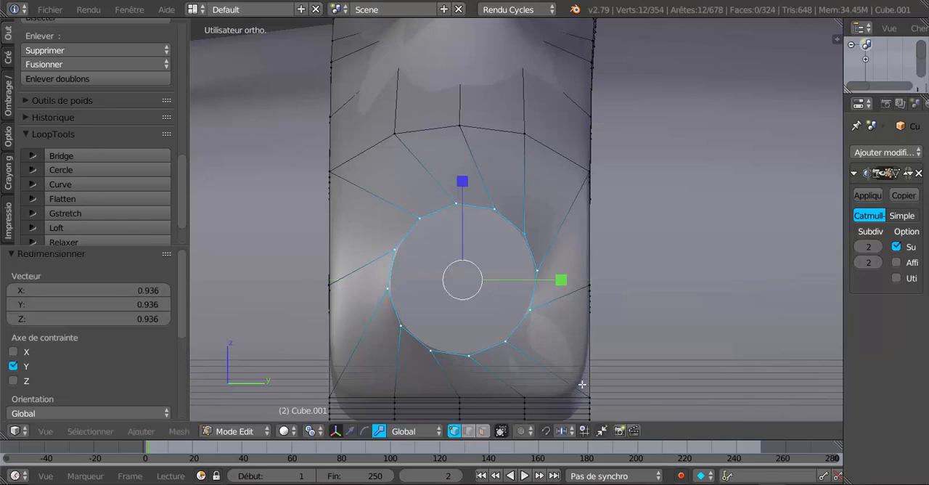
{"action": "key", "text": "r"}
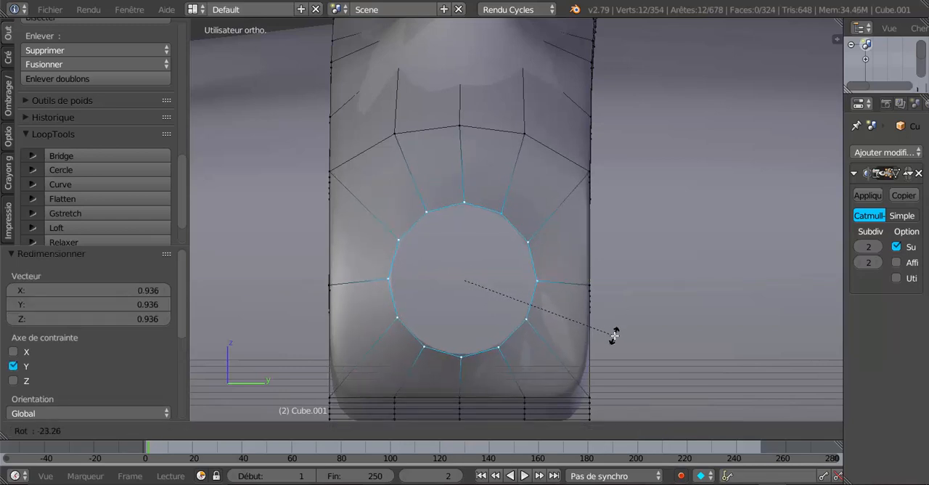
{"action": "left_click", "coordinate": [613, 336]}
Seen from above, rotate the tilted opening loop by -6.24° and move it 0.003 along X
{"action": "middle_click_drag", "start_coordinate": [665, 336], "coordinate": [625, 140]}
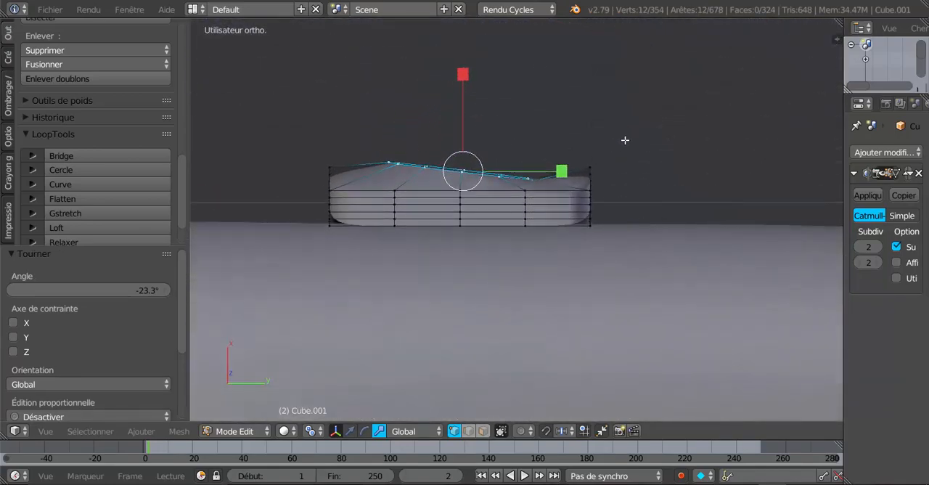
{"action": "key", "text": "r"}
{"action": "left_click", "coordinate": [590, 271]}
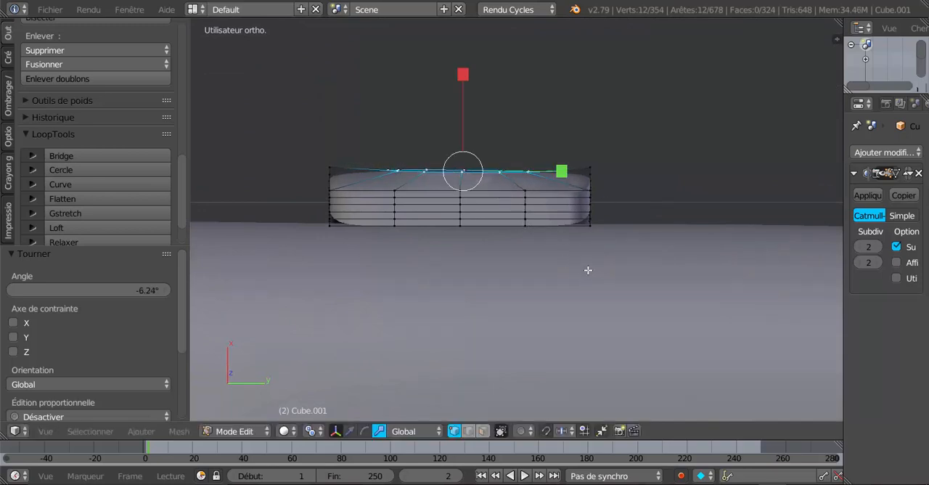
{"action": "left_click", "coordinate": [350, 431]}
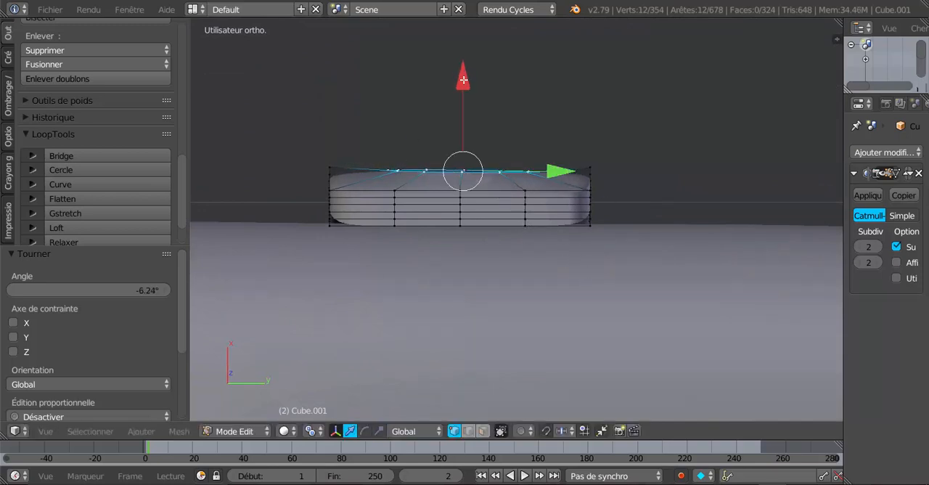
{"action": "left_click_drag", "start_coordinate": [464, 79], "coordinate": [513, 71]}
Extrude the opening's loop and scale the new ring inward uniformly to 0.832
{"action": "middle_click_drag", "start_coordinate": [513, 70], "coordinate": [517, 234]}
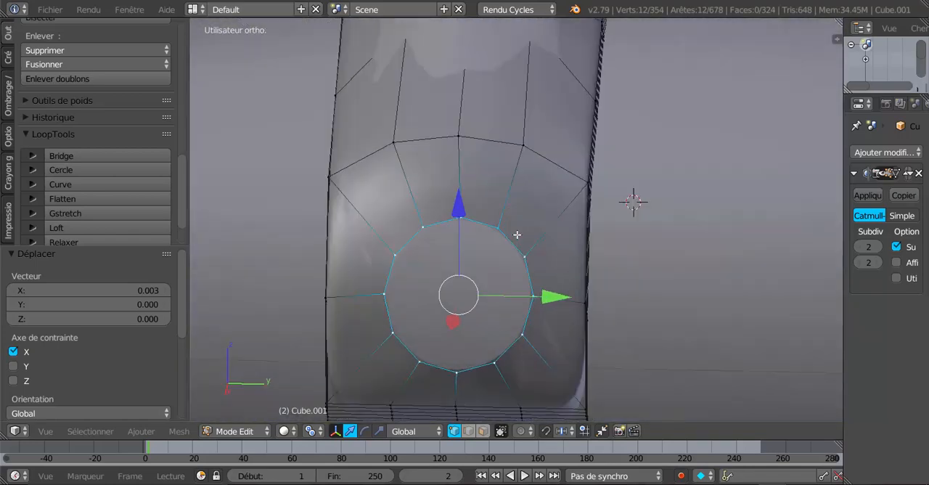
{"action": "key", "text": "e"}
{"action": "key", "text": "s"}
{"action": "left_click", "coordinate": [556, 298]}
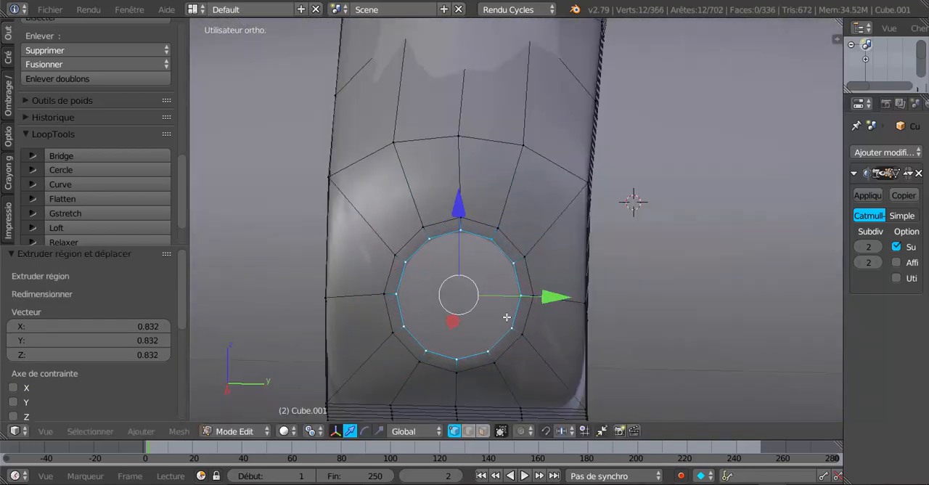
Extrude the inner ring again in place and move the new ring 0.011 outward along X
{"action": "middle_click_drag", "start_coordinate": [507, 317], "coordinate": [447, 306]}
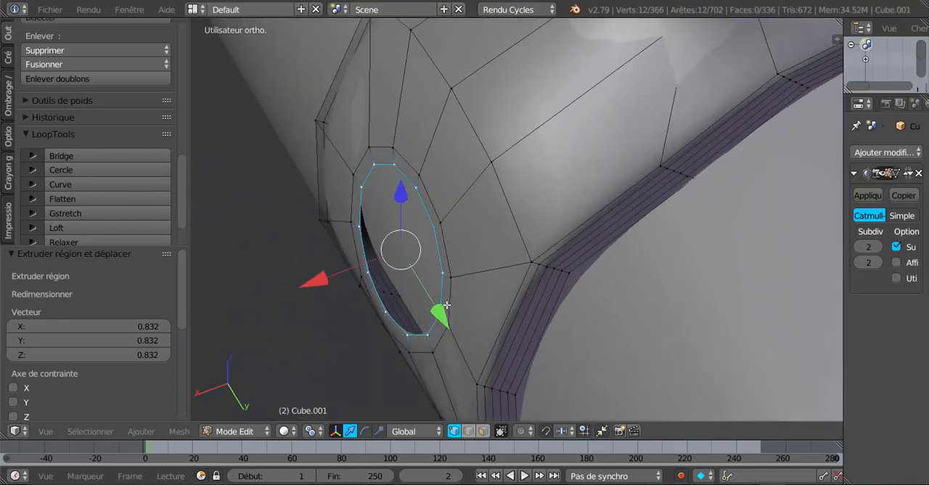
{"action": "key", "text": "e"}
{"action": "right_click", "coordinate": [447, 305]}
{"action": "key", "text": "g"}
{"action": "key", "text": "x"}
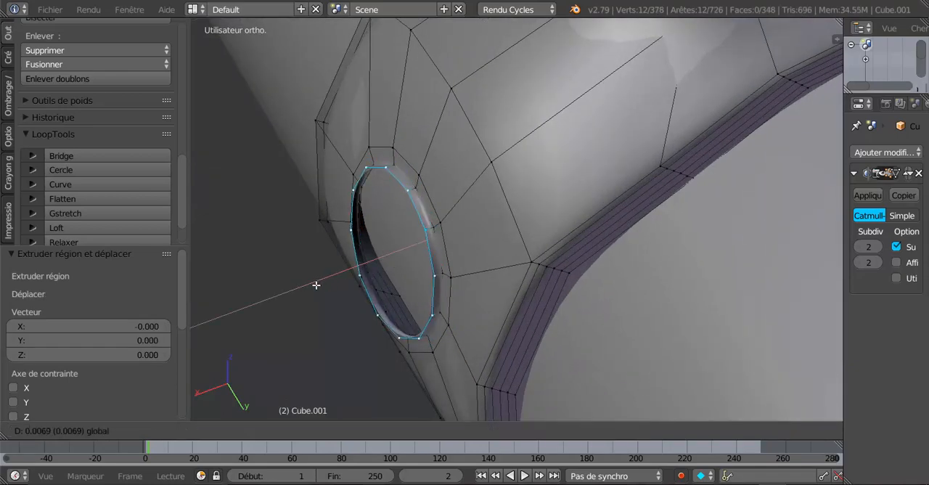
{"action": "left_click", "coordinate": [315, 286]}
Fine-tune the extruded ring's position by 0.002 along X and 0.004 along Z
{"action": "middle_click_drag", "start_coordinate": [316, 286], "coordinate": [312, 218]}
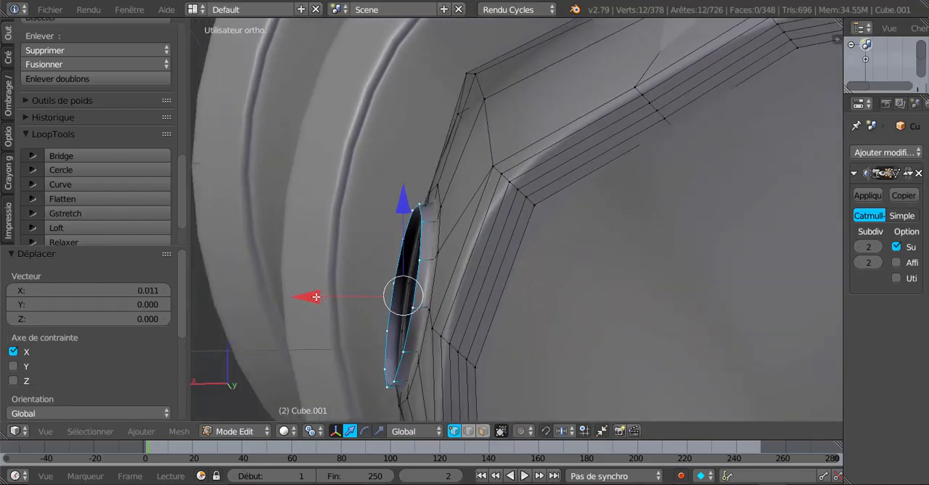
{"action": "left_click_drag", "start_coordinate": [317, 296], "coordinate": [318, 295]}
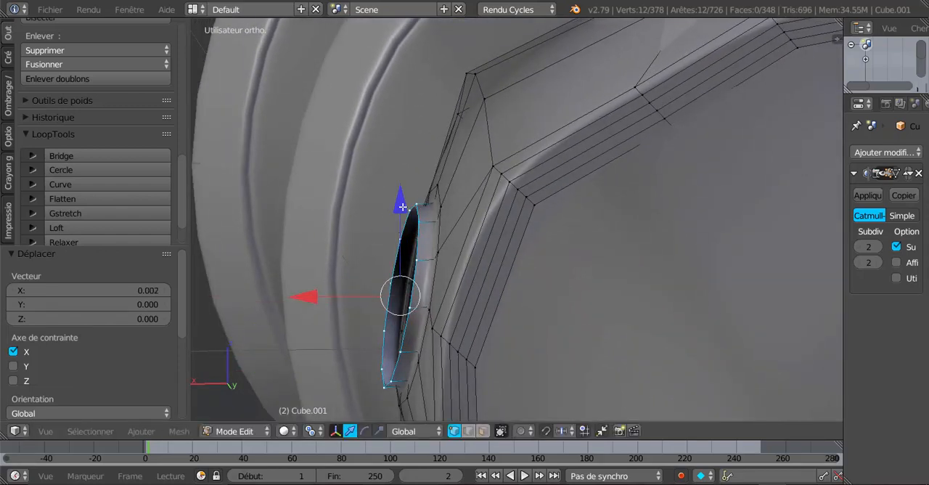
{"action": "left_click_drag", "start_coordinate": [403, 207], "coordinate": [399, 202]}
Extrude another ring in place from the raised rim and move it 0.007 along X and 0.002 along Z
{"action": "scroll", "coordinate": [432, 223], "scroll_direction": "down", "scroll_amount": 2}
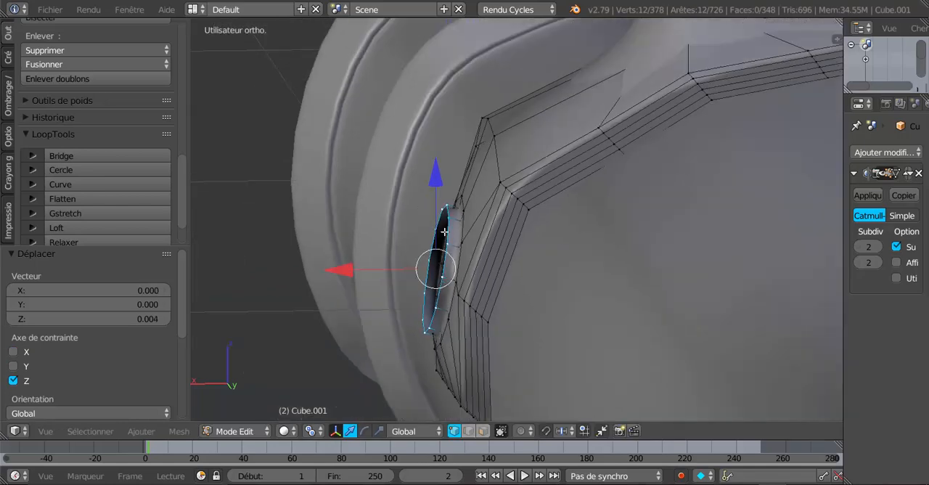
{"action": "middle_click_drag", "start_coordinate": [444, 231], "coordinate": [537, 266]}
{"action": "scroll", "coordinate": [537, 265], "scroll_direction": "up", "scroll_amount": 2}
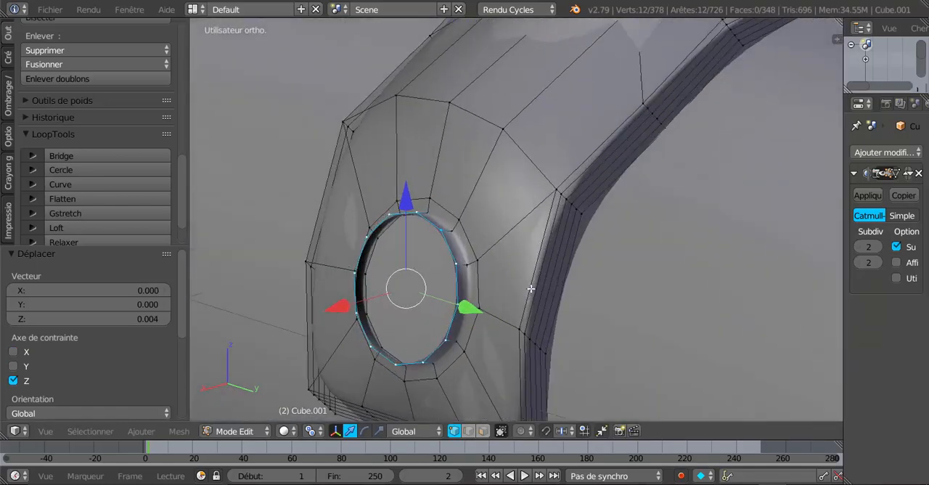
{"action": "middle_click_drag", "start_coordinate": [523, 304], "coordinate": [472, 303]}
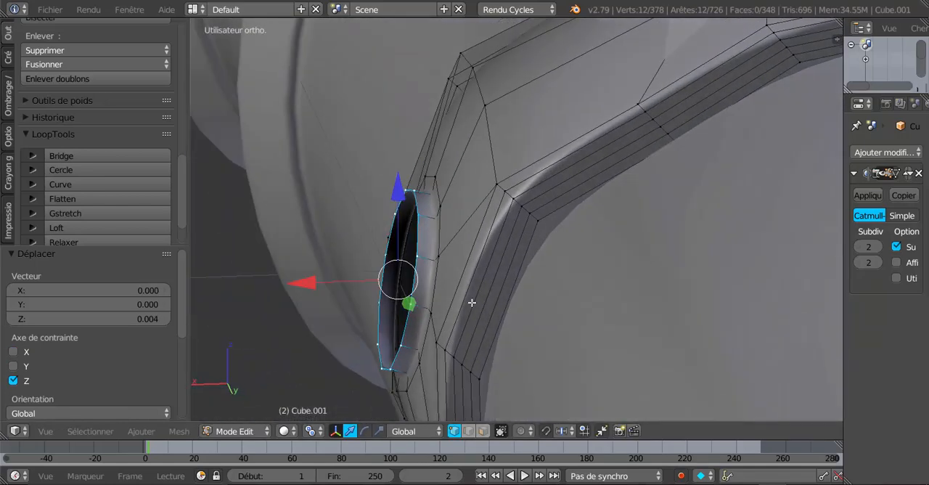
{"action": "key", "text": "e"}
{"action": "right_click", "coordinate": [472, 302]}
{"action": "left_click_drag", "start_coordinate": [312, 285], "coordinate": [298, 284]}
{"action": "middle_click_drag", "start_coordinate": [299, 284], "coordinate": [310, 279]}
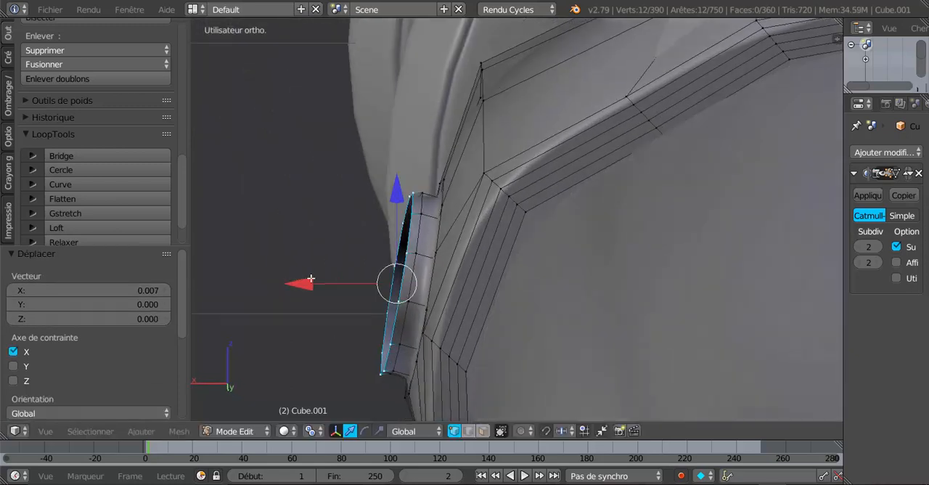
{"action": "left_click_drag", "start_coordinate": [400, 189], "coordinate": [401, 187]}
{"action": "middle_click_drag", "start_coordinate": [401, 188], "coordinate": [520, 293]}
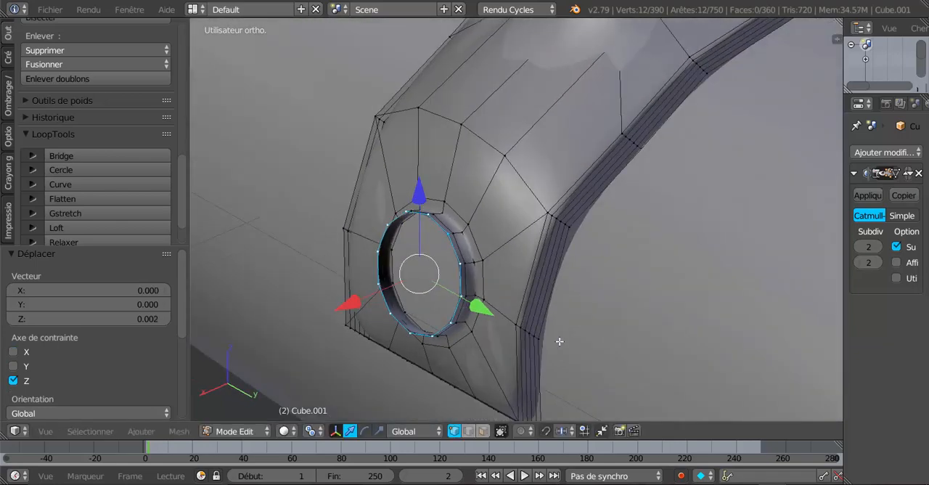
{"action": "key", "text": "e"}
{"action": "key", "text": "s"}
{"action": "right_click", "coordinate": [523, 315]}
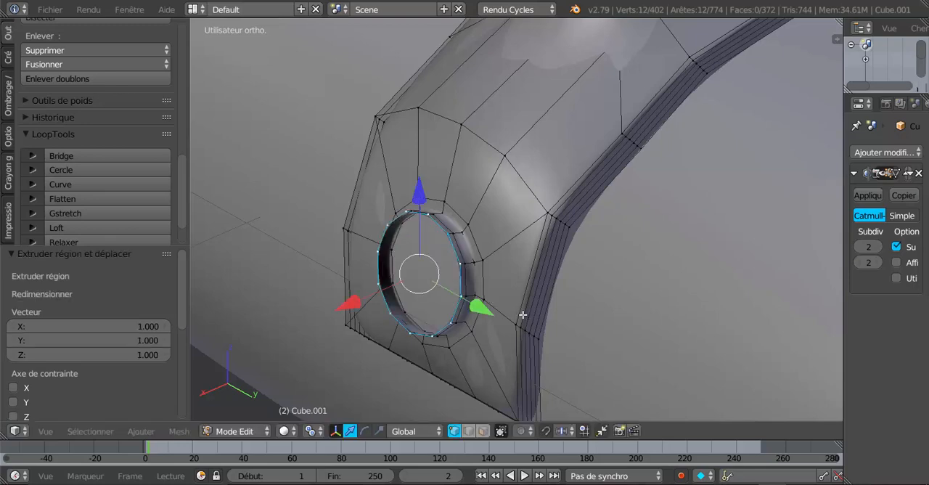
{"action": "key", "text": "ctrl+z"}
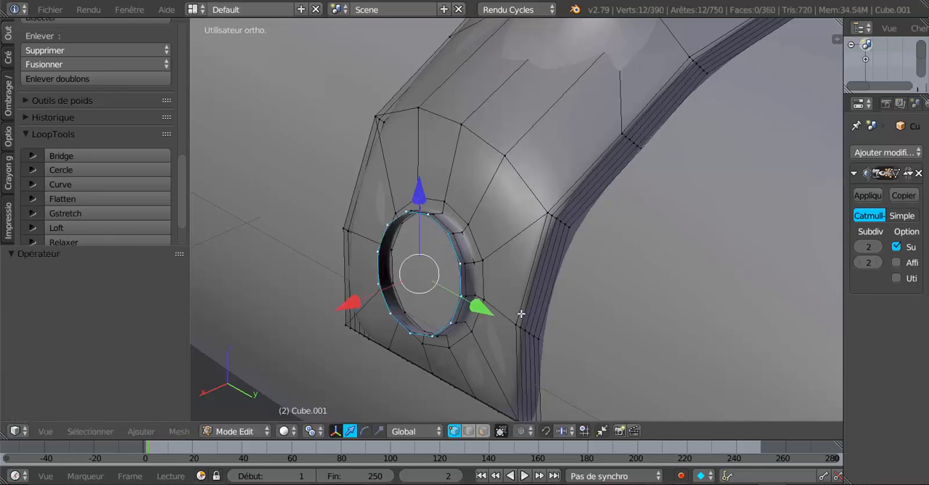
Shrink the outermost ring uniformly to 0.407 and move it 0.008 outward along X to form a dome
{"action": "key", "text": "s"}
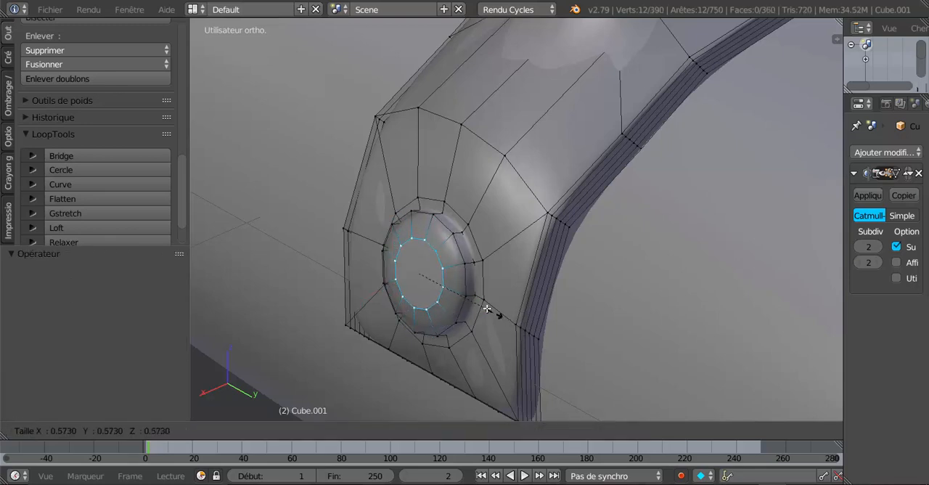
{"action": "left_click", "coordinate": [475, 299]}
{"action": "middle_click_drag", "start_coordinate": [475, 299], "coordinate": [457, 323]}
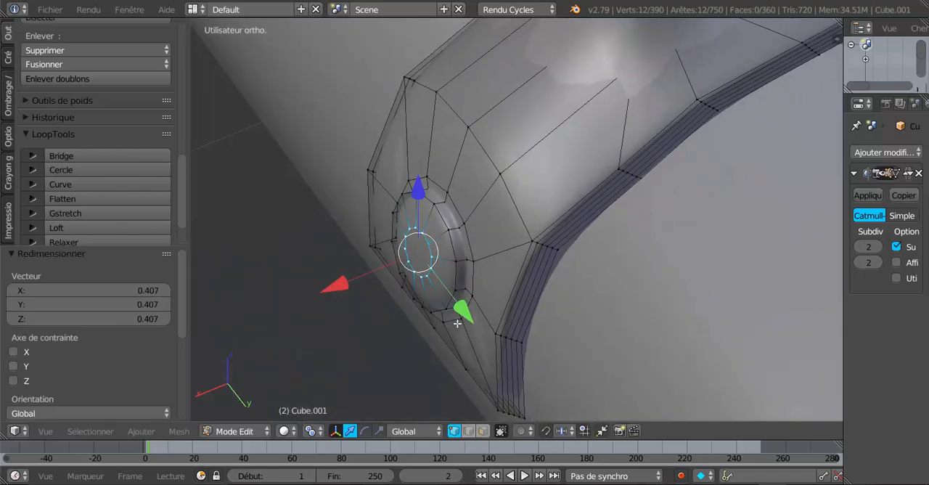
{"action": "left_click_drag", "start_coordinate": [338, 280], "coordinate": [338, 287]}
Close the dome's tip by extruding its small ring scaled to 0, and return to Object Mode
{"action": "middle_click_drag", "start_coordinate": [341, 286], "coordinate": [470, 283]}
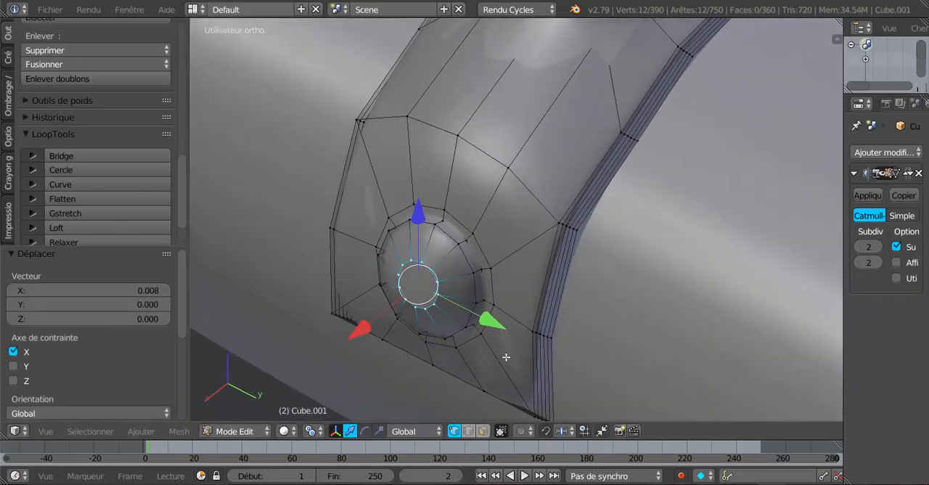
{"action": "type", "text": "es"}
{"action": "type", "text": "0"}
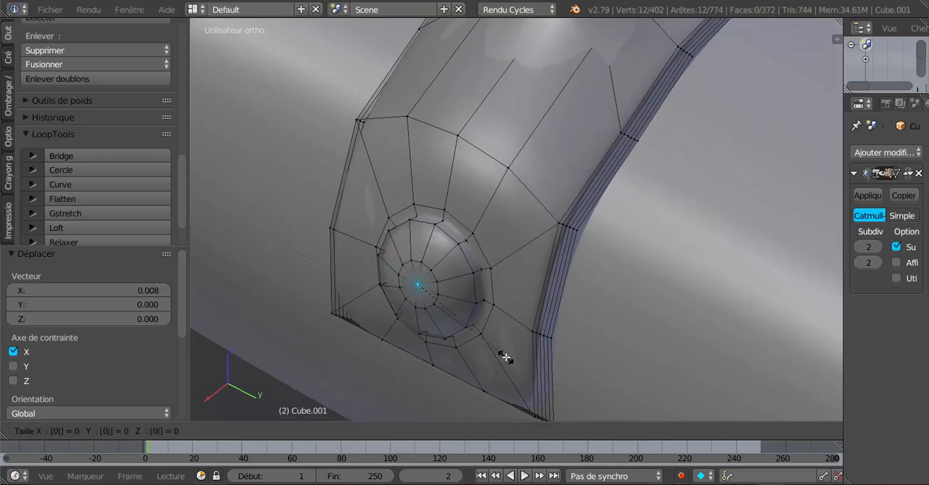
{"action": "key", "text": "Return"}
{"action": "key", "text": "Tab"}
In Edit Mode, cut one edge loop around the dome's surrounding rim and slide it close to the dome's base
{"action": "middle_click_drag", "start_coordinate": [512, 348], "coordinate": [566, 292]}
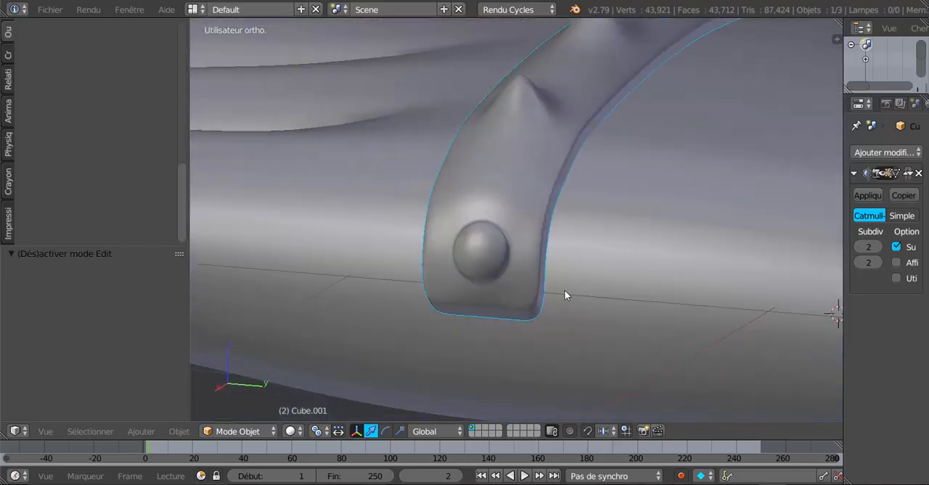
{"action": "scroll", "coordinate": [564, 294], "scroll_direction": "up", "scroll_amount": 2}
{"action": "key", "text": "Tab"}
{"action": "scroll", "coordinate": [538, 305], "scroll_direction": "up", "scroll_amount": 3}
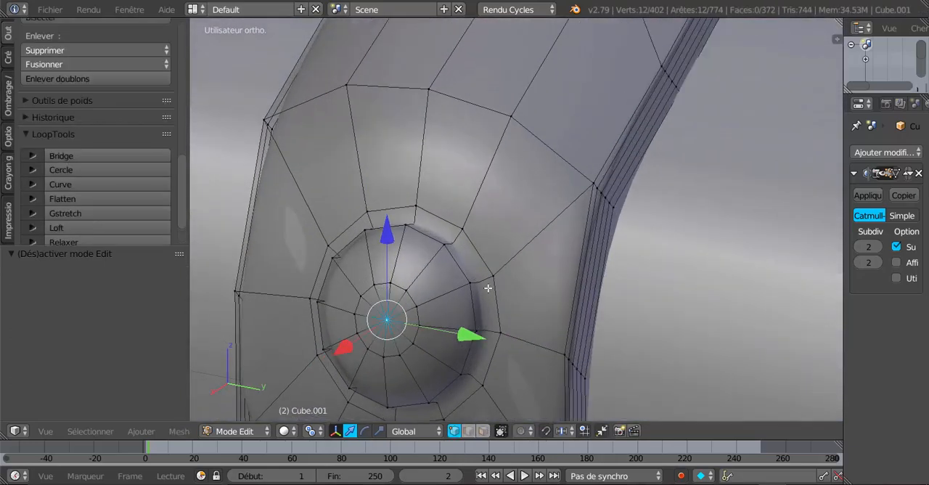
{"action": "key", "text": "ctrl+r"}
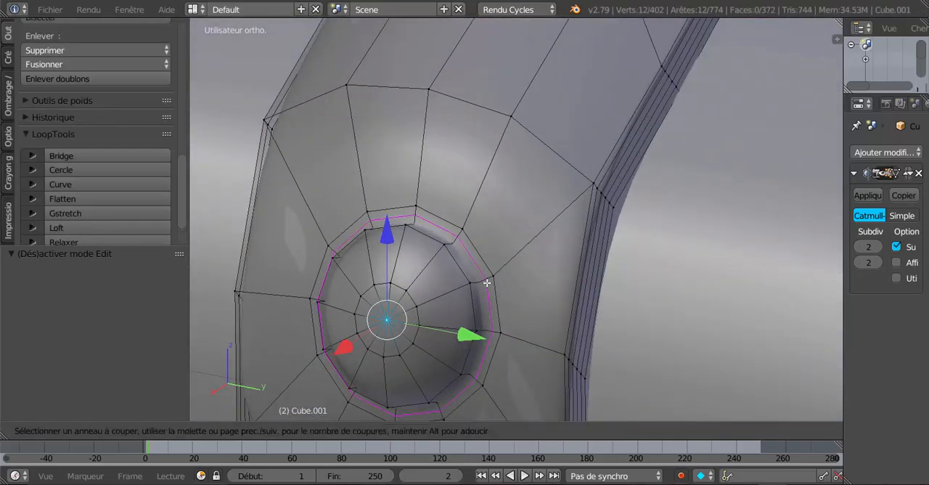
{"action": "left_click", "coordinate": [485, 285]}
{"action": "left_click", "coordinate": [483, 292]}
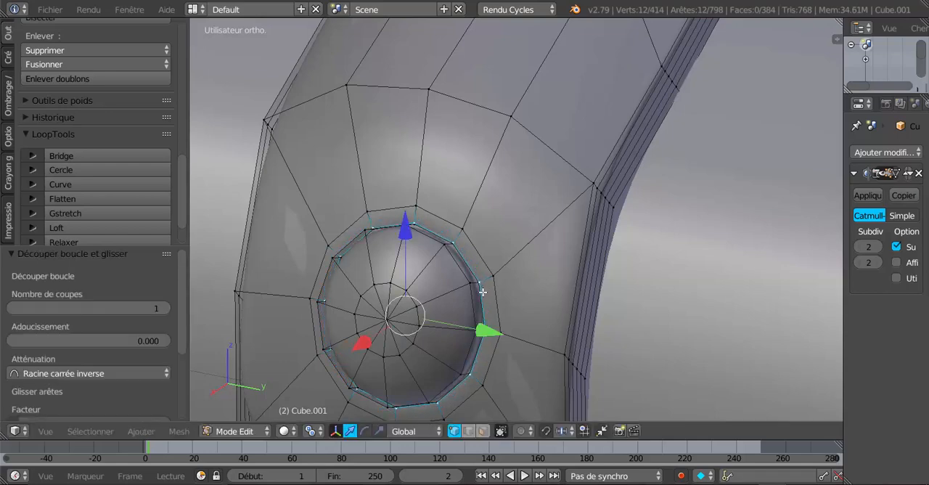
Bring the opposite end of the armour band into view in Edit Mode from the left orthographic view
{"action": "key", "text": "Tab"}
{"action": "scroll", "coordinate": [482, 292], "scroll_direction": "down", "scroll_amount": 3}
{"action": "middle_click_drag", "start_coordinate": [483, 293], "coordinate": [757, 286]}
{"action": "scroll", "coordinate": [514, 273], "scroll_direction": "down", "scroll_amount": 5}
{"action": "scroll", "coordinate": [635, 305], "scroll_direction": "up", "scroll_amount": 3}
{"action": "key", "text": "Tab"}
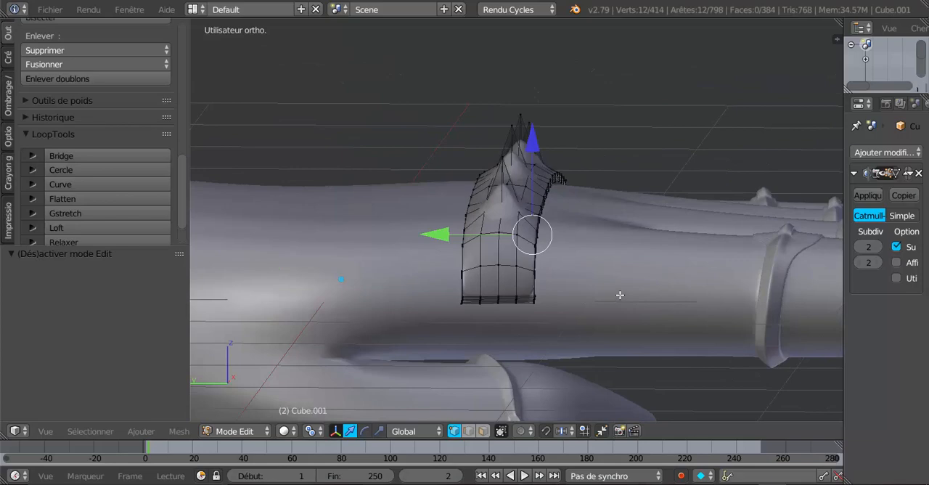
{"action": "key", "text": "ctrl+KP_1"}
{"action": "key", "text": "ctrl+KP_3"}
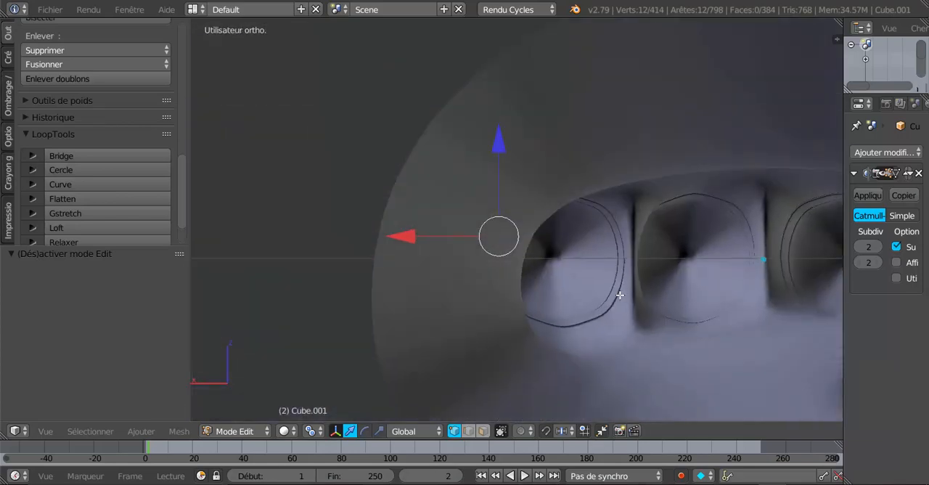
{"action": "scroll", "coordinate": [620, 294], "scroll_direction": "up", "scroll_amount": 3}
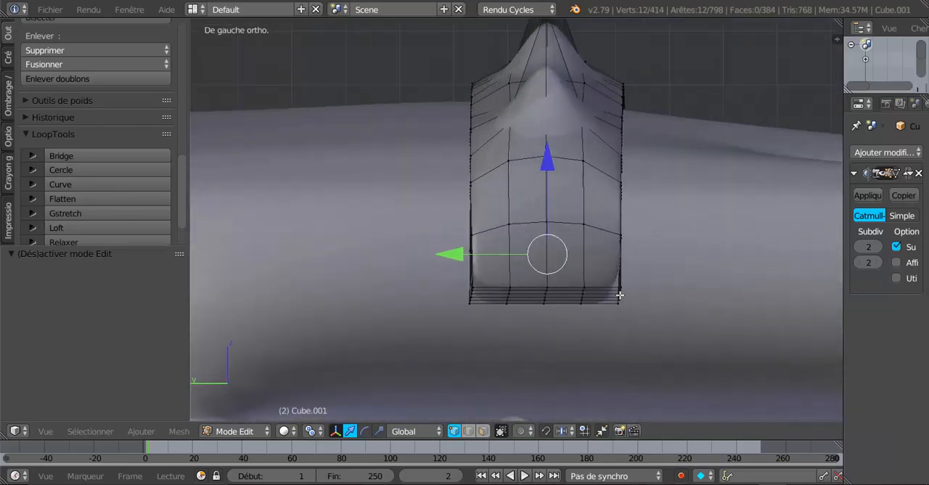
In face select mode, select the eight faces in the two rows at the lower end of the armour band
{"action": "left_click", "coordinate": [482, 430]}
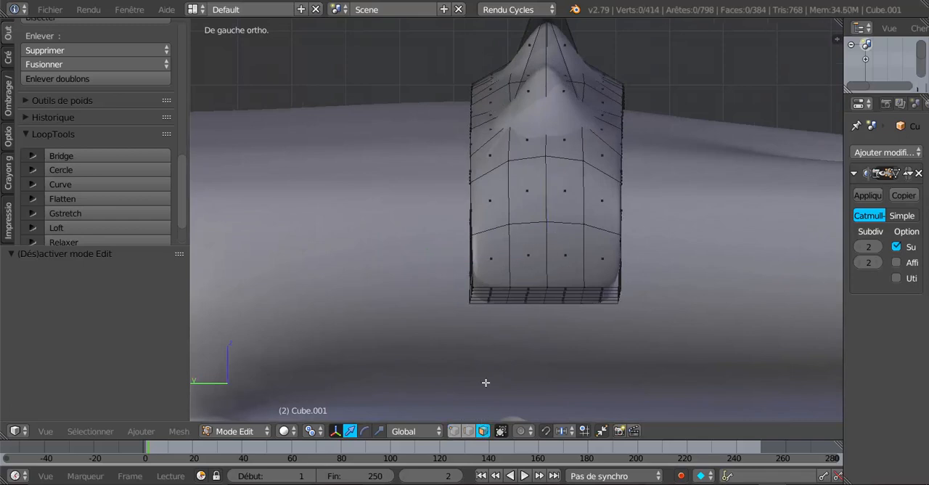
{"action": "right_click", "coordinate": [501, 223]}
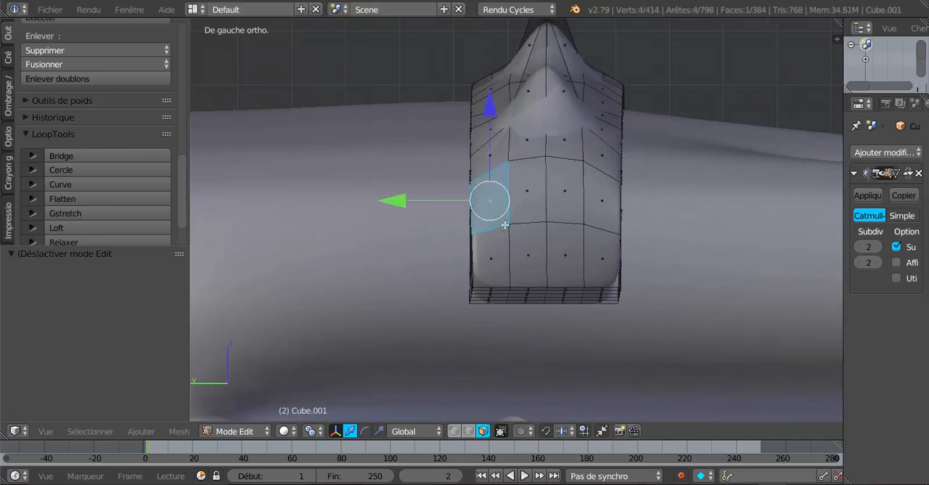
{"action": "right_click", "coordinate": [537, 191], "text": "shift"}
{"action": "right_click", "coordinate": [555, 190], "text": "shift"}
{"action": "right_click", "coordinate": [591, 194], "text": "shift"}
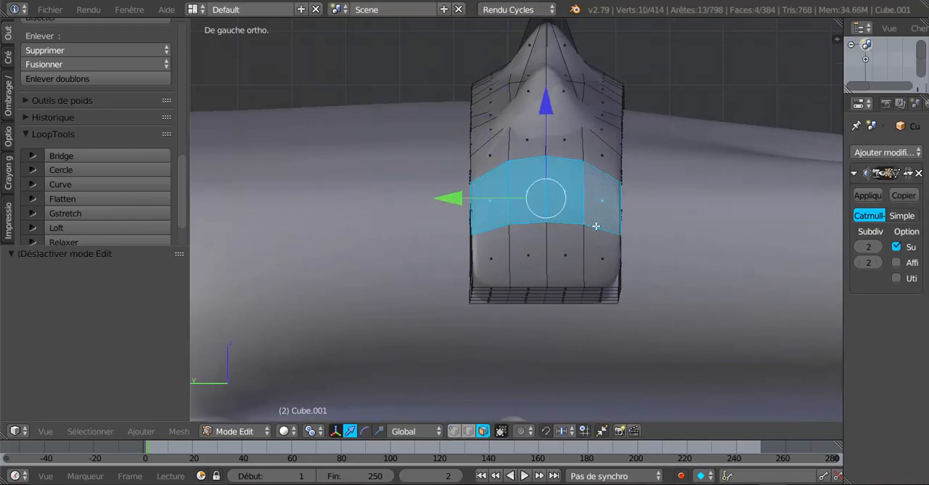
{"action": "right_click", "coordinate": [596, 226], "text": "shift"}
{"action": "right_click", "coordinate": [611, 210], "text": "shift"}
{"action": "right_click", "coordinate": [604, 248], "text": "shift"}
{"action": "right_click", "coordinate": [566, 251], "text": "shift"}
{"action": "right_click", "coordinate": [535, 255], "text": "shift"}
{"action": "right_click", "coordinate": [506, 260], "text": "shift"}
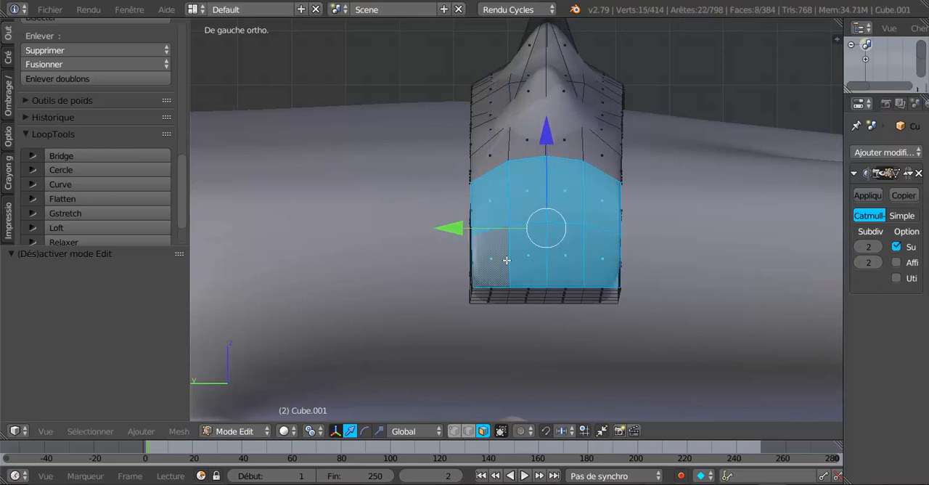
{"action": "key", "text": "i"}
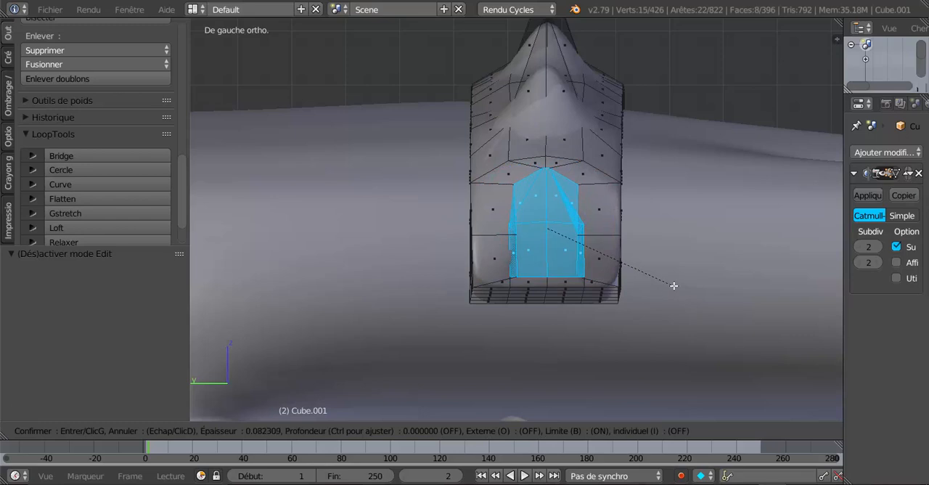
{"action": "left_click", "coordinate": [688, 288]}
{"action": "scroll", "coordinate": [538, 326], "scroll_direction": "up", "scroll_amount": 2}
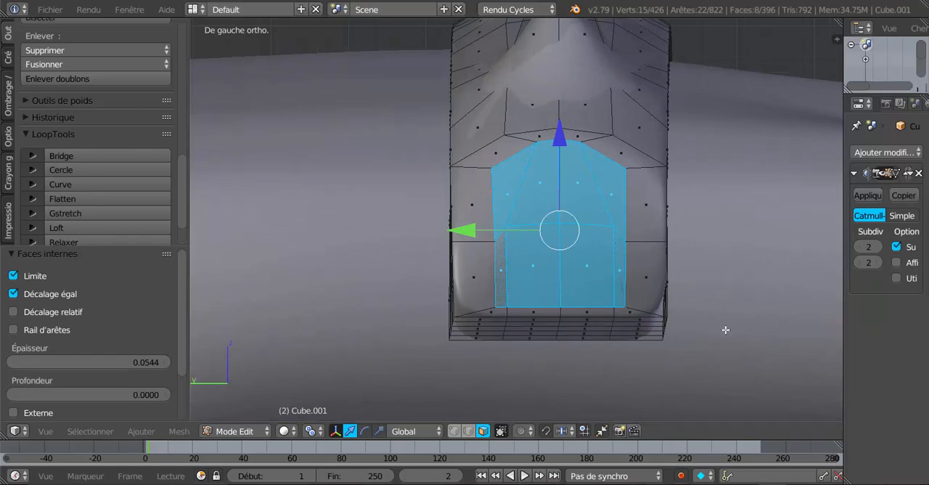
{"action": "key", "text": "ctrl+z"}
{"action": "key", "text": "i"}
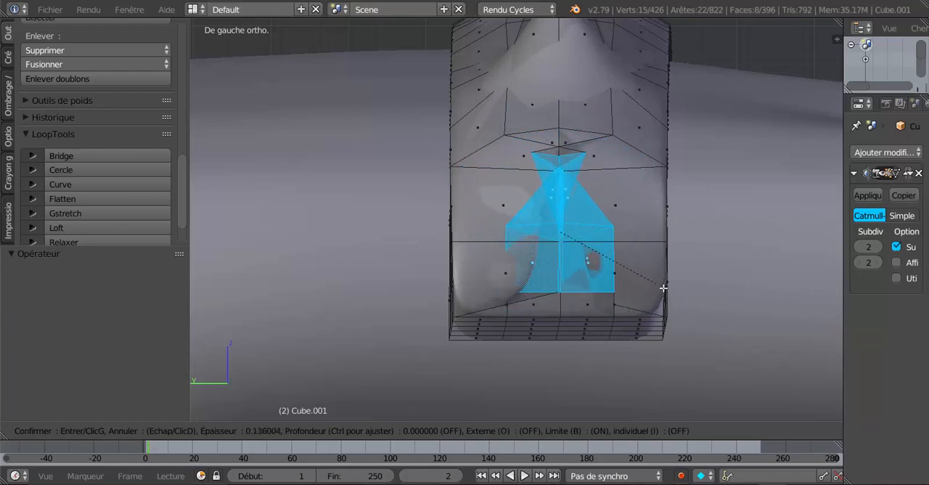
{"action": "right_click", "coordinate": [729, 326]}
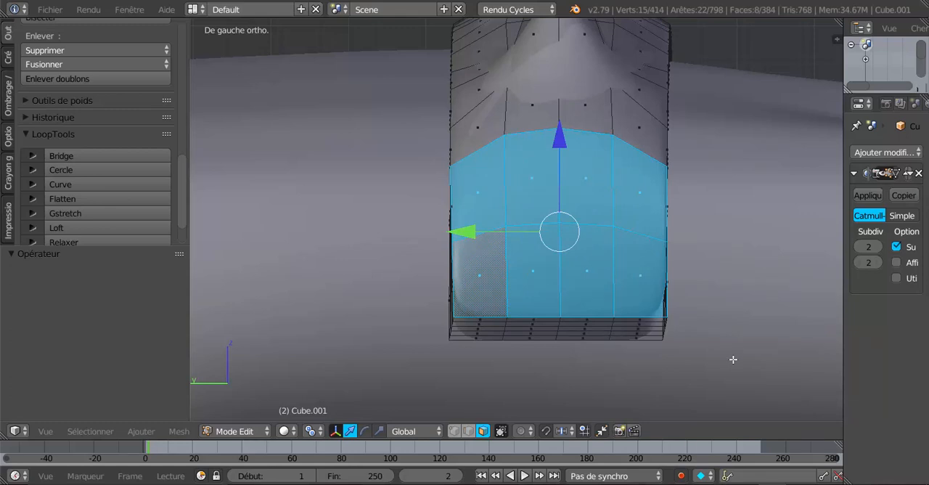
Inset the eight selected faces by 0.01 and scale the inner patch uniformly to 0.464
{"action": "key", "text": "i"}
{"action": "left_click", "coordinate": [733, 360]}
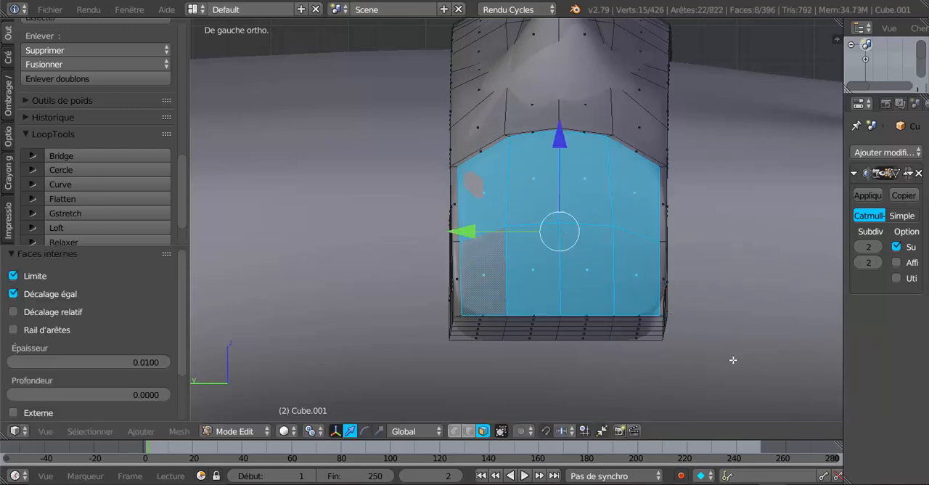
{"action": "key", "text": "s"}
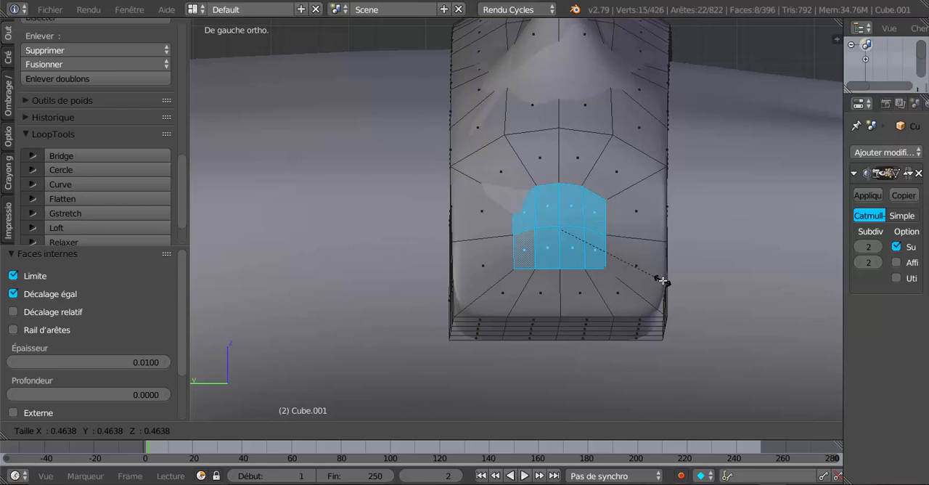
{"action": "left_click", "coordinate": [662, 281]}
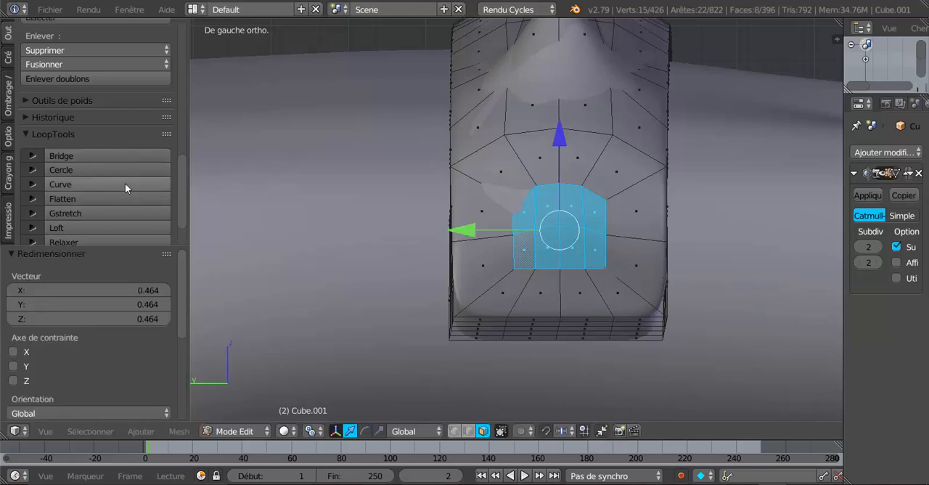
Reshape the inner patch into a circle with LoopTools Circle and scale it to 0.342 along Y
{"action": "scroll", "coordinate": [91, 227], "scroll_direction": "down", "scroll_amount": 2}
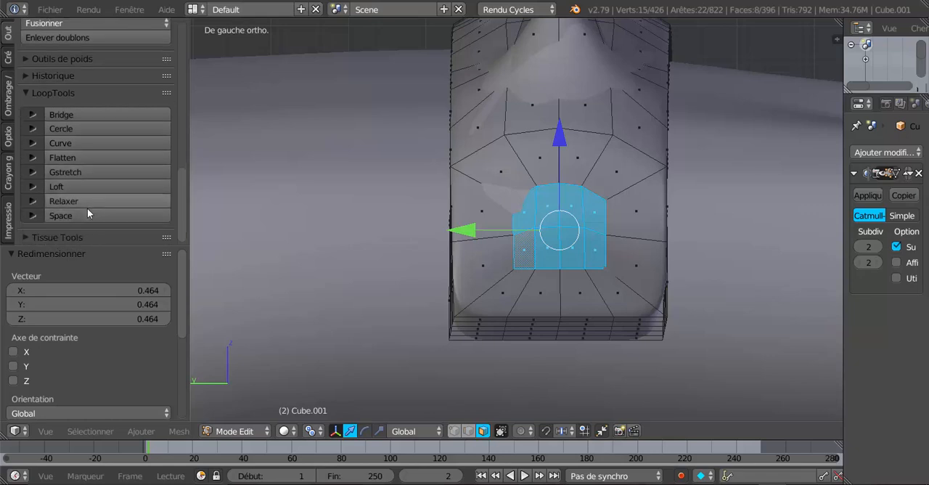
{"action": "left_click", "coordinate": [82, 128]}
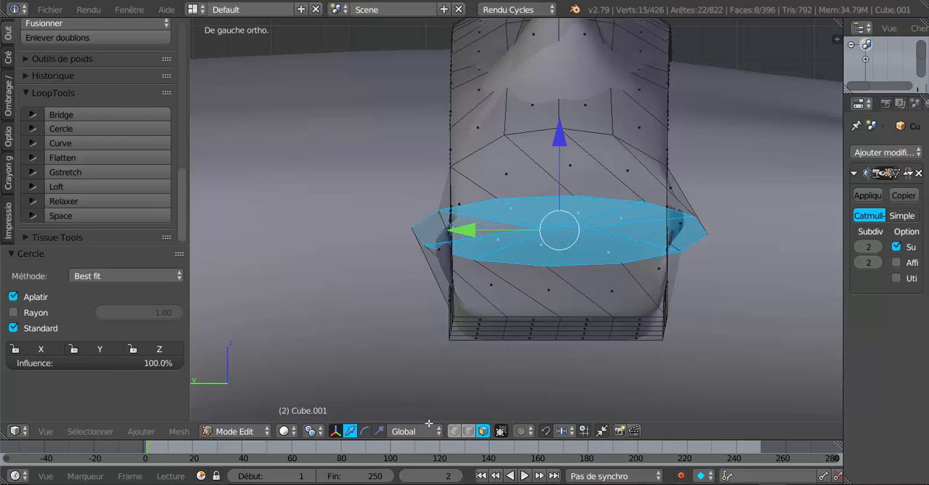
{"action": "left_click", "coordinate": [380, 431]}
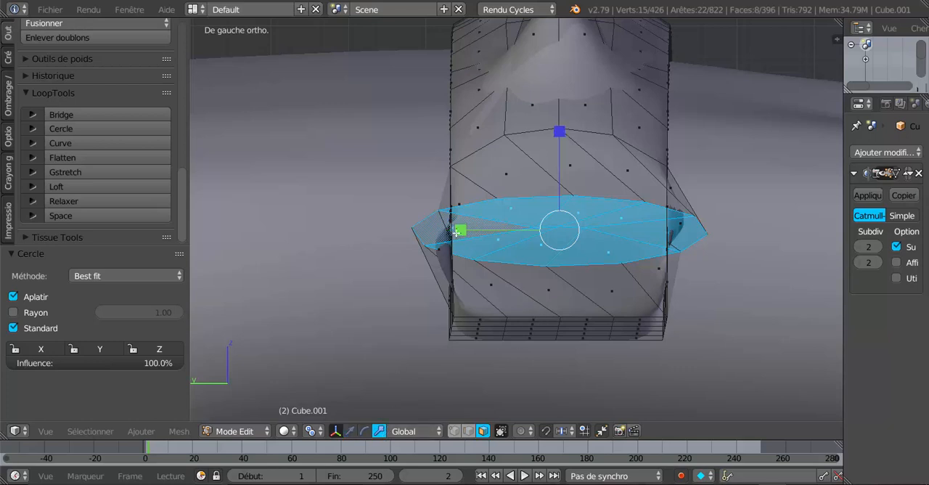
{"action": "left_click_drag", "start_coordinate": [457, 231], "coordinate": [524, 228]}
Rotate the circular patch -9.63° around the global Z axis to follow the band's surface
{"action": "middle_click_drag", "start_coordinate": [569, 287], "coordinate": [597, 141]}
{"action": "scroll", "coordinate": [547, 185], "scroll_direction": "up", "scroll_amount": 4}
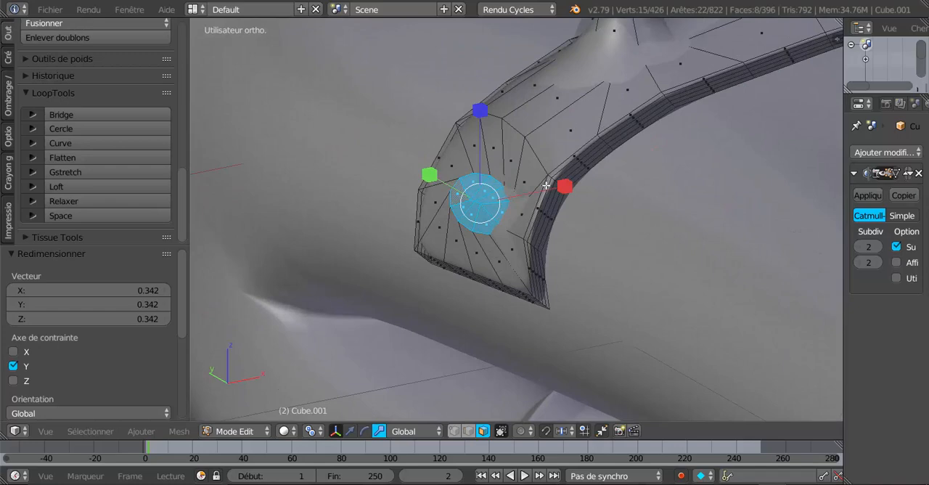
{"action": "key", "text": "r"}
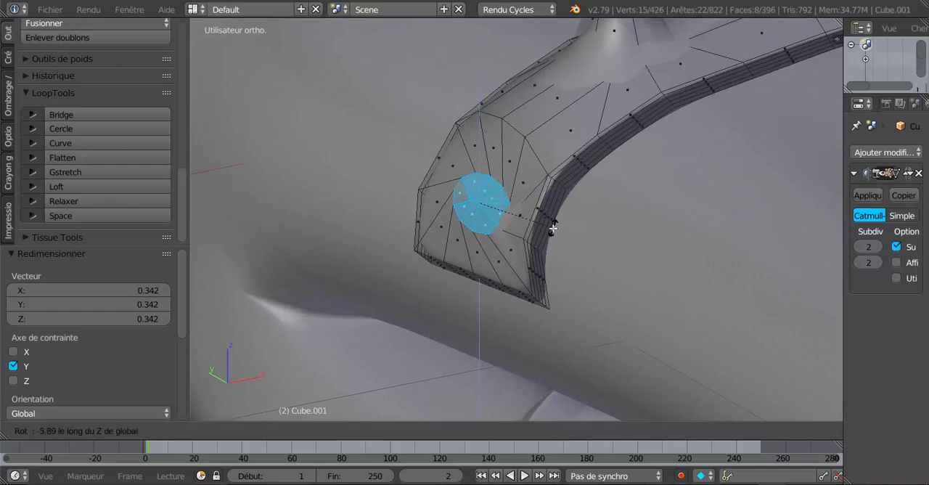
{"action": "left_click", "coordinate": [548, 230]}
Try levelling the circular patch with LoopTools Flatten, and undo the operation
{"action": "middle_click_drag", "start_coordinate": [569, 206], "coordinate": [589, 189]}
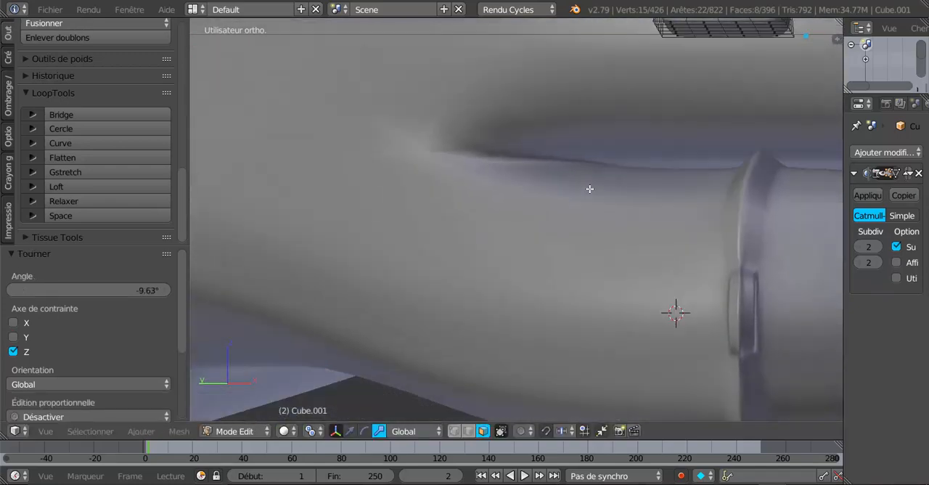
{"action": "scroll", "coordinate": [589, 188], "scroll_direction": "down", "scroll_amount": 5}
{"action": "middle_click_drag", "start_coordinate": [570, 236], "coordinate": [530, 306], "text": "shift"}
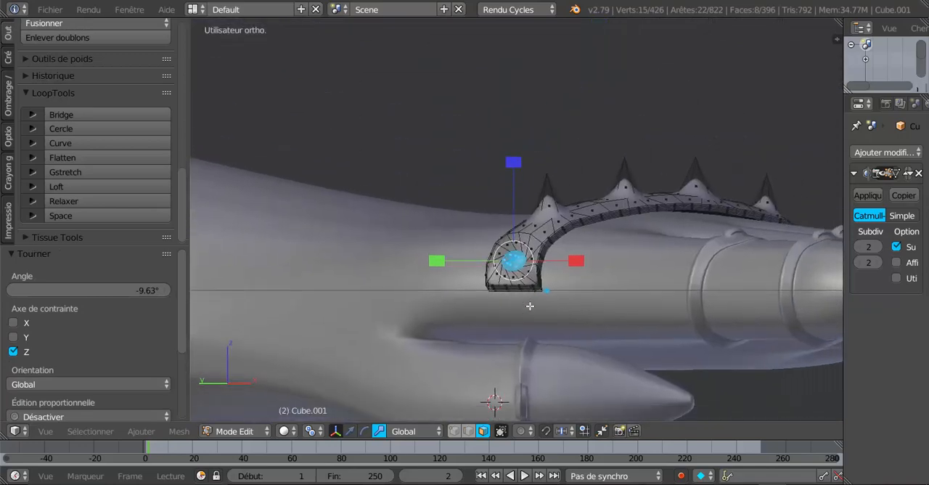
{"action": "key", "text": "KP_Decimal"}
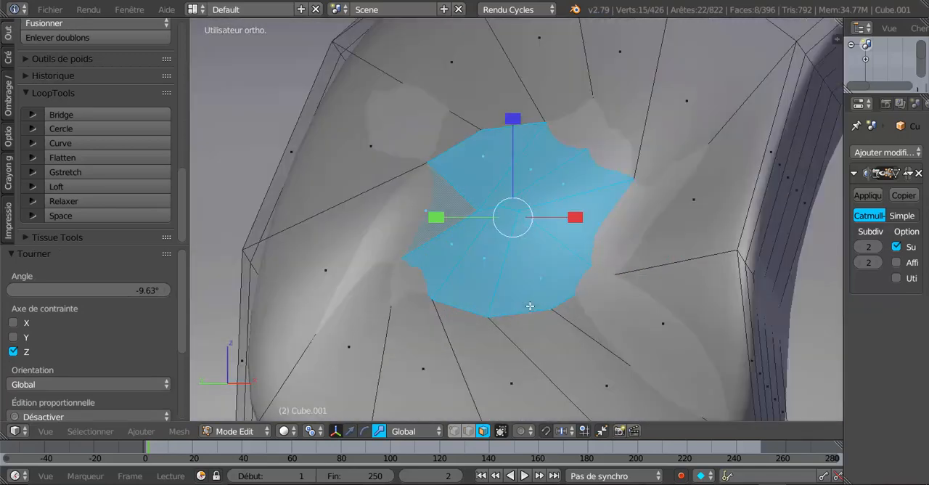
{"action": "scroll", "coordinate": [530, 305], "scroll_direction": "down", "scroll_amount": 5}
{"action": "middle_click_drag", "start_coordinate": [530, 306], "coordinate": [551, 335]}
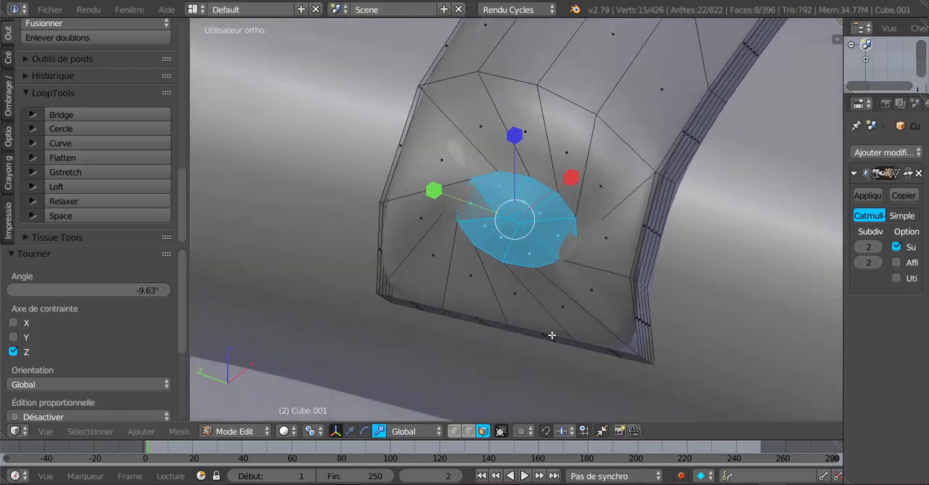
{"action": "left_click", "coordinate": [71, 157]}
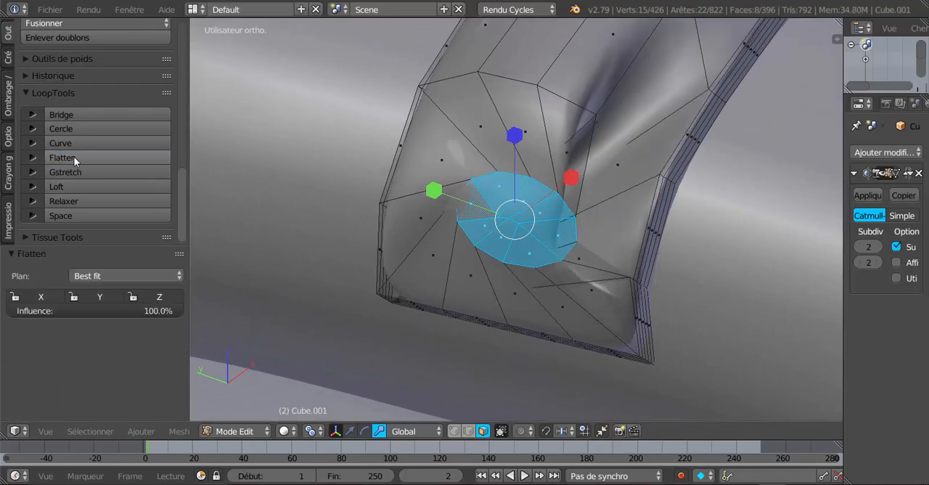
{"action": "key", "text": "ctrl+z"}
Try rotating the circular patch 5.44° as seen from the band's end, and undo the rotation
{"action": "mouse_move", "coordinate": [511, 224]}
{"action": "middle_mouse_down"}
{"action": "mouse_move", "coordinate": [514, 202]}
{"action": "mouse_move", "coordinate": [545, 269]}
{"action": "mouse_move", "coordinate": [599, 241]}
{"action": "mouse_move", "coordinate": [593, 149]}
{"action": "mouse_move", "coordinate": [534, 297]}
{"action": "mouse_move", "coordinate": [519, 394]}
{"action": "mouse_move", "coordinate": [535, 346]}
{"action": "mouse_move", "coordinate": [585, 353]}
{"action": "mouse_move", "coordinate": [614, 287]}
{"action": "mouse_move", "coordinate": [595, 240]}
{"action": "middle_mouse_up"}
{"action": "key", "text": "z"}
{"action": "key", "text": "z"}
{"action": "key", "text": "r"}
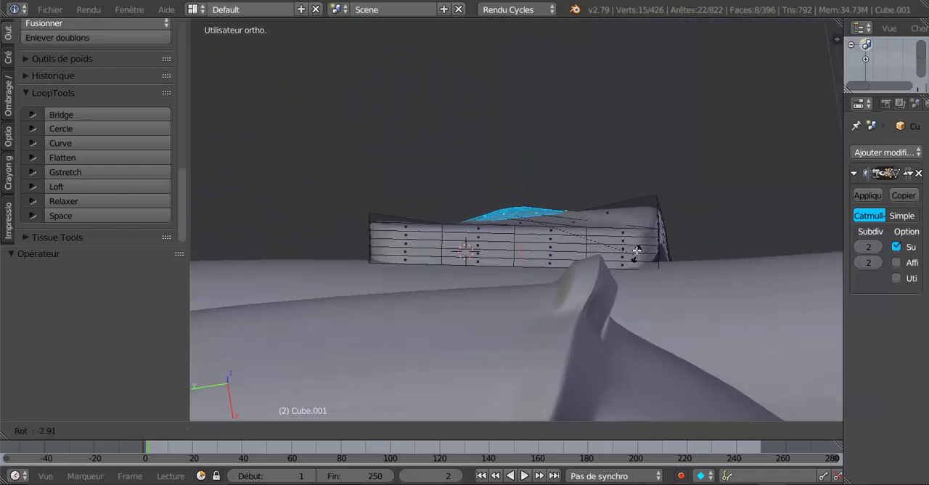
{"action": "left_click", "coordinate": [614, 263]}
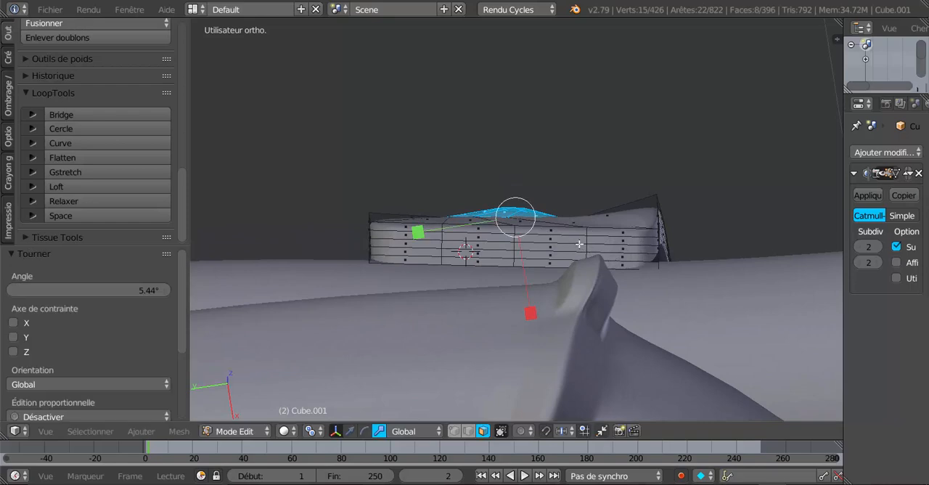
{"action": "key", "text": "ctrl+z"}
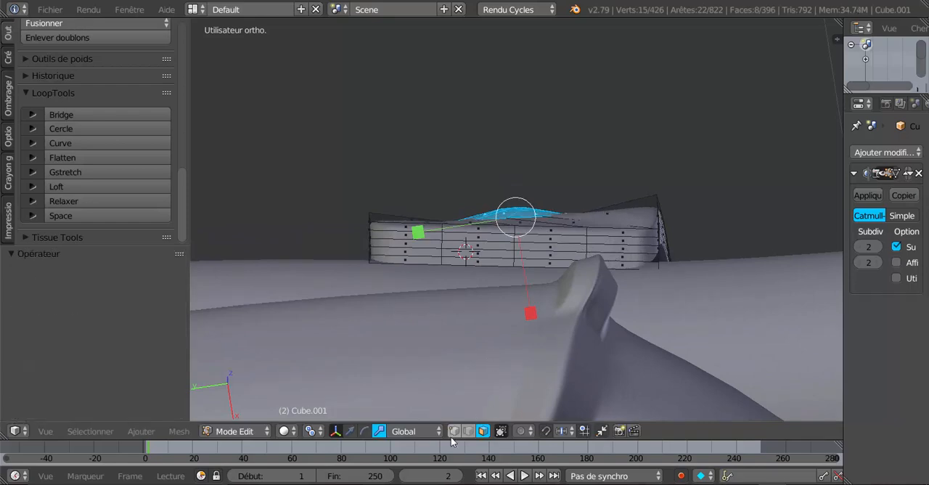
Move the circular patch -0.031 along X so it stands out from the band's surface
{"action": "left_click", "coordinate": [413, 432]}
{"action": "left_click", "coordinate": [409, 417]}
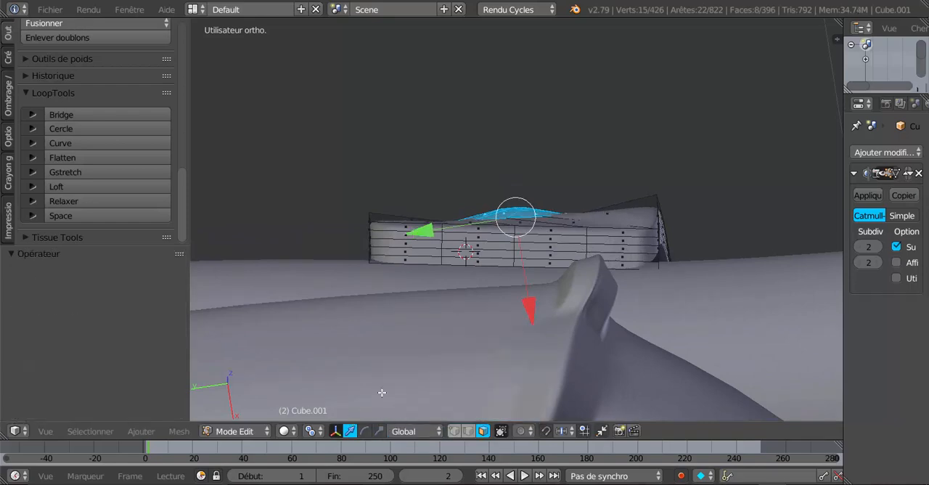
{"action": "left_click_drag", "start_coordinate": [524, 310], "coordinate": [534, 273]}
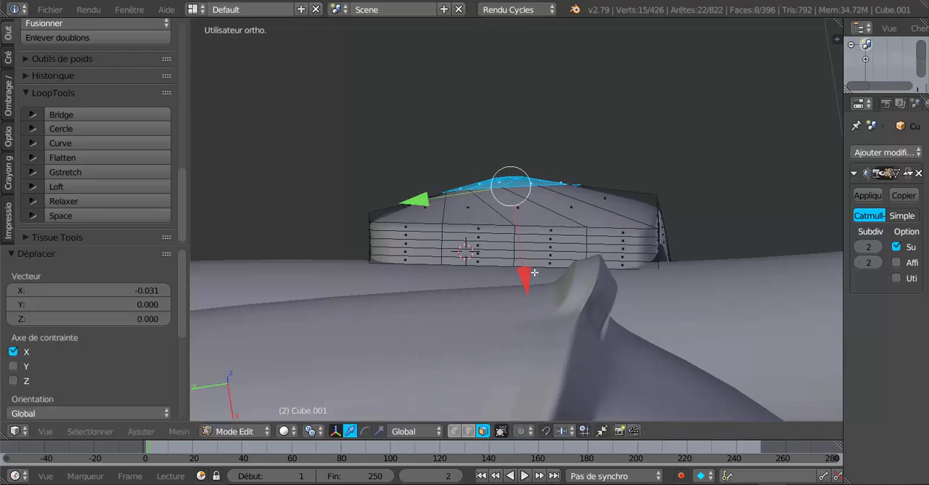
{"action": "middle_click_drag", "start_coordinate": [617, 242], "coordinate": [625, 264]}
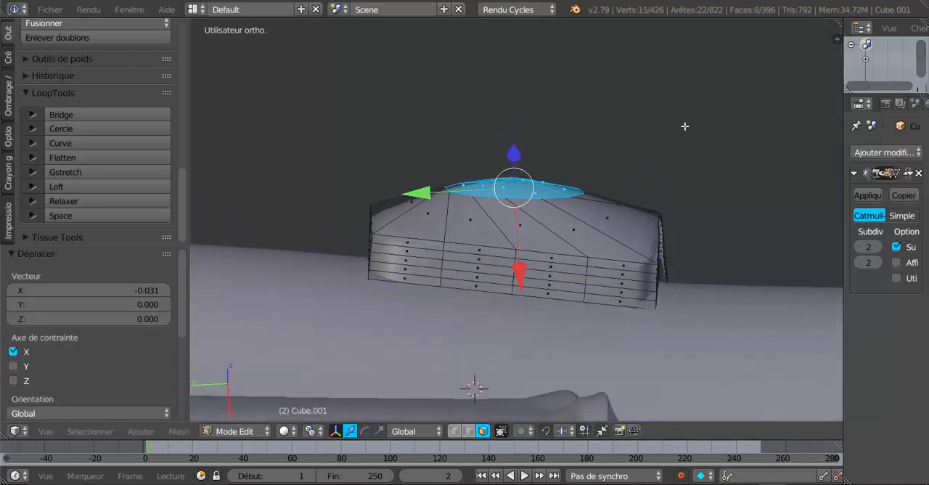
From the left orthographic view, rotate the circular patch -0.376° and scale it to 0.707 along Y to round it
{"action": "key", "text": "ctrl+KP_3"}
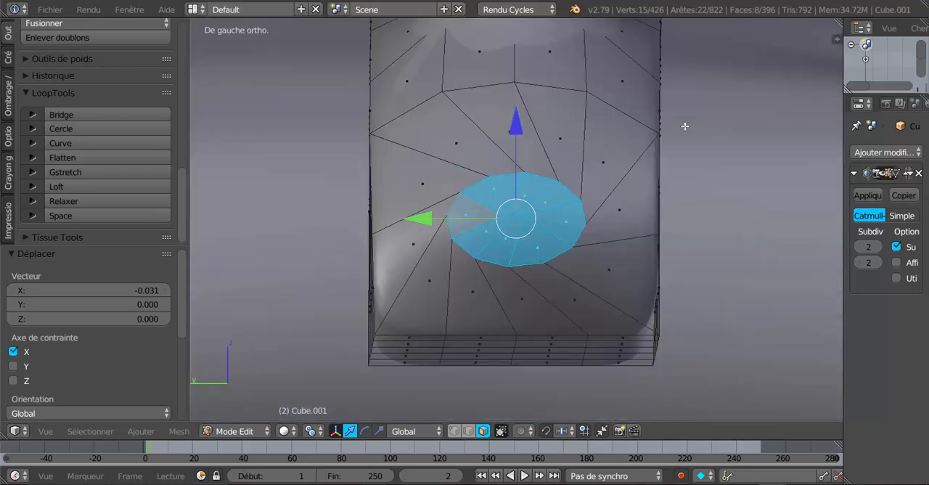
{"action": "key", "text": "r"}
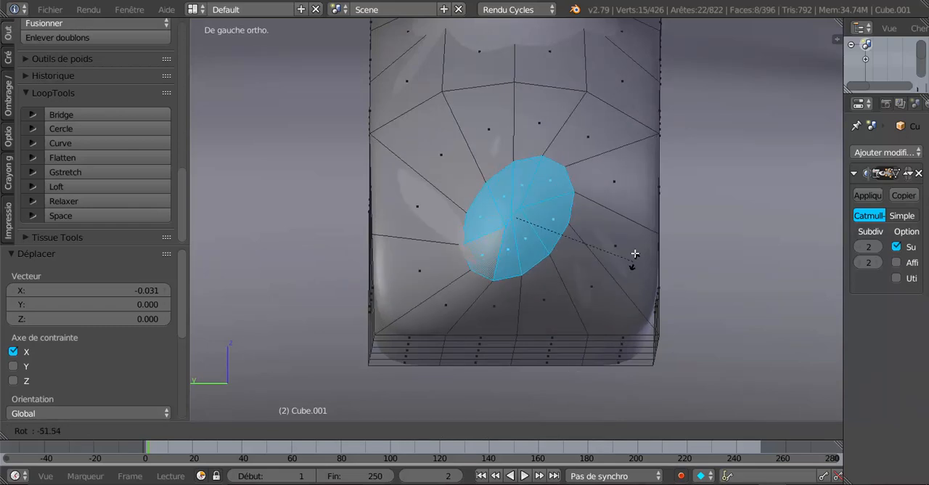
{"action": "left_click", "coordinate": [564, 377]}
{"action": "left_click", "coordinate": [379, 431]}
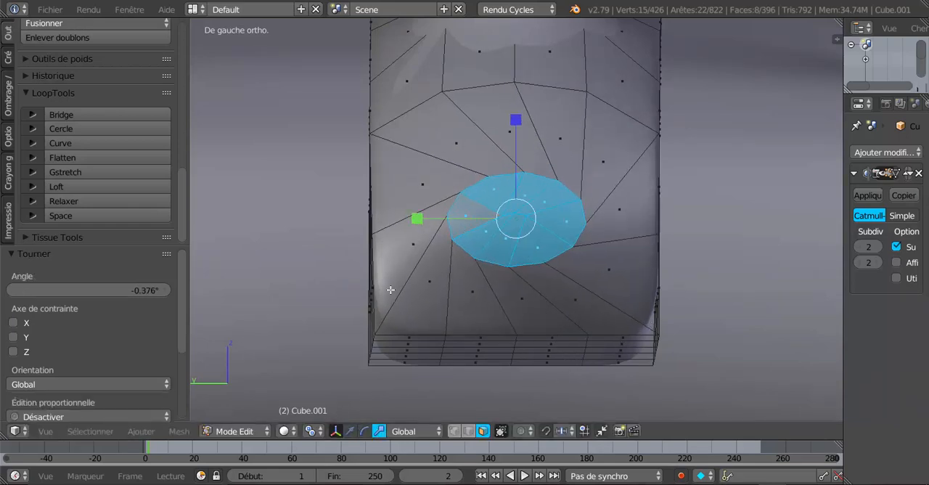
{"action": "left_click_drag", "start_coordinate": [419, 216], "coordinate": [448, 212]}
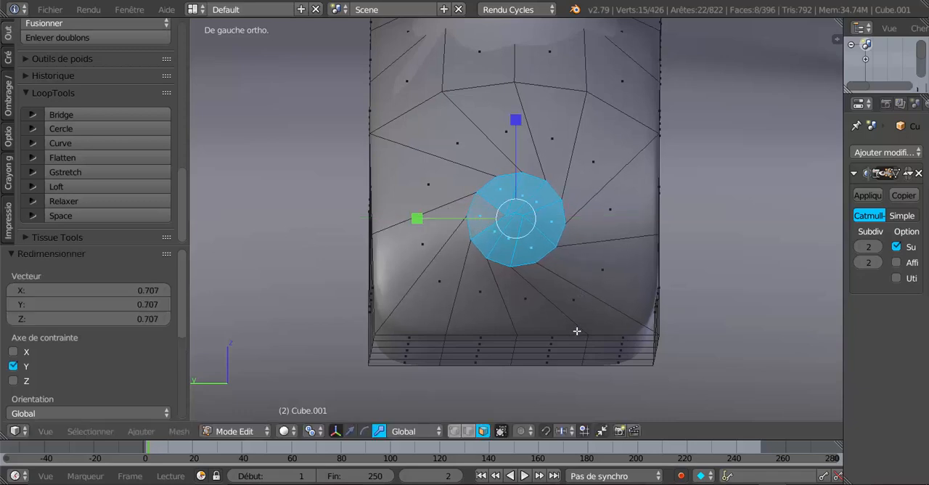
Rotate the circular patch -37.9° to straighten the surrounding edges and enlarge it uniformly by 1.866
{"action": "key", "text": "r"}
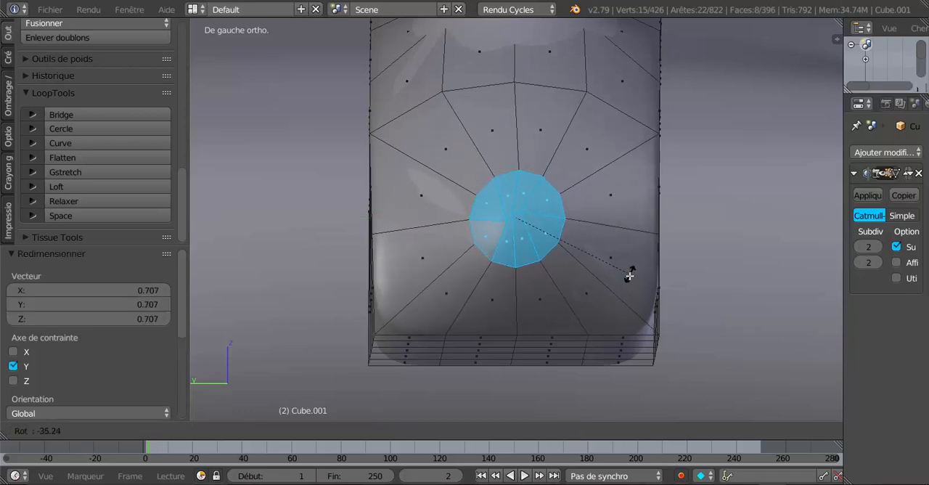
{"action": "left_click", "coordinate": [632, 269]}
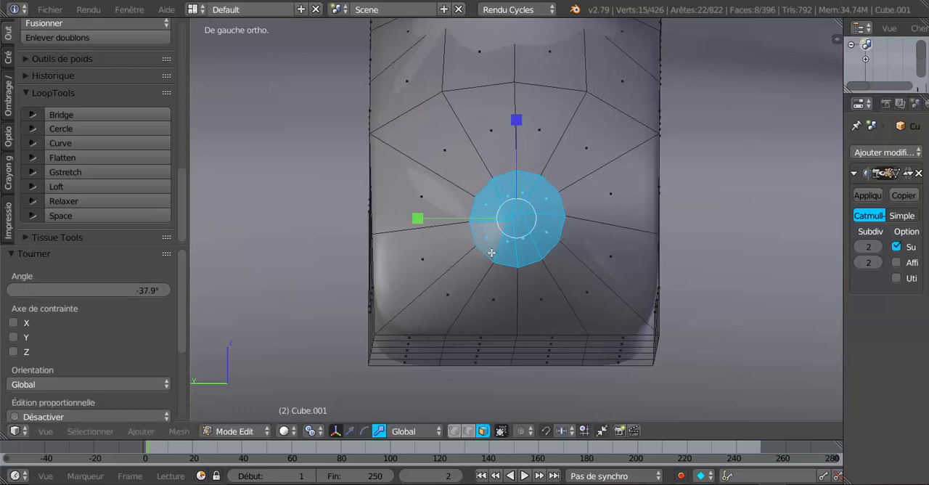
{"action": "left_click", "coordinate": [588, 310]}
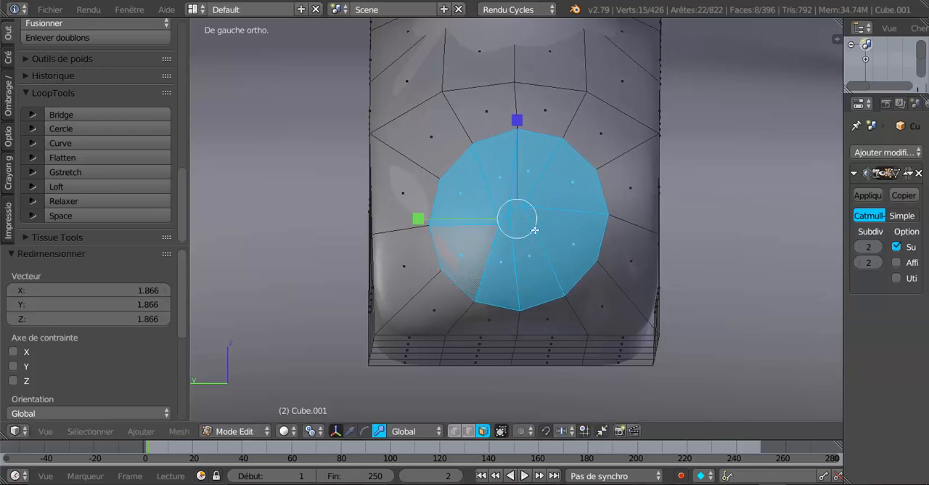
Delete the faces of the circular patch to leave a round opening at the band's end
{"action": "key", "text": "x"}
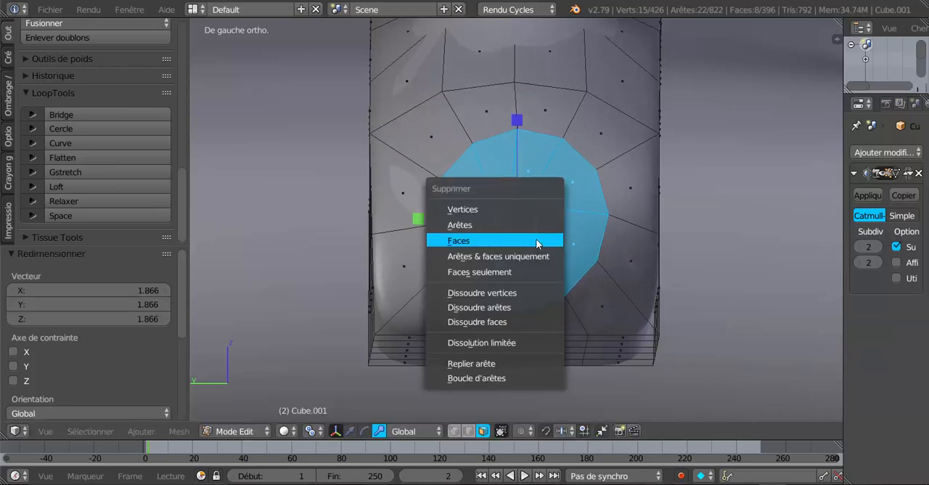
{"action": "left_click", "coordinate": [535, 239]}
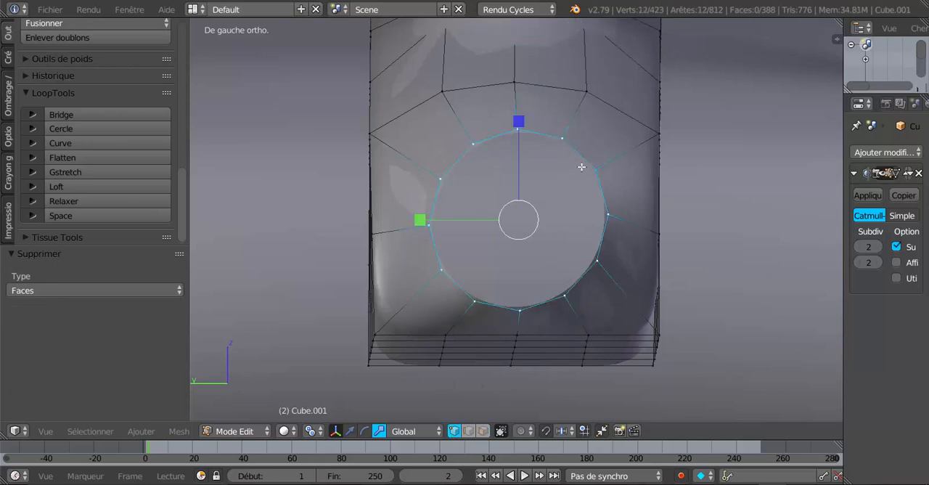
{"action": "scroll", "coordinate": [580, 170], "scroll_direction": "down", "scroll_amount": 1}
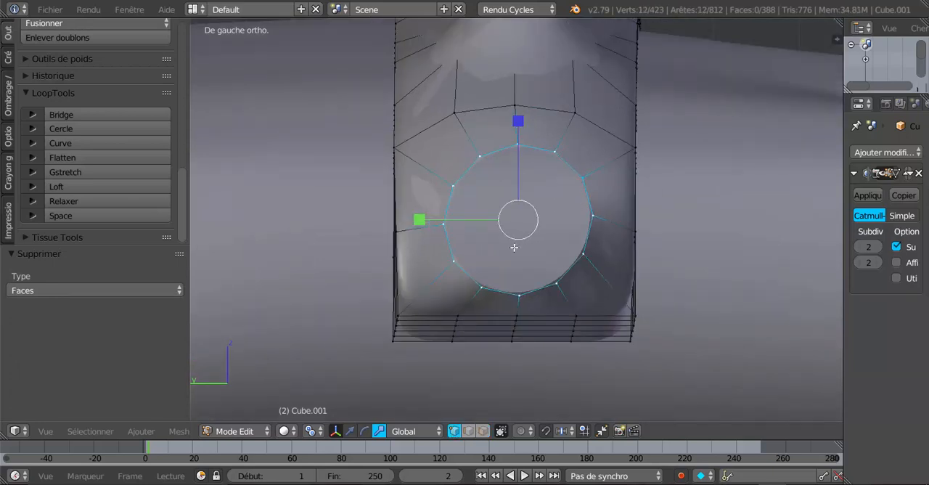
Looking along the band's end, rotate the opening's edge loop 10.9° to level it with the surface
{"action": "middle_click_drag", "start_coordinate": [570, 248], "coordinate": [556, 221]}
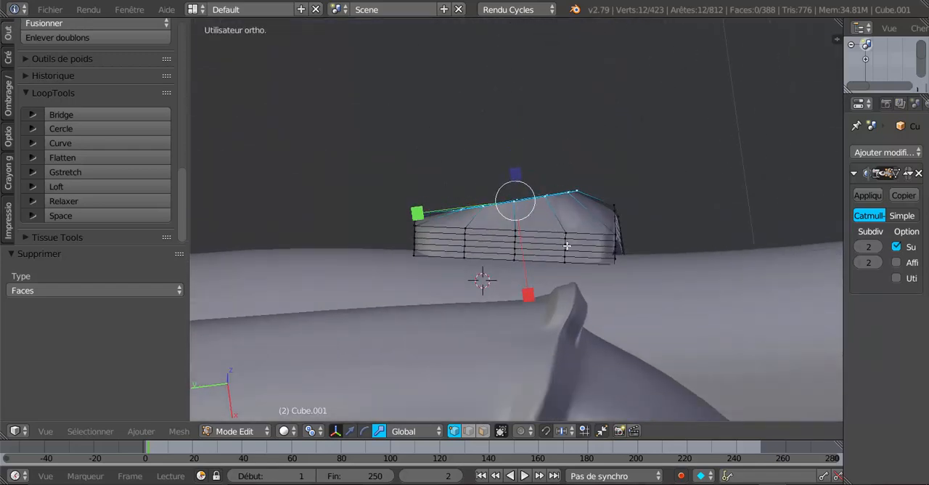
{"action": "middle_click_drag", "start_coordinate": [601, 265], "coordinate": [595, 256]}
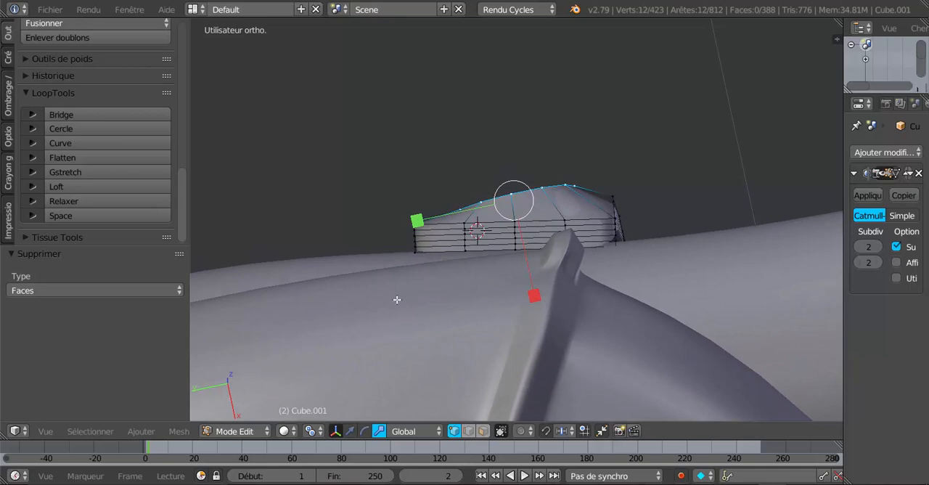
{"action": "middle_click_drag", "start_coordinate": [397, 299], "coordinate": [398, 307]}
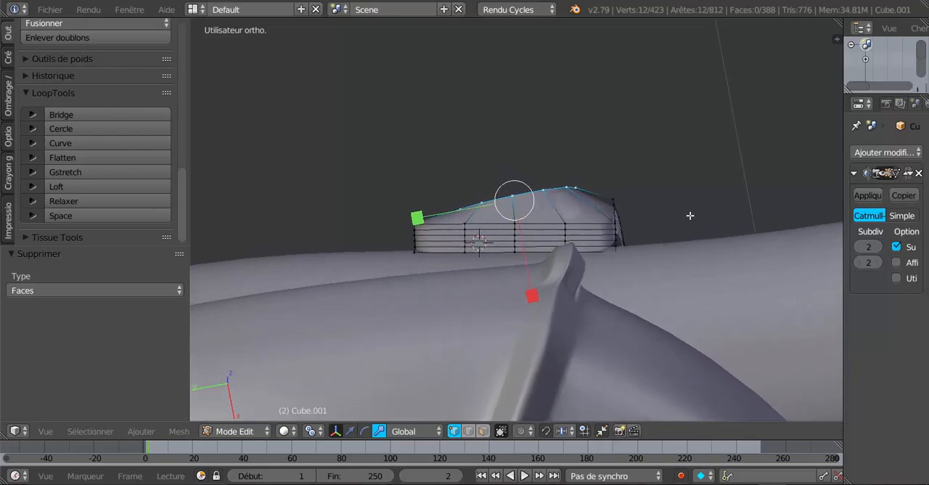
{"action": "key", "text": "r"}
{"action": "left_click", "coordinate": [684, 257]}
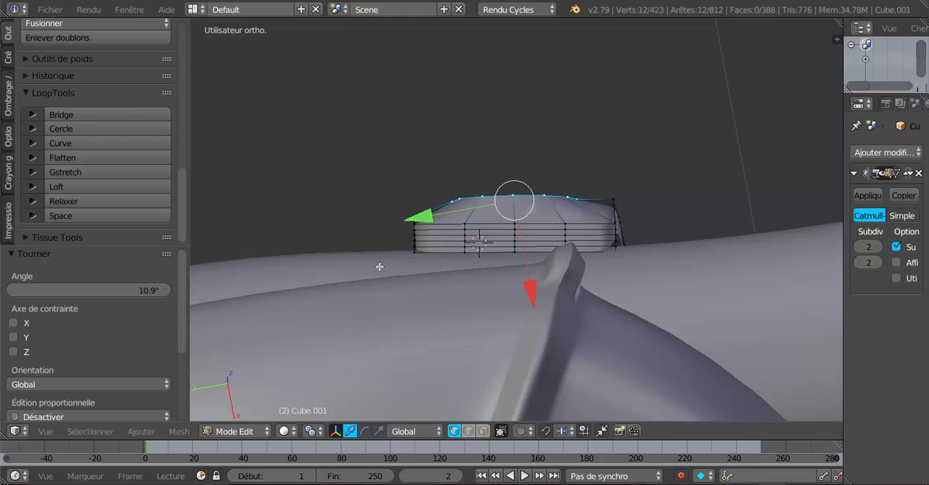
Shift the opening's edge loop -0.010 along Y and fine-tune its position along X and Y
{"action": "left_click_drag", "start_coordinate": [408, 219], "coordinate": [420, 219]}
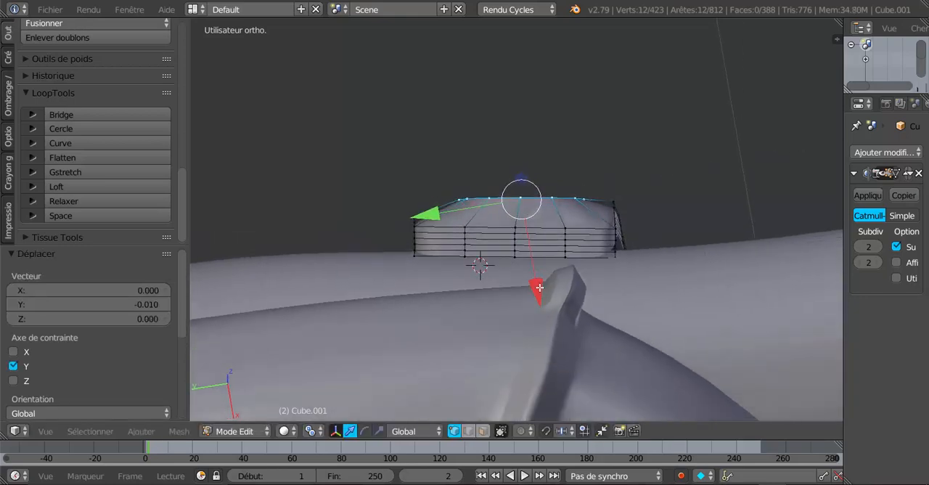
{"action": "left_click_drag", "start_coordinate": [539, 287], "coordinate": [537, 298]}
{"action": "left_click_drag", "start_coordinate": [425, 222], "coordinate": [427, 224]}
From the opposite side of the band, rotate the opening's edge loop 6.66° and move it 0.013 along Y
{"action": "middle_click_drag", "start_coordinate": [528, 249], "coordinate": [364, 367]}
{"action": "key", "text": "r"}
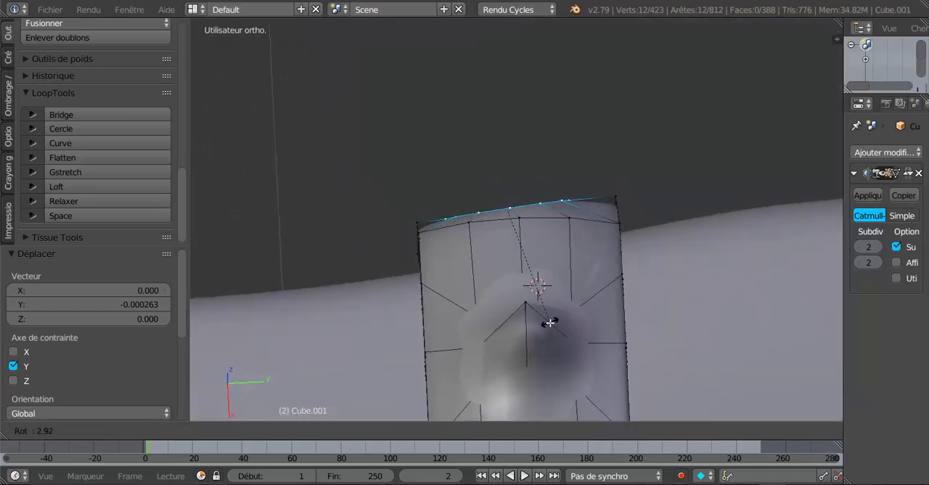
{"action": "left_click", "coordinate": [545, 331]}
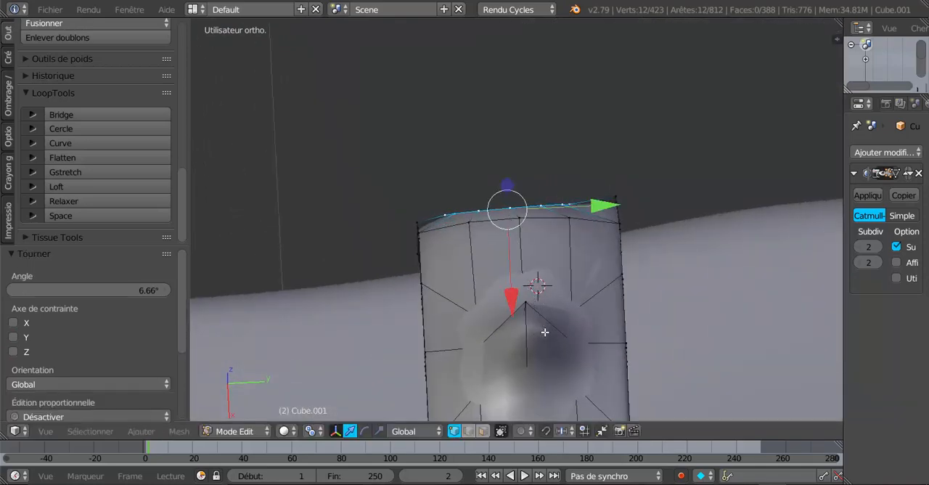
{"action": "key", "text": "g"}
{"action": "key", "text": "y"}
{"action": "left_click", "coordinate": [612, 208]}
Rotate the opening's edge loop 4.64° to follow the band's tilt, and check the smoothed shape in Object Mode
{"action": "middle_click_drag", "start_coordinate": [610, 235], "coordinate": [773, 270]}
{"action": "middle_click_drag", "start_coordinate": [529, 263], "coordinate": [511, 194]}
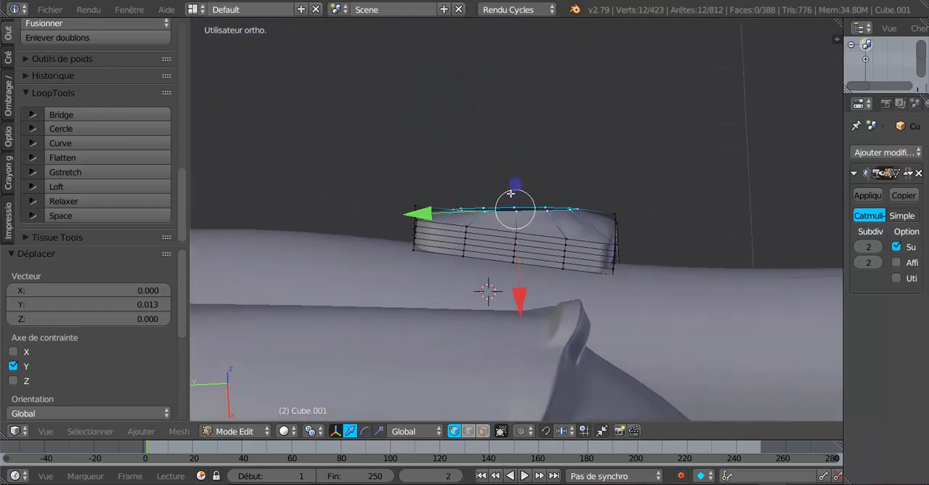
{"action": "middle_click_drag", "start_coordinate": [609, 257], "coordinate": [600, 254]}
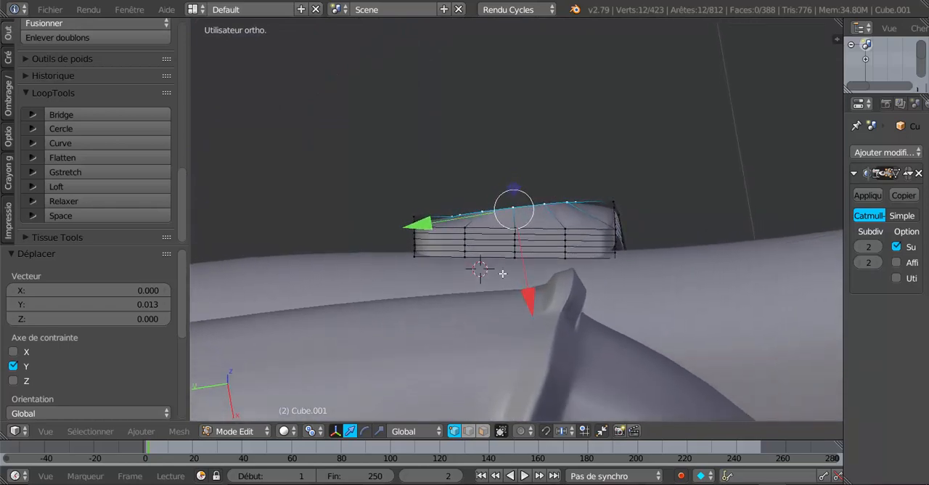
{"action": "mouse_move", "coordinate": [347, 332]}
{"action": "middle_mouse_down"}
{"action": "mouse_move", "coordinate": [444, 376]}
{"action": "mouse_move", "coordinate": [535, 322]}
{"action": "mouse_move", "coordinate": [607, 145]}
{"action": "mouse_move", "coordinate": [537, 193]}
{"action": "middle_mouse_up"}
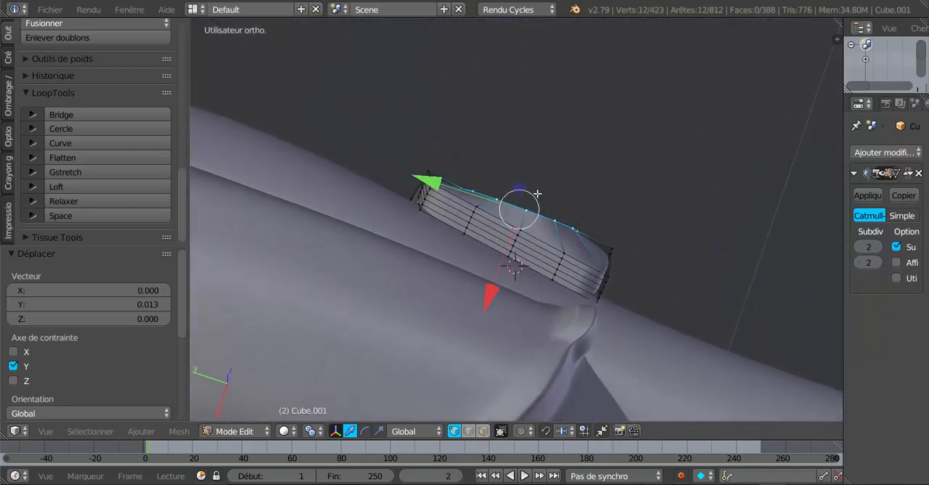
{"action": "key", "text": "r"}
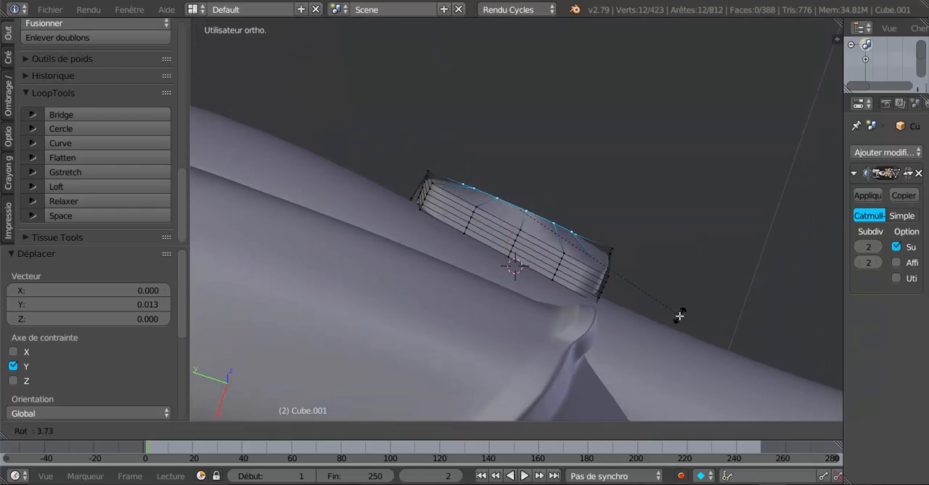
{"action": "left_click", "coordinate": [679, 318]}
{"action": "middle_click_drag", "start_coordinate": [622, 283], "coordinate": [589, 230]}
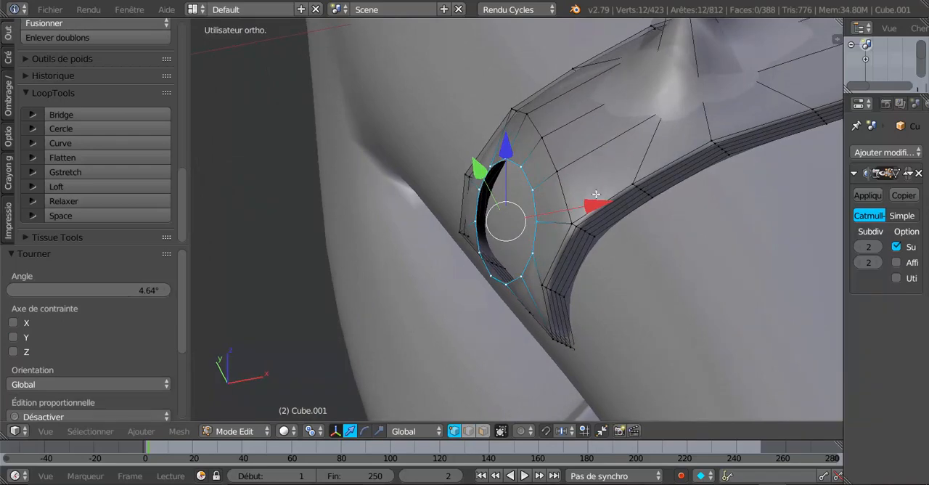
{"action": "left_click_drag", "start_coordinate": [596, 196], "coordinate": [593, 209]}
{"action": "middle_click_drag", "start_coordinate": [593, 209], "coordinate": [527, 180]}
{"action": "key", "text": "Tab"}
{"action": "middle_click_drag", "start_coordinate": [414, 259], "coordinate": [443, 276]}
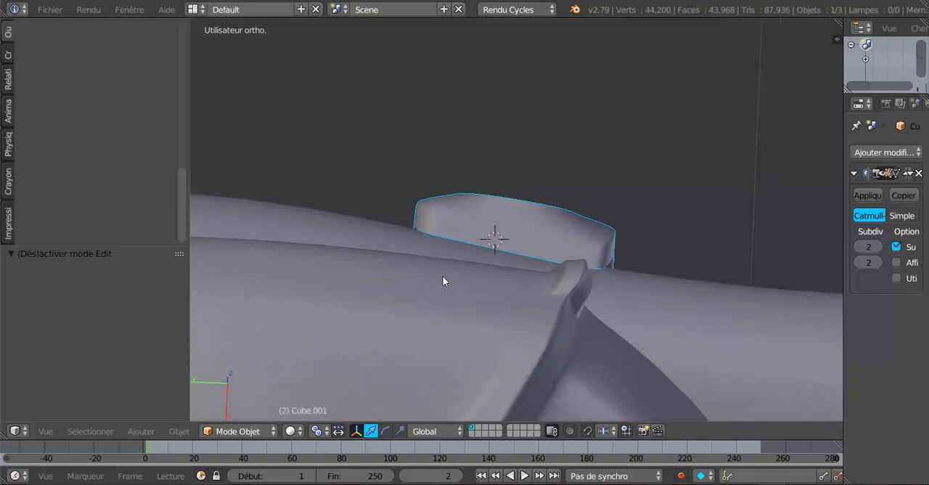
Rotate the opening's edge loop 2.5°, nudge it along X, and inspect the band in Object Mode
{"action": "key", "text": "Tab"}
{"action": "mouse_move", "coordinate": [523, 251]}
{"action": "middle_mouse_down"}
{"action": "mouse_move", "coordinate": [572, 251]}
{"action": "mouse_move", "coordinate": [572, 240]}
{"action": "middle_mouse_up"}
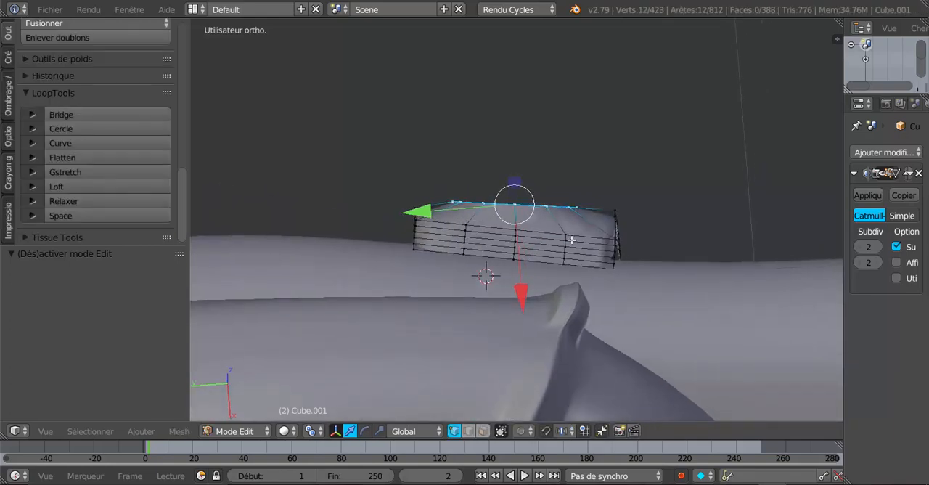
{"action": "key", "text": "r"}
{"action": "left_click", "coordinate": [608, 310]}
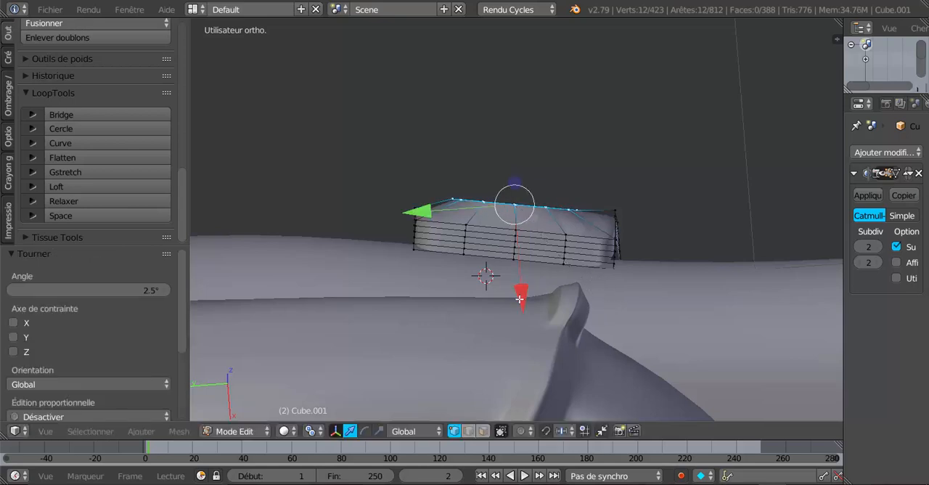
{"action": "left_click_drag", "start_coordinate": [520, 299], "coordinate": [521, 293]}
{"action": "key", "text": "Tab"}
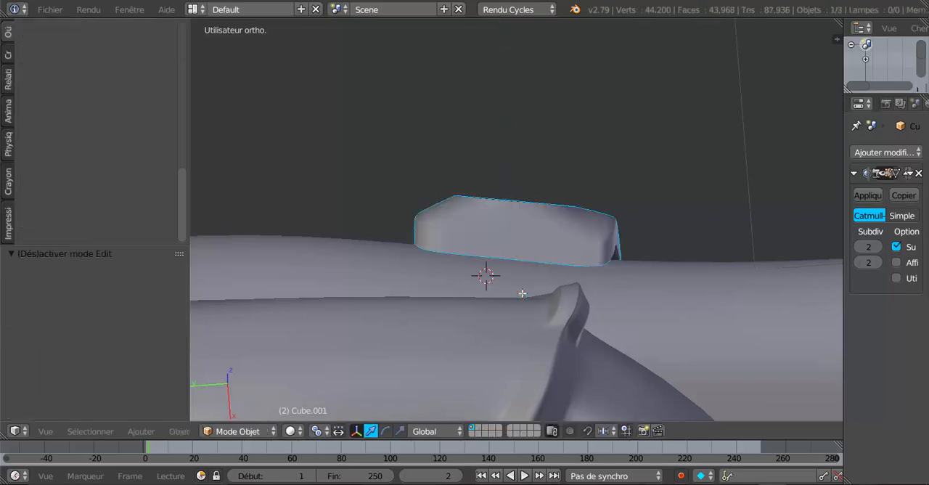
{"action": "middle_click_drag", "start_coordinate": [533, 278], "coordinate": [492, 298]}
{"action": "middle_click_drag", "start_coordinate": [547, 260], "coordinate": [501, 310]}
{"action": "middle_click_drag", "start_coordinate": [593, 292], "coordinate": [556, 302]}
Viewing the band from the spike side, rotate the opening's edge loop 8.58° to straighten it across the band
{"action": "key", "text": "Tab"}
{"action": "middle_click_drag", "start_coordinate": [540, 257], "coordinate": [369, 370]}
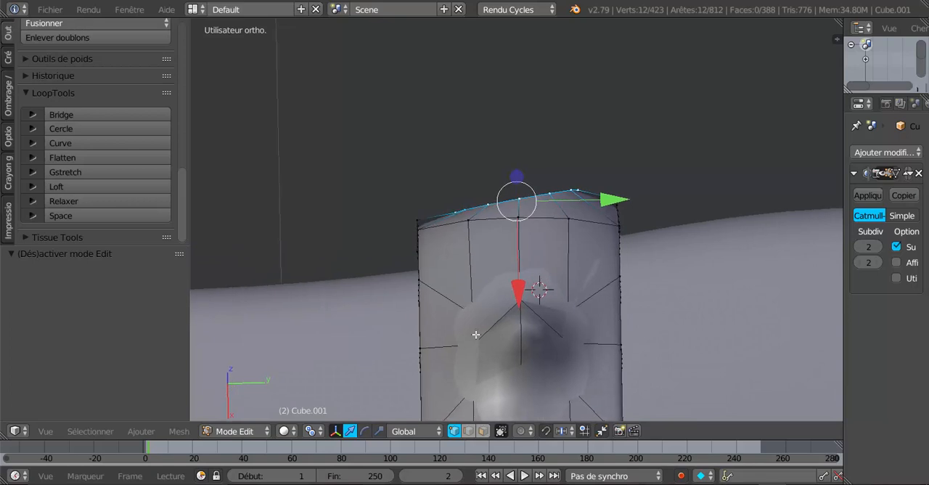
{"action": "key", "text": "r"}
{"action": "left_click", "coordinate": [569, 310]}
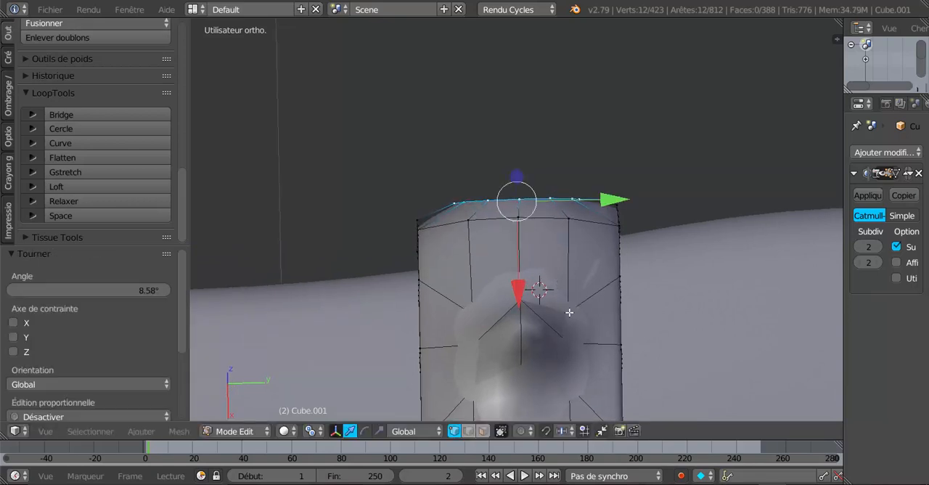
{"action": "middle_click_drag", "start_coordinate": [597, 284], "coordinate": [579, 324]}
{"action": "middle_click_drag", "start_coordinate": [476, 315], "coordinate": [602, 278]}
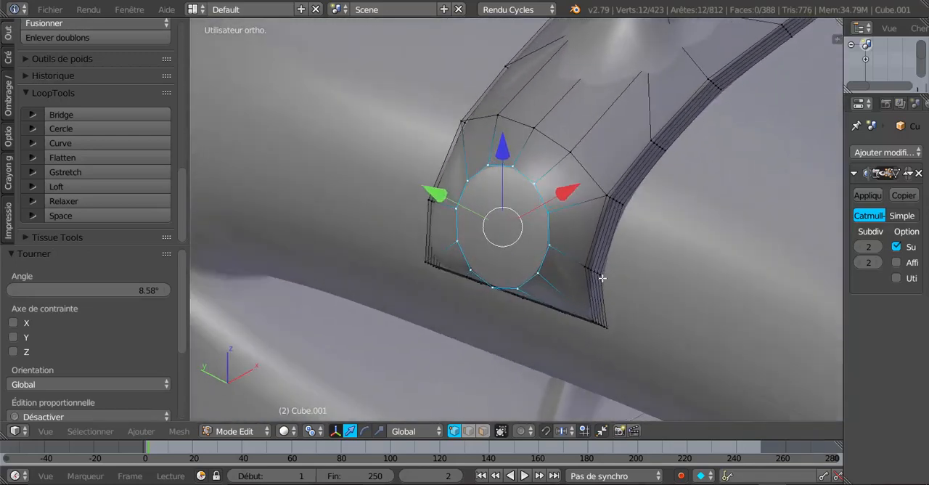
Select only the side-wall strip beside the opening, move it -0.010 along X, and inspect the band in Object Mode
{"action": "key", "text": "a"}
{"action": "mouse_move", "coordinate": [617, 257]}
{"action": "left_mouse_down"}
{"action": "mouse_move", "coordinate": [611, 201]}
{"action": "mouse_move", "coordinate": [603, 270]}
{"action": "left_mouse_up"}
{"action": "middle_click_drag", "start_coordinate": [626, 294], "coordinate": [607, 299]}
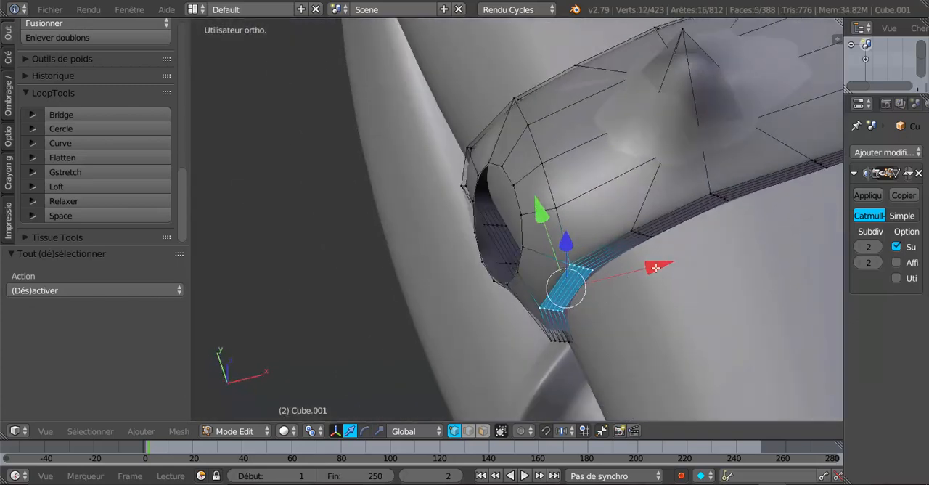
{"action": "left_click_drag", "start_coordinate": [655, 268], "coordinate": [650, 273]}
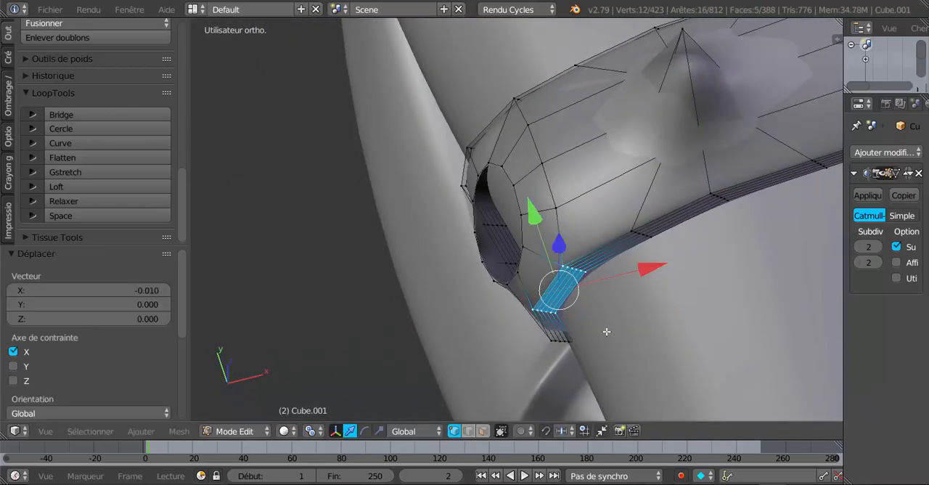
{"action": "key", "text": "Tab"}
{"action": "middle_click_drag", "start_coordinate": [616, 306], "coordinate": [693, 148]}
{"action": "middle_click_drag", "start_coordinate": [600, 275], "coordinate": [687, 251]}
With the opening's loop and the adjacent side-wall vertices selected, rotate them 5.19° about Z
{"action": "key", "text": "Tab"}
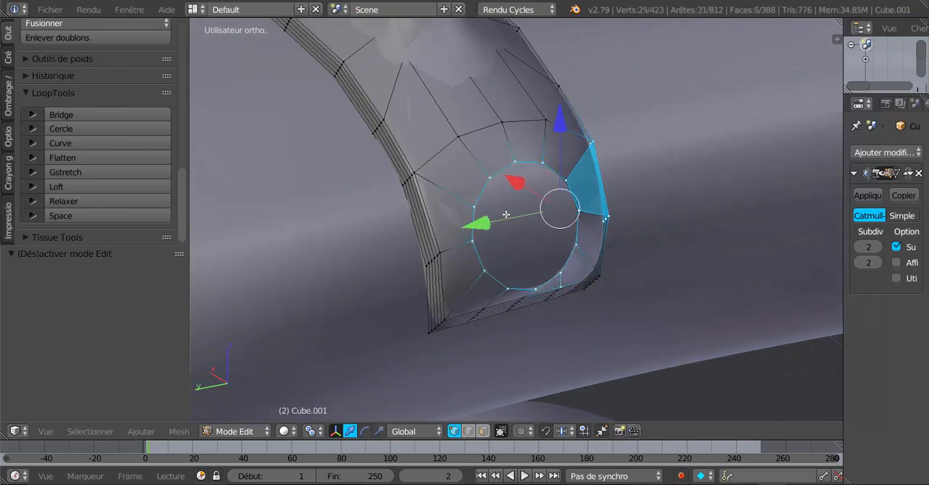
{"action": "middle_click_drag", "start_coordinate": [506, 214], "coordinate": [456, 278]}
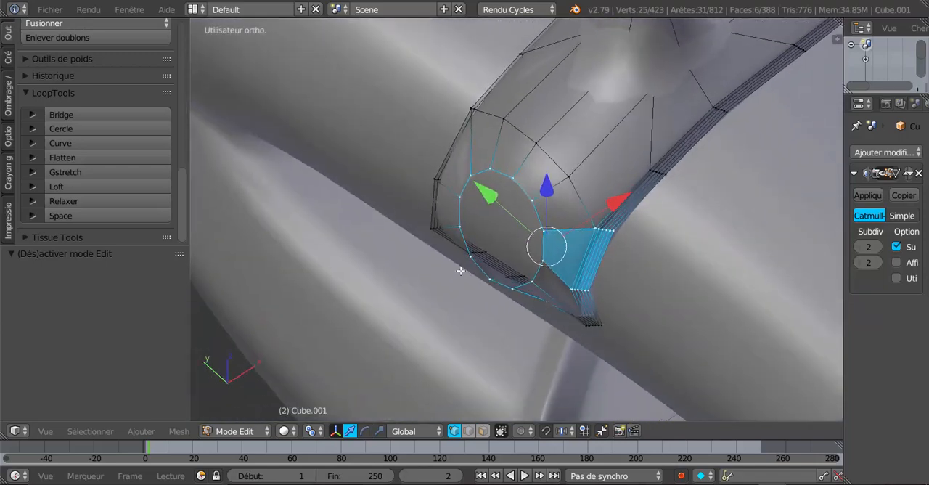
{"action": "middle_click_drag", "start_coordinate": [638, 336], "coordinate": [636, 308]}
{"action": "key", "text": "r"}
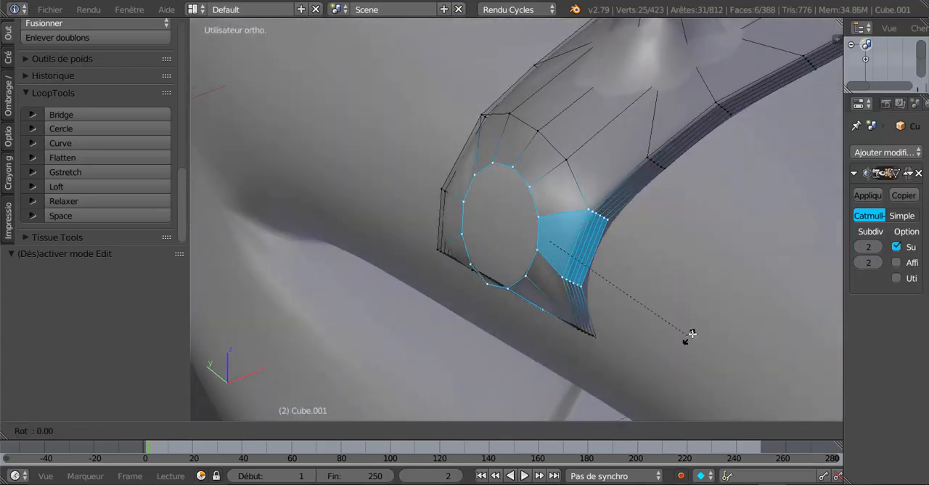
{"action": "left_click", "coordinate": [699, 324]}
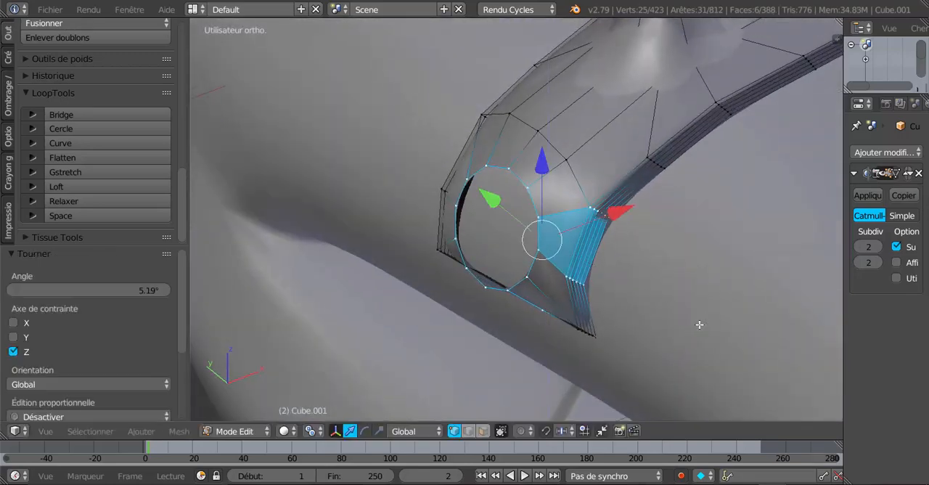
Looking along the band's end, rotate the opening's loop and side-wall vertices again, and check the smoothed result
{"action": "middle_click_drag", "start_coordinate": [617, 280], "coordinate": [686, 158]}
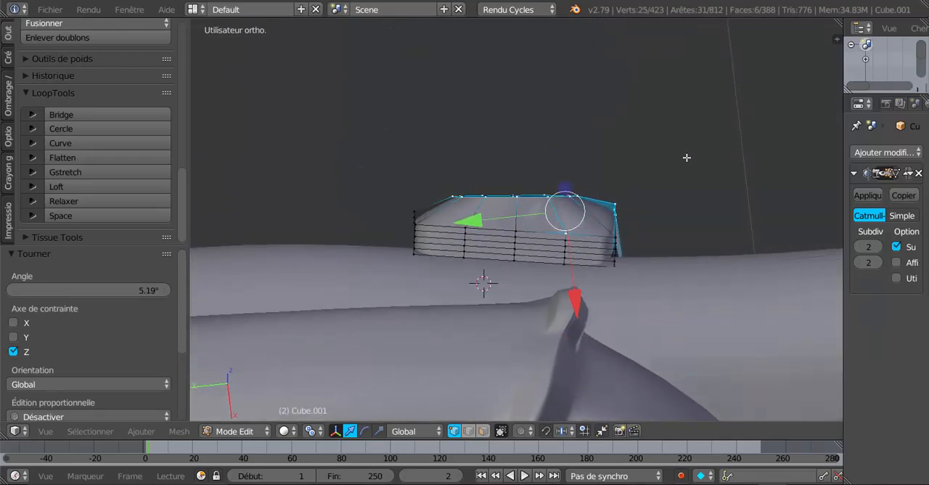
{"action": "mouse_move", "coordinate": [469, 295]}
{"action": "middle_mouse_down"}
{"action": "mouse_move", "coordinate": [484, 297]}
{"action": "mouse_move", "coordinate": [472, 296]}
{"action": "middle_mouse_up"}
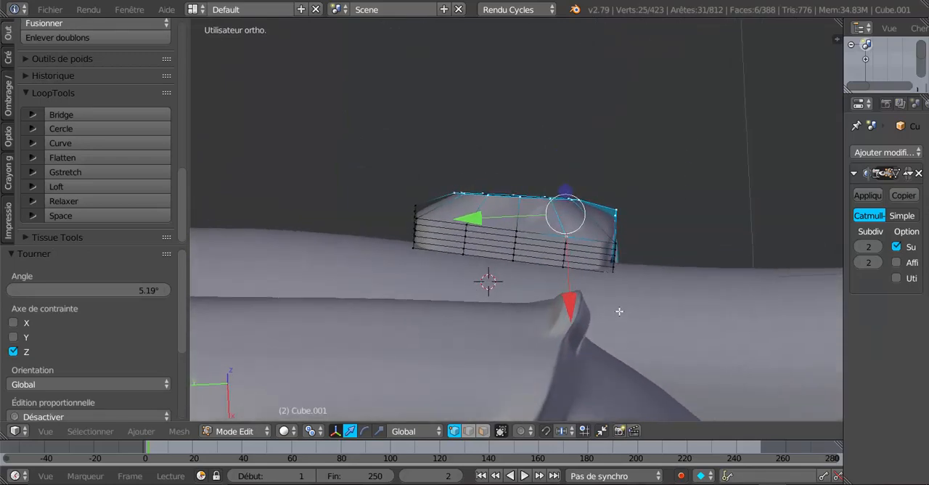
{"action": "key", "text": "r"}
{"action": "left_click", "coordinate": [637, 324]}
{"action": "middle_click_drag", "start_coordinate": [637, 324], "coordinate": [630, 289]}
{"action": "key", "text": "Tab"}
{"action": "key", "text": "Tab"}
{"action": "scroll", "coordinate": [578, 268], "scroll_direction": "up", "scroll_amount": 3}
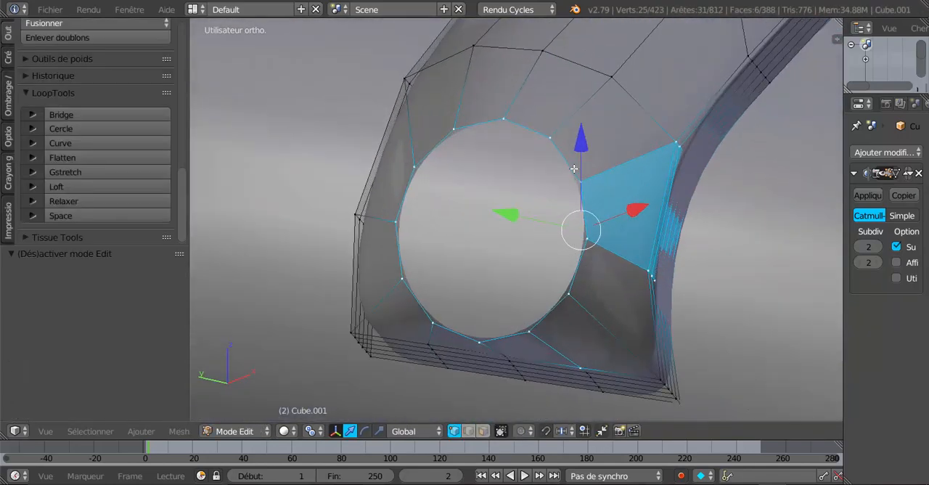
Select only the opening's edge loop and move it 0.015 along X toward the band
{"action": "right_click", "coordinate": [574, 169], "text": "alt"}
{"action": "middle_click_drag", "start_coordinate": [573, 244], "coordinate": [568, 273]}
{"action": "key", "text": "g"}
{"action": "left_click", "coordinate": [573, 214]}
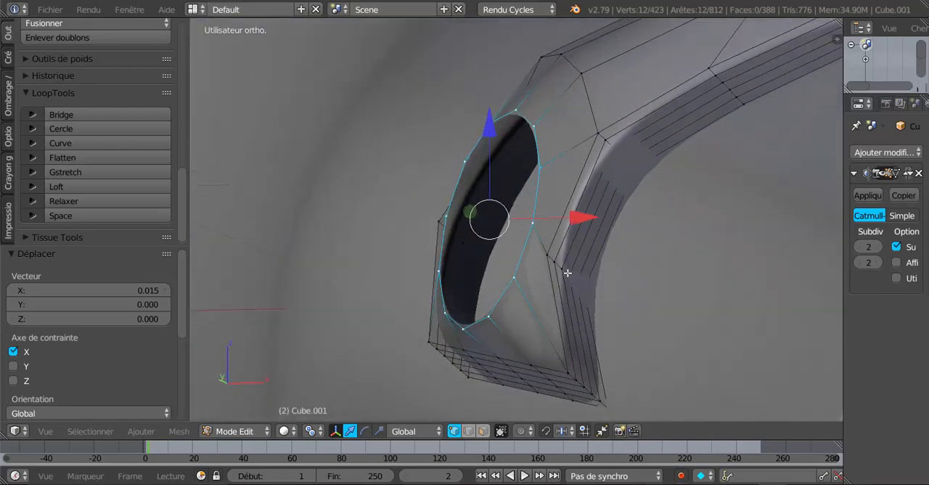
Select the row of side-wall vertices beside the opening, scale it uniformly by 0.770, and inspect the band in Object Mode
{"action": "key", "text": "a"}
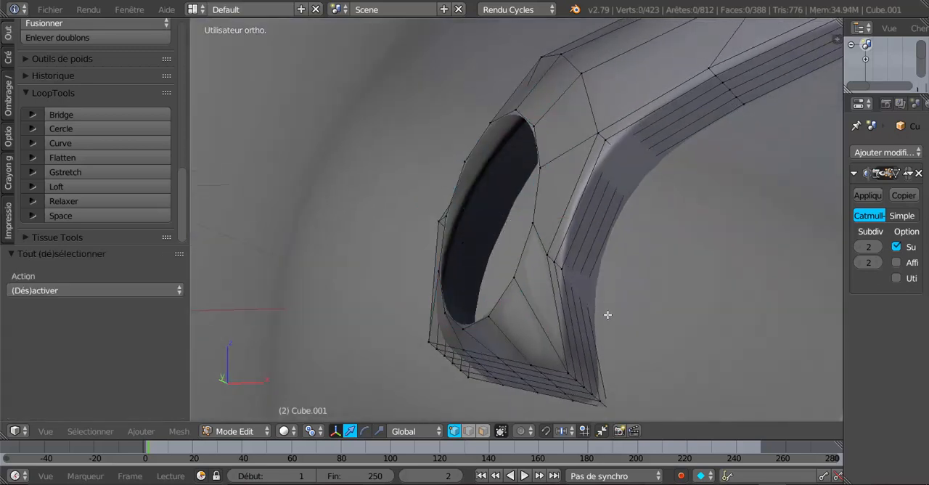
{"action": "key", "text": "s"}
{"action": "left_click", "coordinate": [647, 341]}
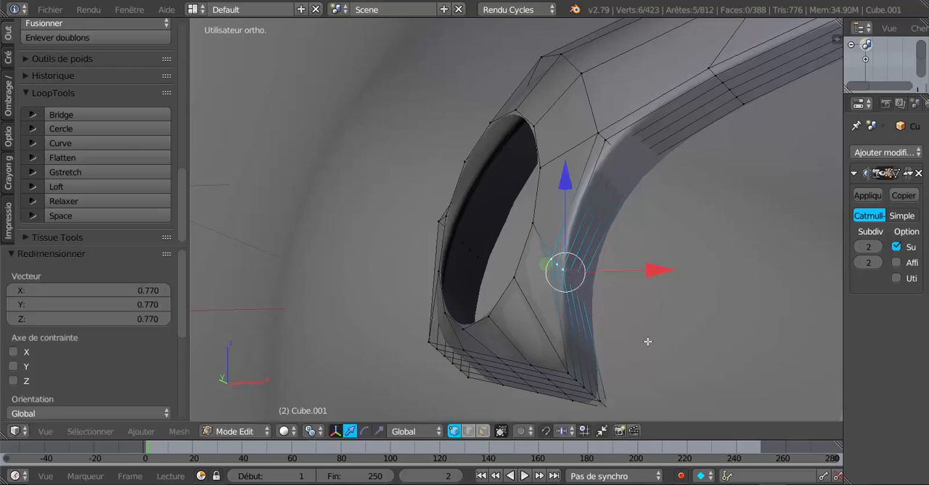
{"action": "key", "text": "Tab"}
{"action": "middle_click_drag", "start_coordinate": [642, 328], "coordinate": [401, 305]}
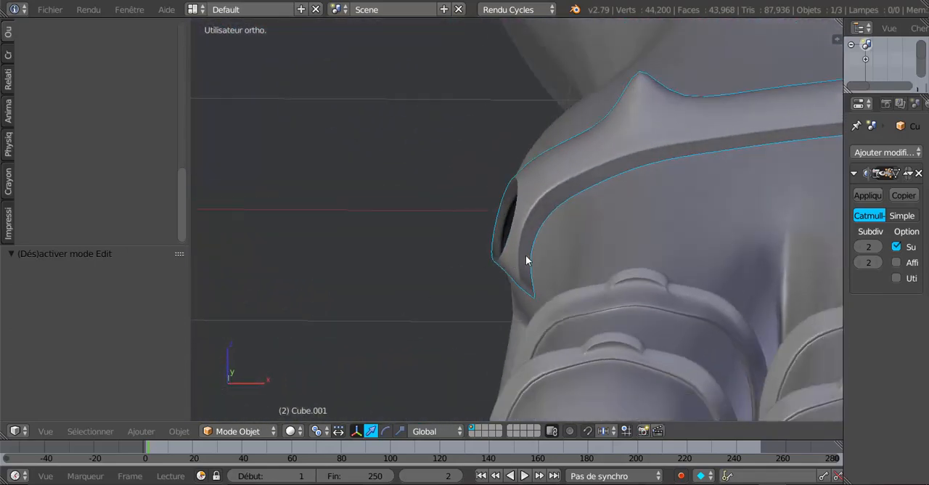
Select the opening's edge loop in the left view and extrude it inward at a scale of about 0.818
{"action": "key", "text": "Tab"}
{"action": "key", "text": "c"}
{"action": "scroll", "coordinate": [529, 254], "scroll_direction": "up", "scroll_amount": 1}
{"action": "middle_click_drag", "start_coordinate": [554, 260], "coordinate": [666, 326]}
{"action": "middle_click_drag", "start_coordinate": [566, 281], "coordinate": [589, 291]}
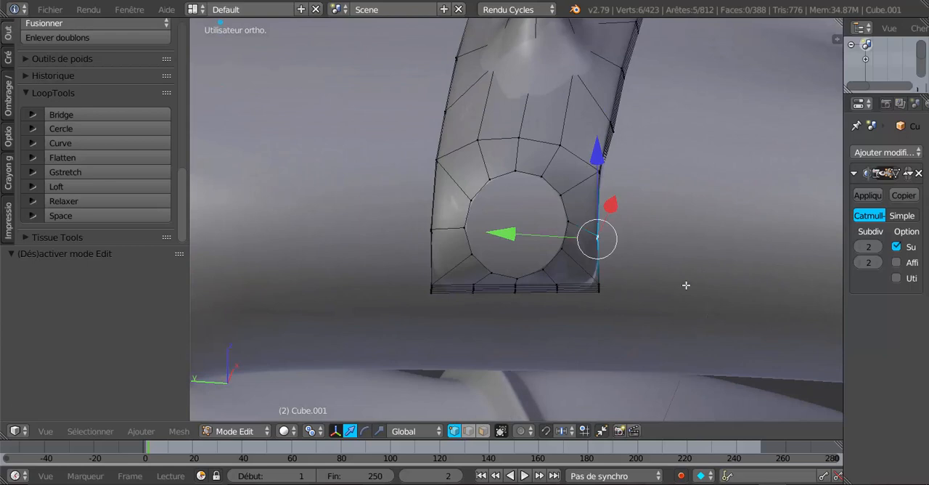
{"action": "middle_click_drag", "start_coordinate": [686, 285], "coordinate": [689, 278]}
{"action": "key", "text": "ctrl+KP_3"}
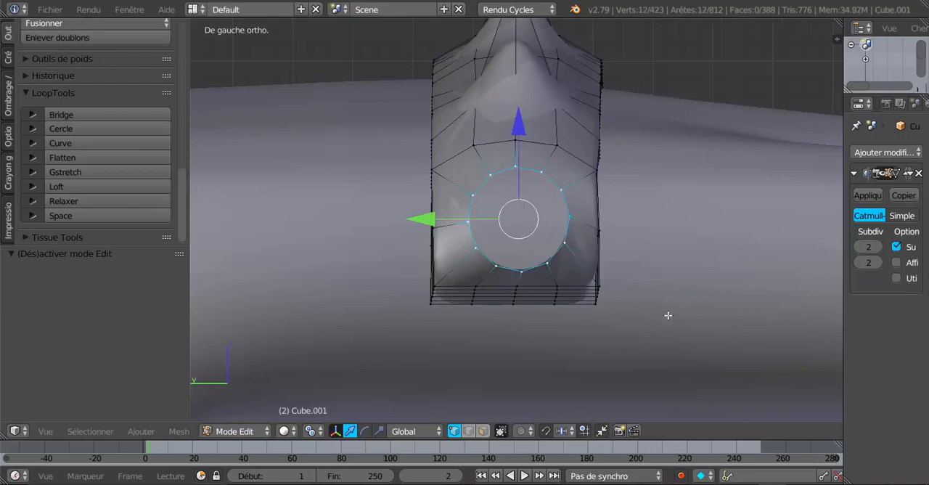
{"action": "key", "text": "s"}
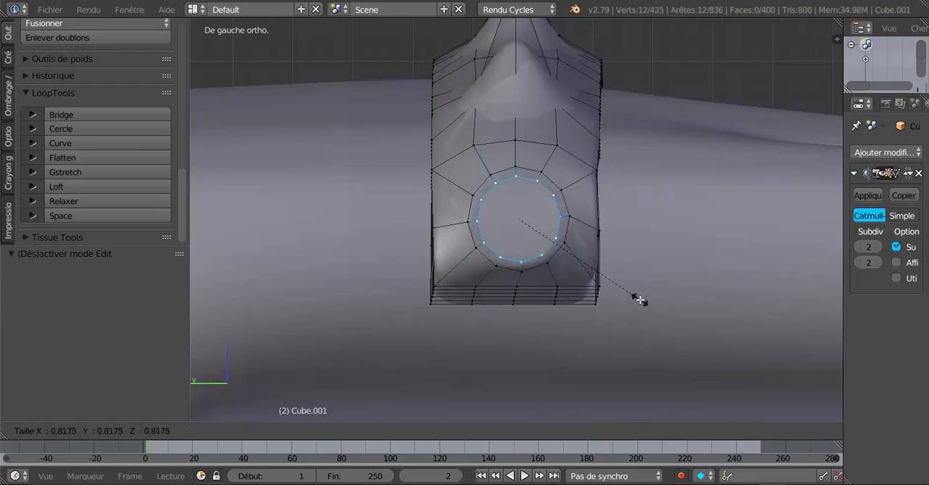
{"action": "left_click", "coordinate": [639, 300]}
Extrude the inner ring outward by -0.018 along X, then shift it 0.008 and -0.000682 along Z
{"action": "middle_click_drag", "start_coordinate": [597, 312], "coordinate": [510, 271]}
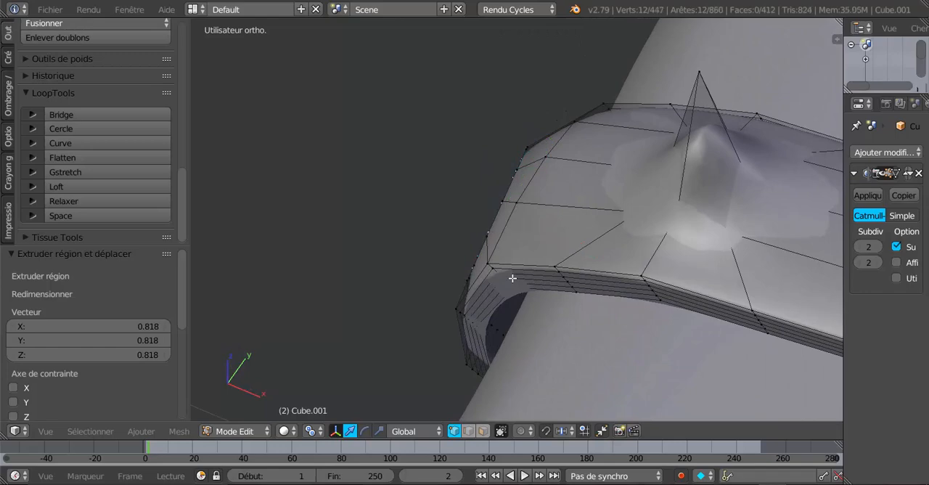
{"action": "mouse_move", "coordinate": [581, 248]}
{"action": "left_mouse_down"}
{"action": "mouse_move", "coordinate": [570, 234]}
{"action": "mouse_move", "coordinate": [566, 247]}
{"action": "left_mouse_up"}
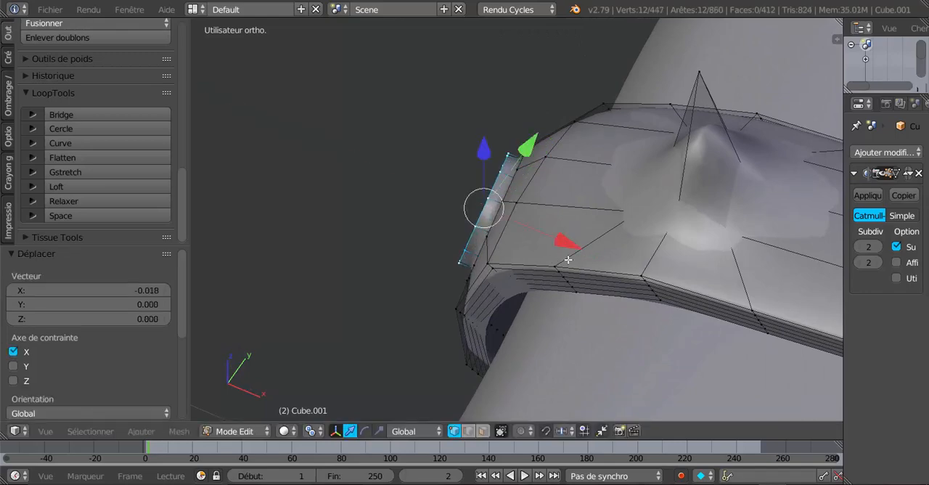
{"action": "middle_click_drag", "start_coordinate": [566, 247], "coordinate": [691, 220]}
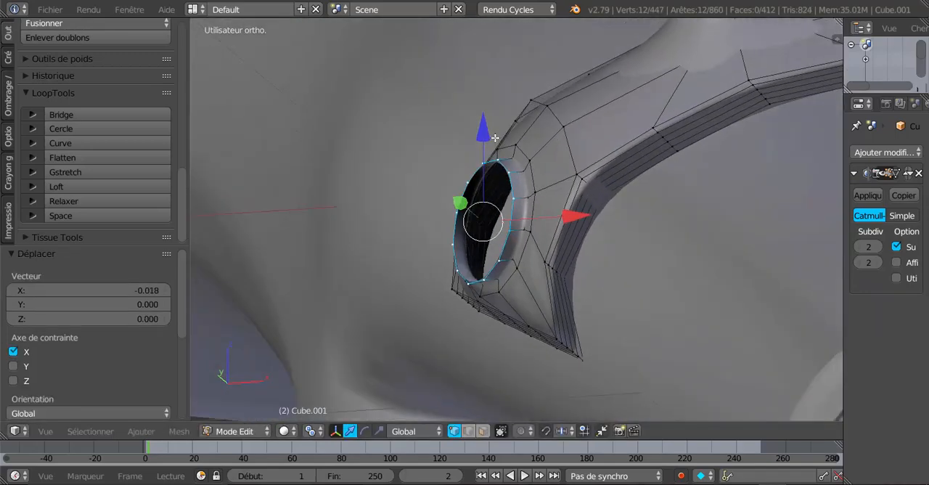
{"action": "left_click_drag", "start_coordinate": [495, 137], "coordinate": [494, 132]}
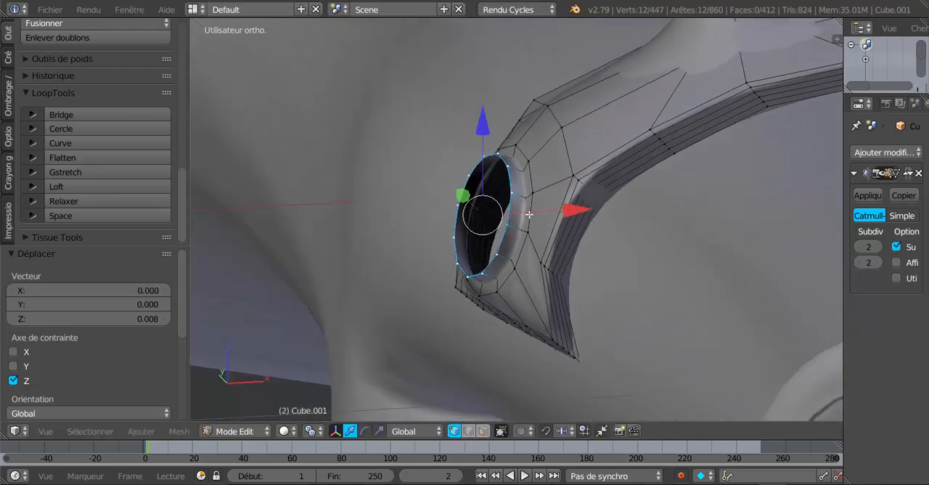
{"action": "middle_click_drag", "start_coordinate": [465, 211], "coordinate": [510, 209]}
{"action": "left_click", "coordinate": [487, 134]}
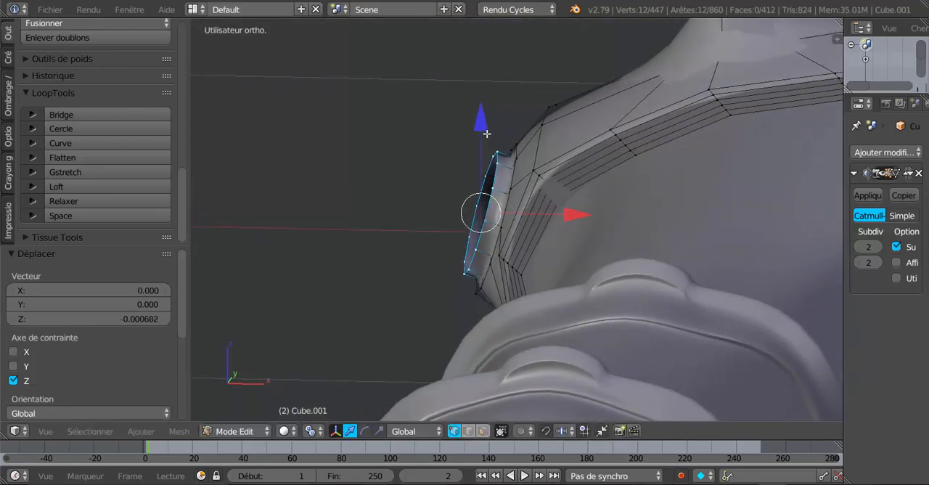
Extrude the ring further outward, raise it 0.004 along Z, shrink it to a small central ring, and move it -0.006 along X
{"action": "key", "text": "e"}
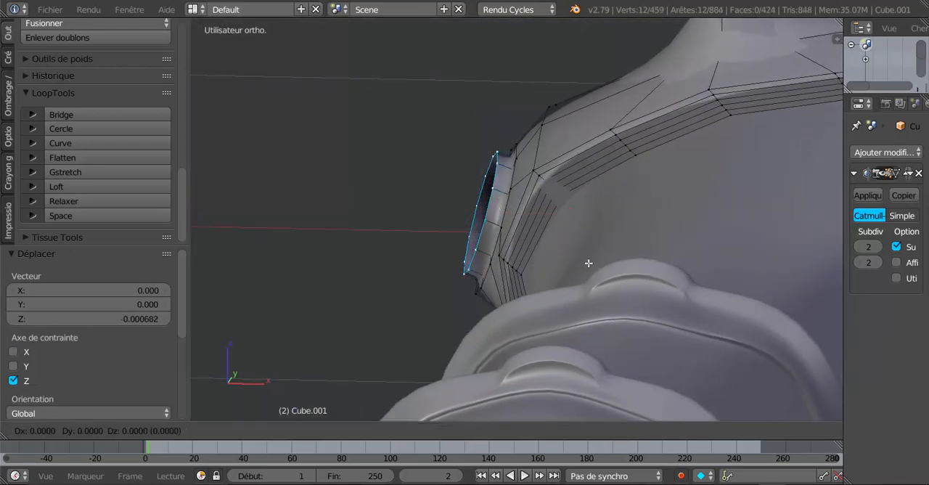
{"action": "right_click", "coordinate": [588, 263]}
{"action": "mouse_move", "coordinate": [576, 215]}
{"action": "left_mouse_down"}
{"action": "mouse_move", "coordinate": [560, 214]}
{"action": "mouse_move", "coordinate": [569, 214]}
{"action": "left_mouse_up"}
{"action": "left_click_drag", "start_coordinate": [476, 121], "coordinate": [479, 119]}
{"action": "key", "text": "s"}
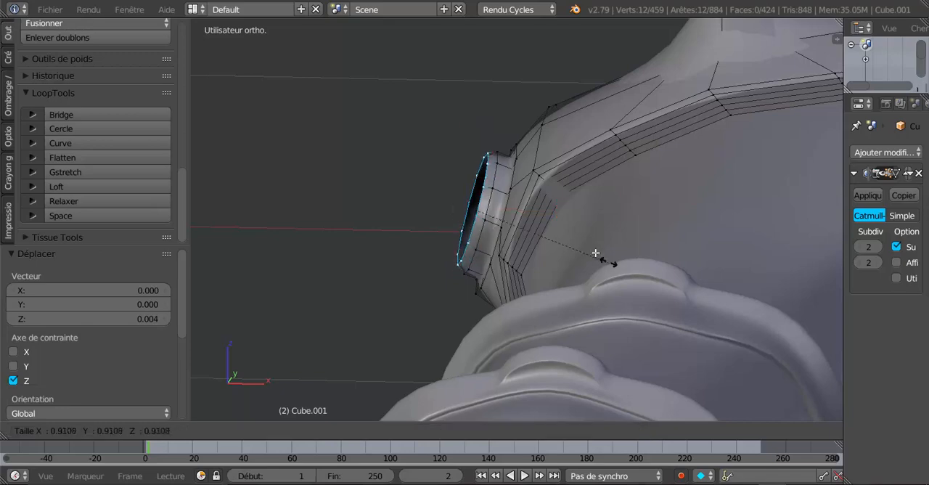
{"action": "left_click", "coordinate": [523, 225]}
{"action": "middle_click_drag", "start_coordinate": [523, 224], "coordinate": [569, 236]}
{"action": "left_click_drag", "start_coordinate": [564, 203], "coordinate": [560, 204]}
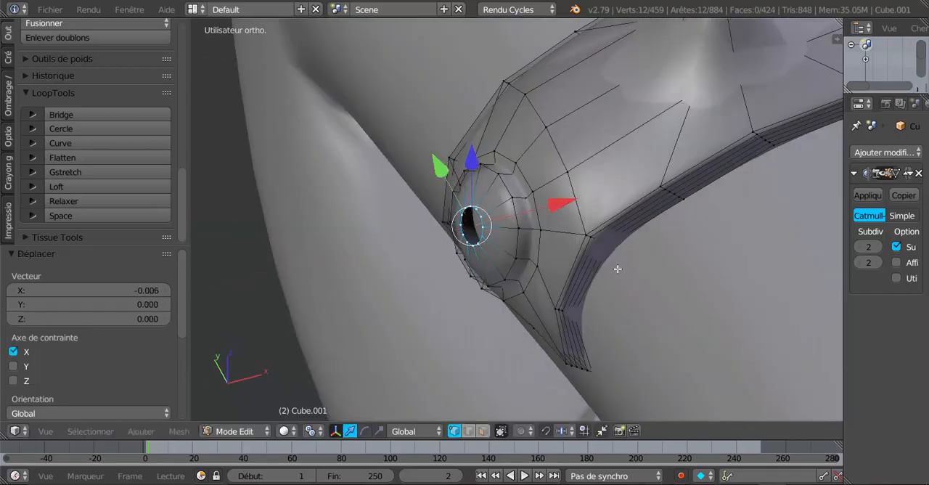
Extrude the small ring and scale it to 0 to close the rivet dome, then inspect the band in Object Mode
{"action": "type", "text": "es"}
{"action": "type", "text": "0"}
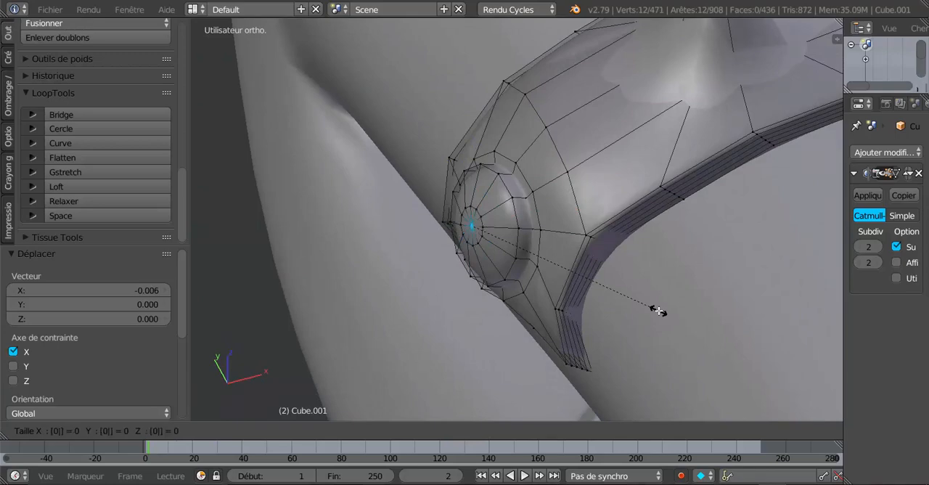
{"action": "key", "text": "Return"}
{"action": "key", "text": "Tab"}
{"action": "scroll", "coordinate": [657, 310], "scroll_direction": "down", "scroll_amount": 4}
{"action": "middle_click_drag", "start_coordinate": [656, 311], "coordinate": [709, 249]}
{"action": "scroll", "coordinate": [709, 249], "scroll_direction": "down", "scroll_amount": 4}
{"action": "middle_click_drag", "start_coordinate": [661, 281], "coordinate": [397, 242]}
{"action": "middle_click_drag", "start_coordinate": [535, 323], "coordinate": [530, 306]}
{"action": "scroll", "coordinate": [530, 307], "scroll_direction": "up", "scroll_amount": 3}
In wireframe display, circle-select all vertices of the rivet at the opposite end of the band
{"action": "key", "text": "Tab"}
{"action": "scroll", "coordinate": [530, 308], "scroll_direction": "up", "scroll_amount": 1}
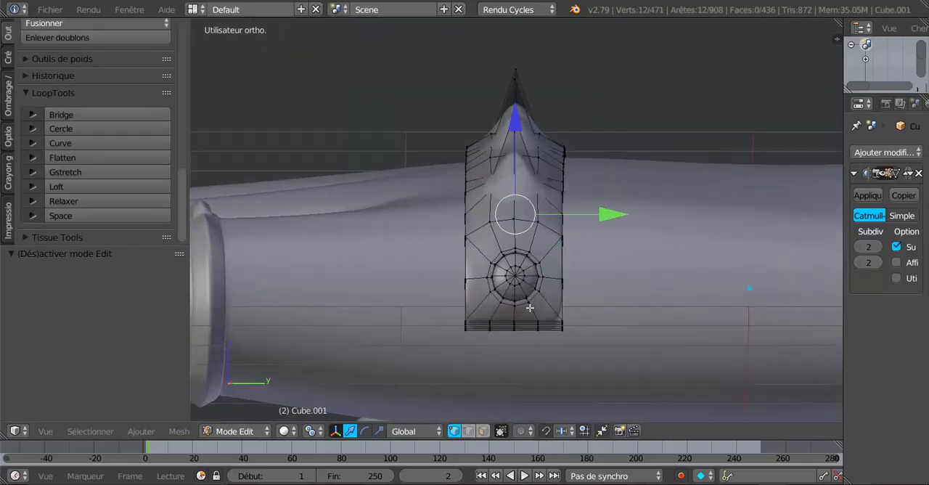
{"action": "key", "text": "z"}
{"action": "middle_click_drag", "start_coordinate": [546, 302], "coordinate": [547, 313]}
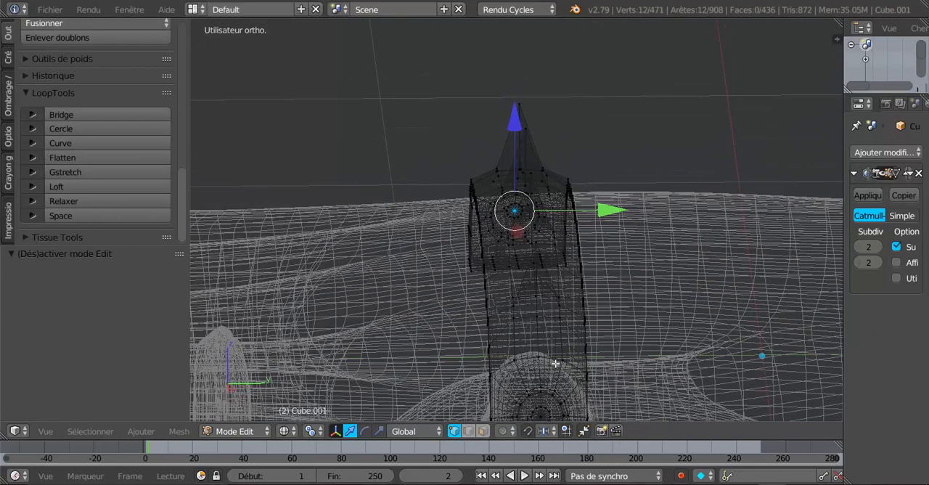
{"action": "middle_click_drag", "start_coordinate": [555, 362], "coordinate": [533, 204], "text": "shift"}
{"action": "scroll", "coordinate": [542, 280], "scroll_direction": "up", "scroll_amount": 1}
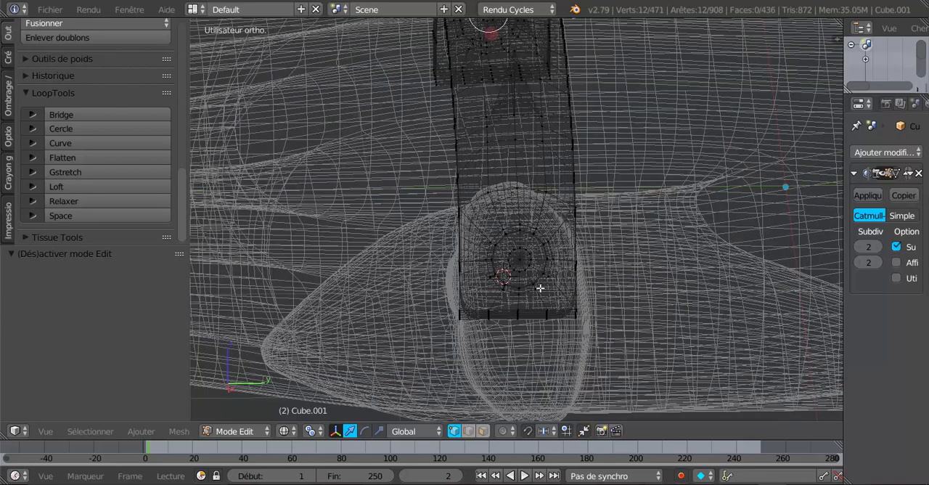
{"action": "key", "text": "c"}
{"action": "mouse_move", "coordinate": [522, 257]}
{"action": "left_mouse_down"}
{"action": "mouse_move", "coordinate": [535, 254]}
{"action": "mouse_move", "coordinate": [522, 271]}
{"action": "mouse_move", "coordinate": [502, 250]}
{"action": "left_mouse_up"}
{"action": "right_click", "coordinate": [513, 243]}
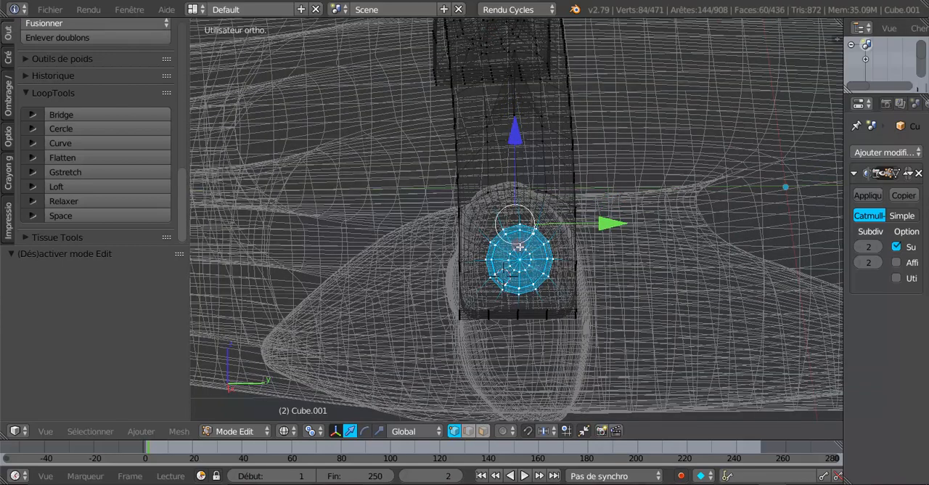
Restrict the selection to the rivet at that band end and compare both rivets in Object Mode
{"action": "scroll", "coordinate": [520, 247], "scroll_direction": "down", "scroll_amount": 2}
{"action": "middle_click_drag", "start_coordinate": [517, 308], "coordinate": [554, 293]}
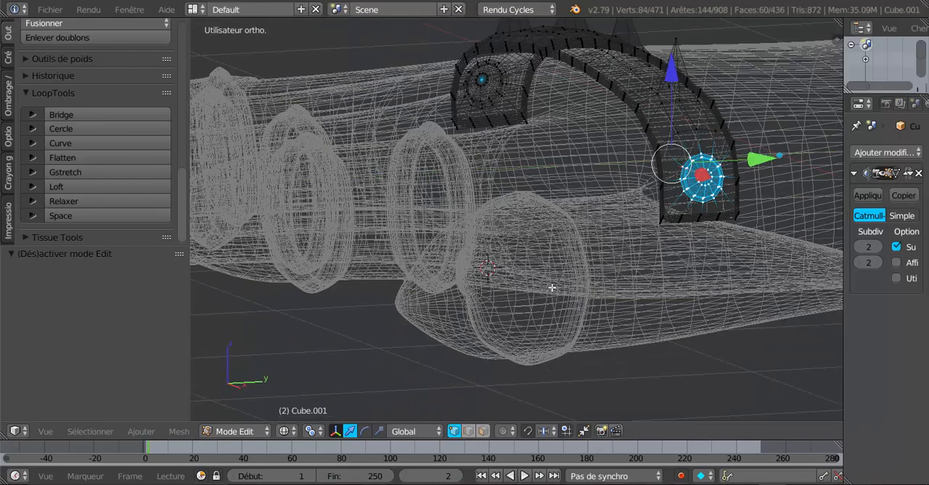
{"action": "right_click", "coordinate": [481, 79]}
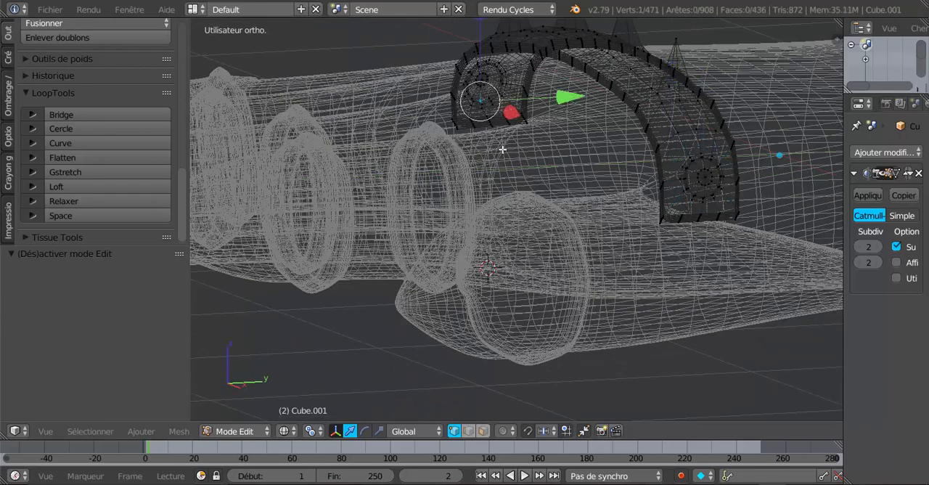
{"action": "middle_click_drag", "start_coordinate": [504, 150], "coordinate": [591, 194]}
{"action": "key", "text": "ctrl+z"}
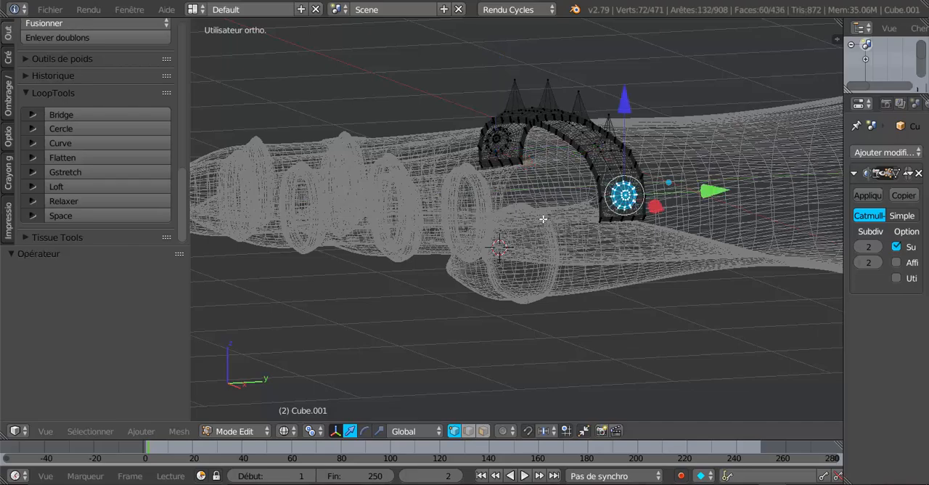
{"action": "scroll", "coordinate": [540, 193], "scroll_direction": "up", "scroll_amount": 2}
{"action": "key", "text": "Tab"}
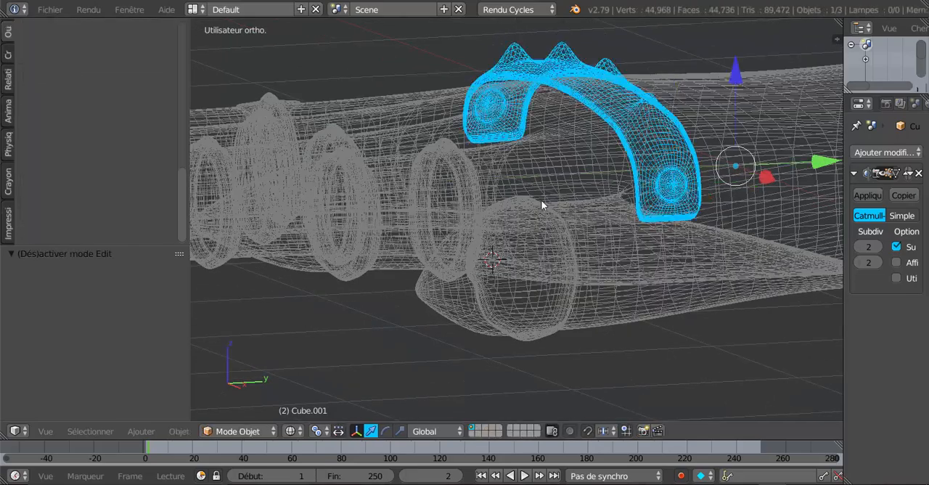
{"action": "scroll", "coordinate": [544, 209], "scroll_direction": "down", "scroll_amount": 2}
{"action": "key", "text": "Tab"}
Return to solid display, scale the selected rivet uniformly, and check its smoothed shape
{"action": "mouse_move", "coordinate": [546, 211]}
{"action": "middle_mouse_down"}
{"action": "mouse_move", "coordinate": [511, 233]}
{"action": "mouse_move", "coordinate": [603, 252]}
{"action": "mouse_move", "coordinate": [608, 233]}
{"action": "mouse_move", "coordinate": [601, 244]}
{"action": "middle_mouse_up"}
{"action": "key", "text": "z"}
{"action": "scroll", "coordinate": [606, 234], "scroll_direction": "up", "scroll_amount": 2}
{"action": "scroll", "coordinate": [606, 233], "scroll_direction": "up", "scroll_amount": 3}
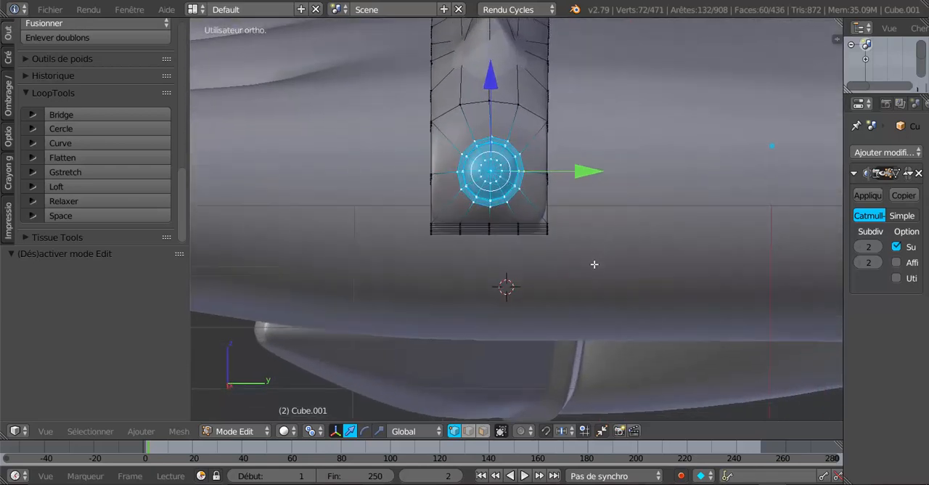
{"action": "key", "text": "s"}
{"action": "left_click", "coordinate": [621, 276]}
{"action": "key", "text": "Tab"}
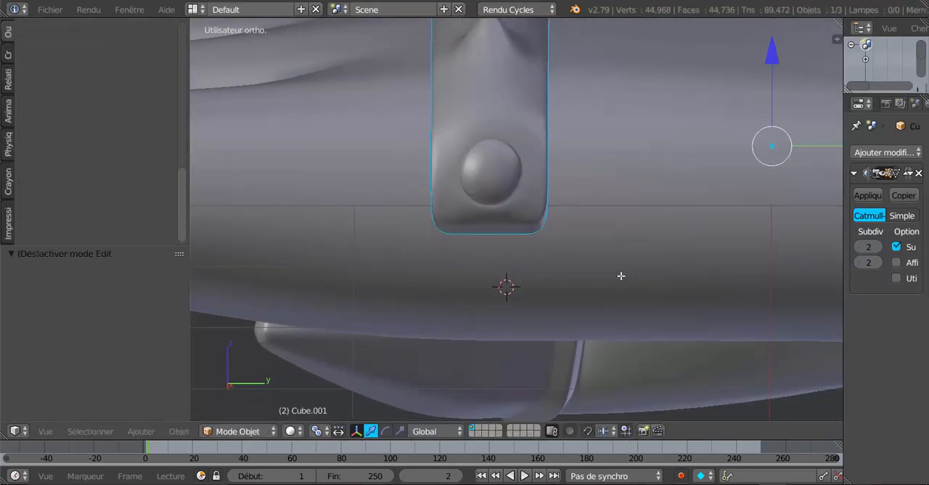
Add a loop cut around the base of the first rivet to sharpen its edge, and check it in Object Mode
{"action": "scroll", "coordinate": [459, 265], "scroll_direction": "down", "scroll_amount": 4}
{"action": "middle_click_drag", "start_coordinate": [458, 265], "coordinate": [538, 191]}
{"action": "key", "text": "Tab"}
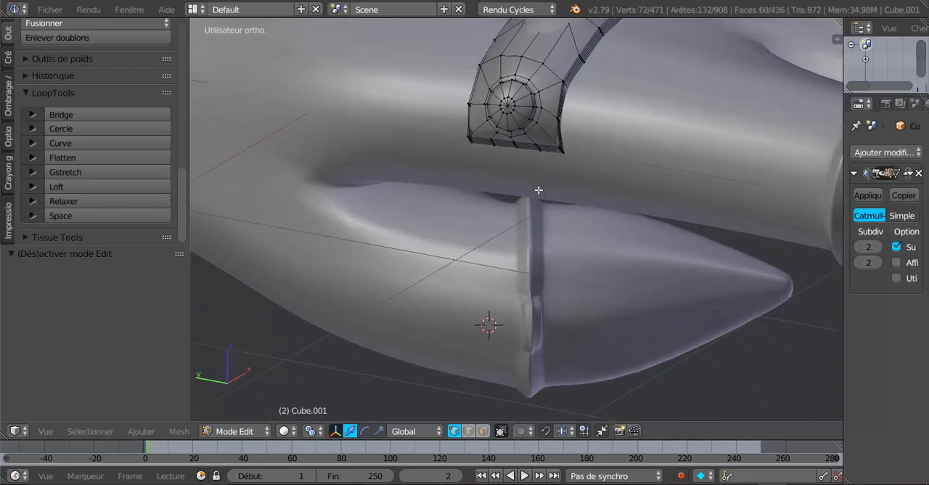
{"action": "scroll", "coordinate": [539, 190], "scroll_direction": "up", "scroll_amount": 4}
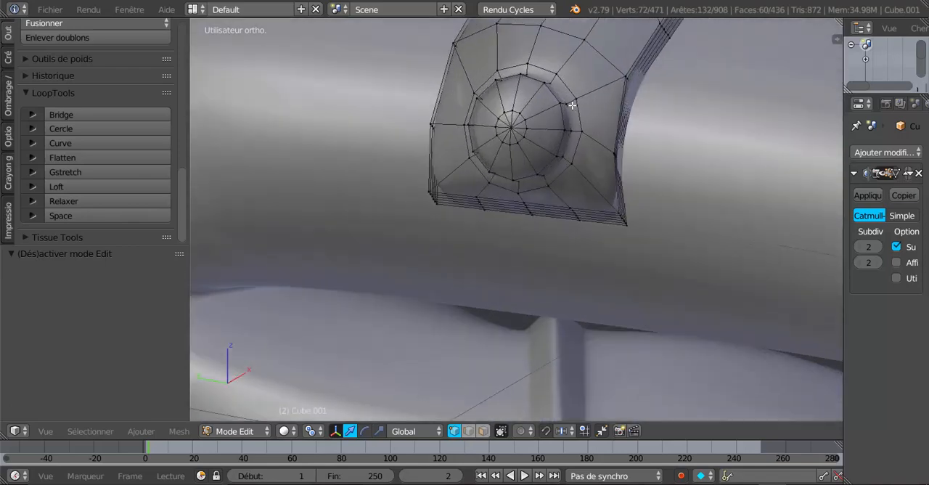
{"action": "key", "text": "ctrl+r"}
{"action": "left_click", "coordinate": [572, 106]}
{"action": "left_click", "coordinate": [569, 112]}
{"action": "key", "text": "Tab"}
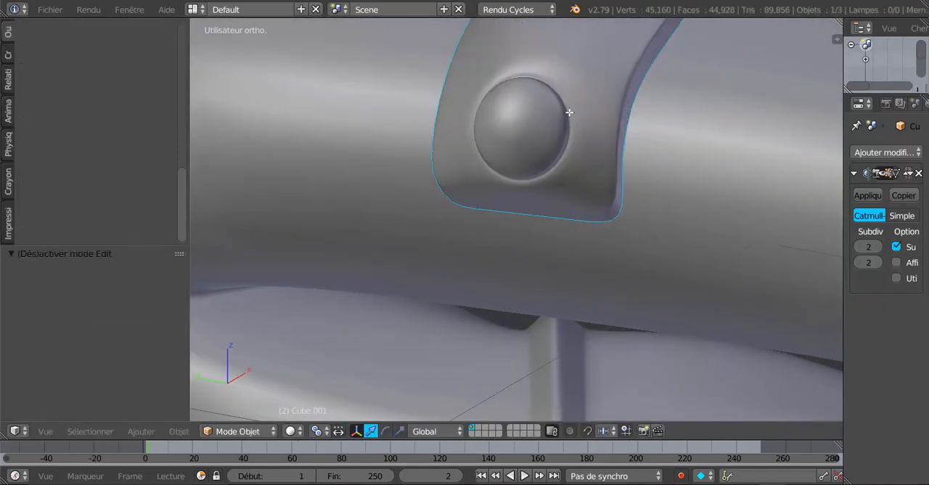
Examine the rivet and the spiked band on the hand from several angles
{"action": "scroll", "coordinate": [569, 112], "scroll_direction": "down", "scroll_amount": 5}
{"action": "middle_click_drag", "start_coordinate": [569, 112], "coordinate": [646, 222]}
{"action": "scroll", "coordinate": [610, 203], "scroll_direction": "up", "scroll_amount": 2}
{"action": "right_click", "coordinate": [559, 227]}
{"action": "middle_click_drag", "start_coordinate": [559, 227], "coordinate": [583, 160]}
{"action": "right_click", "coordinate": [556, 164]}
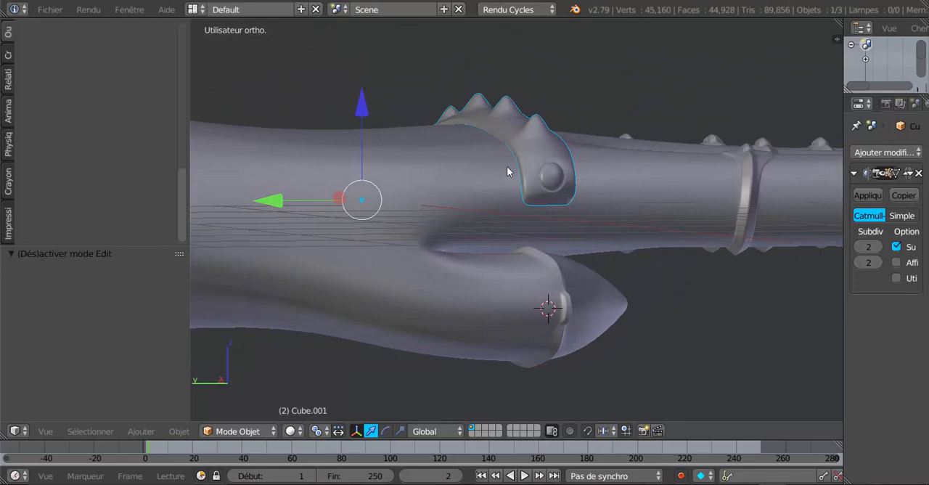
{"action": "middle_click_drag", "start_coordinate": [508, 207], "coordinate": [560, 146]}
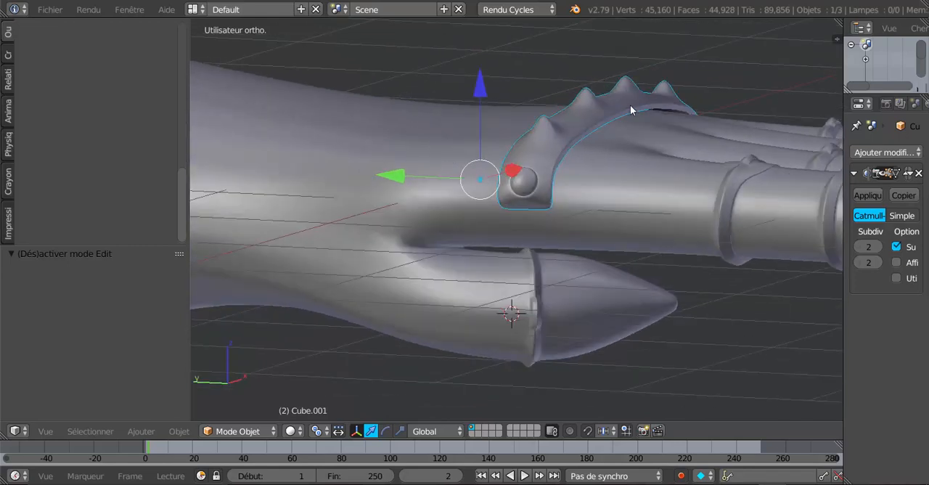
{"action": "middle_click_drag", "start_coordinate": [594, 187], "coordinate": [621, 177]}
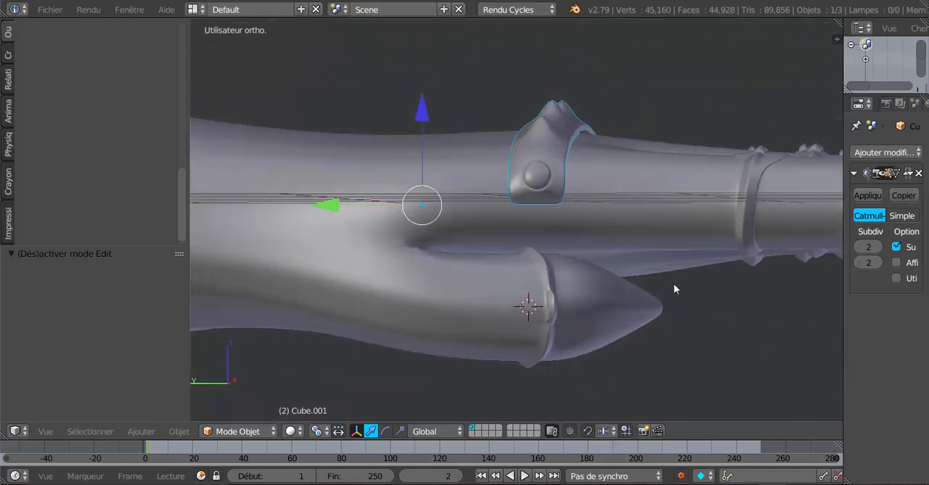
In the left view, choose the transform pivot and set the band's origin to its geometry with the barycentre option
{"action": "key", "text": "ctrl+KP_1"}
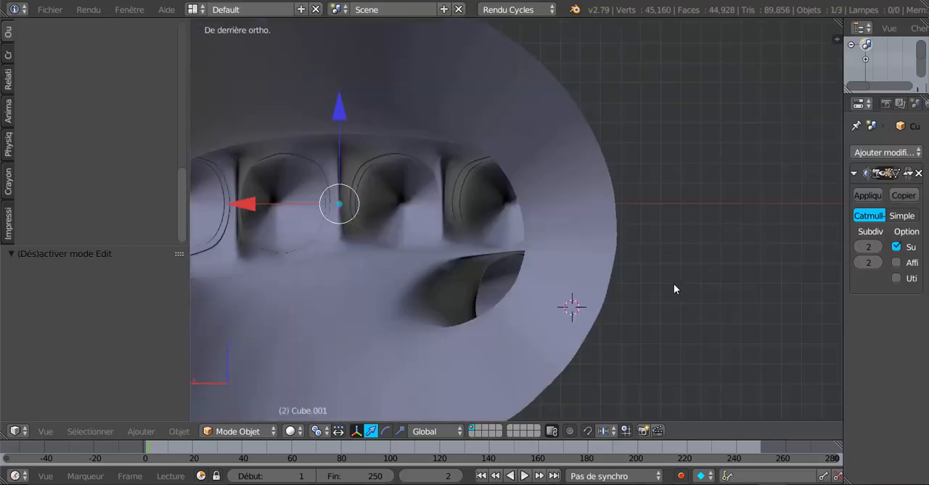
{"action": "key", "text": "ctrl+KP_3"}
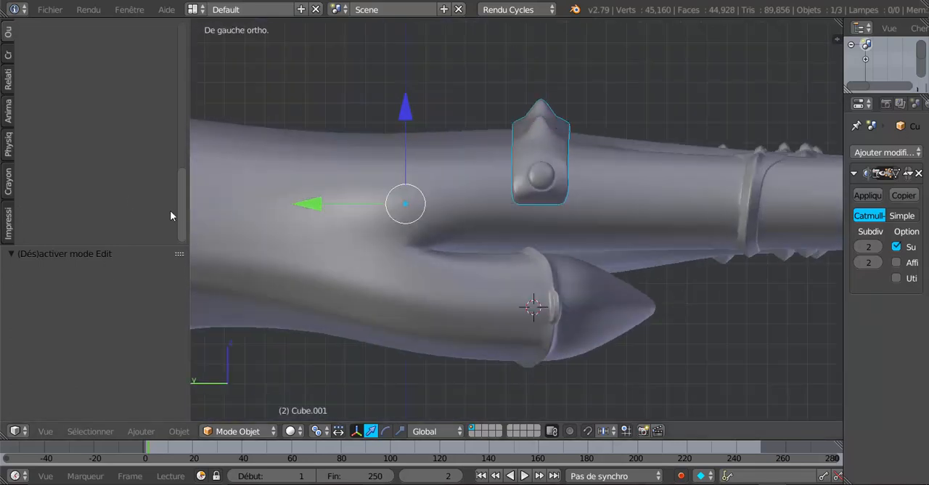
{"action": "scroll", "coordinate": [180, 216], "scroll_direction": "up", "scroll_amount": 5}
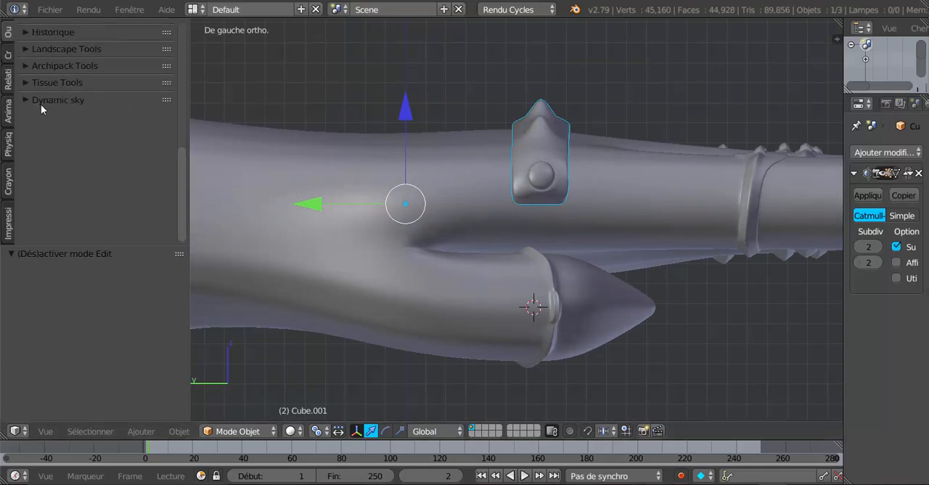
{"action": "left_click_drag", "start_coordinate": [179, 187], "coordinate": [169, 70]}
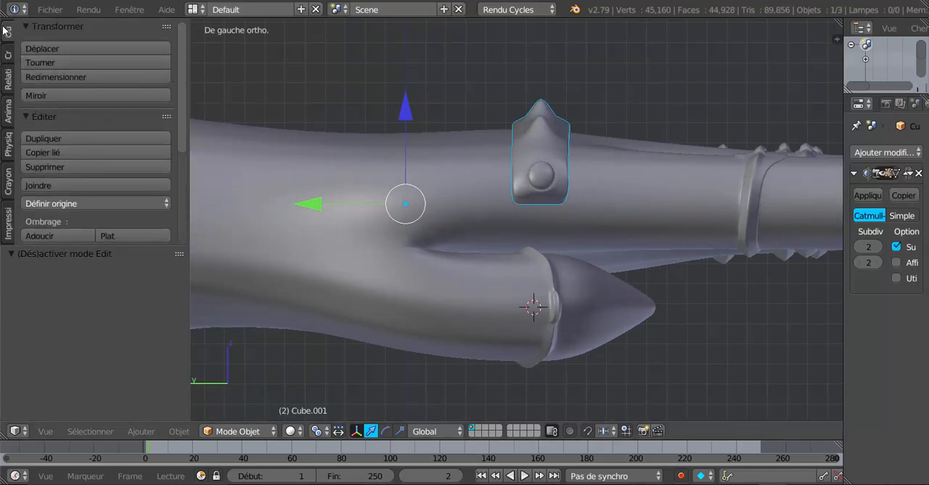
{"action": "left_click", "coordinate": [316, 431]}
{"action": "left_click", "coordinate": [342, 382]}
{"action": "left_click", "coordinate": [52, 205]}
{"action": "left_click", "coordinate": [79, 240]}
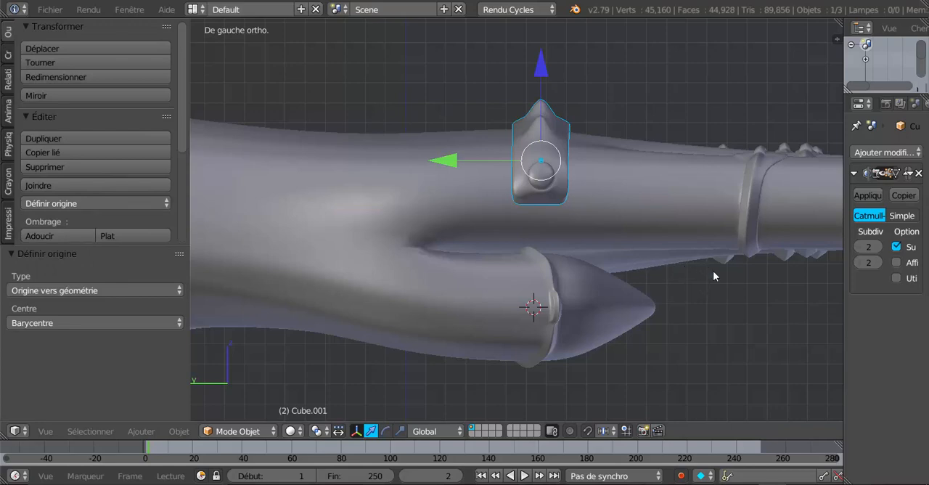
Rotate the armour band about 2° in the left view and check how it sits on the hand
{"action": "key", "text": "r"}
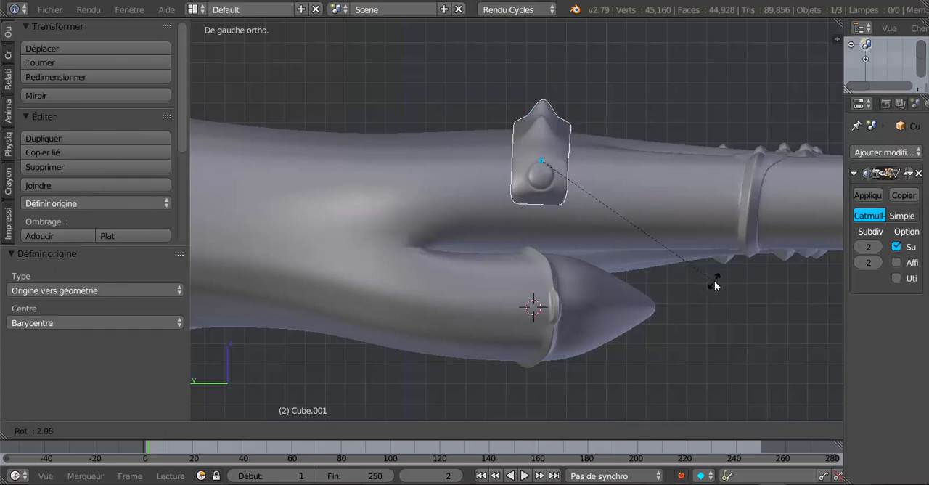
{"action": "left_click", "coordinate": [715, 285]}
{"action": "key", "text": "Tab"}
{"action": "middle_click_drag", "start_coordinate": [677, 272], "coordinate": [736, 261]}
{"action": "key", "text": "Tab"}
{"action": "middle_click_drag", "start_coordinate": [516, 192], "coordinate": [640, 276]}
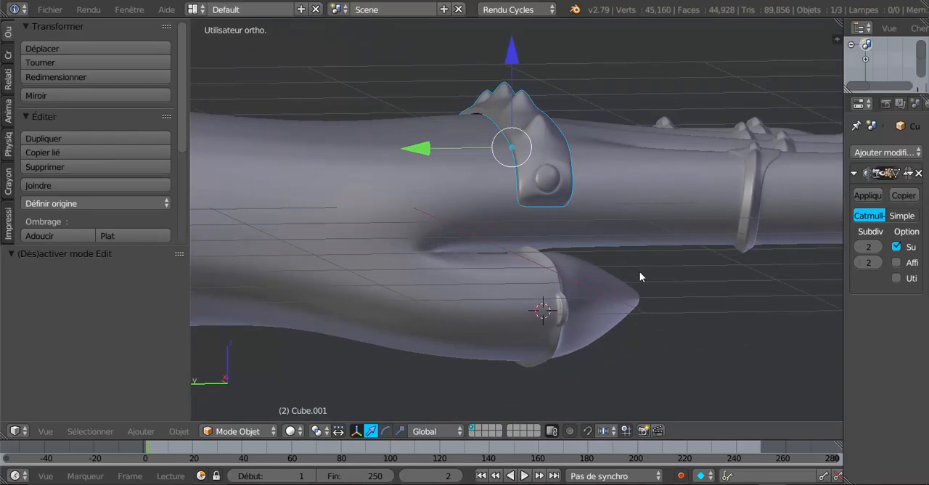
Rotate the armour band about 1.07° in the left view and shift it slightly along Z against the hand
{"action": "key", "text": "ctrl+KP_3"}
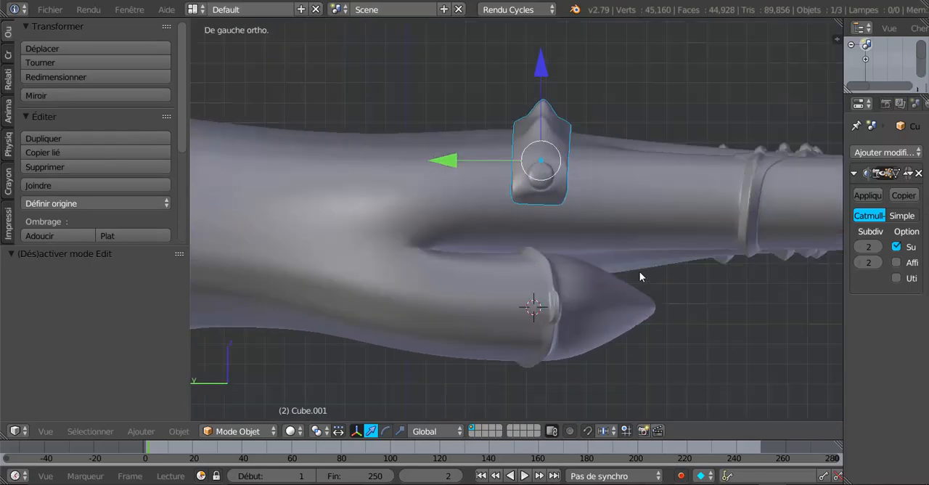
{"action": "key", "text": "r"}
{"action": "left_click", "coordinate": [712, 294]}
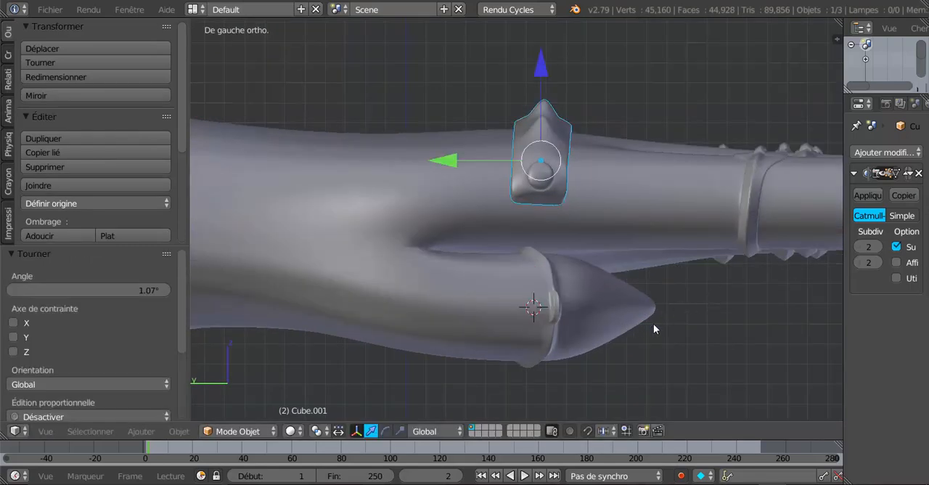
{"action": "middle_click_drag", "start_coordinate": [654, 323], "coordinate": [686, 328]}
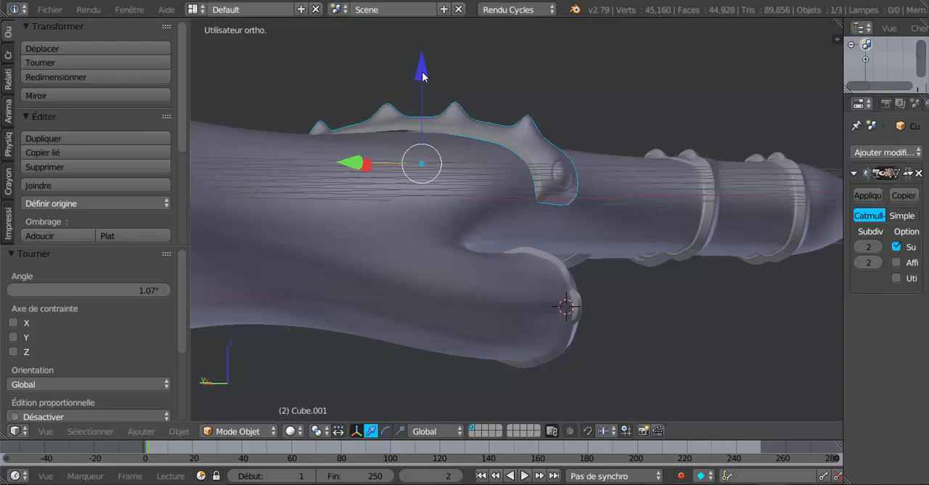
{"action": "left_click_drag", "start_coordinate": [424, 76], "coordinate": [425, 80]}
{"action": "middle_click_drag", "start_coordinate": [518, 208], "coordinate": [581, 215]}
Examine how the spiked band sits on the hand, switching between Edit Mode and Object Mode
{"action": "scroll", "coordinate": [325, 205], "scroll_direction": "down", "scroll_amount": 2}
{"action": "key", "text": "Tab"}
{"action": "key", "text": "Tab"}
{"action": "scroll", "coordinate": [577, 231], "scroll_direction": "up", "scroll_amount": 2}
{"action": "right_click", "coordinate": [585, 184]}
{"action": "key", "text": "Tab"}
In wireframe Edit Mode, circle-select the band's front-edge vertices in line with the first two spikes
{"action": "key", "text": "Tab"}
{"action": "right_click", "coordinate": [586, 167]}
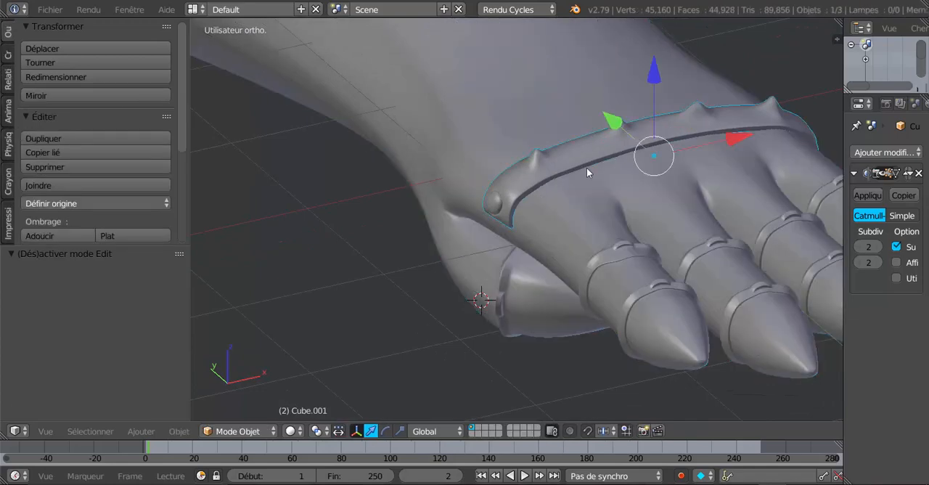
{"action": "key", "text": "Tab"}
{"action": "middle_click_drag", "start_coordinate": [586, 168], "coordinate": [536, 209]}
{"action": "scroll", "coordinate": [528, 191], "scroll_direction": "up", "scroll_amount": 2}
{"action": "scroll", "coordinate": [527, 174], "scroll_direction": "up", "scroll_amount": 2}
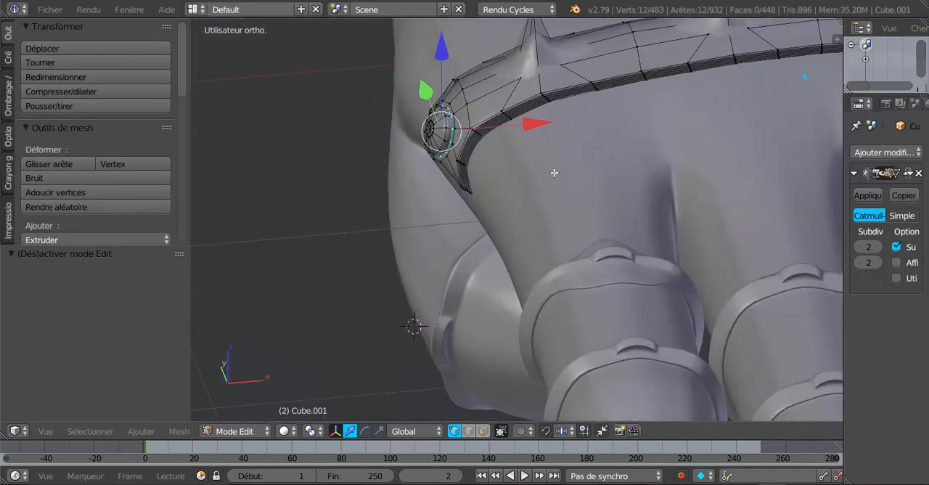
{"action": "middle_click_drag", "start_coordinate": [565, 184], "coordinate": [564, 220]}
{"action": "key", "text": "z"}
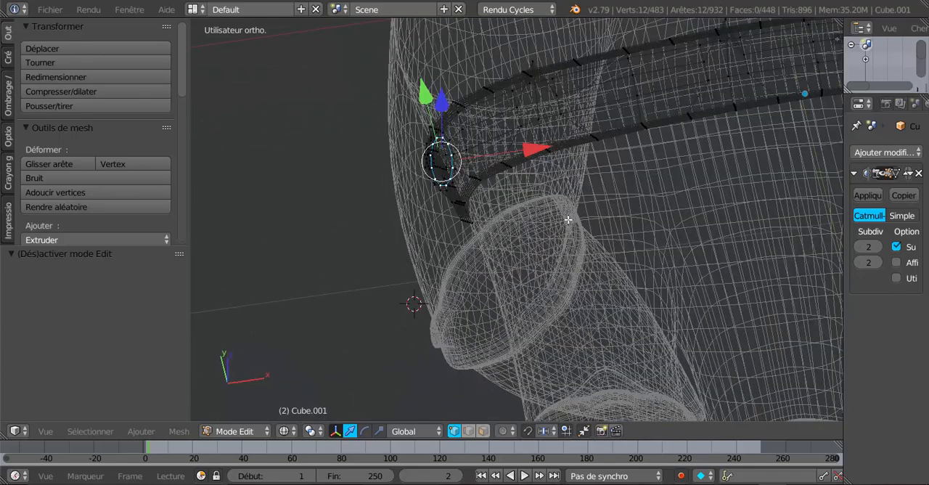
{"action": "key", "text": "c"}
{"action": "scroll", "coordinate": [550, 174], "scroll_direction": "up", "scroll_amount": 4}
{"action": "left_click", "coordinate": [553, 161]}
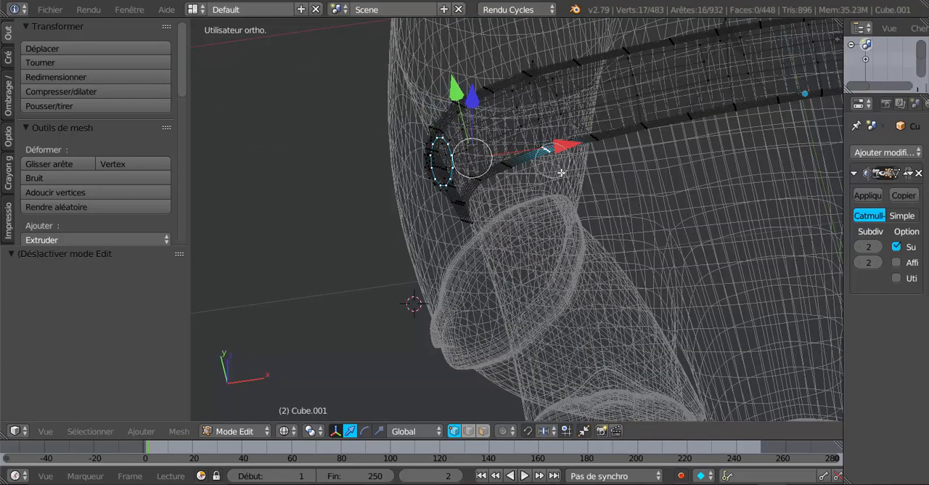
{"action": "key", "text": "c"}
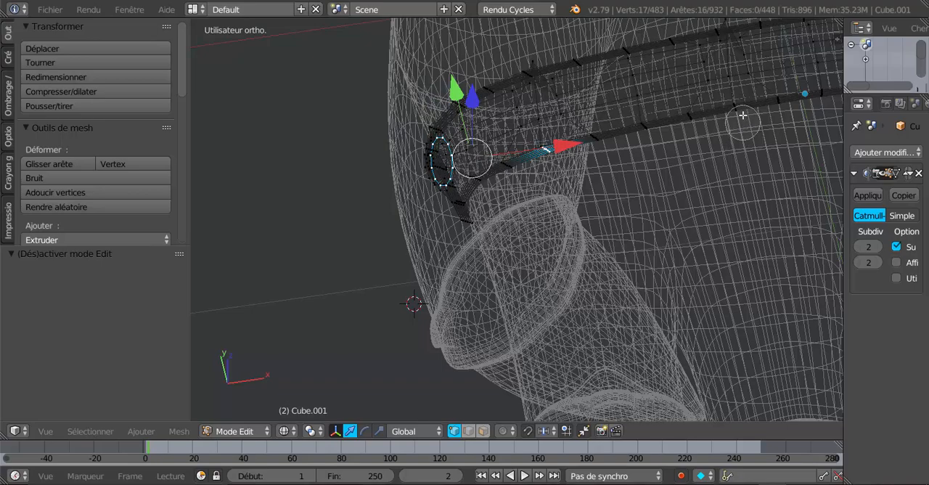
{"action": "left_click", "coordinate": [743, 114]}
{"action": "right_click", "coordinate": [746, 127]}
Add the front-edge vertices in line with the remaining two spikes to the selection
{"action": "scroll", "coordinate": [752, 191], "scroll_direction": "down", "scroll_amount": 2}
{"action": "middle_click_drag", "start_coordinate": [726, 198], "coordinate": [564, 233], "text": "shift"}
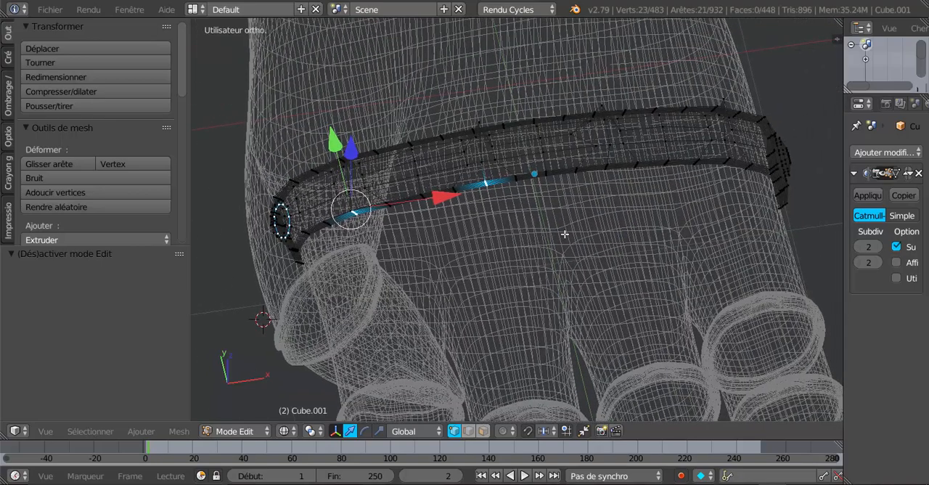
{"action": "middle_click_drag", "start_coordinate": [621, 217], "coordinate": [614, 214]}
{"action": "scroll", "coordinate": [614, 215], "scroll_direction": "up", "scroll_amount": 1}
{"action": "key", "text": "c"}
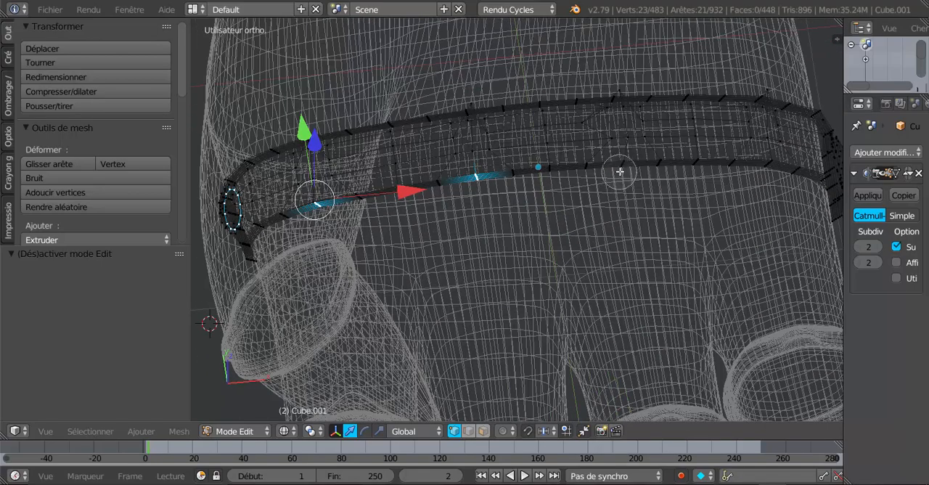
{"action": "left_click", "coordinate": [624, 172]}
{"action": "right_click", "coordinate": [626, 175]}
{"action": "middle_click_drag", "start_coordinate": [733, 197], "coordinate": [738, 272]}
{"action": "key", "text": "c"}
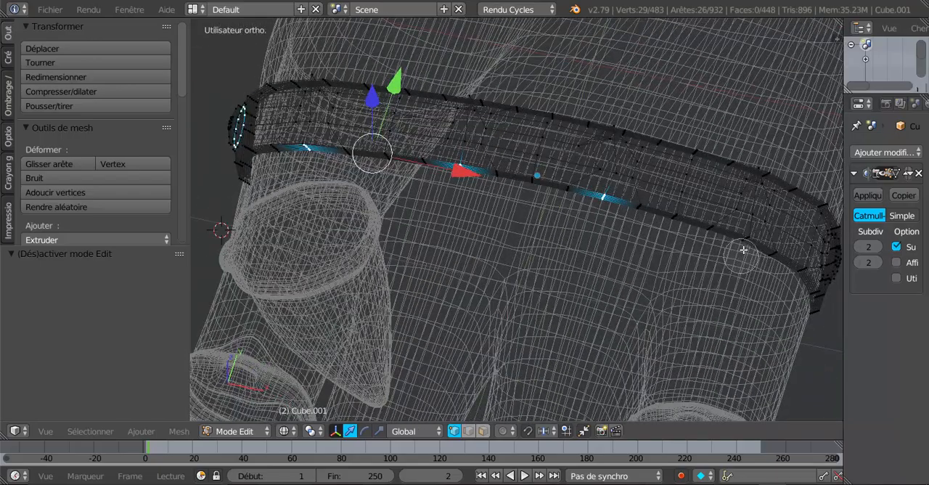
{"action": "left_click", "coordinate": [743, 245]}
{"action": "right_click", "coordinate": [743, 247]}
{"action": "middle_click_drag", "start_coordinate": [406, 271], "coordinate": [485, 215]}
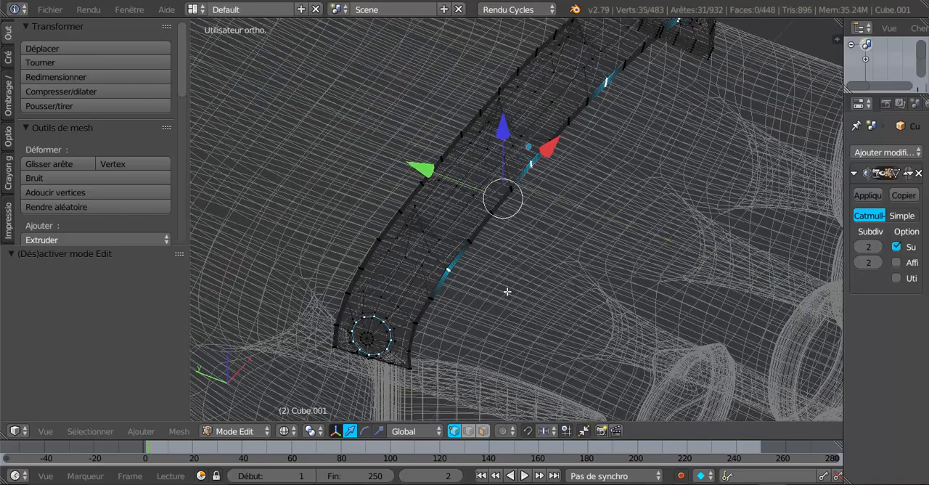
{"action": "middle_click_drag", "start_coordinate": [520, 286], "coordinate": [521, 280]}
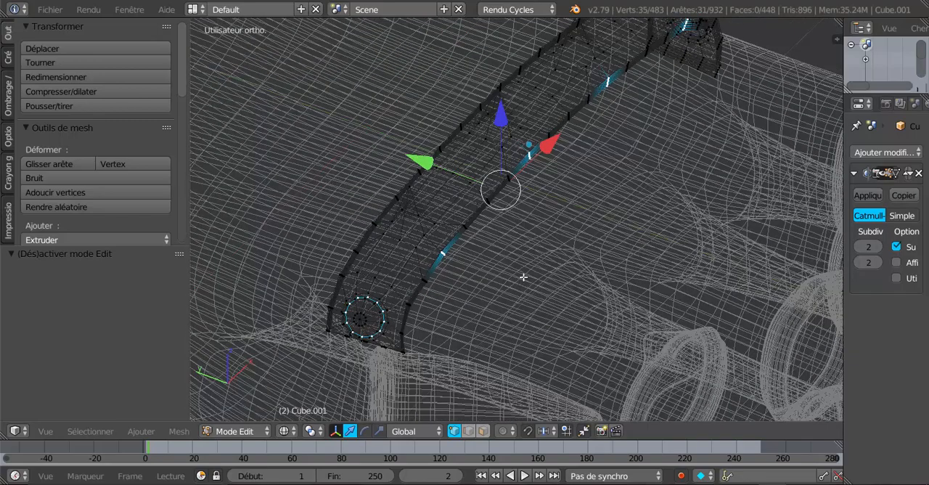
Try to pull the selected front-edge vertices and rivet ring about 0.15 along Y, and undo the move
{"action": "scroll", "coordinate": [532, 279], "scroll_direction": "down", "scroll_amount": 3}
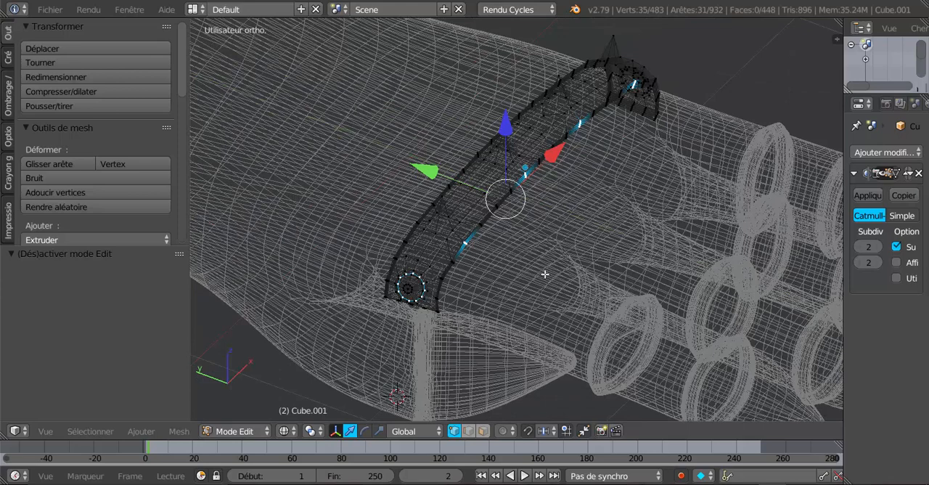
{"action": "key", "text": "z"}
{"action": "middle_click_drag", "start_coordinate": [544, 274], "coordinate": [559, 258]}
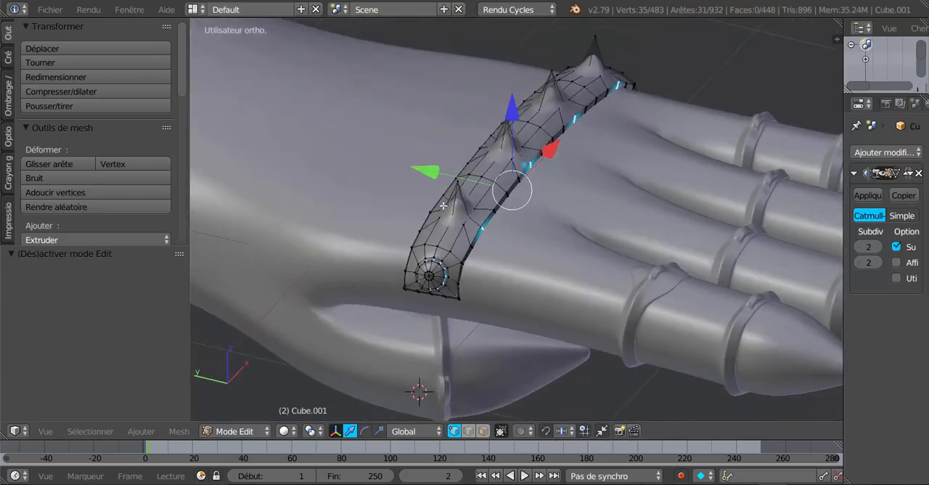
{"action": "key", "text": "e"}
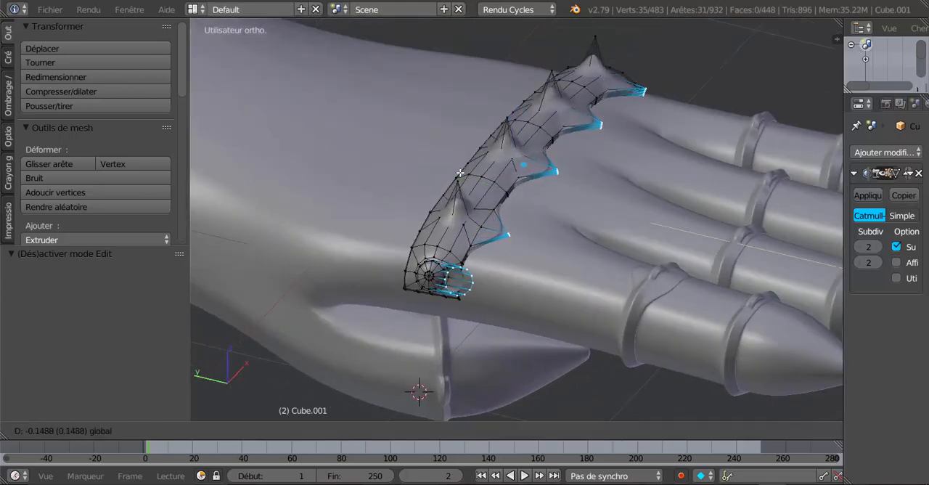
{"action": "left_click", "coordinate": [463, 173]}
{"action": "key", "text": "ctrl+z"}
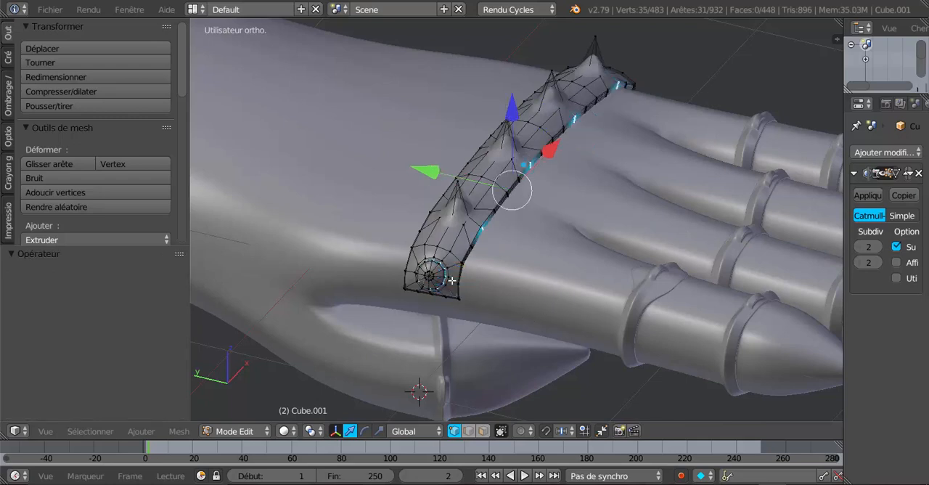
{"action": "key", "text": "a"}
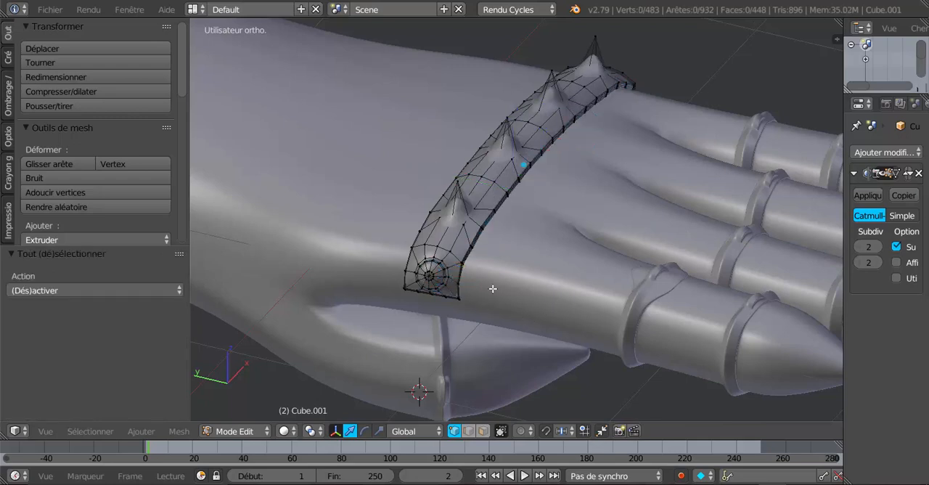
{"action": "key", "text": "ctrl+z"}
Remove the rivet's vertex ring from the selection in wireframe, keeping only the four front-edge groups
{"action": "key", "text": "z"}
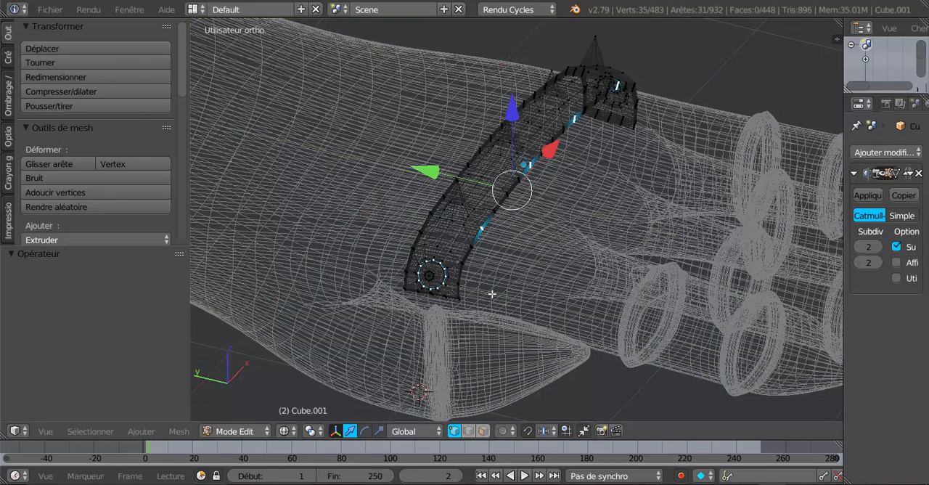
{"action": "key", "text": "c"}
{"action": "middle_click_drag", "start_coordinate": [438, 284], "coordinate": [433, 275]}
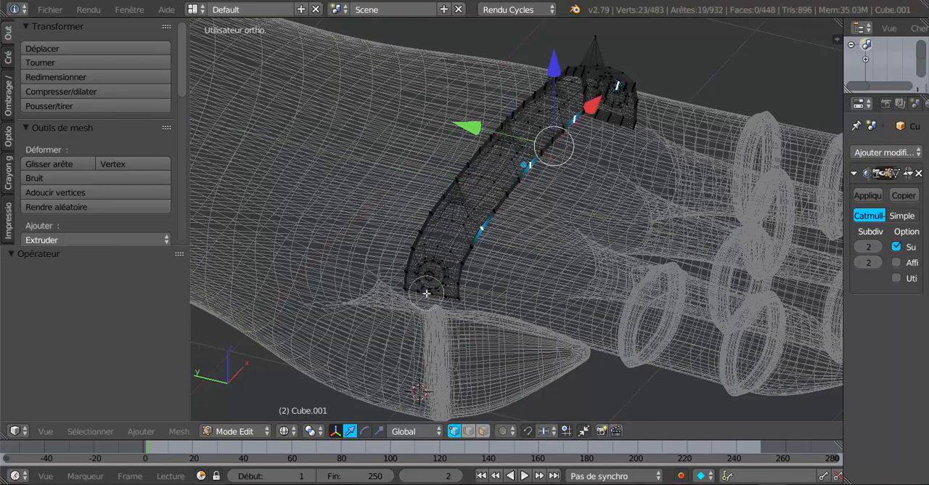
{"action": "right_click", "coordinate": [426, 292]}
Pull the four front-edge vertex groups along Y toward the fingers to form points, and check them in Object Mode
{"action": "mouse_move", "coordinate": [545, 267]}
{"action": "middle_mouse_down"}
{"action": "mouse_move", "coordinate": [540, 288]}
{"action": "mouse_move", "coordinate": [471, 299]}
{"action": "mouse_move", "coordinate": [536, 289]}
{"action": "mouse_move", "coordinate": [479, 186]}
{"action": "middle_mouse_up"}
{"action": "key", "text": "z"}
{"action": "left_click_drag", "start_coordinate": [466, 140], "coordinate": [505, 149]}
{"action": "scroll", "coordinate": [516, 176], "scroll_direction": "down", "scroll_amount": 3}
{"action": "key", "text": "Tab"}
{"action": "middle_click_drag", "start_coordinate": [572, 249], "coordinate": [571, 210]}
{"action": "scroll", "coordinate": [563, 233], "scroll_direction": "up", "scroll_amount": 3}
In wireframe, clear the selection and circle-select the four rear-edge vertex groups in line with the spikes
{"action": "key", "text": "Tab"}
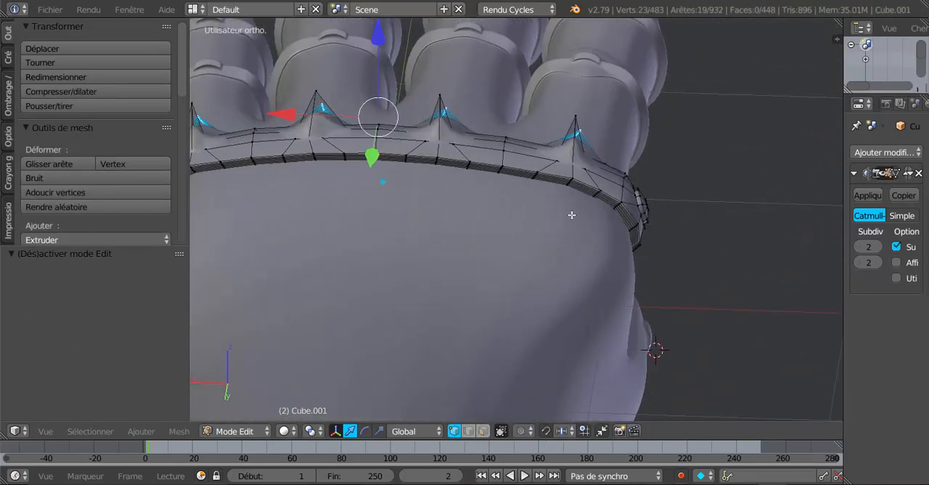
{"action": "key", "text": "a"}
{"action": "right_click", "coordinate": [571, 194]}
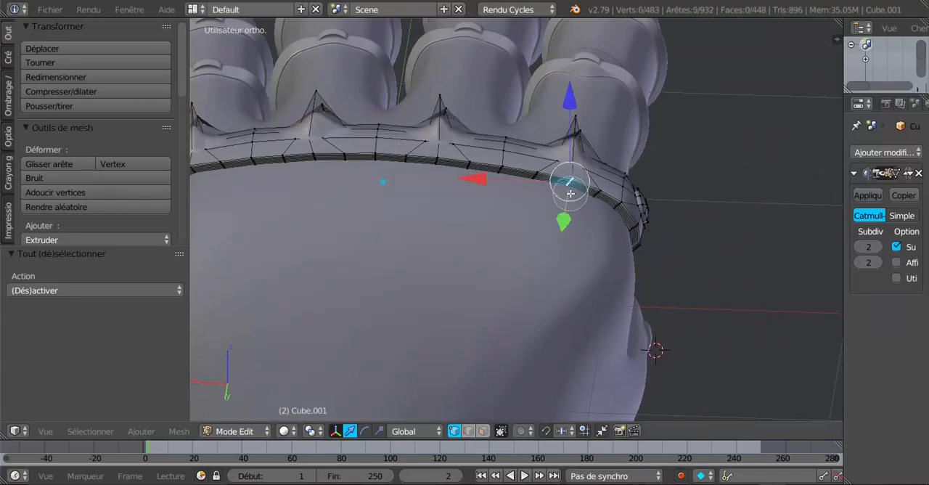
{"action": "key", "text": "z"}
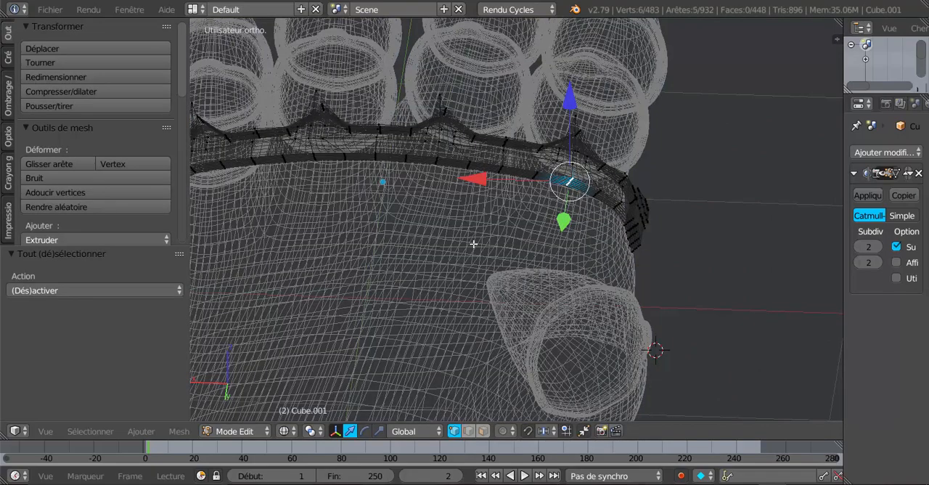
{"action": "middle_click_drag", "start_coordinate": [473, 244], "coordinate": [464, 254]}
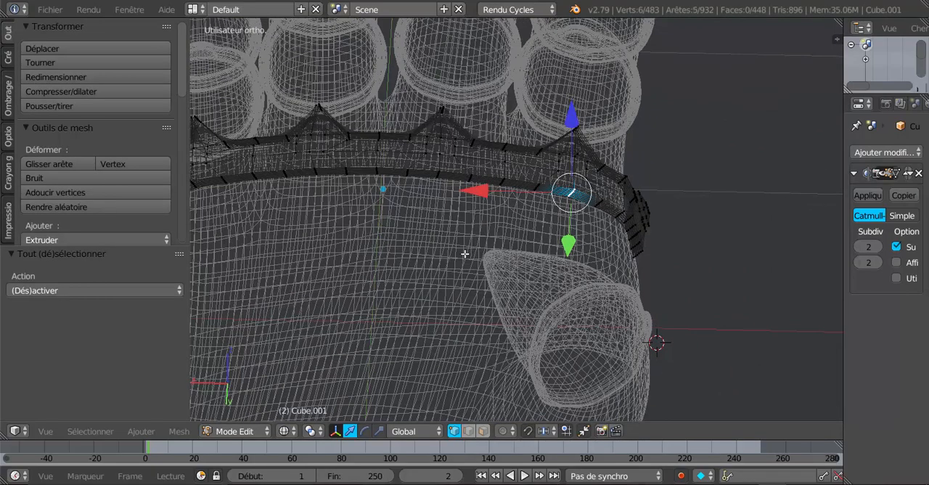
{"action": "right_click", "coordinate": [436, 179], "text": "shift"}
{"action": "right_click", "coordinate": [319, 180], "text": "shift"}
{"action": "middle_click_drag", "start_coordinate": [361, 257], "coordinate": [513, 243]}
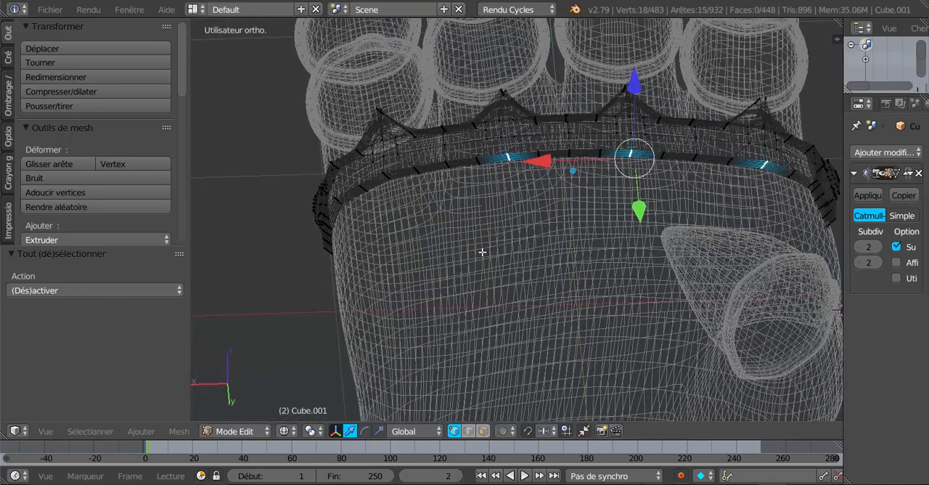
{"action": "right_click", "coordinate": [392, 184], "text": "shift"}
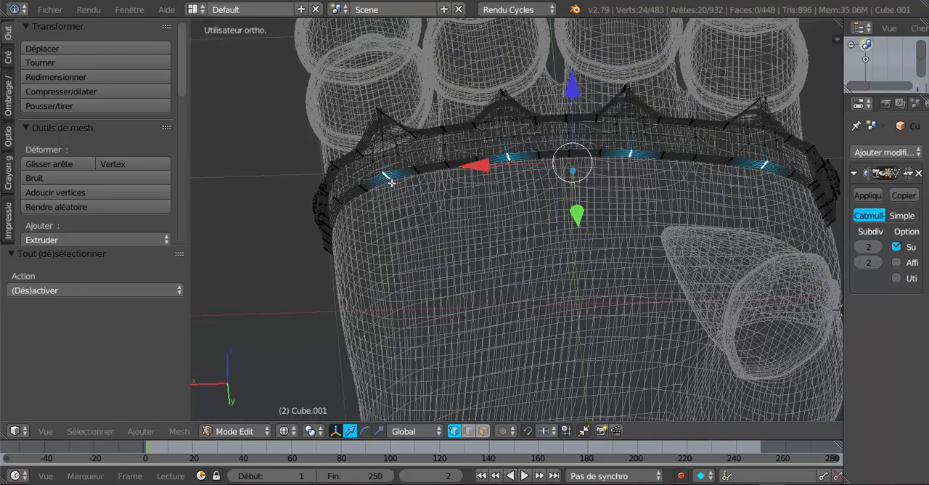
Move the four rear-edge vertex groups 0.155 along Y to form points toward the wrist
{"action": "mouse_move", "coordinate": [437, 269]}
{"action": "middle_mouse_down"}
{"action": "mouse_move", "coordinate": [545, 283]}
{"action": "mouse_move", "coordinate": [572, 268]}
{"action": "middle_mouse_up"}
{"action": "key", "text": "z"}
{"action": "middle_click_drag", "start_coordinate": [583, 239], "coordinate": [538, 277], "text": "shift"}
{"action": "left_click_drag", "start_coordinate": [586, 219], "coordinate": [610, 230]}
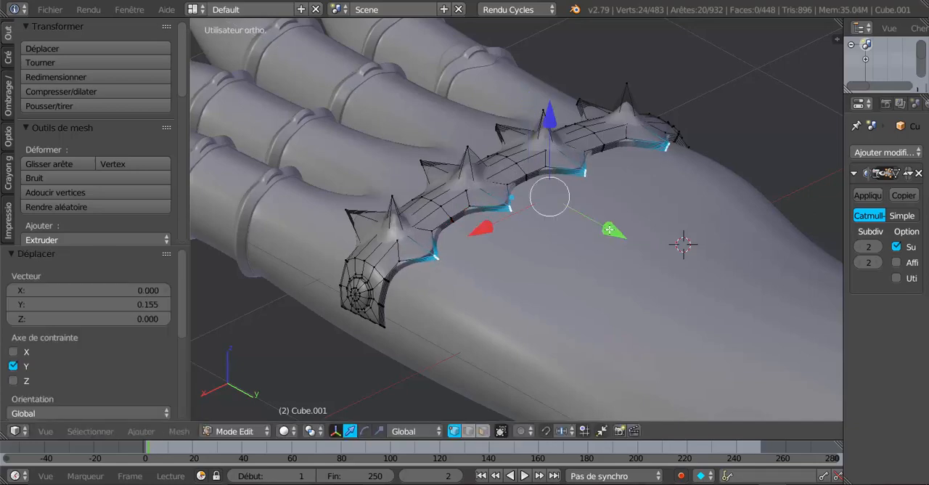
Check the band in Object Mode and move the rear points a further 0.018 along Y
{"action": "key", "text": "Tab"}
{"action": "middle_click_drag", "start_coordinate": [597, 280], "coordinate": [638, 303]}
{"action": "key", "text": "Tab"}
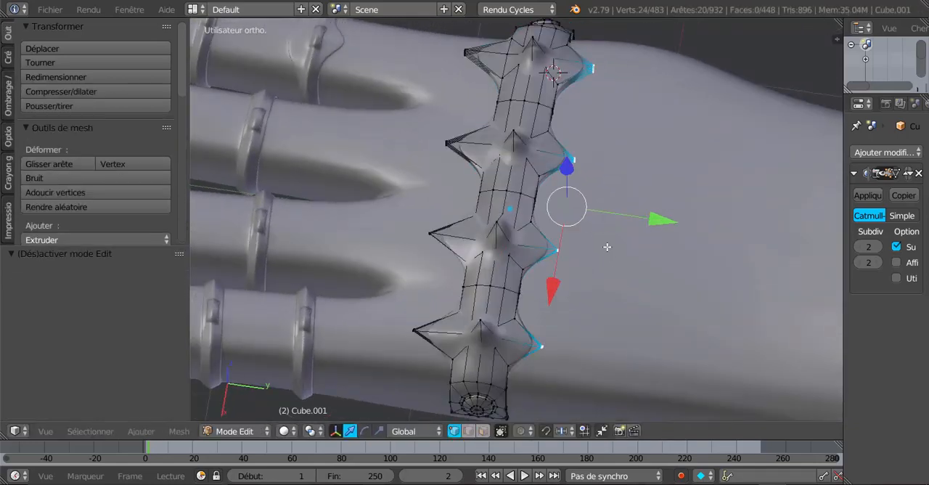
{"action": "mouse_move", "coordinate": [654, 220]}
{"action": "left_mouse_down"}
{"action": "mouse_move", "coordinate": [668, 220]}
{"action": "mouse_move", "coordinate": [659, 223]}
{"action": "left_mouse_up"}
{"action": "middle_click_drag", "start_coordinate": [660, 223], "coordinate": [568, 258]}
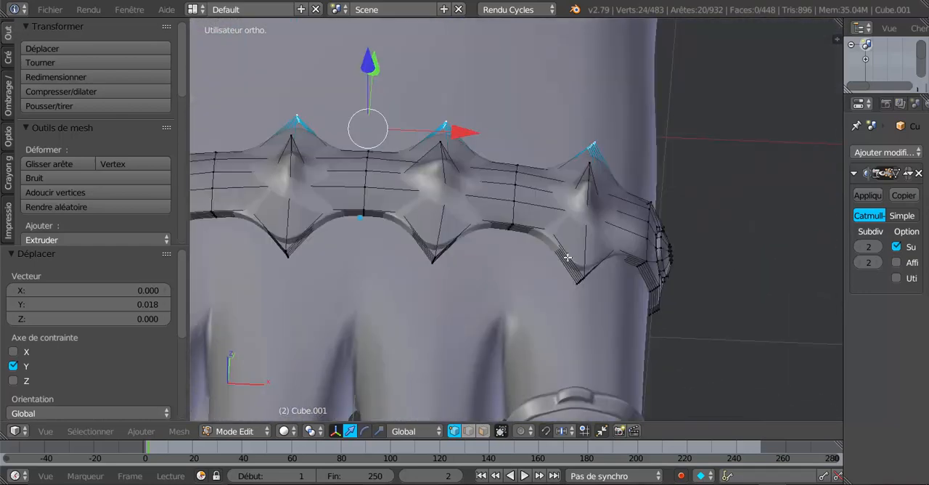
Try a lengthwise loop cut along the band between the spikes and the front edge, and undo it
{"action": "key", "text": "ctrl+r"}
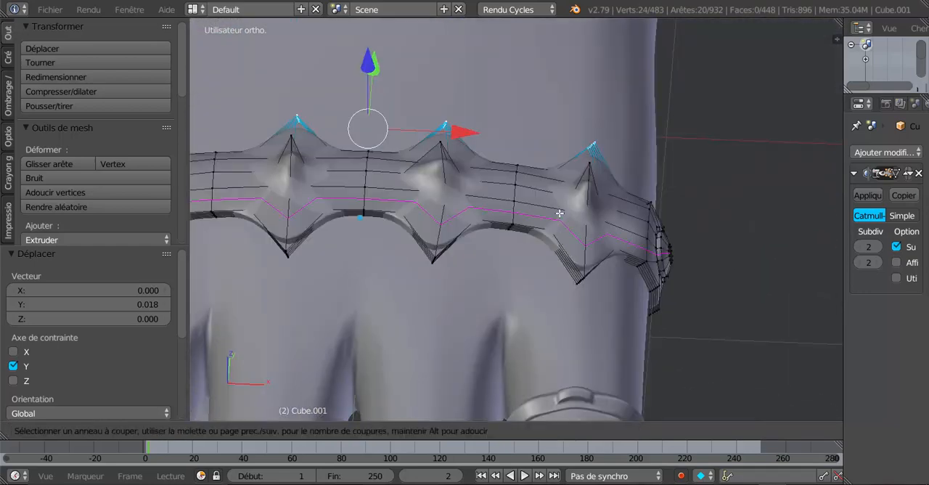
{"action": "left_click", "coordinate": [559, 213]}
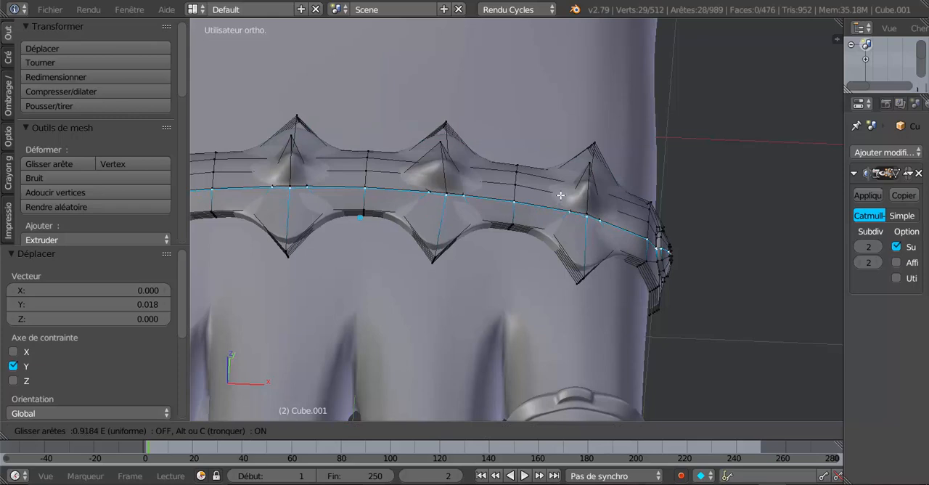
{"action": "left_click", "coordinate": [539, 238]}
{"action": "key", "text": "ctrl+r"}
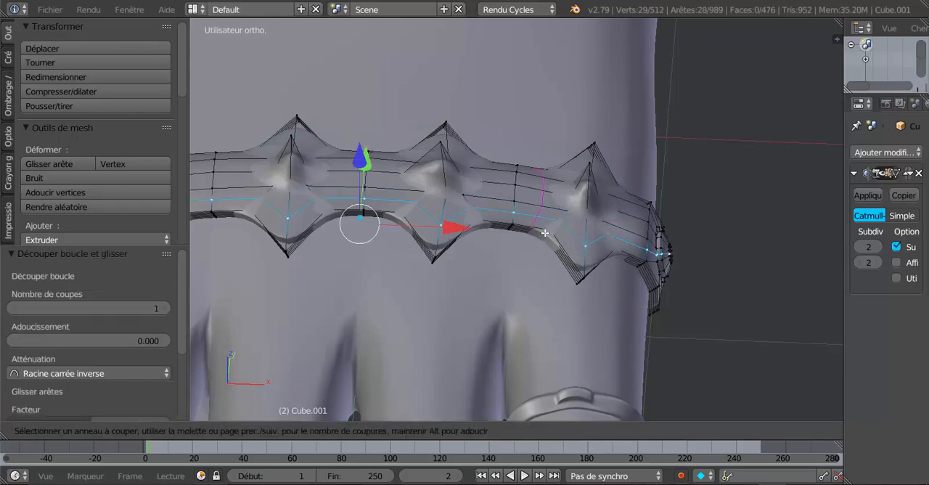
{"action": "key", "text": "Escape"}
{"action": "key", "text": "ctrl+z"}
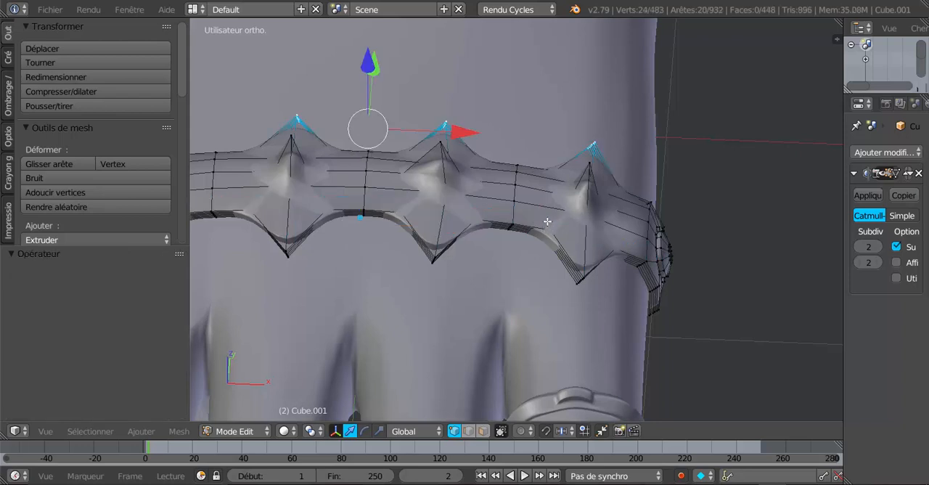
Add crosswise loop cuts on both sides of the spike at the band's +X end, slide them toward the spike, and check the shape in Object Mode
{"action": "key", "text": "ctrl+r"}
{"action": "left_click", "coordinate": [553, 207]}
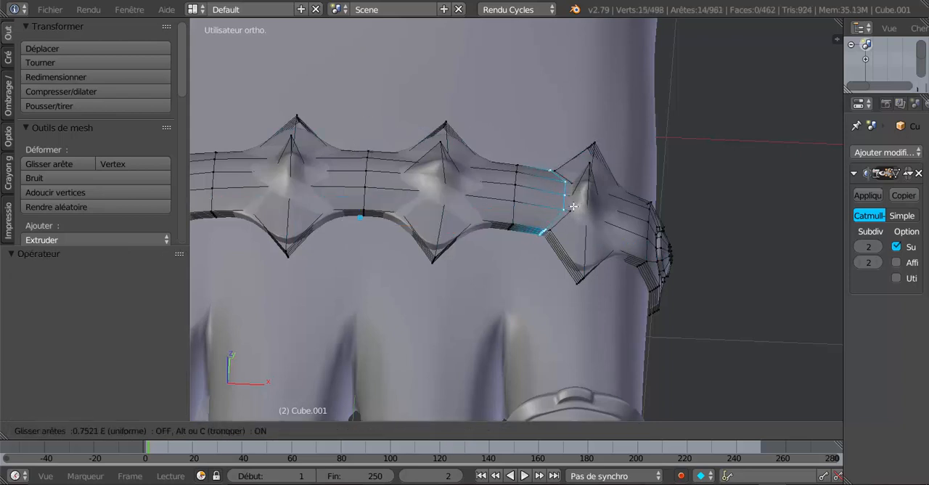
{"action": "left_click", "coordinate": [580, 209]}
{"action": "key", "text": "ctrl+r"}
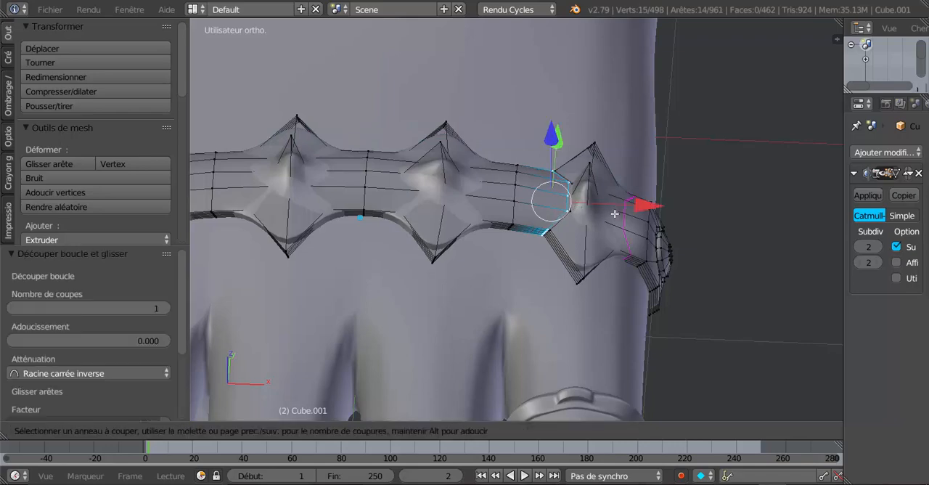
{"action": "left_click", "coordinate": [615, 211]}
{"action": "left_click", "coordinate": [594, 206]}
{"action": "key", "text": "Tab"}
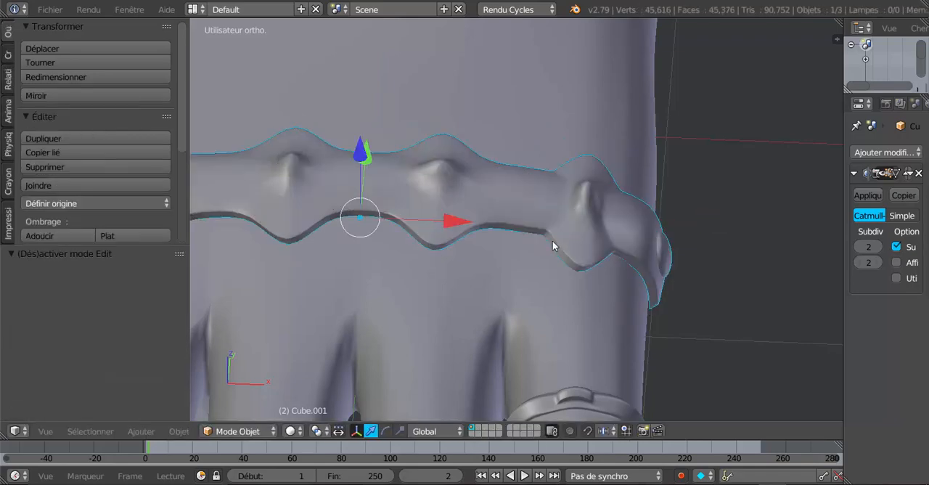
{"action": "mouse_move", "coordinate": [552, 240]}
{"action": "middle_mouse_down"}
{"action": "mouse_move", "coordinate": [470, 209]}
{"action": "mouse_move", "coordinate": [586, 247]}
{"action": "mouse_move", "coordinate": [573, 249]}
{"action": "mouse_move", "coordinate": [564, 269]}
{"action": "mouse_move", "coordinate": [523, 249]}
{"action": "middle_mouse_up"}
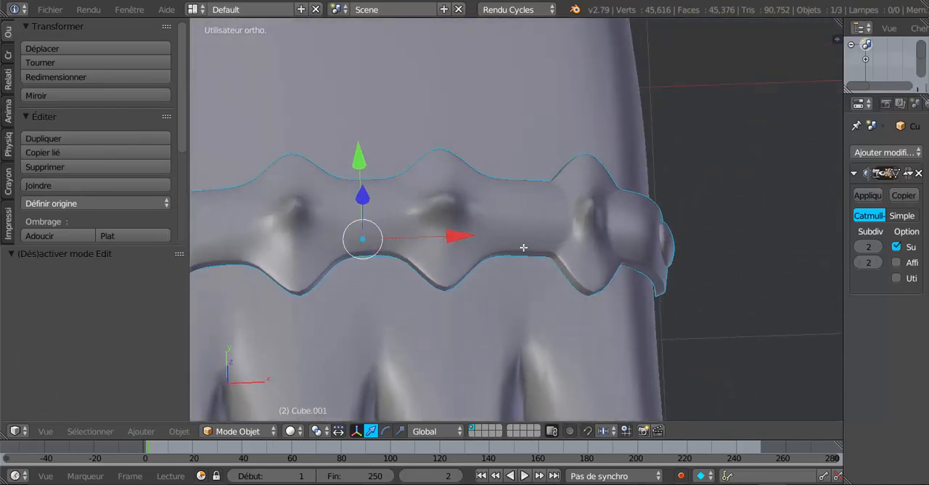
Add crosswise loop cuts on both sides of the second spike from the +X end, slid close to its base
{"action": "key", "text": "Tab"}
{"action": "key", "text": "ctrl+r"}
{"action": "left_click", "coordinate": [495, 210]}
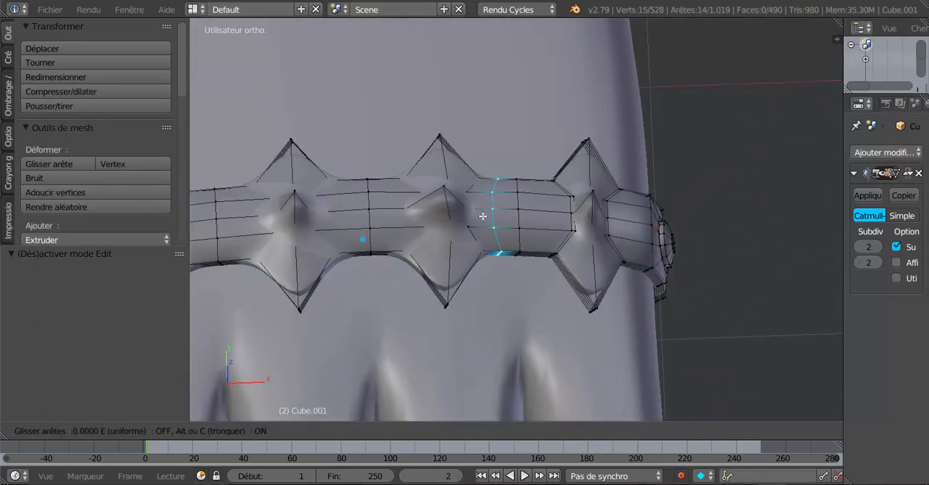
{"action": "left_click", "coordinate": [446, 225]}
{"action": "key", "text": "ctrl+r"}
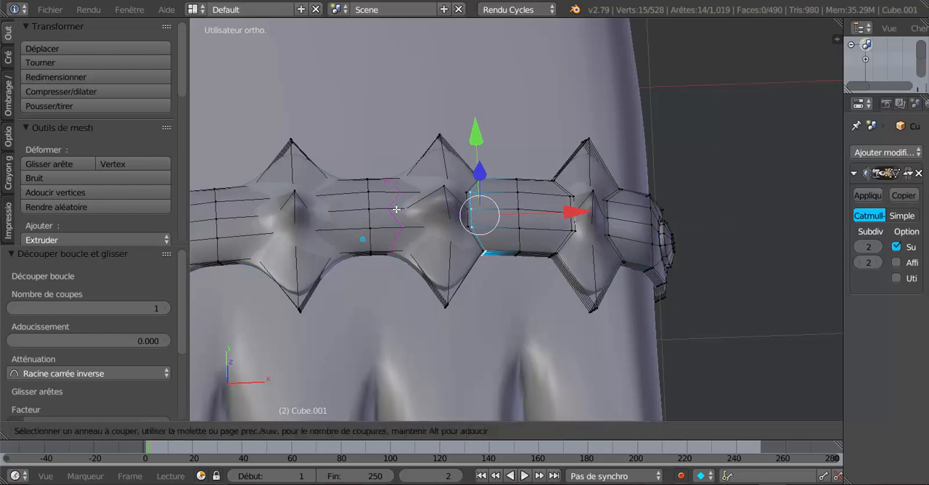
{"action": "left_click", "coordinate": [400, 213]}
{"action": "left_click", "coordinate": [341, 214]}
Add crosswise loop cuts on both sides of the third spike, edge-sliding the one on its outer side by a factor of 0.837
{"action": "key", "text": "ctrl+r"}
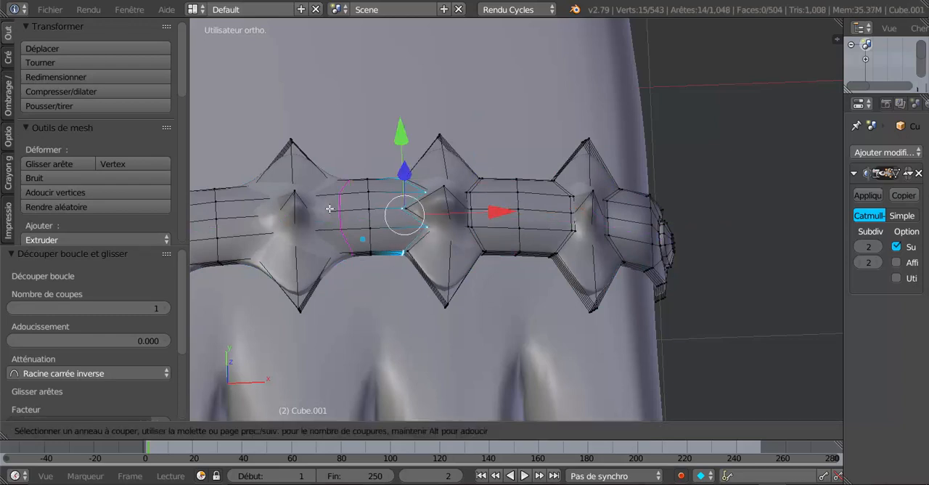
{"action": "left_click", "coordinate": [335, 214]}
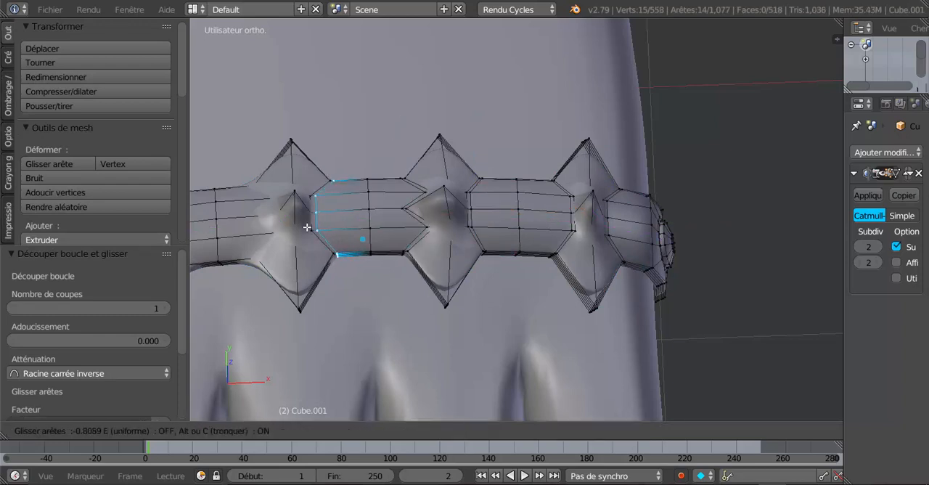
{"action": "left_click", "coordinate": [307, 227]}
{"action": "key", "text": "ctrl+r"}
{"action": "left_click", "coordinate": [242, 223]}
{"action": "left_click", "coordinate": [249, 214]}
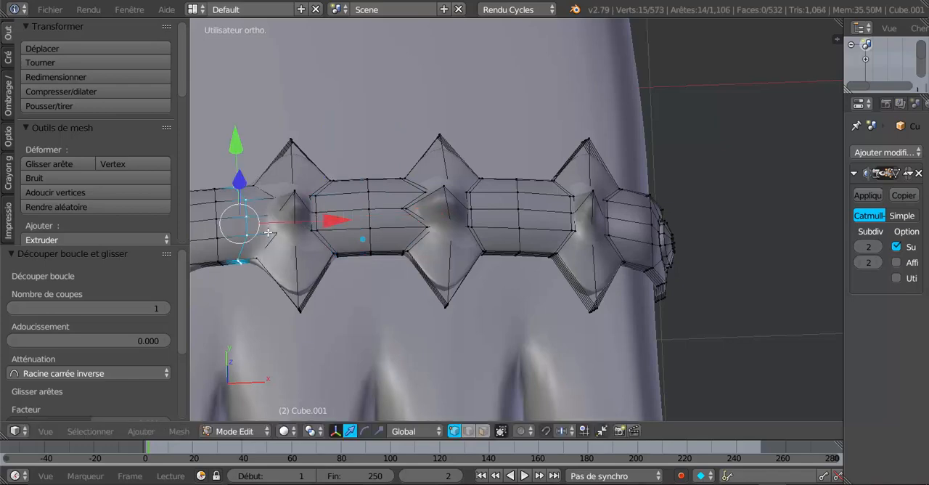
{"action": "key", "text": "g"}
{"action": "key", "text": "g"}
{"action": "left_click", "coordinate": [295, 238]}
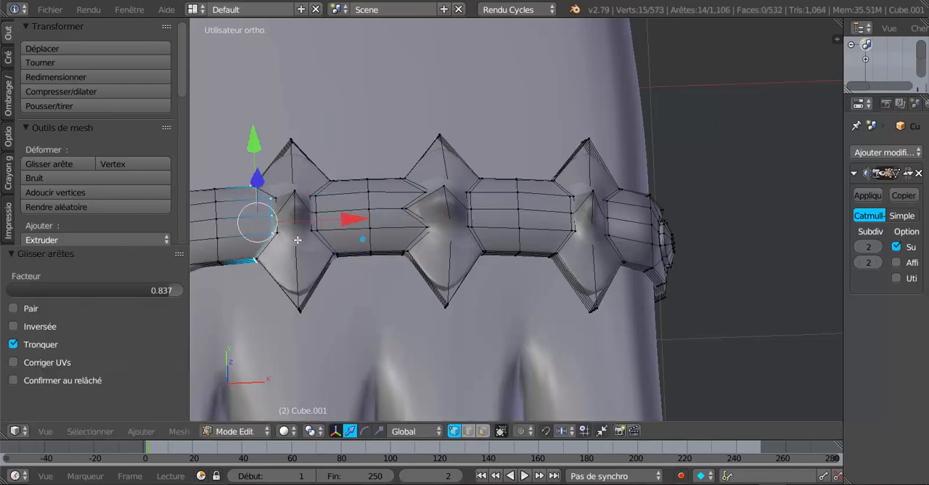
Add crosswise loop cuts on both sides of the fourth spike at the band's -X end, slid close to its base
{"action": "middle_click_drag", "start_coordinate": [296, 238], "coordinate": [499, 247]}
{"action": "scroll", "coordinate": [499, 247], "scroll_direction": "up", "scroll_amount": 3}
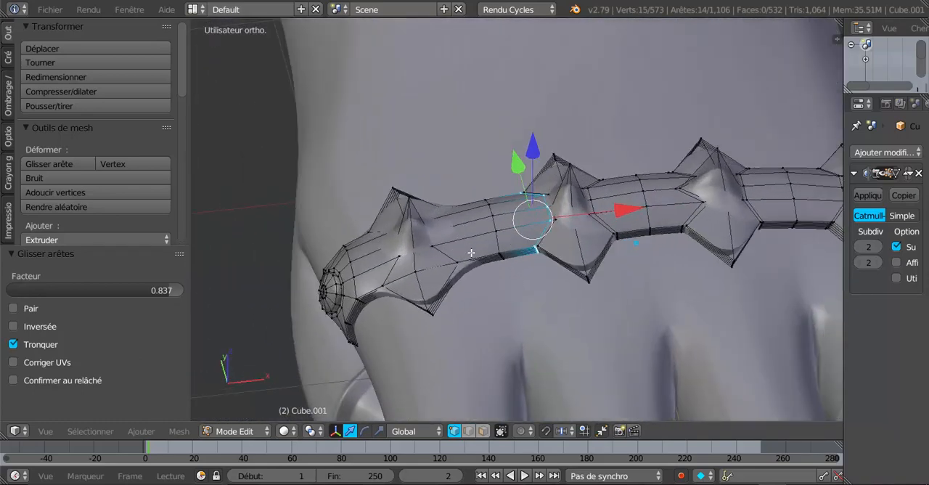
{"action": "key", "text": "ctrl+r"}
{"action": "left_click", "coordinate": [458, 239]}
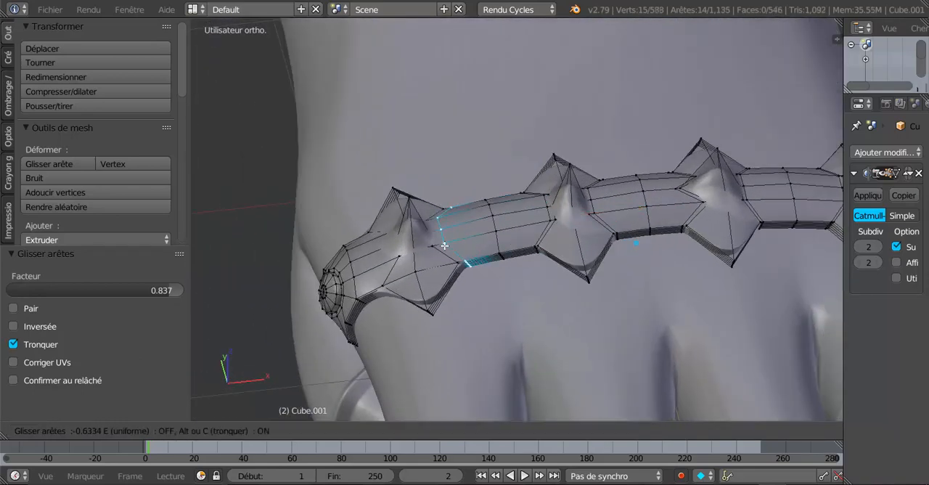
{"action": "left_click", "coordinate": [440, 251]}
{"action": "key", "text": "ctrl+r"}
{"action": "left_click", "coordinate": [383, 254]}
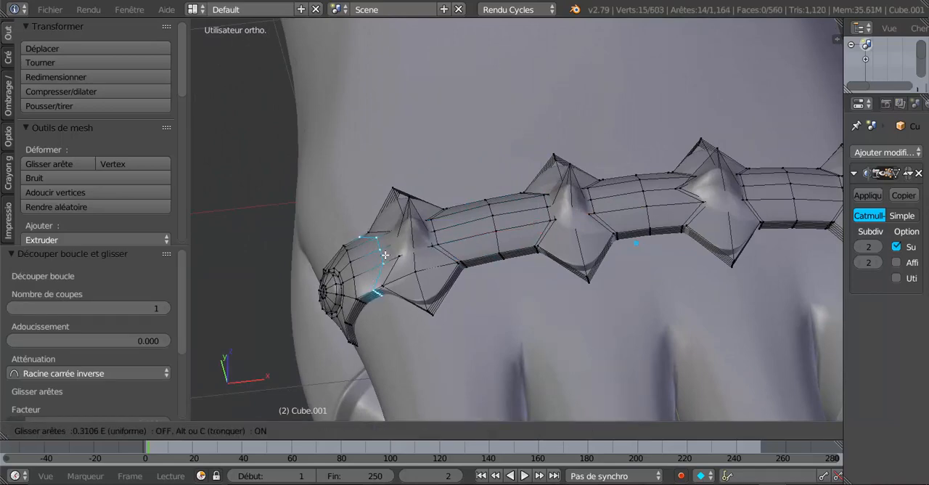
{"action": "left_click", "coordinate": [393, 249]}
Add two lengthwise loop cuts along the band, one on each side of the spikes' centreline, slid close to it
{"action": "middle_click_drag", "start_coordinate": [393, 250], "coordinate": [632, 232]}
{"action": "key", "text": "ctrl+r"}
{"action": "left_click", "coordinate": [574, 254]}
{"action": "left_click", "coordinate": [568, 248]}
{"action": "key", "text": "ctrl+r"}
{"action": "left_click", "coordinate": [628, 227]}
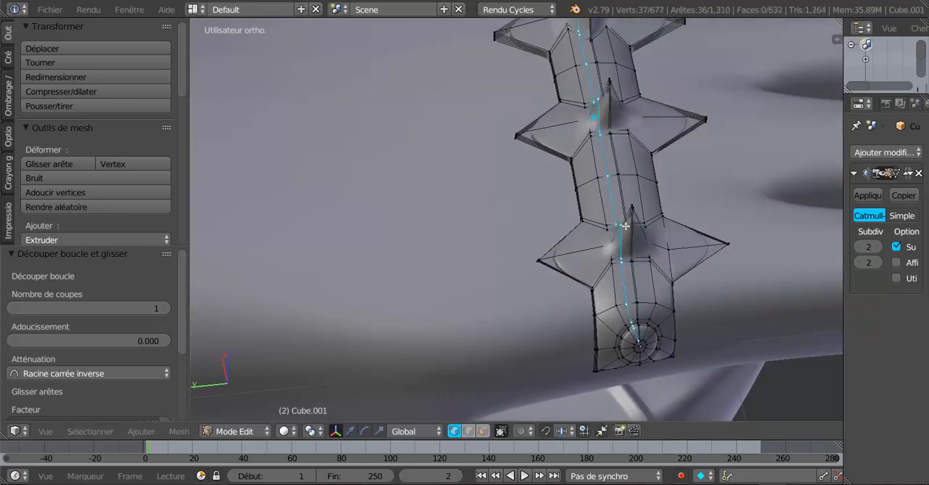
{"action": "left_click", "coordinate": [634, 226]}
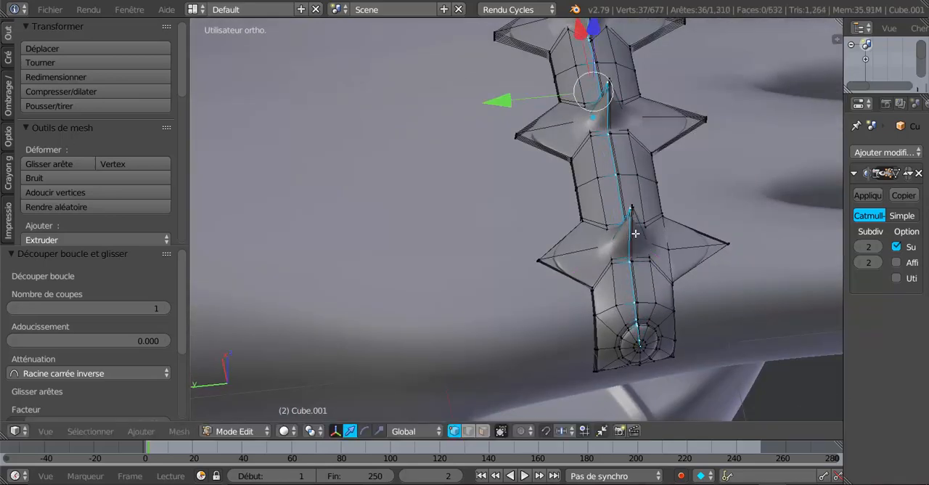
Check the sharpened spikes in Object Mode, reselect the band and return to Edit Mode
{"action": "key", "text": "Tab"}
{"action": "scroll", "coordinate": [635, 233], "scroll_direction": "down", "scroll_amount": 5}
{"action": "middle_click_drag", "start_coordinate": [635, 233], "coordinate": [471, 332]}
{"action": "key", "text": "Tab"}
{"action": "key", "text": "Tab"}
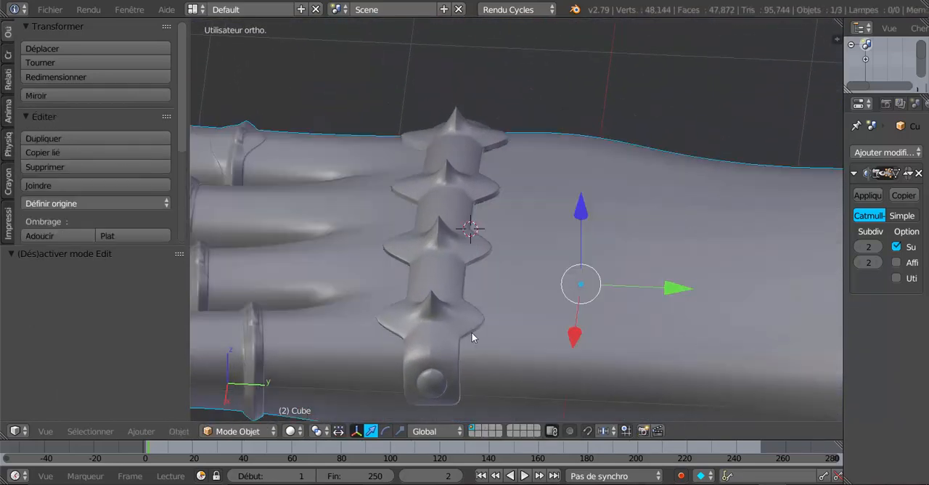
{"action": "right_click", "coordinate": [454, 311]}
{"action": "key", "text": "Tab"}
{"action": "scroll", "coordinate": [483, 270], "scroll_direction": "up", "scroll_amount": 5}
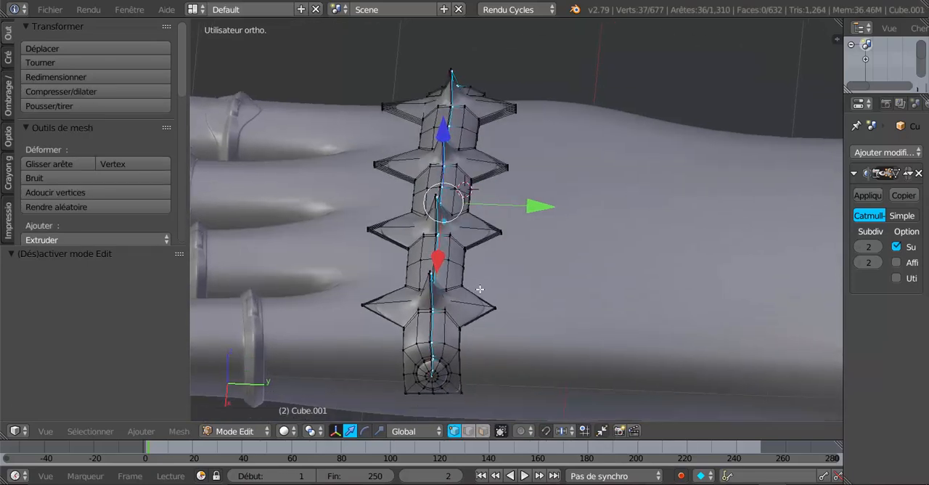
Add lengthwise loop cuts close to the band's rear and front pointed edges and check the contour in Object Mode
{"action": "key", "text": "ctrl+r"}
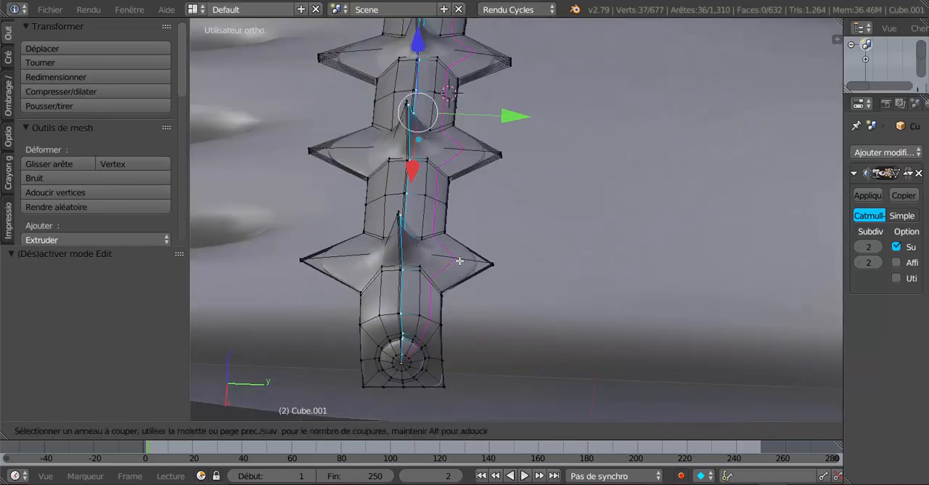
{"action": "left_click", "coordinate": [471, 260]}
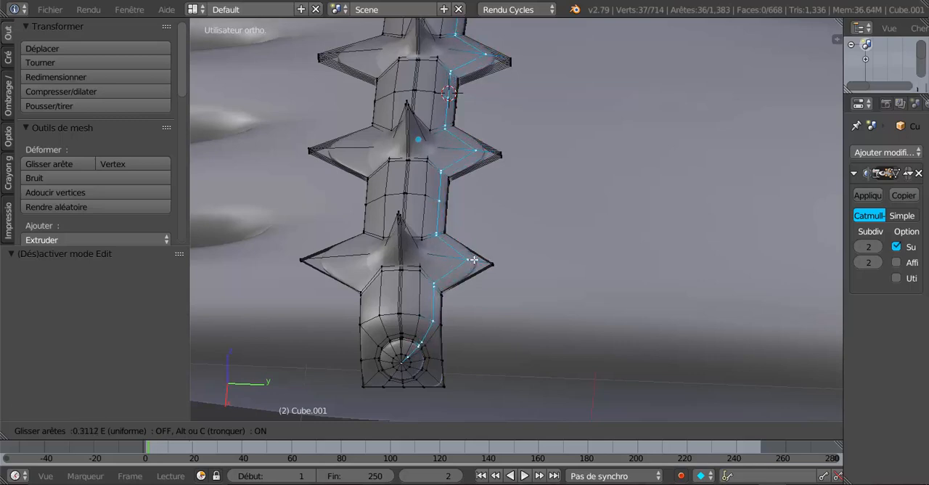
{"action": "left_click", "coordinate": [479, 261]}
{"action": "key", "text": "ctrl+r"}
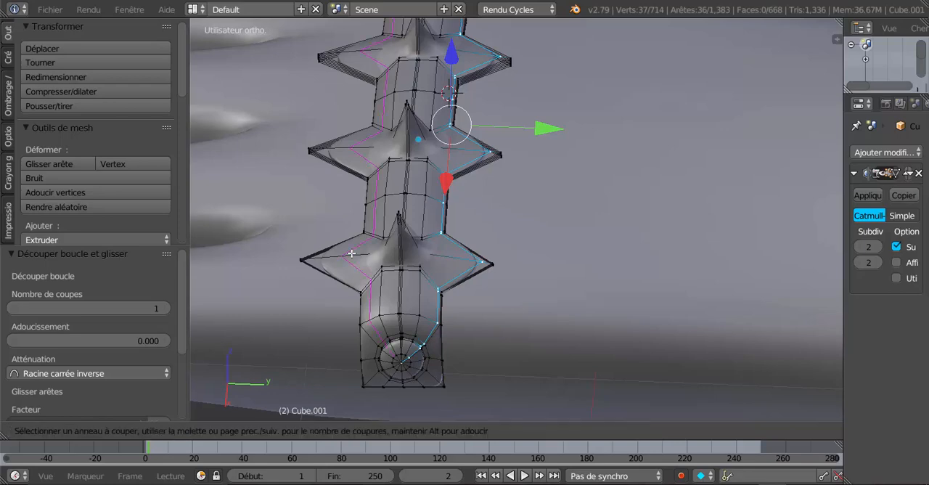
{"action": "left_click", "coordinate": [341, 258]}
{"action": "left_click", "coordinate": [324, 259]}
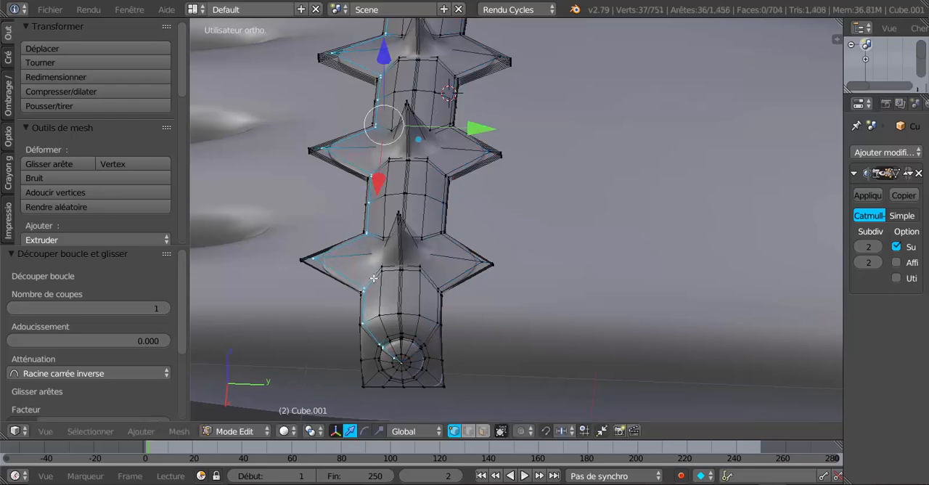
{"action": "key", "text": "Tab"}
{"action": "middle_click_drag", "start_coordinate": [401, 294], "coordinate": [427, 217]}
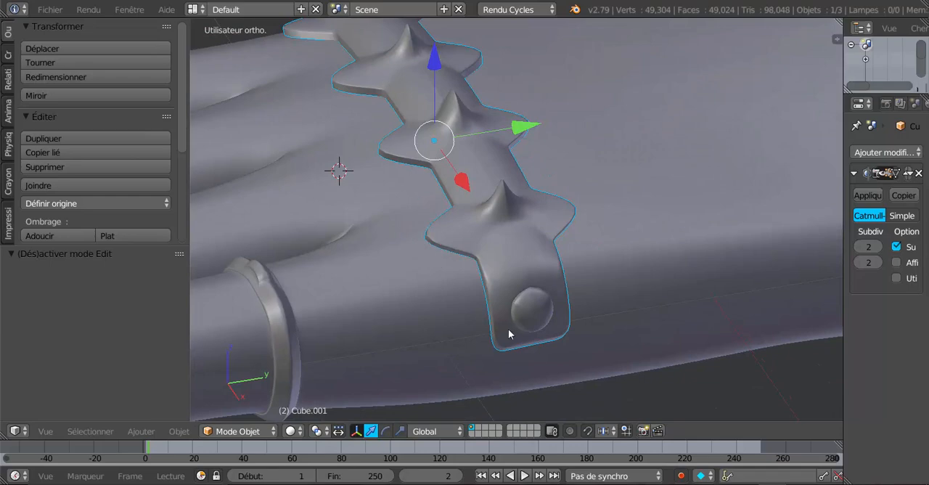
{"action": "middle_click_drag", "start_coordinate": [509, 334], "coordinate": [559, 186]}
{"action": "middle_click_drag", "start_coordinate": [492, 235], "coordinate": [349, 225]}
Add crosswise loop cuts on both sides of the first rear point at the +X end, slid close to its tip
{"action": "key", "text": "Tab"}
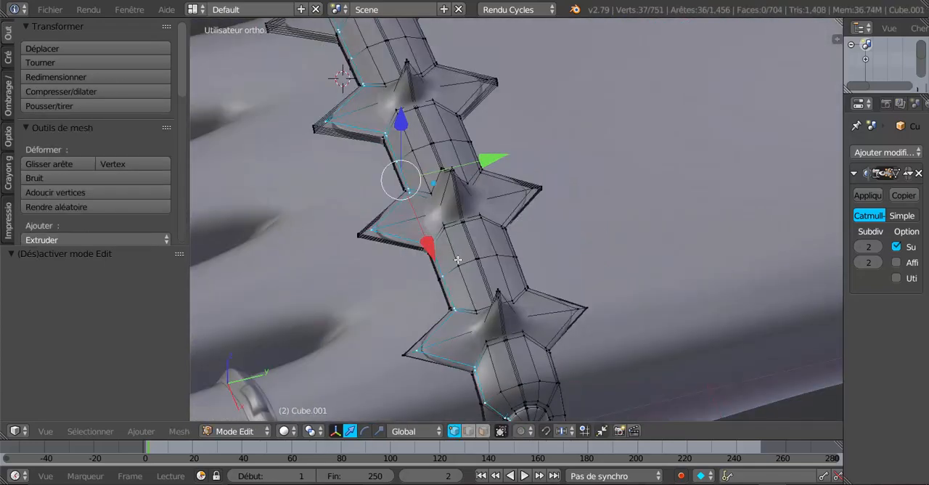
{"action": "middle_click_drag", "start_coordinate": [458, 259], "coordinate": [428, 241]}
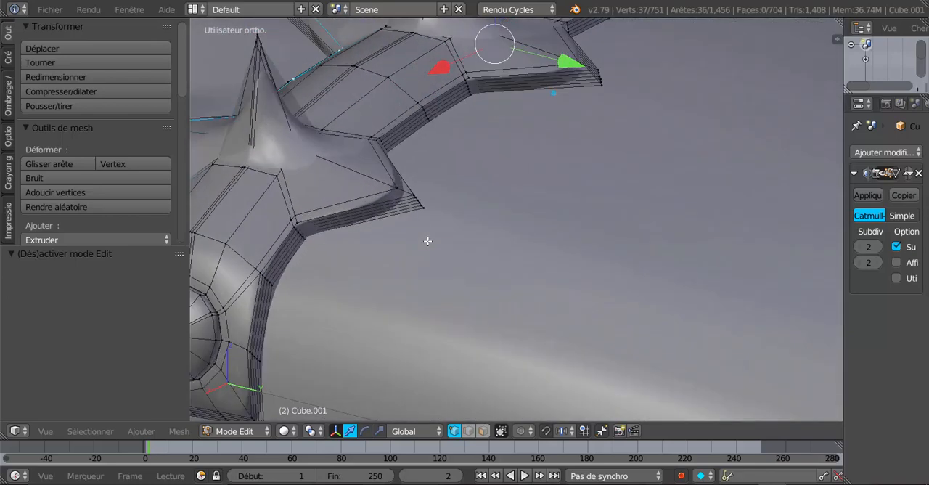
{"action": "key", "text": "ctrl+r"}
{"action": "left_click", "coordinate": [376, 215]}
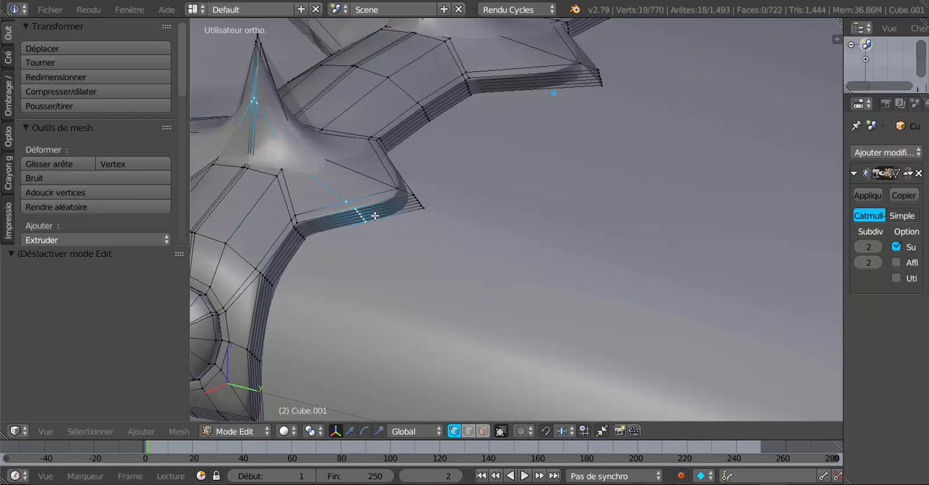
{"action": "left_click", "coordinate": [424, 209]}
{"action": "middle_click_drag", "start_coordinate": [424, 210], "coordinate": [393, 248]}
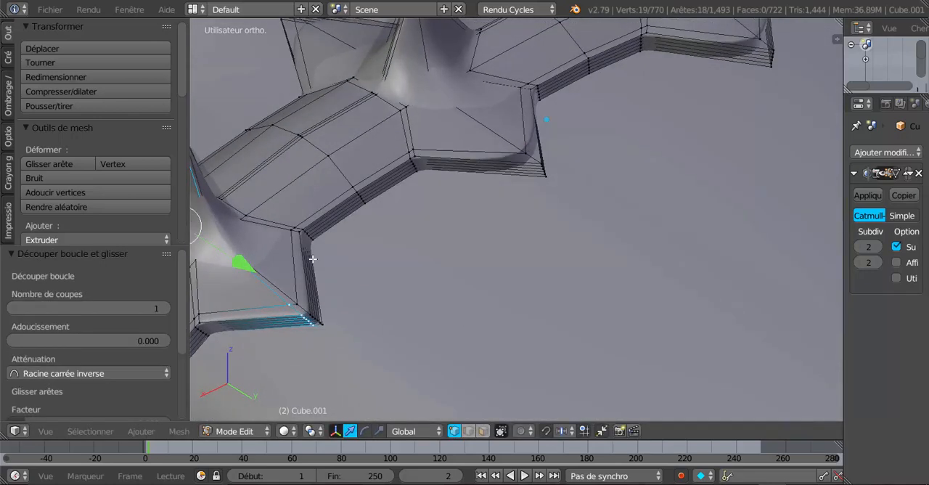
{"action": "key", "text": "ctrl+r"}
{"action": "left_click", "coordinate": [314, 260]}
{"action": "left_click", "coordinate": [320, 290]}
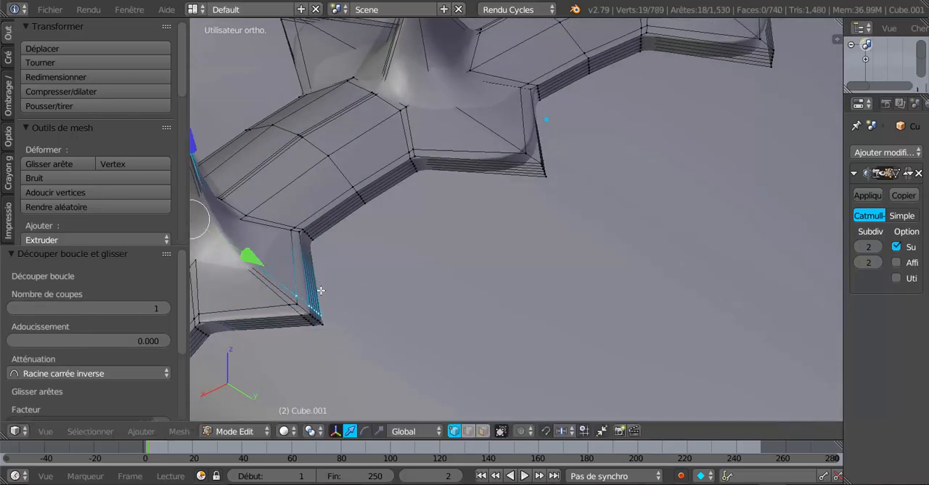
Add crosswise loop cuts on both sides of the second rear point, slid close to its tip, and check the result in Object Mode
{"action": "key", "text": "ctrl+r"}
{"action": "left_click", "coordinate": [518, 167]}
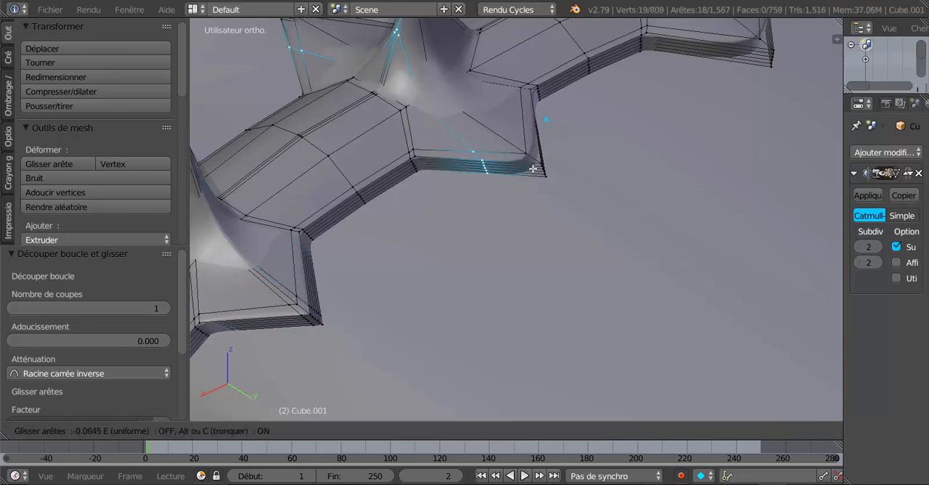
{"action": "left_click", "coordinate": [576, 167]}
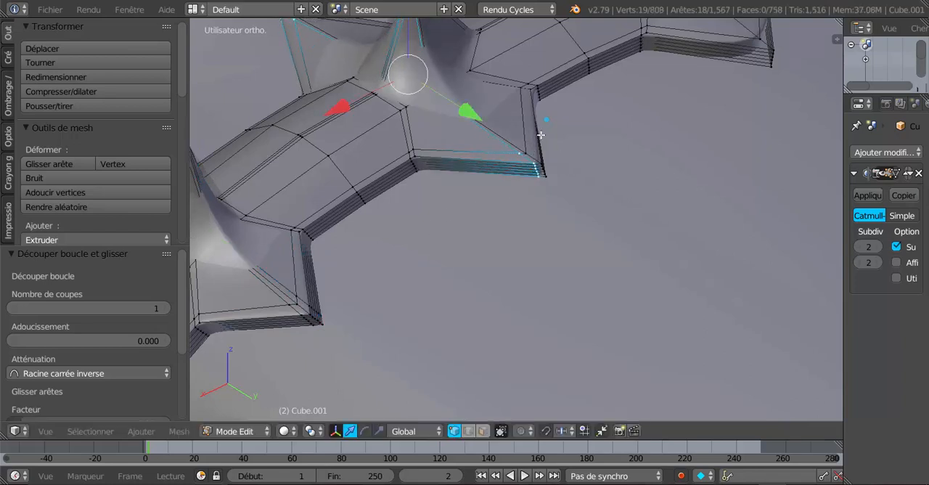
{"action": "key", "text": "ctrl+r"}
{"action": "left_click", "coordinate": [539, 145]}
{"action": "left_click", "coordinate": [543, 158]}
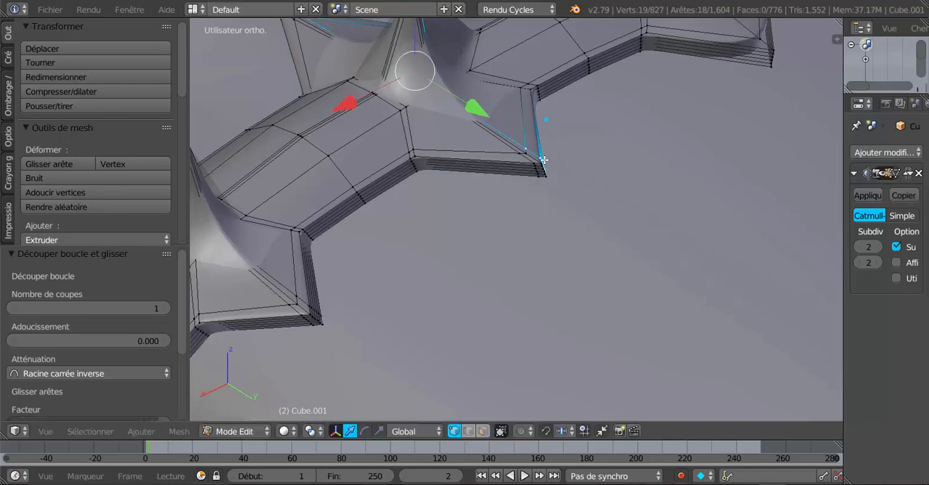
{"action": "scroll", "coordinate": [546, 174], "scroll_direction": "down", "scroll_amount": 2}
{"action": "key", "text": "Tab"}
{"action": "scroll", "coordinate": [537, 208], "scroll_direction": "down", "scroll_amount": 2}
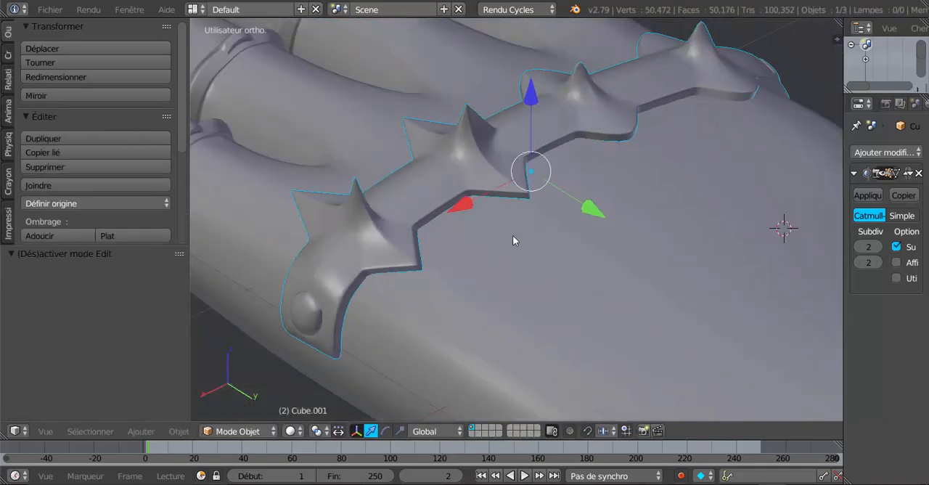
Add crosswise loop cuts on both sides of the band's third rear point, slid close to its tip
{"action": "middle_click_drag", "start_coordinate": [573, 230], "coordinate": [438, 248]}
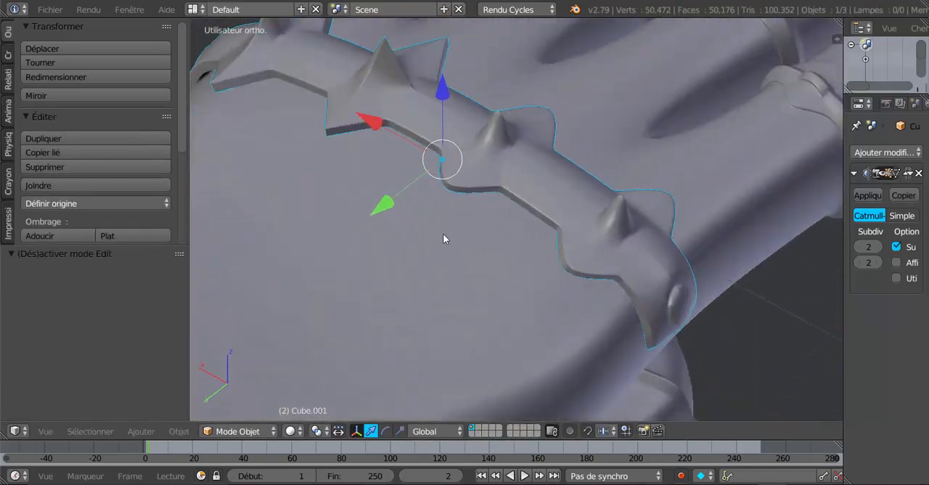
{"action": "key", "text": "Tab"}
{"action": "scroll", "coordinate": [468, 234], "scroll_direction": "up", "scroll_amount": 5}
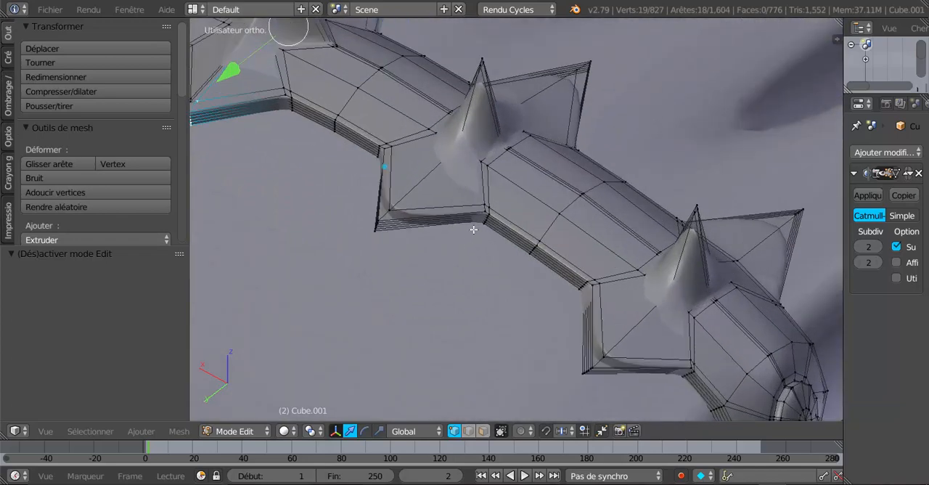
{"action": "key", "text": "ctrl+r"}
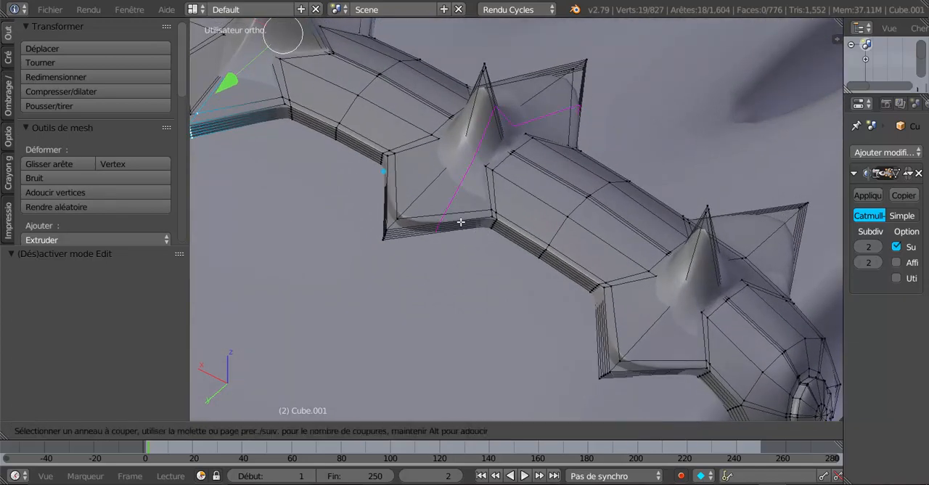
{"action": "left_click", "coordinate": [459, 219]}
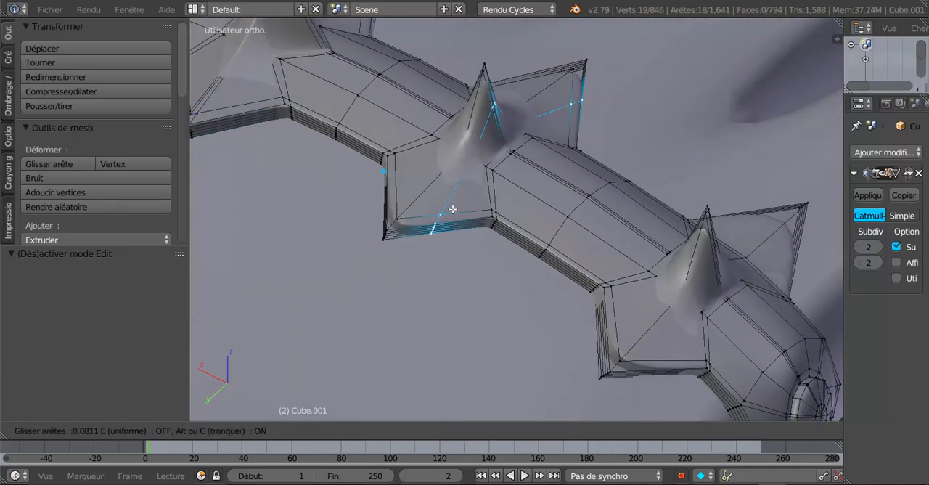
{"action": "left_click", "coordinate": [413, 202]}
{"action": "key", "text": "ctrl+r"}
{"action": "left_click", "coordinate": [399, 185]}
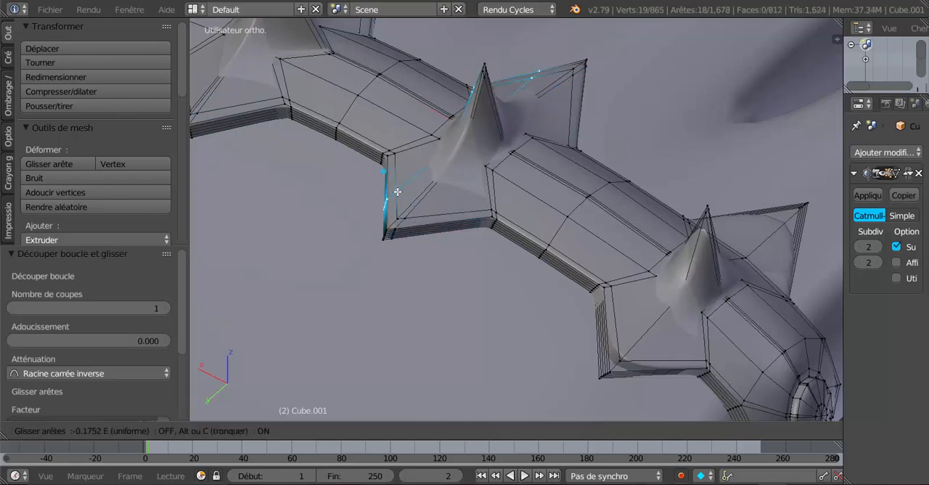
{"action": "left_click", "coordinate": [413, 214]}
Add crosswise loop cuts on both sides of the fourth rear point near its tip and check the whole band in Object Mode
{"action": "key", "text": "ctrl+r"}
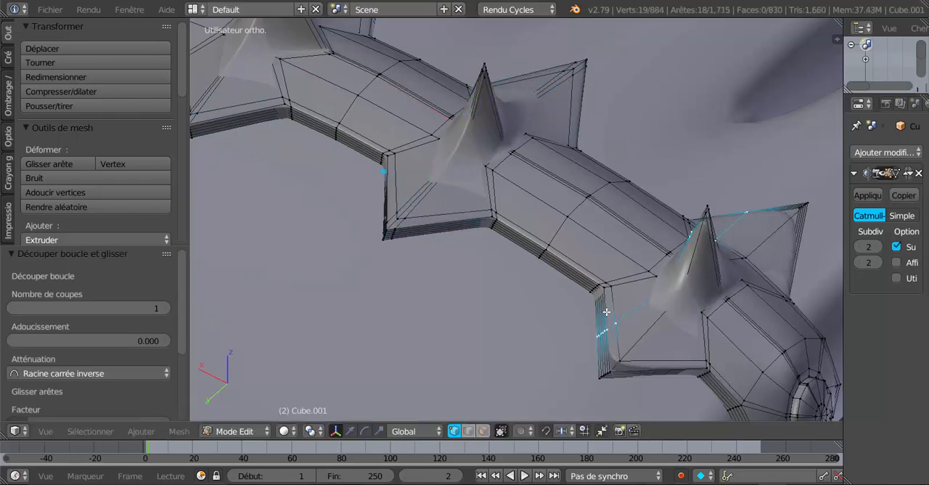
{"action": "left_click", "coordinate": [612, 323]}
{"action": "left_click", "coordinate": [617, 344]}
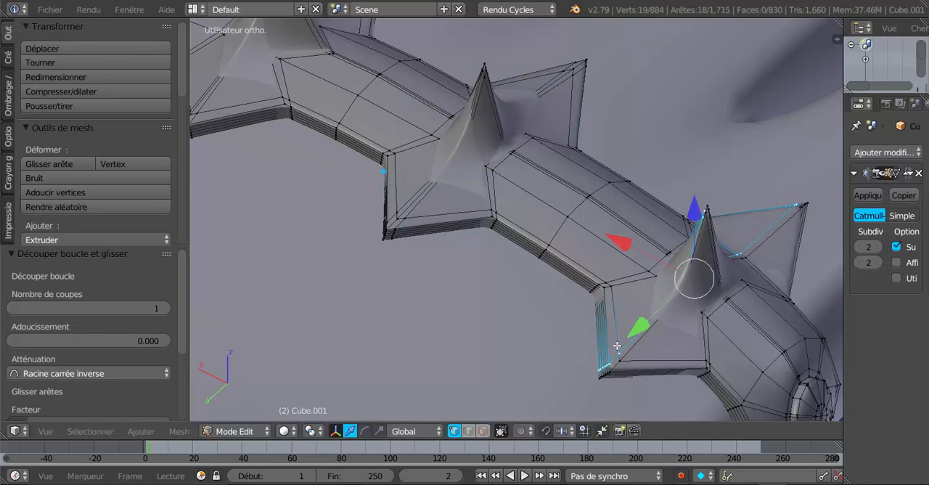
{"action": "key", "text": "ctrl+r"}
{"action": "left_click", "coordinate": [649, 368]}
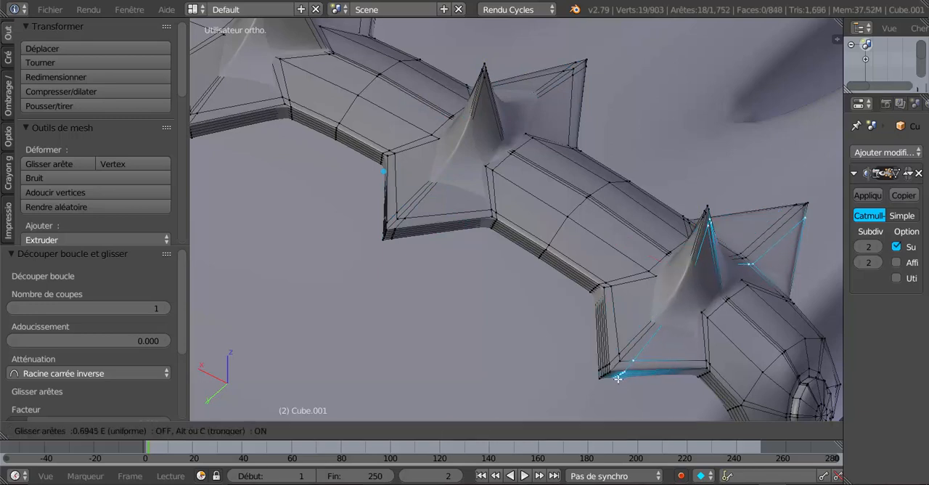
{"action": "left_click", "coordinate": [614, 383]}
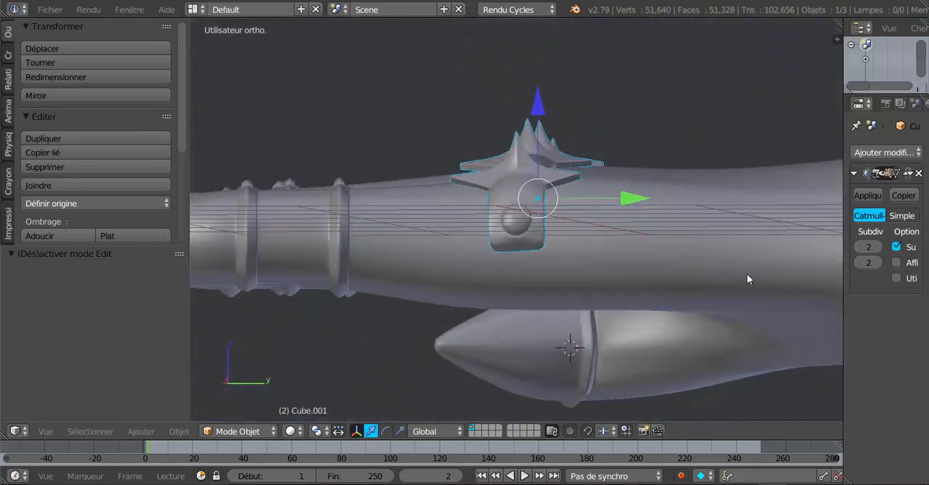
{"action": "middle_click_drag", "start_coordinate": [747, 274], "coordinate": [707, 348]}
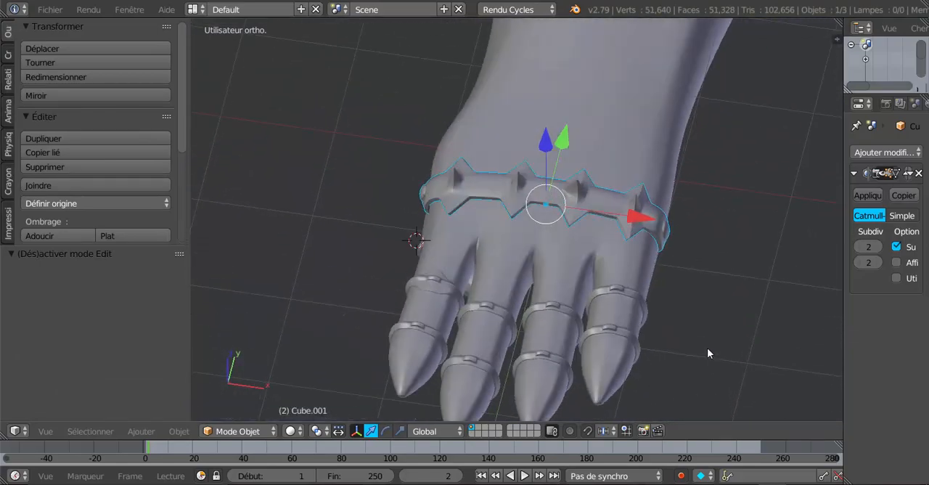
{"action": "middle_click_drag", "start_coordinate": [557, 307], "coordinate": [572, 324]}
{"action": "scroll", "coordinate": [599, 304], "scroll_direction": "up", "scroll_amount": 3}
Select the midpoint vertices of the three front-edge gaps between the band's points through the wireframe in Edit Mode
{"action": "key", "text": "Tab"}
{"action": "middle_click_drag", "start_coordinate": [619, 288], "coordinate": [583, 242]}
{"action": "scroll", "coordinate": [667, 245], "scroll_direction": "up", "scroll_amount": 2}
{"action": "middle_click_drag", "start_coordinate": [682, 249], "coordinate": [677, 240]}
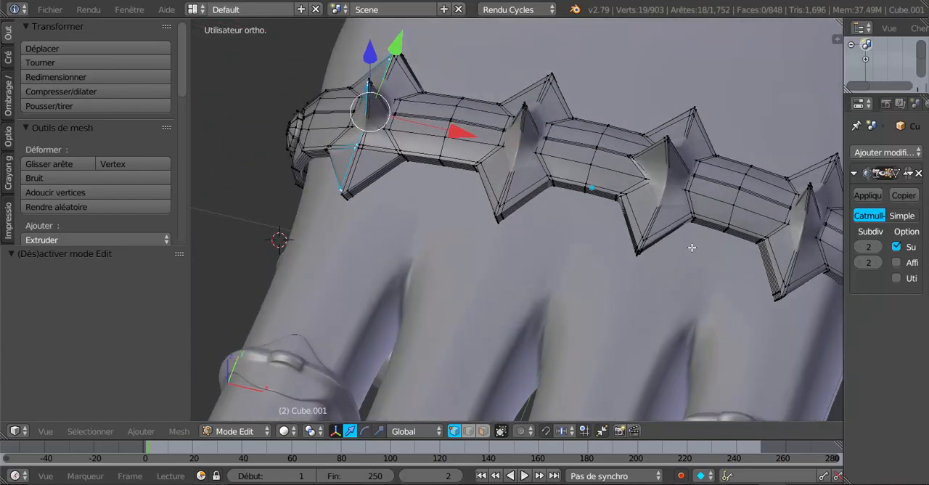
{"action": "key", "text": "z"}
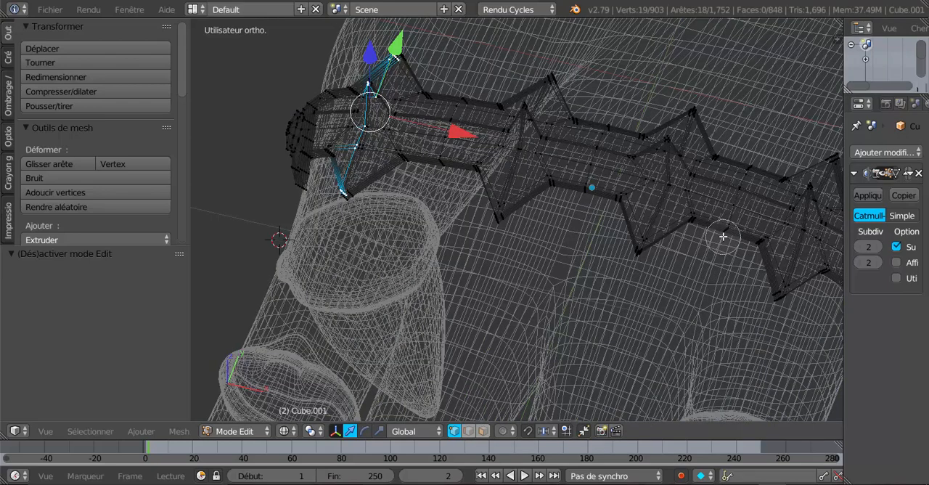
{"action": "key", "text": "z"}
{"action": "key", "text": "z"}
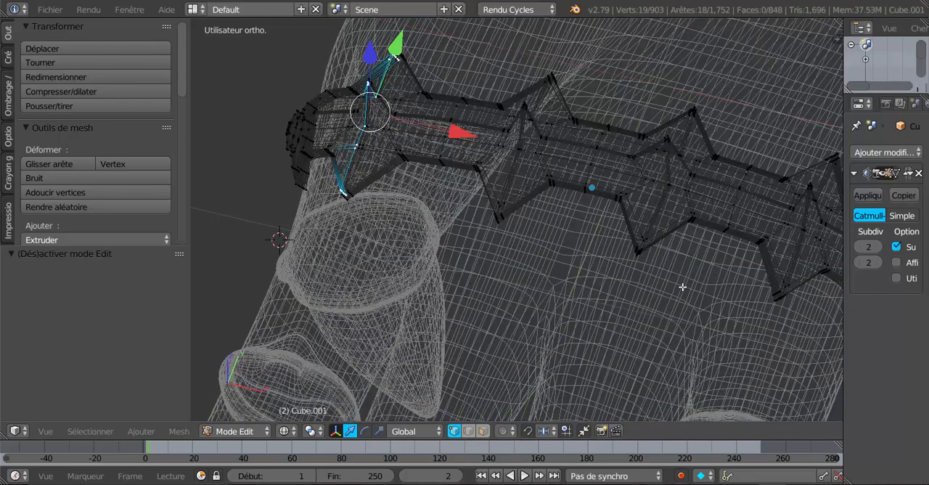
{"action": "key", "text": "a"}
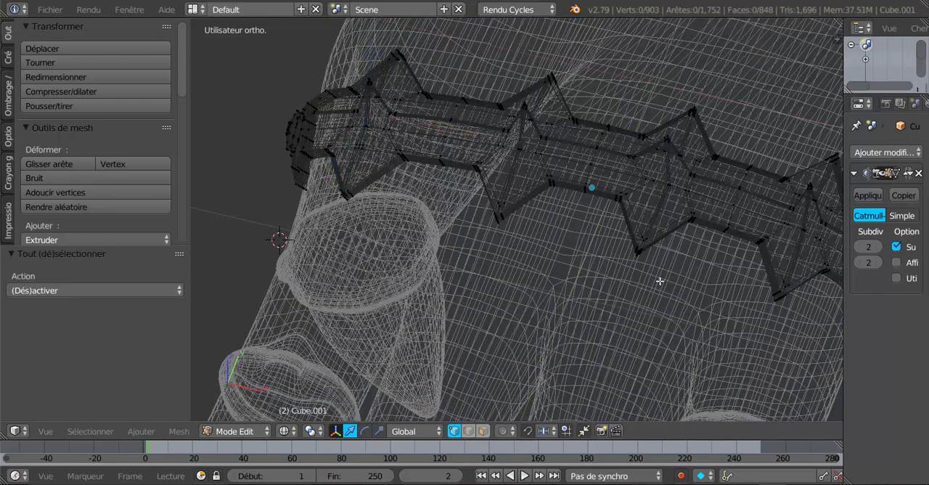
{"action": "right_click", "coordinate": [728, 231], "text": "alt"}
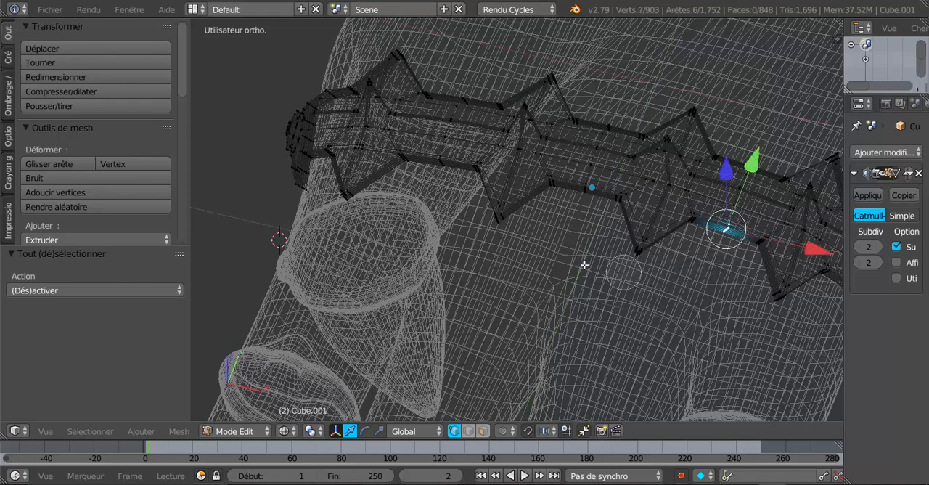
{"action": "right_click", "coordinate": [586, 193], "text": "alt+shift"}
{"action": "right_click", "coordinate": [451, 176], "text": "alt+shift"}
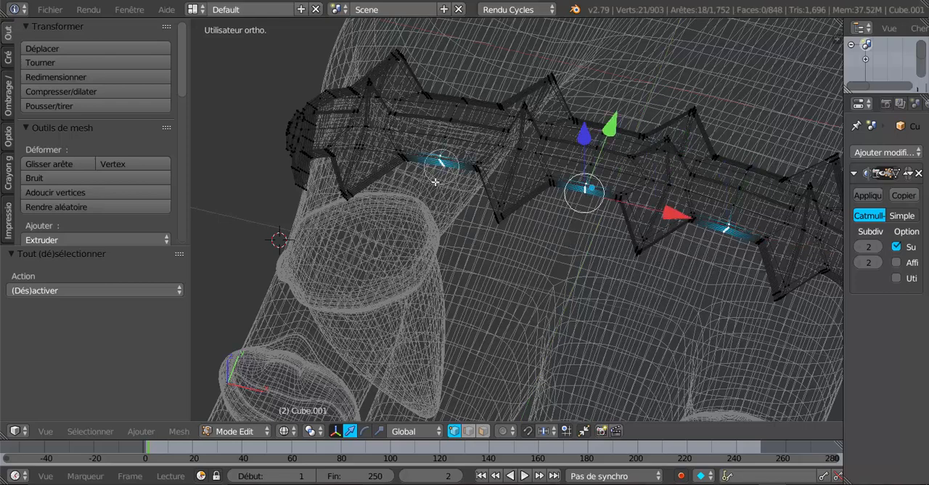
Shift the three selected front-edge midpoints slightly along Y toward the fingers in solid view and return to Object Mode
{"action": "middle_click_drag", "start_coordinate": [431, 232], "coordinate": [466, 236]}
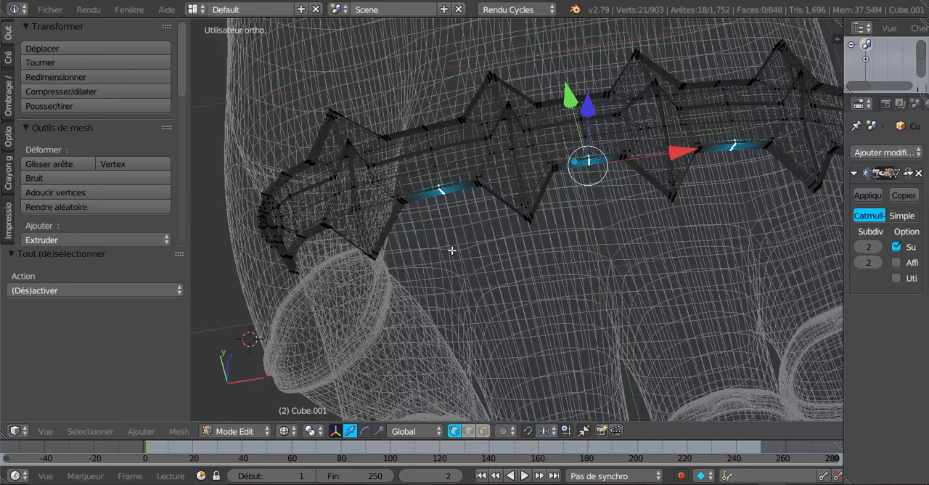
{"action": "scroll", "coordinate": [516, 260], "scroll_direction": "down", "scroll_amount": 2}
{"action": "middle_click_drag", "start_coordinate": [566, 285], "coordinate": [487, 311]}
{"action": "key", "text": "a"}
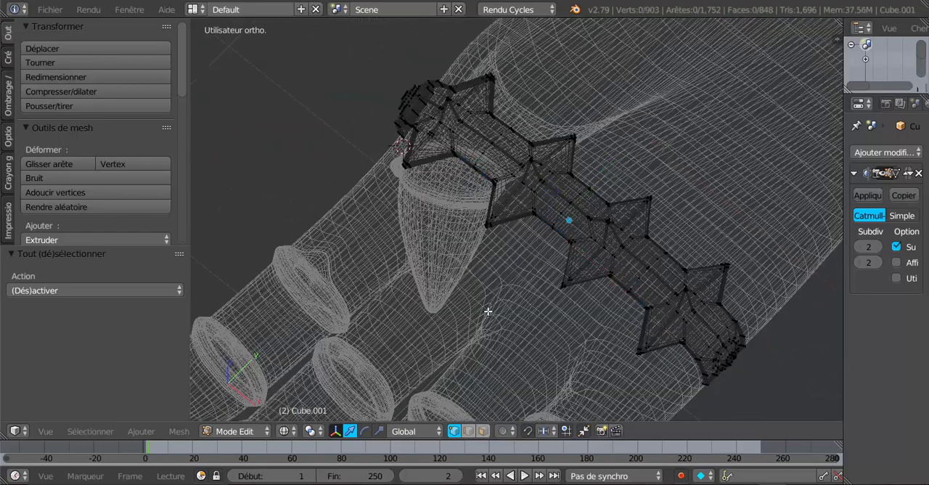
{"action": "key", "text": "ctrl+z"}
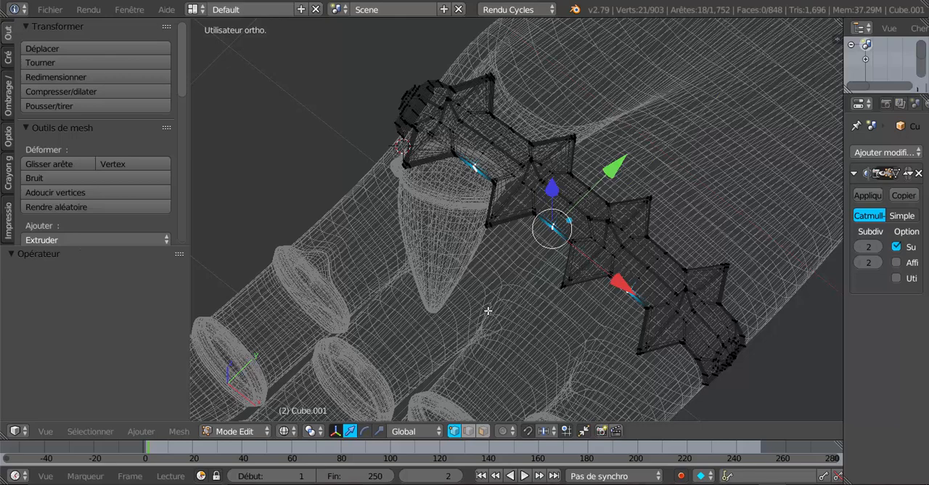
{"action": "key", "text": "z"}
{"action": "left_click_drag", "start_coordinate": [608, 176], "coordinate": [600, 192]}
{"action": "key", "text": "Tab"}
Examine the spiked band's shape from above and from the side, comparing its mesh with the smoothed result
{"action": "scroll", "coordinate": [594, 207], "scroll_direction": "down", "scroll_amount": 4}
{"action": "middle_click_drag", "start_coordinate": [522, 272], "coordinate": [733, 231]}
{"action": "middle_click_drag", "start_coordinate": [582, 261], "coordinate": [331, 225]}
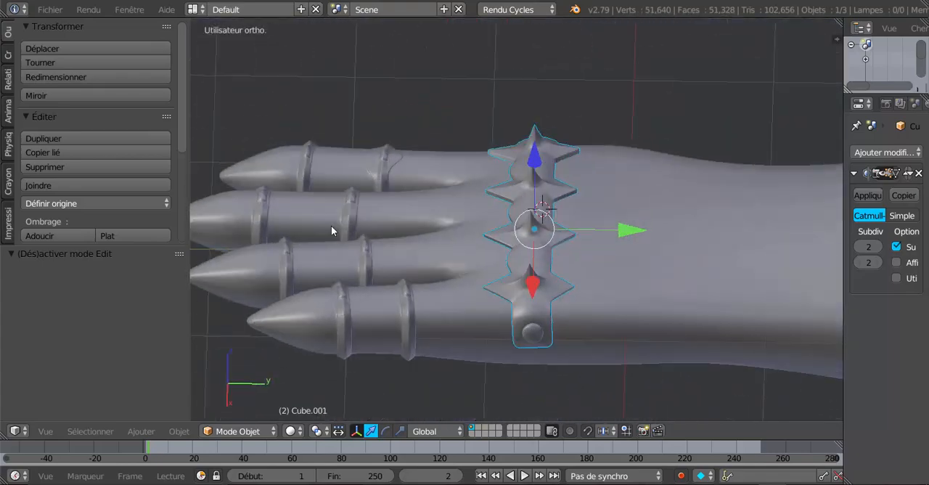
{"action": "scroll", "coordinate": [479, 285], "scroll_direction": "up", "scroll_amount": 4}
{"action": "middle_click_drag", "start_coordinate": [479, 285], "coordinate": [467, 262]}
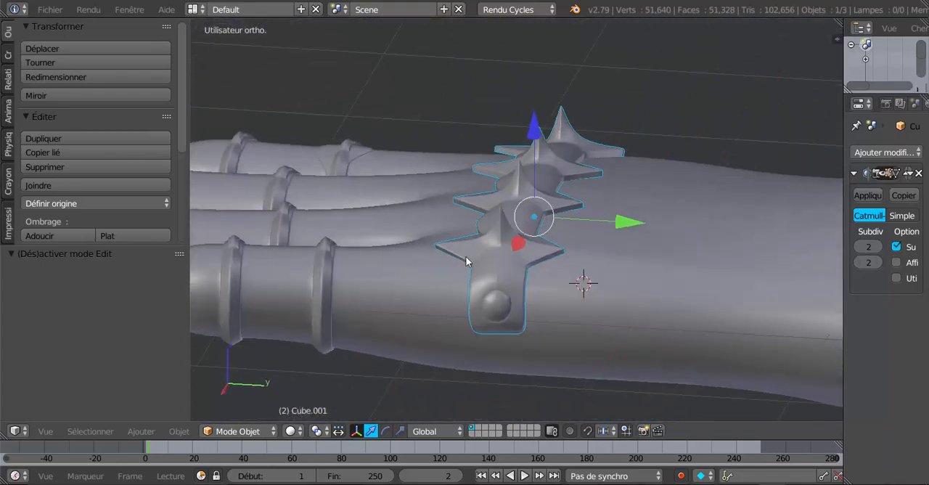
{"action": "middle_click_drag", "start_coordinate": [479, 302], "coordinate": [551, 299]}
{"action": "key", "text": "Tab"}
Select the hand mesh and enter Edit Mode with the backs of the fingers in view
{"action": "key", "text": "Tab"}
{"action": "key", "text": "Tab"}
{"action": "key", "text": "Tab"}
{"action": "key", "text": "Tab"}
{"action": "key", "text": "Tab"}
{"action": "right_click", "coordinate": [489, 294]}
{"action": "key", "text": "Tab"}
{"action": "middle_click_drag", "start_coordinate": [556, 300], "coordinate": [518, 291]}
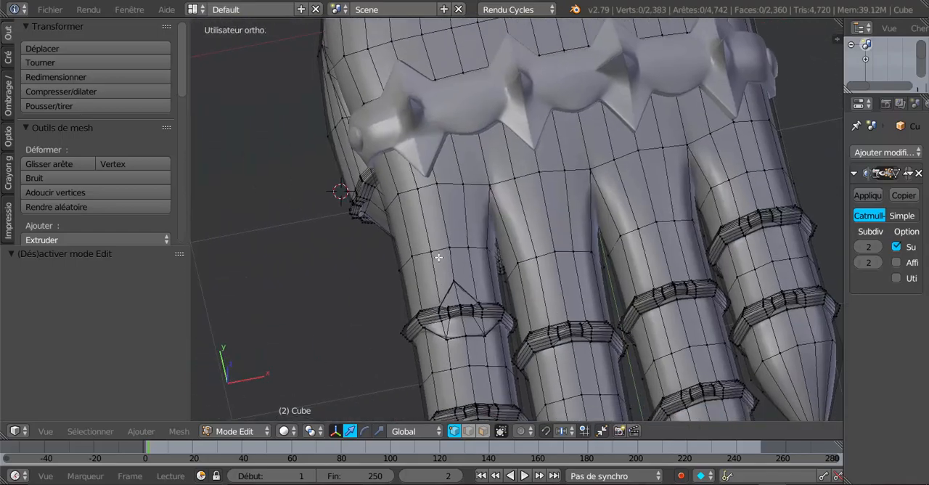
{"action": "middle_click_drag", "start_coordinate": [438, 257], "coordinate": [529, 186]}
{"action": "middle_click_drag", "start_coordinate": [466, 208], "coordinate": [488, 264]}
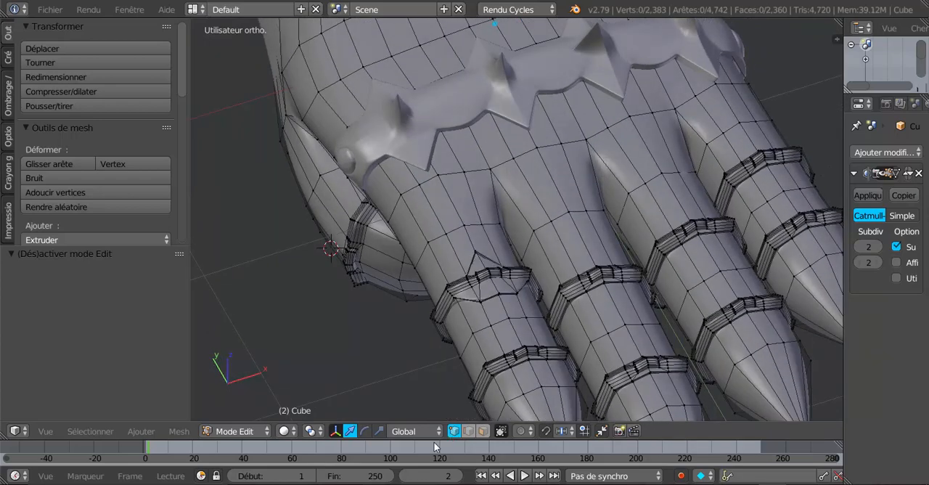
Apply LoopTools Gstretch to the five-vertex row across the index finger between the spiked band and the first ring
{"action": "right_click", "coordinate": [432, 241]}
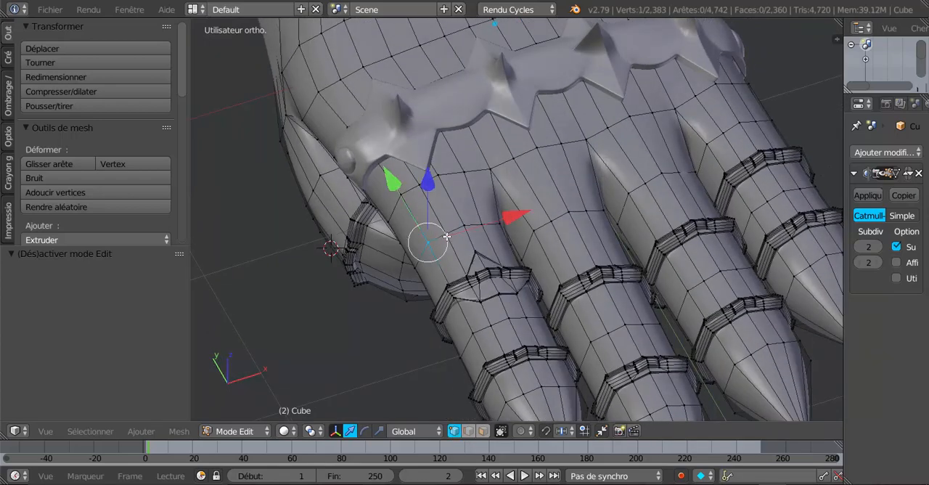
{"action": "right_click", "coordinate": [446, 235], "text": "shift"}
{"action": "right_click", "coordinate": [464, 227], "text": "shift"}
{"action": "right_click", "coordinate": [485, 226], "text": "shift"}
{"action": "right_click", "coordinate": [494, 226], "text": "shift"}
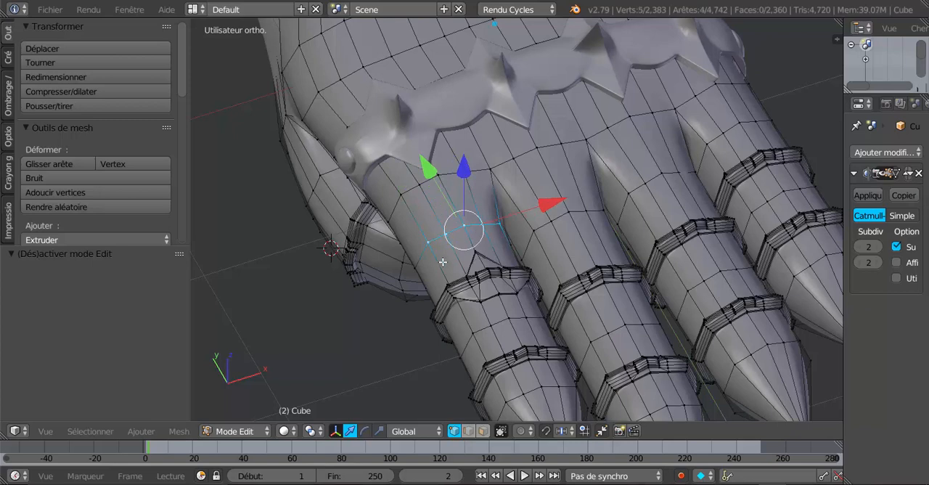
{"action": "middle_click_drag", "start_coordinate": [495, 226], "coordinate": [508, 221]}
{"action": "scroll", "coordinate": [55, 167], "scroll_direction": "down", "scroll_amount": 4}
{"action": "scroll", "coordinate": [57, 155], "scroll_direction": "down", "scroll_amount": 10}
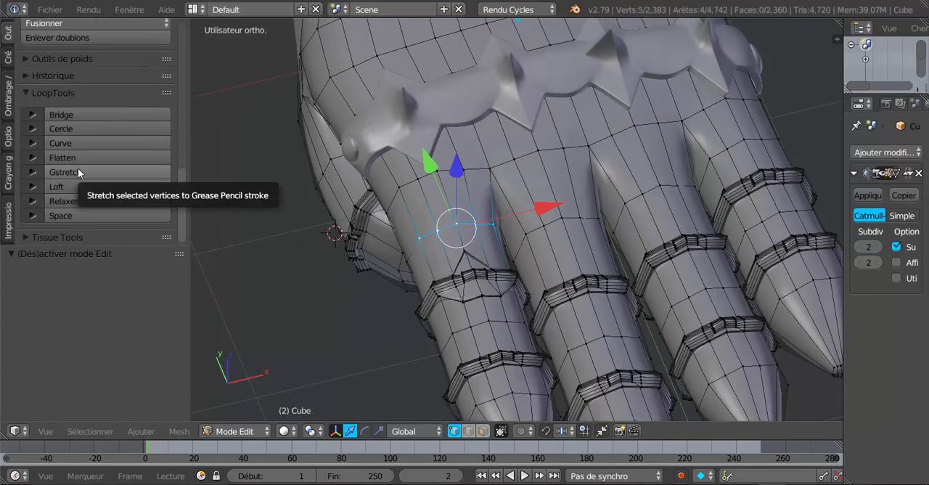
{"action": "left_click", "coordinate": [78, 173]}
Apply Gstretch to the three vertices continuing that row down the thumb side of the index finger
{"action": "middle_click_drag", "start_coordinate": [414, 218], "coordinate": [515, 228]}
{"action": "right_click", "coordinate": [505, 241]}
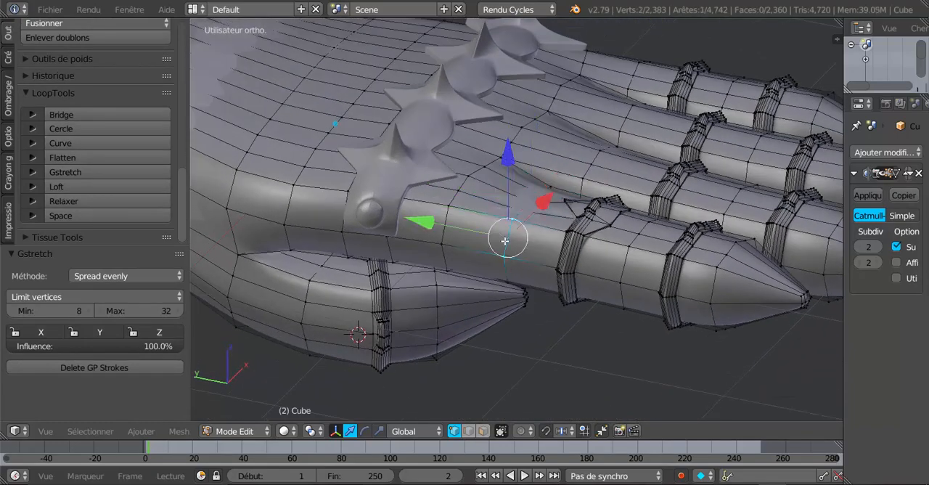
{"action": "right_click", "coordinate": [508, 268], "text": "shift"}
{"action": "right_click", "coordinate": [501, 259], "text": "shift"}
{"action": "right_click", "coordinate": [509, 274], "text": "shift"}
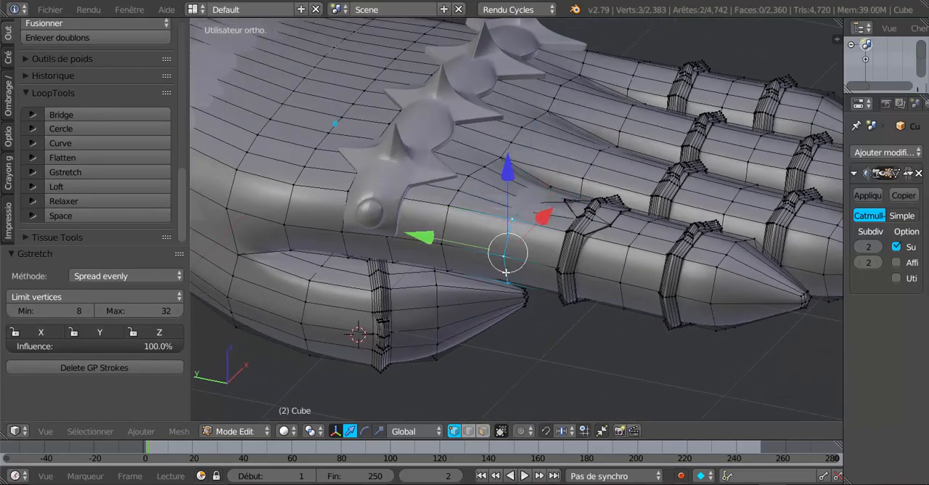
{"action": "left_click", "coordinate": [73, 171]}
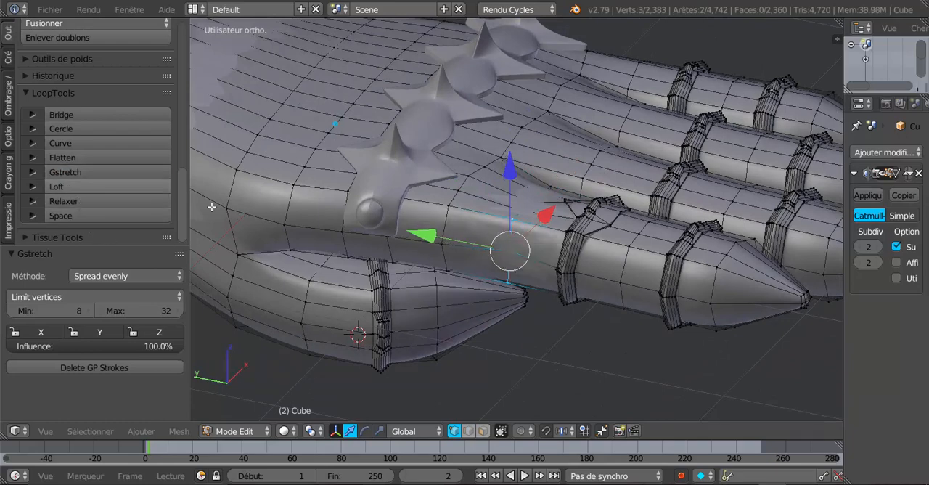
Check the index finger's smoothed surface in Object Mode
{"action": "key", "text": "Tab"}
{"action": "scroll", "coordinate": [498, 335], "scroll_direction": "down", "scroll_amount": 4}
{"action": "middle_click_drag", "start_coordinate": [500, 337], "coordinate": [532, 261]}
{"action": "scroll", "coordinate": [506, 328], "scroll_direction": "up", "scroll_amount": 3}
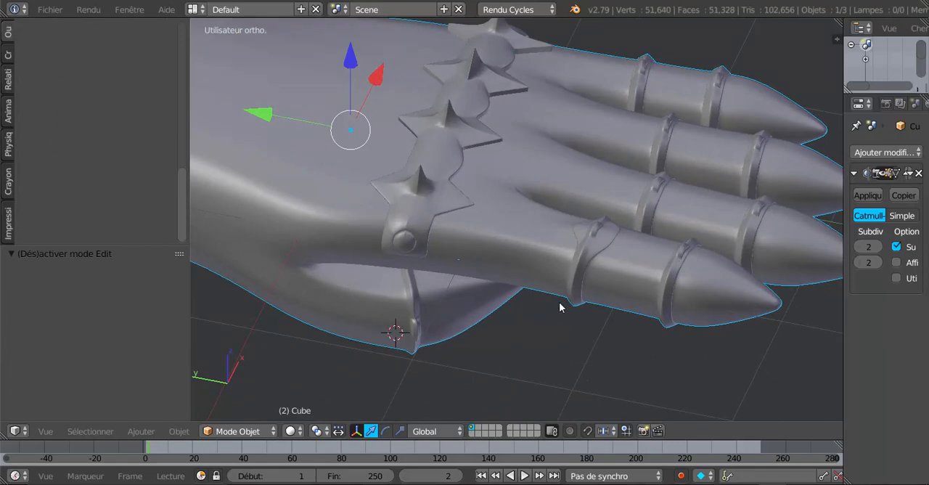
Return to Edit Mode and select side vertices of the row between the index finger's two rings
{"action": "middle_click_drag", "start_coordinate": [559, 308], "coordinate": [554, 288]}
{"action": "key", "text": "Tab"}
{"action": "scroll", "coordinate": [570, 289], "scroll_direction": "up", "scroll_amount": 3}
{"action": "right_click", "coordinate": [609, 254]}
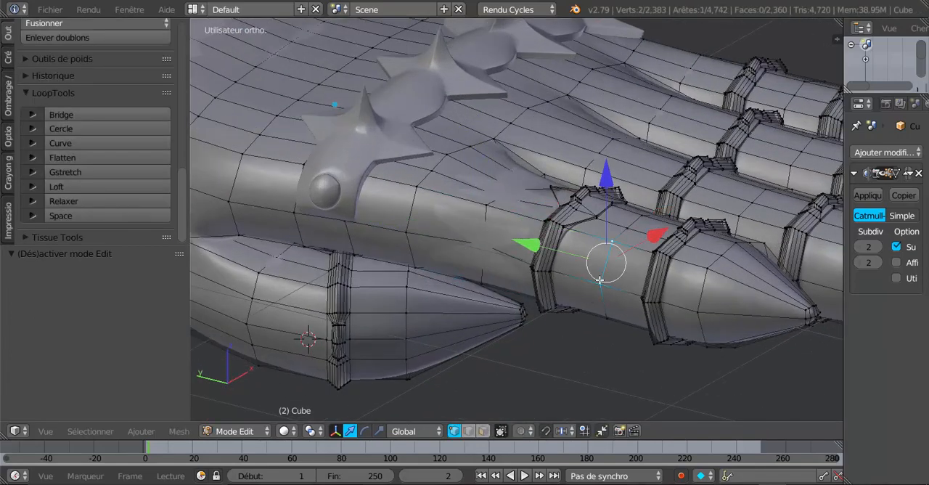
Apply LoopTools Gstretch to the three selected side vertices and to the five-vertex row across the index finger's top between its two rings
{"action": "left_click", "coordinate": [74, 171]}
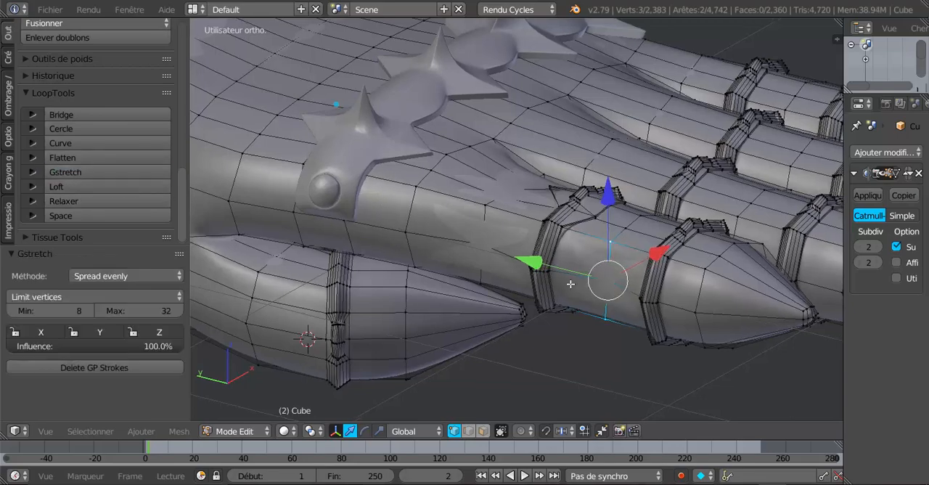
{"action": "middle_click_drag", "start_coordinate": [558, 233], "coordinate": [408, 209]}
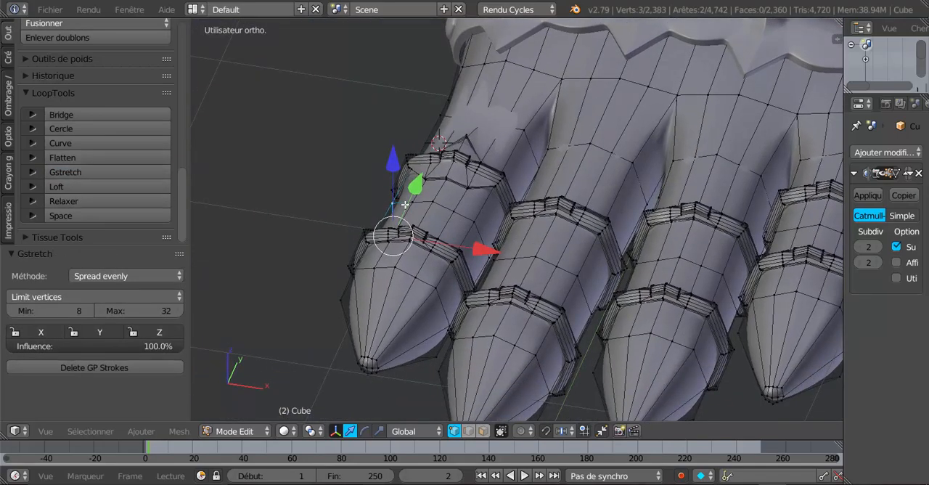
{"action": "right_click", "coordinate": [406, 203]}
{"action": "right_click", "coordinate": [398, 204], "text": "shift"}
{"action": "right_click", "coordinate": [422, 205], "text": "shift"}
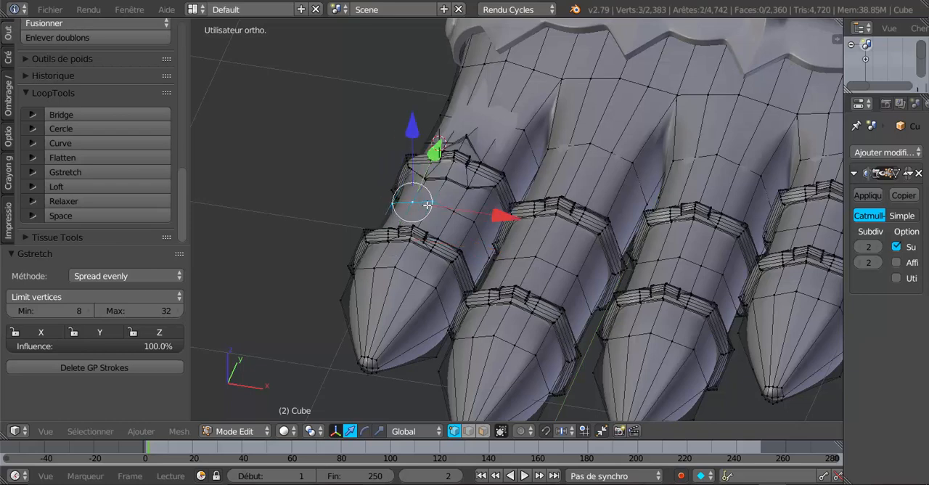
{"action": "right_click", "coordinate": [463, 214], "text": "shift"}
{"action": "right_click", "coordinate": [453, 211], "text": "shift"}
{"action": "middle_click_drag", "start_coordinate": [515, 261], "coordinate": [540, 266]}
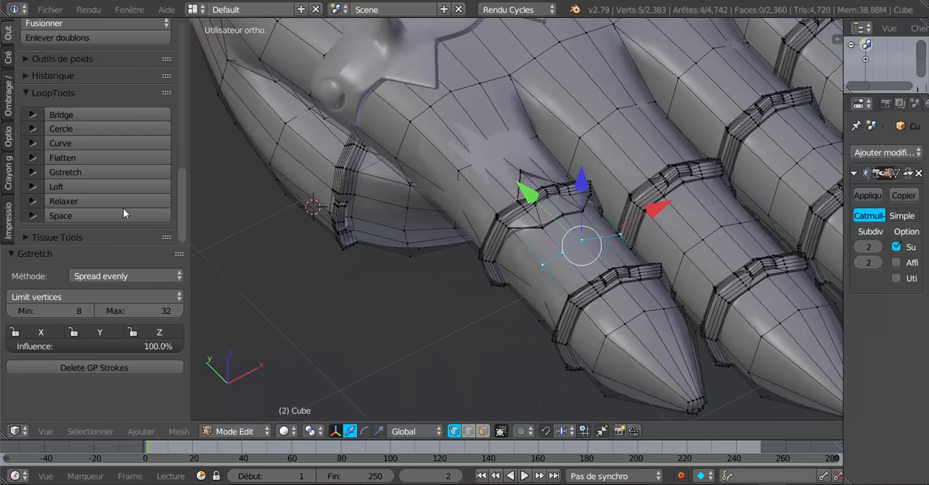
{"action": "left_click", "coordinate": [104, 175]}
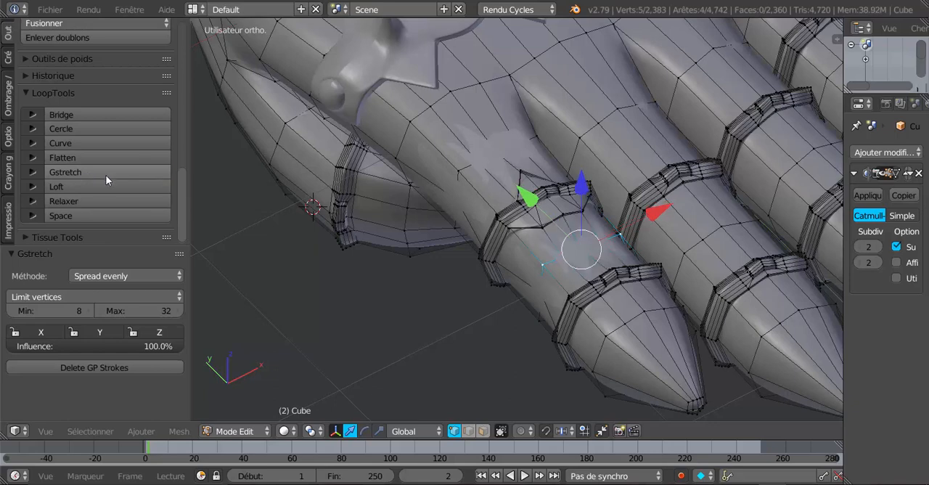
Check the index finger's smoothed top surface in Object Mode from above
{"action": "key", "text": "Tab"}
{"action": "scroll", "coordinate": [370, 272], "scroll_direction": "down", "scroll_amount": 3}
{"action": "middle_click_drag", "start_coordinate": [487, 280], "coordinate": [428, 273]}
{"action": "key", "text": "Tab"}
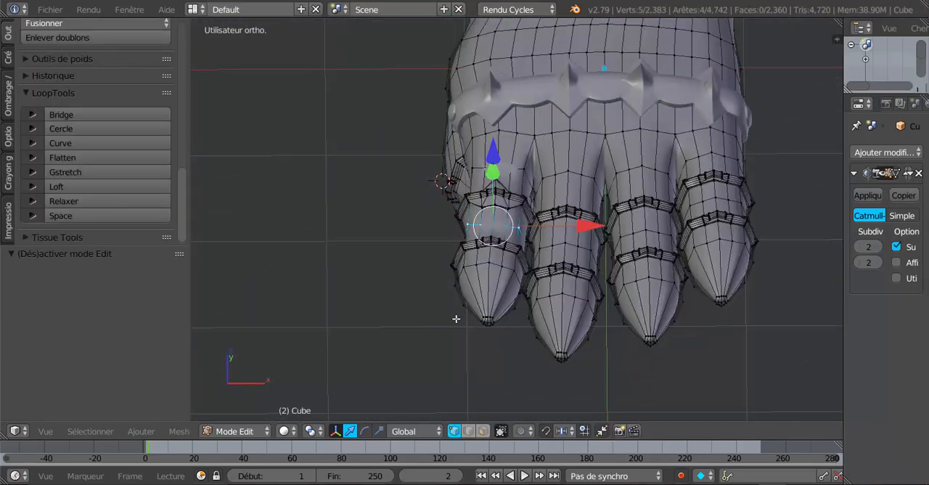
In face selection, select two top faces and two underside faces of the index finger just past its second ring
{"action": "left_click", "coordinate": [483, 431]}
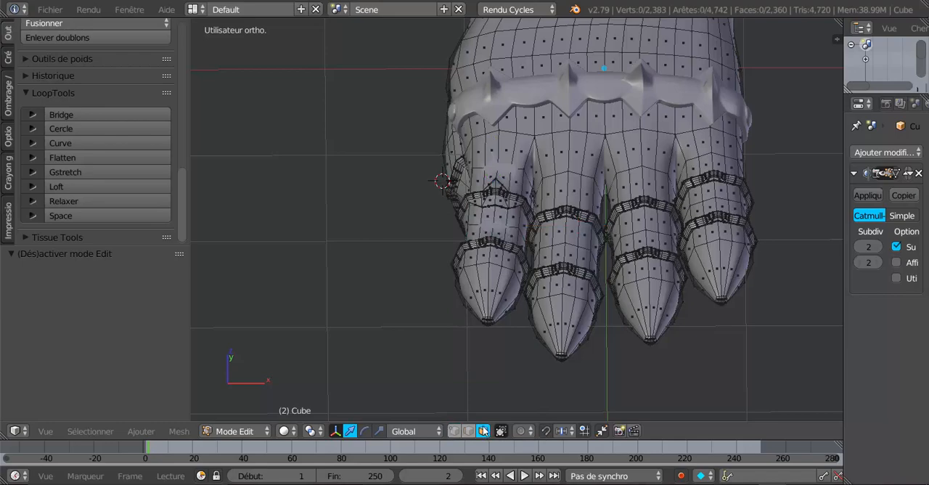
{"action": "scroll", "coordinate": [491, 253], "scroll_direction": "up", "scroll_amount": 4}
{"action": "key", "text": "c"}
{"action": "left_click", "coordinate": [484, 286]}
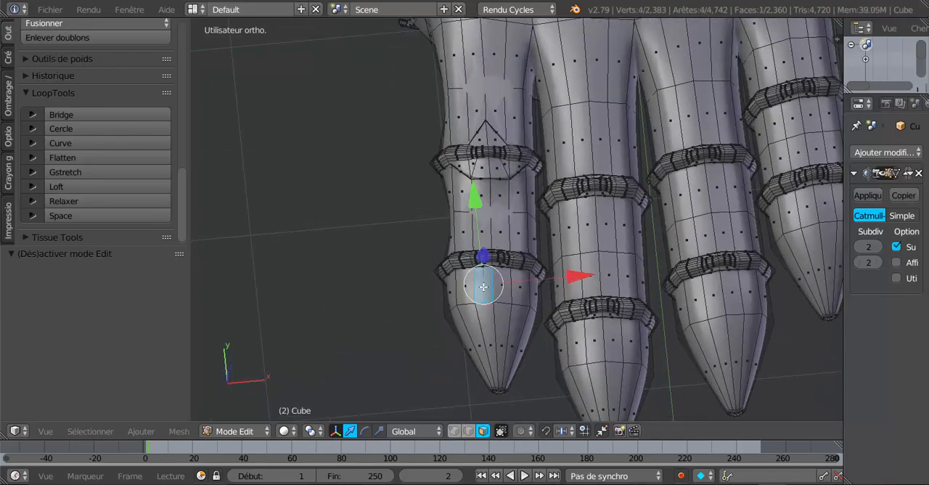
{"action": "left_click", "coordinate": [494, 286]}
{"action": "key", "text": "Escape"}
{"action": "middle_click_drag", "start_coordinate": [501, 338], "coordinate": [508, 182]}
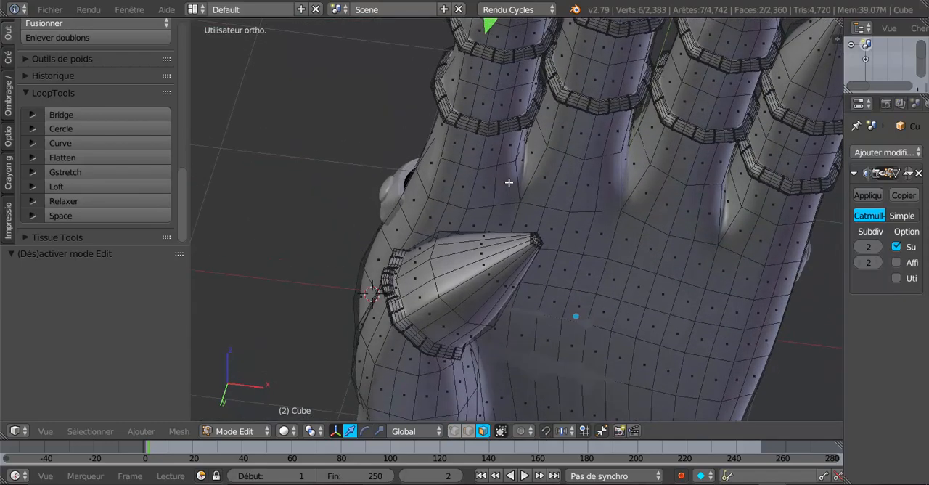
{"action": "right_click", "coordinate": [495, 36], "text": "shift"}
{"action": "right_click", "coordinate": [509, 38], "text": "shift"}
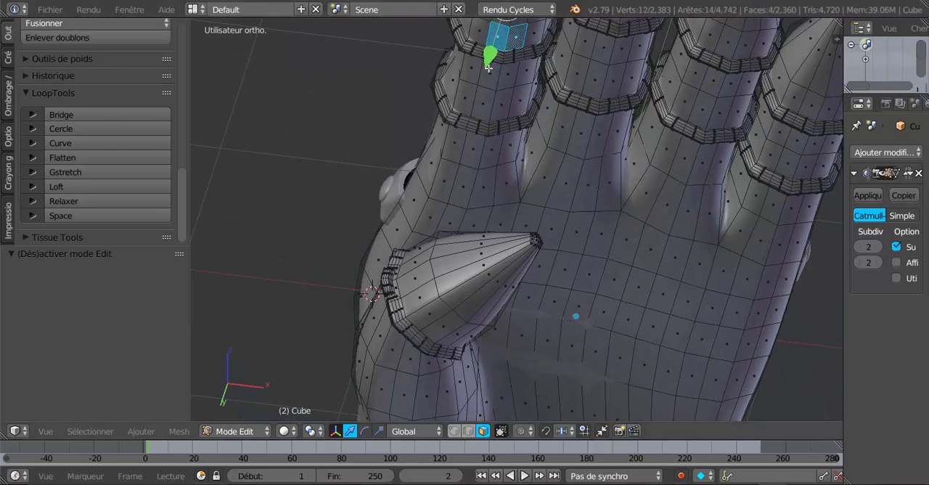
Set the pivot point to individual origins, flatten the four selected fingertip faces with LoopTools, and check the result in Object Mode
{"action": "left_click", "coordinate": [313, 432]}
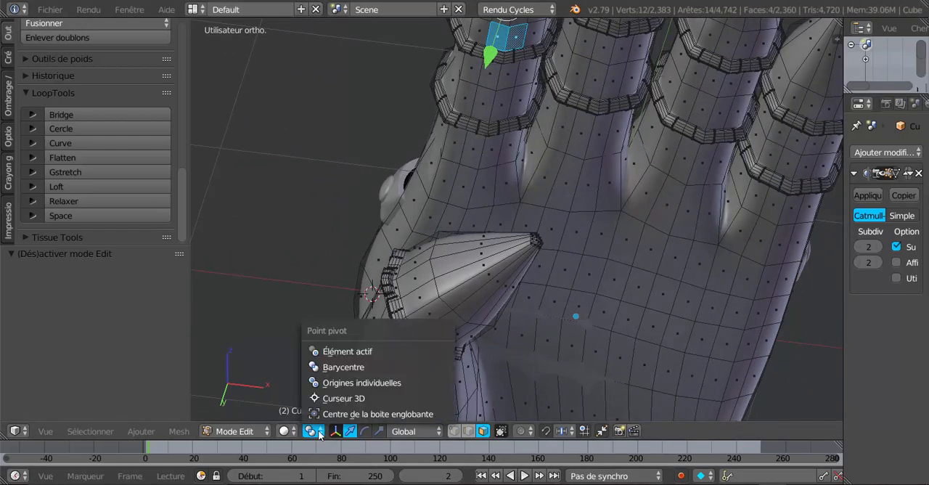
{"action": "left_click", "coordinate": [338, 383]}
{"action": "middle_click_drag", "start_coordinate": [492, 242], "coordinate": [553, 343]}
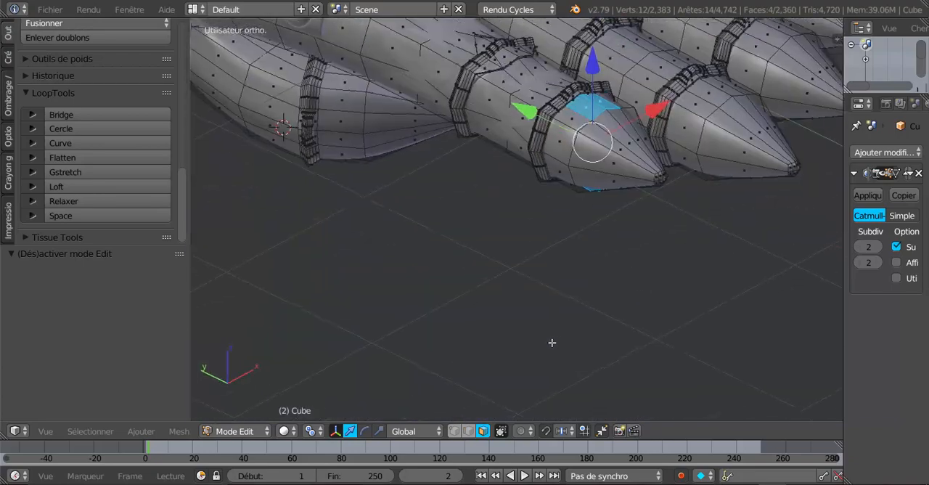
{"action": "middle_click_drag", "start_coordinate": [373, 282], "coordinate": [330, 285]}
{"action": "left_click", "coordinate": [72, 158]}
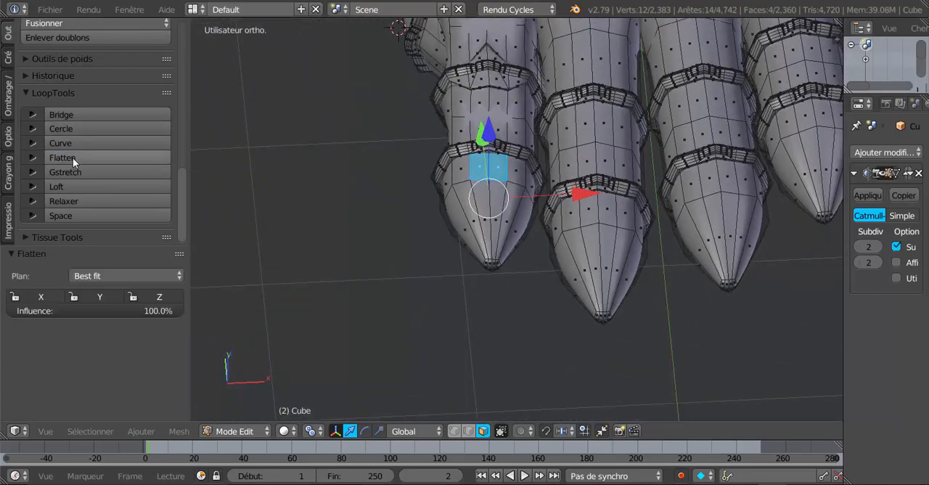
{"action": "middle_click_drag", "start_coordinate": [390, 268], "coordinate": [699, 155]}
{"action": "key", "text": "Tab"}
{"action": "key", "text": "Tab"}
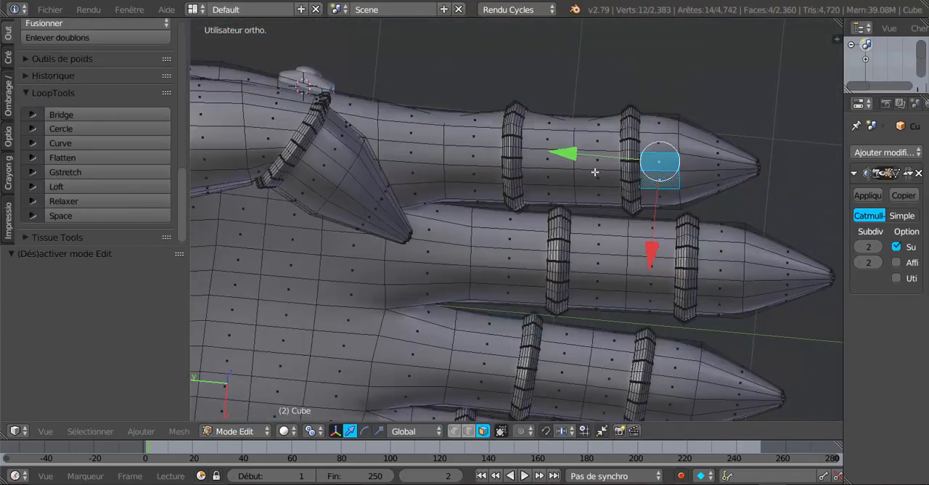
Flatten the eight underside faces between the index finger's two rings with LoopTools
{"action": "middle_click_drag", "start_coordinate": [596, 172], "coordinate": [589, 189]}
{"action": "right_click", "coordinate": [551, 182]}
{"action": "right_click", "coordinate": [591, 182], "text": "shift"}
{"action": "right_click", "coordinate": [591, 197], "text": "shift"}
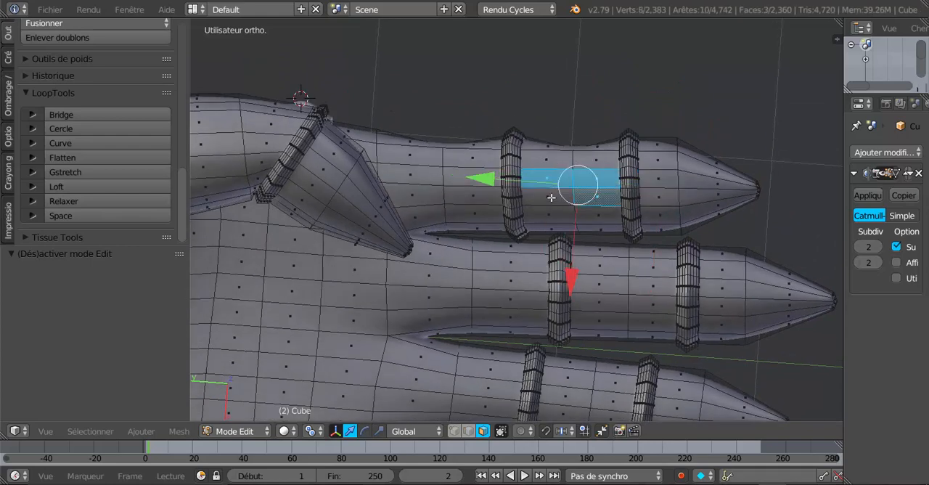
{"action": "right_click", "coordinate": [551, 198], "text": "shift"}
{"action": "right_click", "coordinate": [556, 161], "text": "shift"}
{"action": "right_click", "coordinate": [590, 158], "text": "shift"}
{"action": "right_click", "coordinate": [594, 215], "text": "shift"}
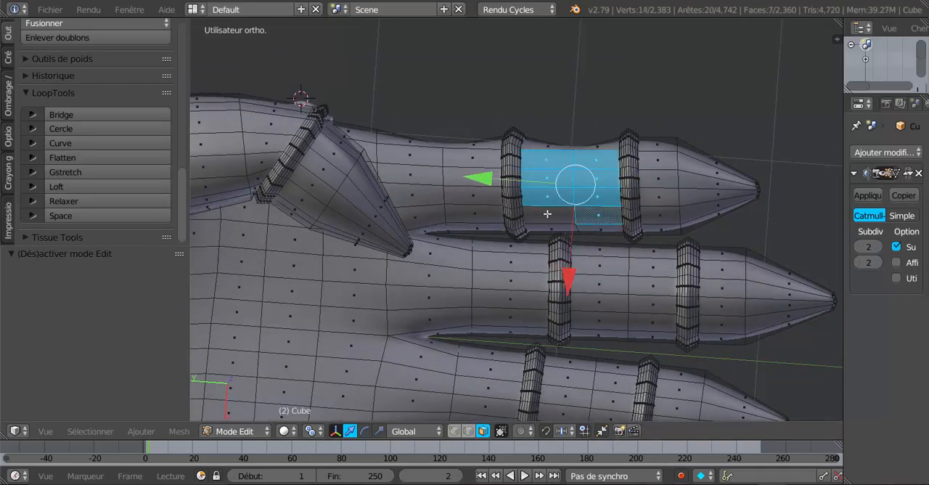
{"action": "right_click", "coordinate": [548, 214], "text": "shift"}
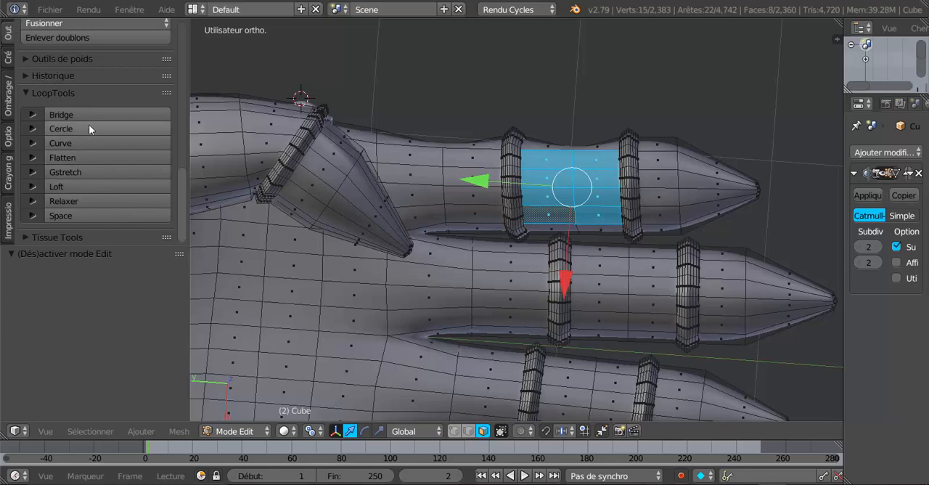
{"action": "left_click", "coordinate": [87, 155]}
Inspect the index finger and its rings from several angles in Object Mode
{"action": "key", "text": "Tab"}
{"action": "middle_click_drag", "start_coordinate": [512, 325], "coordinate": [651, 251]}
{"action": "key", "text": "Tab"}
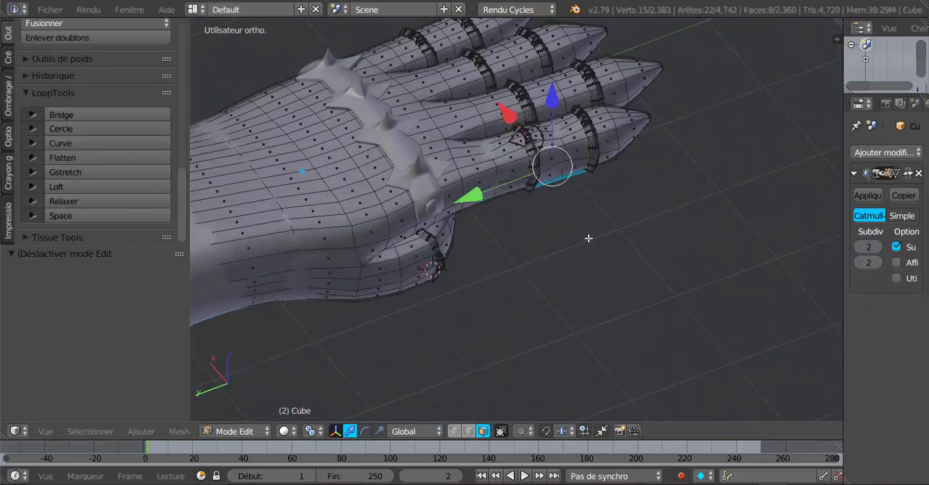
{"action": "key", "text": "Tab"}
{"action": "middle_click_drag", "start_coordinate": [588, 239], "coordinate": [460, 248]}
{"action": "scroll", "coordinate": [527, 266], "scroll_direction": "up", "scroll_amount": 4}
In wireframe with vertex selection, clear the selection and select three side vertices on one edge of the index finger's first ring
{"action": "key", "text": "Tab"}
{"action": "mouse_move", "coordinate": [414, 213]}
{"action": "middle_mouse_down"}
{"action": "mouse_move", "coordinate": [509, 270]}
{"action": "mouse_move", "coordinate": [466, 274]}
{"action": "mouse_move", "coordinate": [499, 263]}
{"action": "middle_mouse_up"}
{"action": "key", "text": "z"}
{"action": "key", "text": "a"}
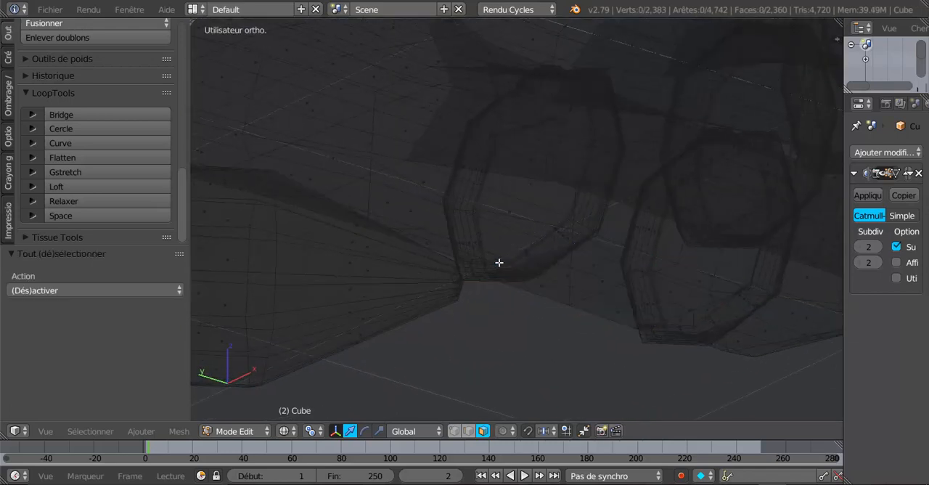
{"action": "scroll", "coordinate": [498, 262], "scroll_direction": "up", "scroll_amount": 1}
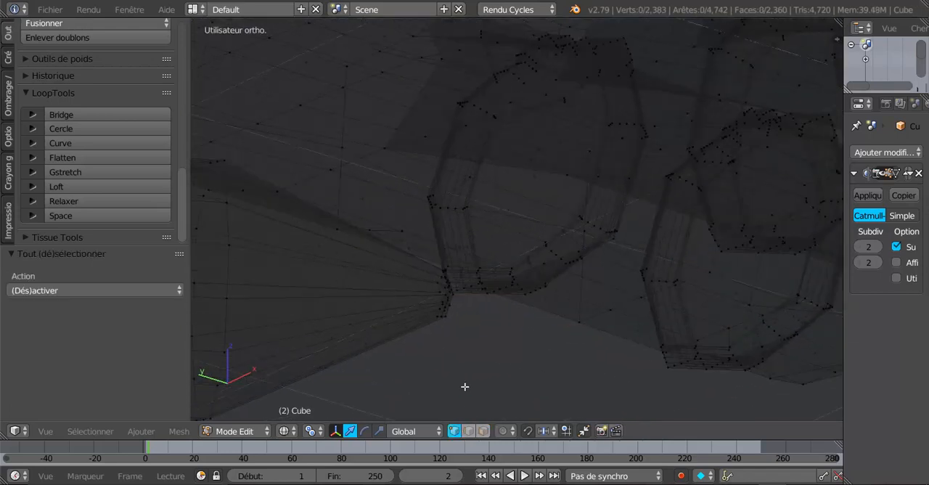
{"action": "scroll", "coordinate": [514, 331], "scroll_direction": "up", "scroll_amount": 1}
{"action": "key", "text": "c"}
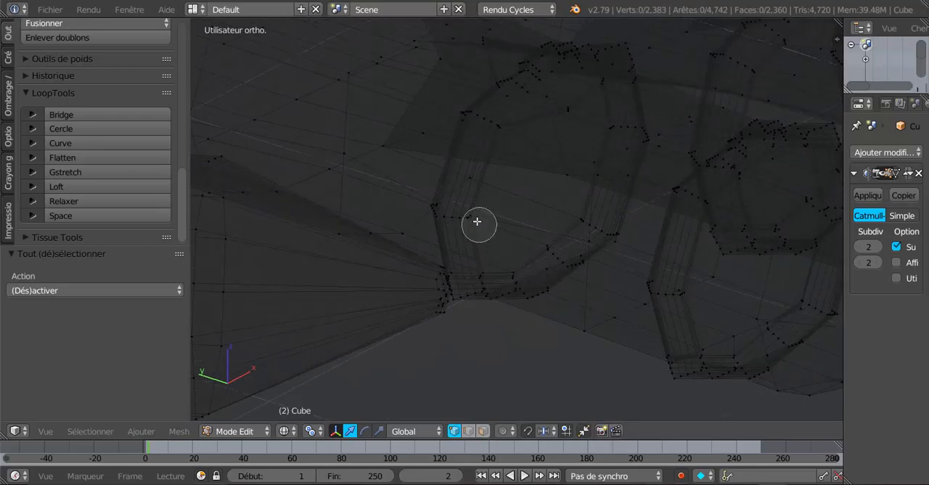
{"action": "left_click", "coordinate": [477, 223]}
{"action": "key", "text": "Escape"}
Add the three matching vertices on the ring's opposite edge to the selection and return to solid shading
{"action": "middle_click_drag", "start_coordinate": [530, 300], "coordinate": [639, 274]}
{"action": "middle_click_drag", "start_coordinate": [563, 291], "coordinate": [409, 315]}
{"action": "middle_click_drag", "start_coordinate": [475, 296], "coordinate": [558, 253]}
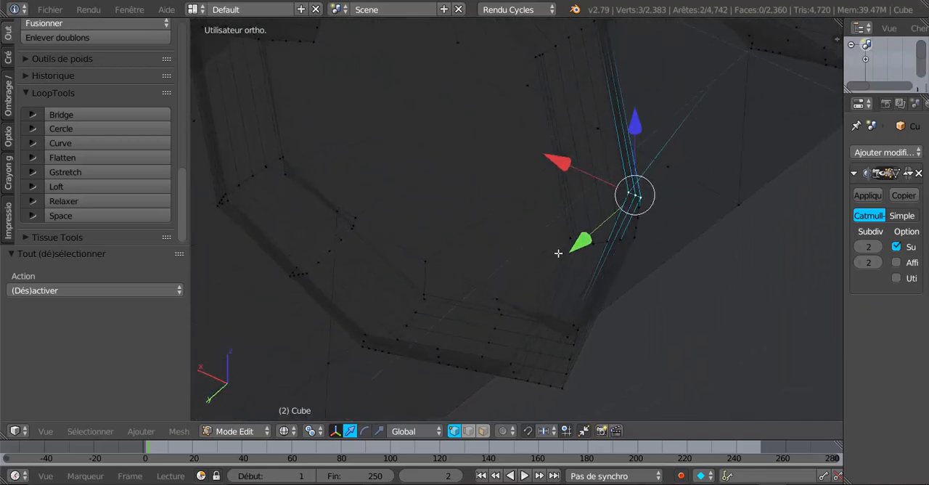
{"action": "left_click", "coordinate": [570, 245]}
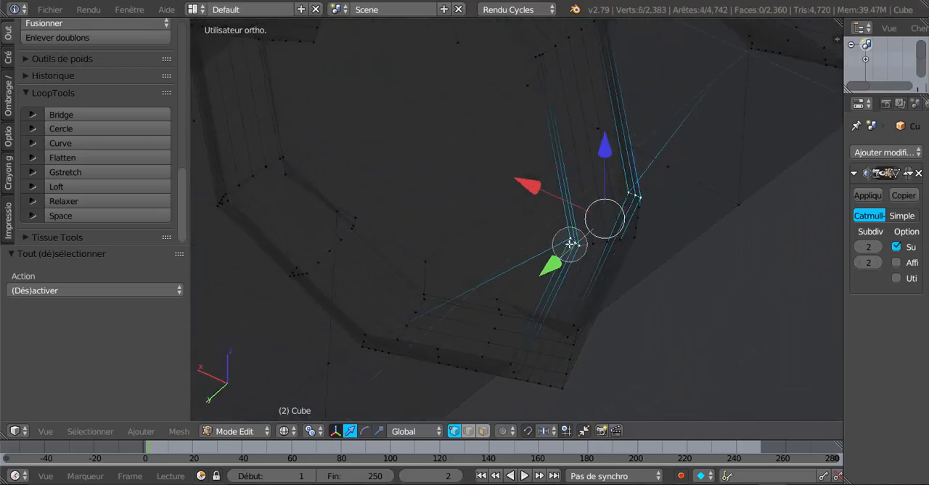
{"action": "right_click", "coordinate": [570, 245]}
{"action": "scroll", "coordinate": [543, 254], "scroll_direction": "down", "scroll_amount": 4}
{"action": "mouse_move", "coordinate": [514, 302]}
{"action": "middle_mouse_down"}
{"action": "mouse_move", "coordinate": [448, 304]}
{"action": "mouse_move", "coordinate": [444, 287]}
{"action": "mouse_move", "coordinate": [451, 302]}
{"action": "middle_mouse_up"}
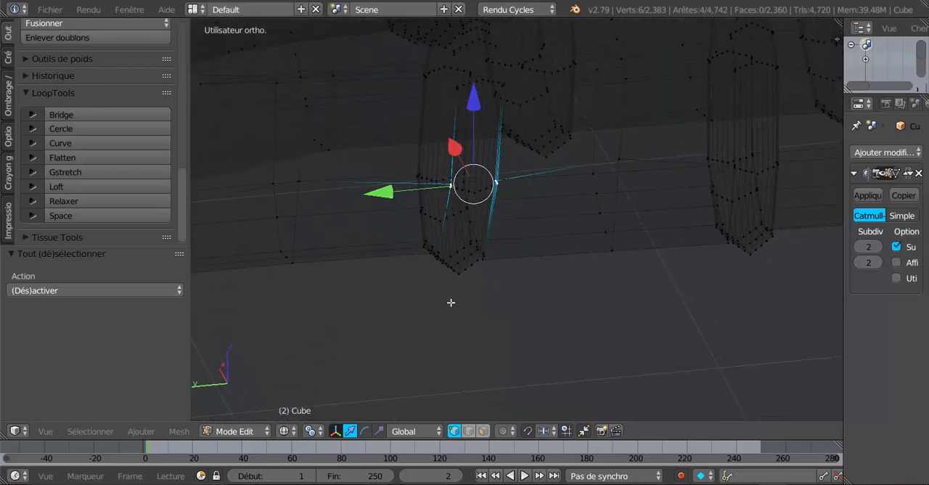
{"action": "key", "text": "Tab"}
{"action": "key", "text": "Tab"}
{"action": "key", "text": "z"}
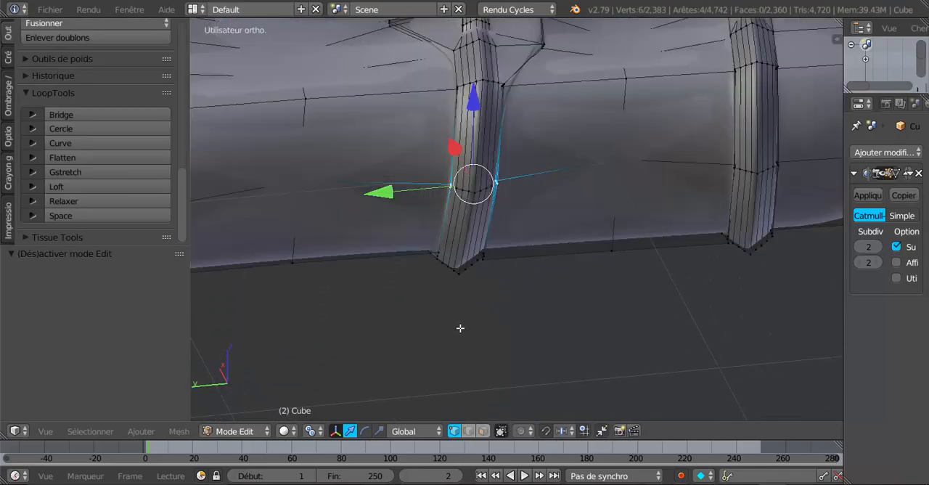
Set the pivot point to Barycentre and scale the six selected ring vertices apart along the global Y axis
{"action": "middle_click_drag", "start_coordinate": [454, 319], "coordinate": [448, 361]}
{"action": "scroll", "coordinate": [447, 344], "scroll_direction": "down", "scroll_amount": 3}
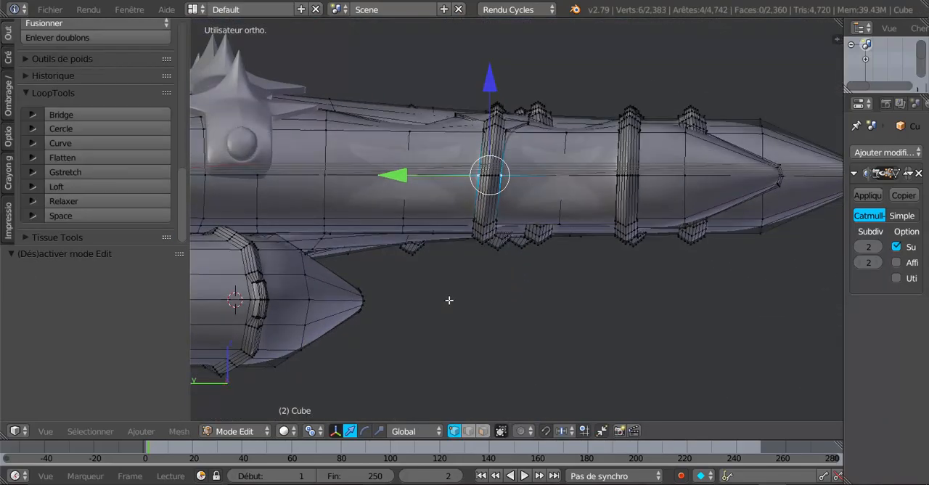
{"action": "left_click", "coordinate": [379, 430]}
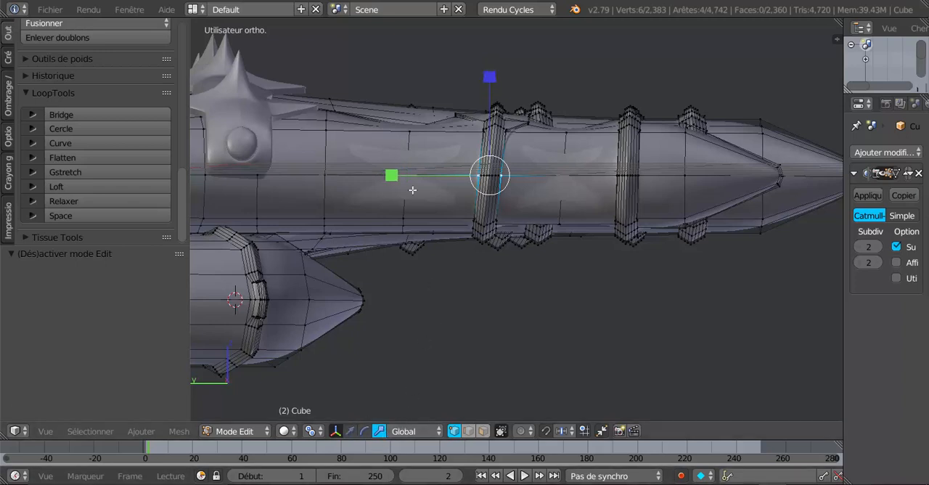
{"action": "left_click_drag", "start_coordinate": [390, 176], "coordinate": [359, 176]}
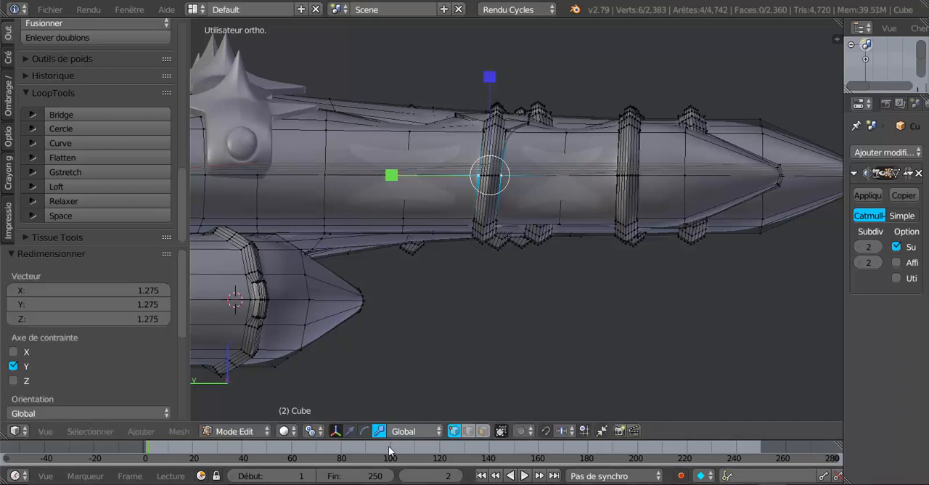
{"action": "left_click", "coordinate": [310, 431]}
{"action": "left_click", "coordinate": [313, 367]}
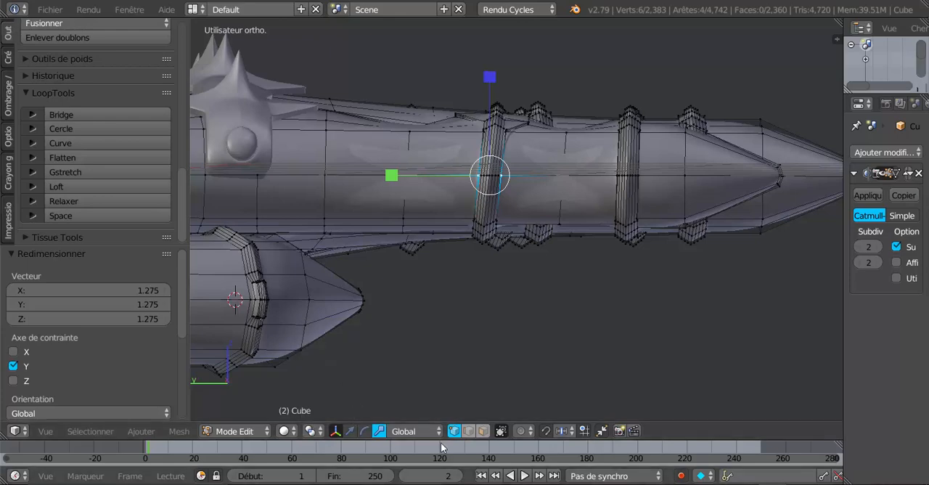
{"action": "left_click", "coordinate": [429, 431]}
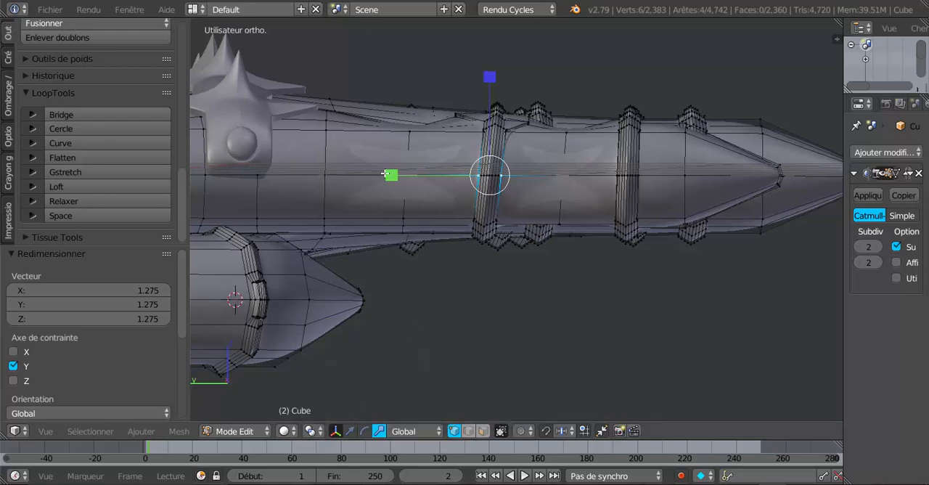
{"action": "left_click_drag", "start_coordinate": [386, 174], "coordinate": [207, 193]}
Check the widened first ring of the index finger in Object Mode and from several angles in Edit Mode
{"action": "key", "text": "Tab"}
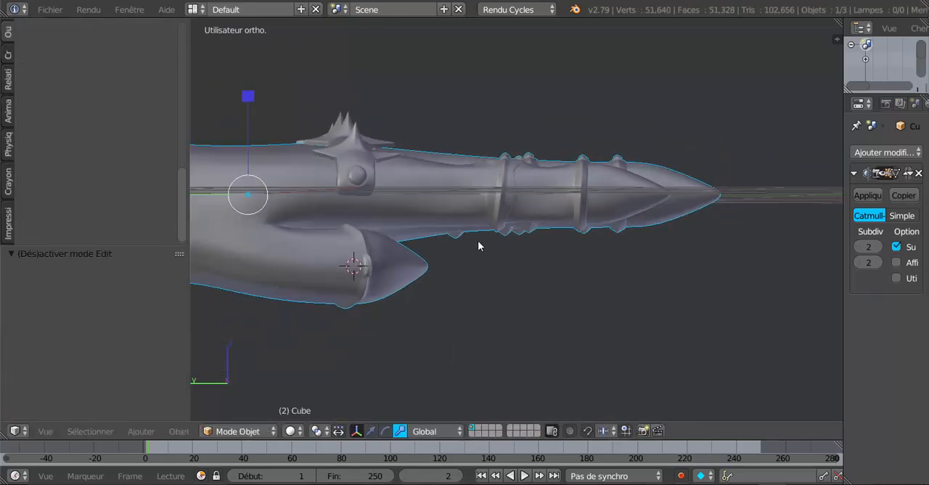
{"action": "middle_click_drag", "start_coordinate": [478, 242], "coordinate": [588, 313]}
{"action": "key", "text": "Tab"}
{"action": "scroll", "coordinate": [513, 271], "scroll_direction": "up", "scroll_amount": 4}
{"action": "scroll", "coordinate": [564, 301], "scroll_direction": "up", "scroll_amount": 2}
{"action": "scroll", "coordinate": [495, 208], "scroll_direction": "down", "scroll_amount": 5}
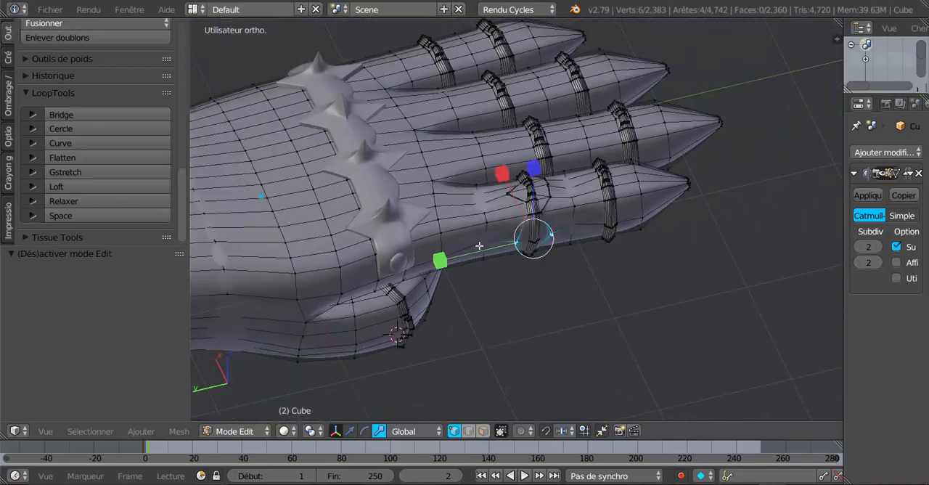
{"action": "middle_click_drag", "start_coordinate": [479, 246], "coordinate": [458, 235]}
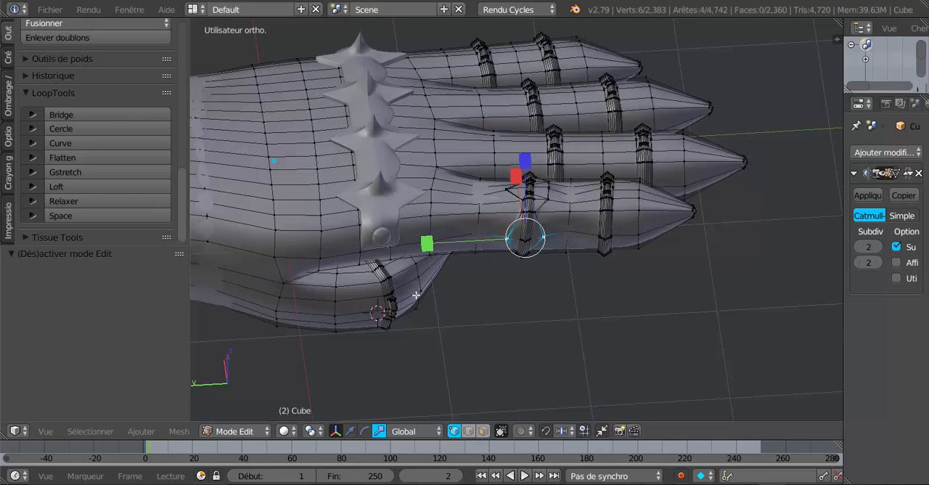
Switch to Object Mode, select the spiked band across the hand and hide it
{"action": "key", "text": "Tab"}
{"action": "right_click", "coordinate": [390, 194]}
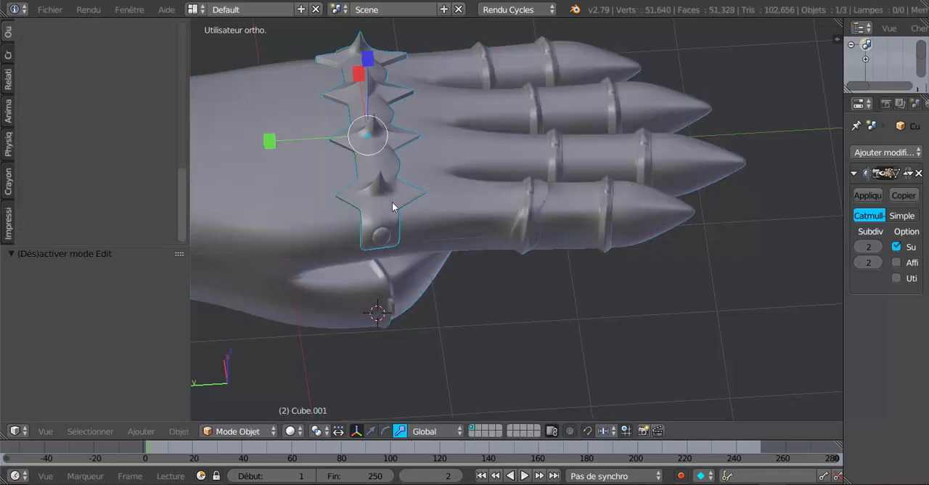
{"action": "key", "text": "g"}
{"action": "right_click", "coordinate": [392, 207]}
{"action": "key", "text": "h"}
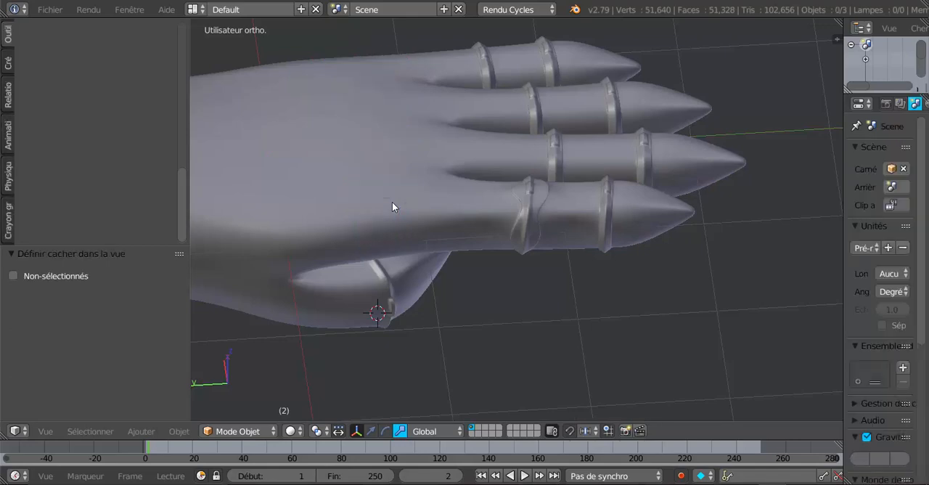
Open the hand mesh in Edit Mode and select the knuckle vertex above the base of the index finger
{"action": "right_click", "coordinate": [392, 207]}
{"action": "key", "text": "Tab"}
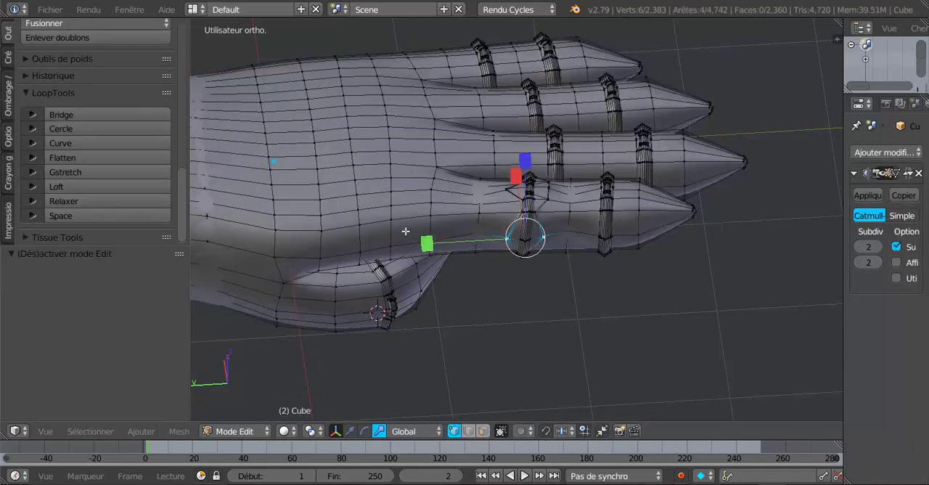
{"action": "middle_click_drag", "start_coordinate": [400, 229], "coordinate": [435, 232]}
{"action": "right_click", "coordinate": [368, 189]}
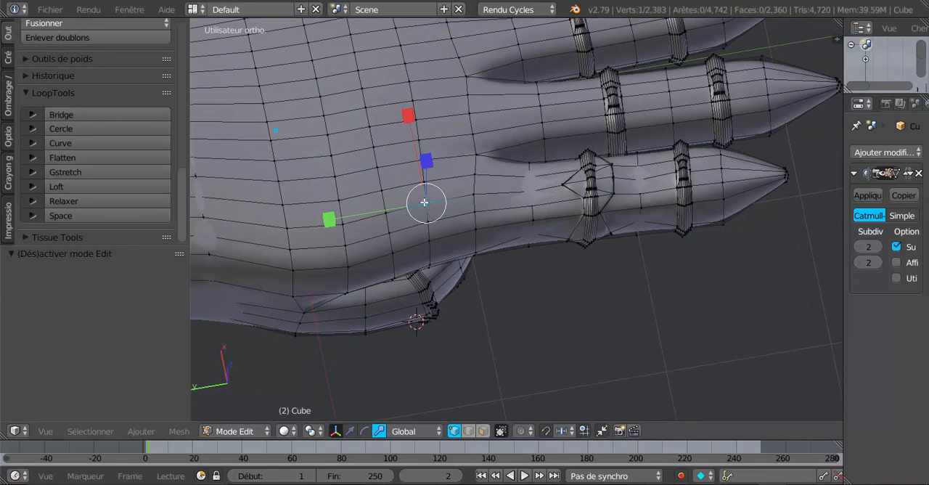
{"action": "middle_click_drag", "start_coordinate": [693, 198], "coordinate": [612, 225]}
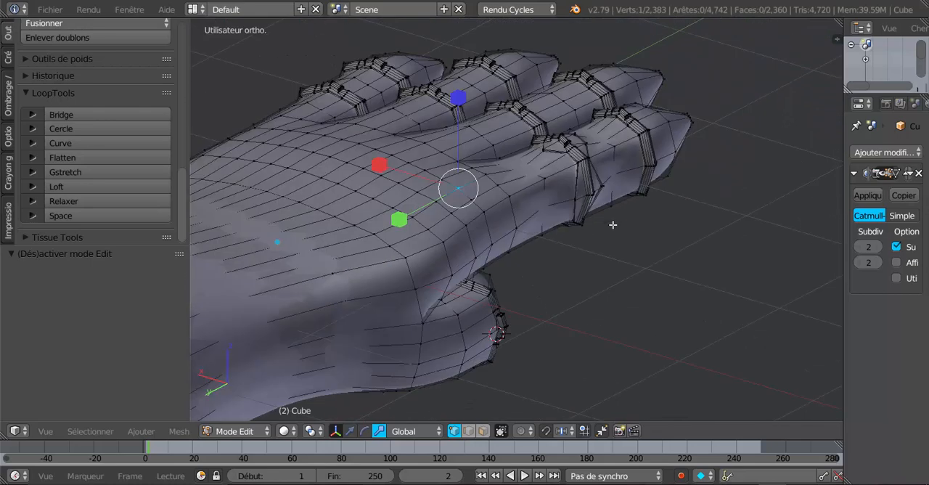
{"action": "middle_click_drag", "start_coordinate": [562, 242], "coordinate": [539, 239]}
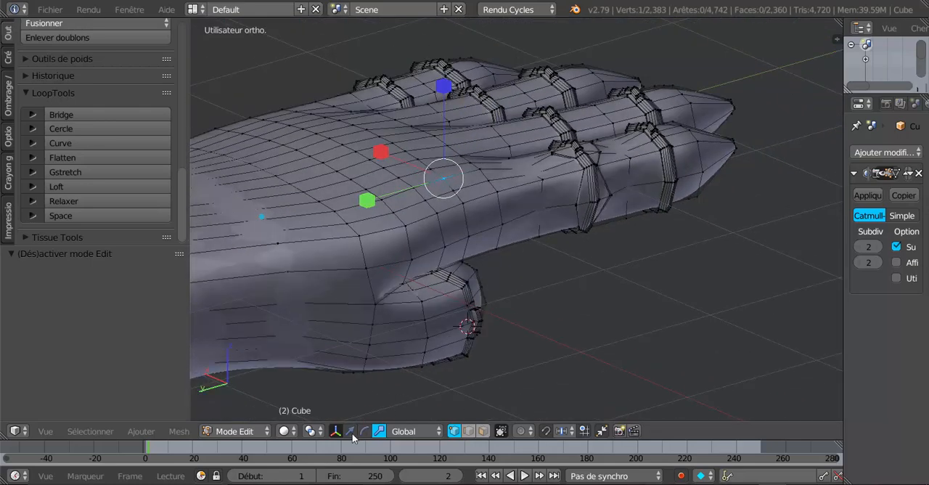
Set the pivot point to Curseur 3D and snap the 3D cursor to the selected knuckle vertex
{"action": "left_click", "coordinate": [315, 433]}
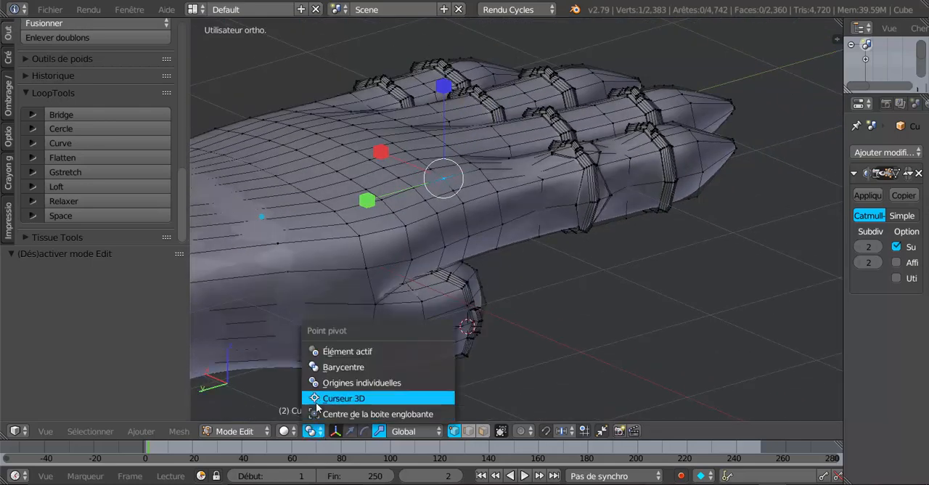
{"action": "left_click", "coordinate": [318, 401]}
{"action": "middle_click_drag", "start_coordinate": [535, 292], "coordinate": [525, 305]}
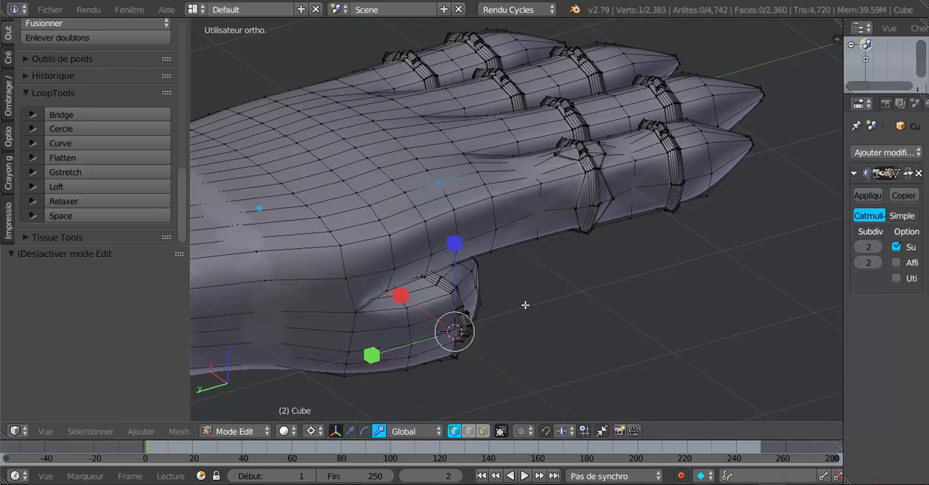
{"action": "key", "text": "shift+s"}
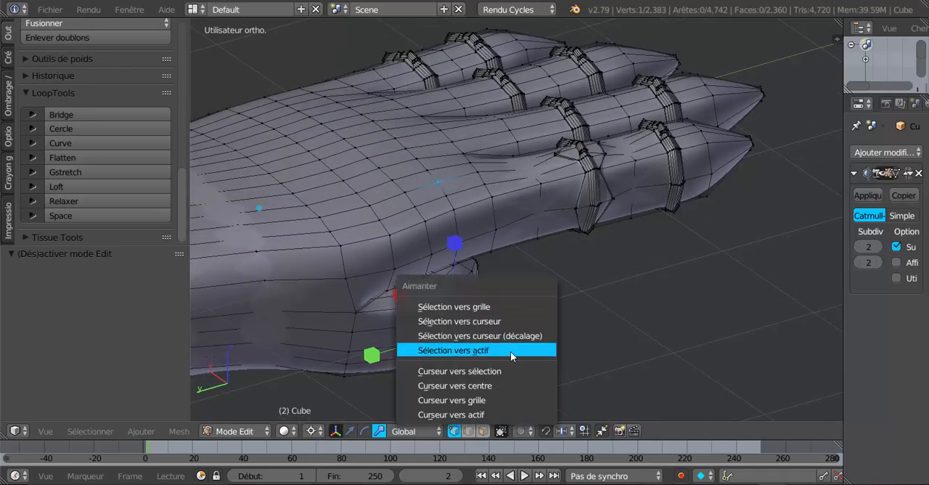
{"action": "left_click", "coordinate": [505, 372]}
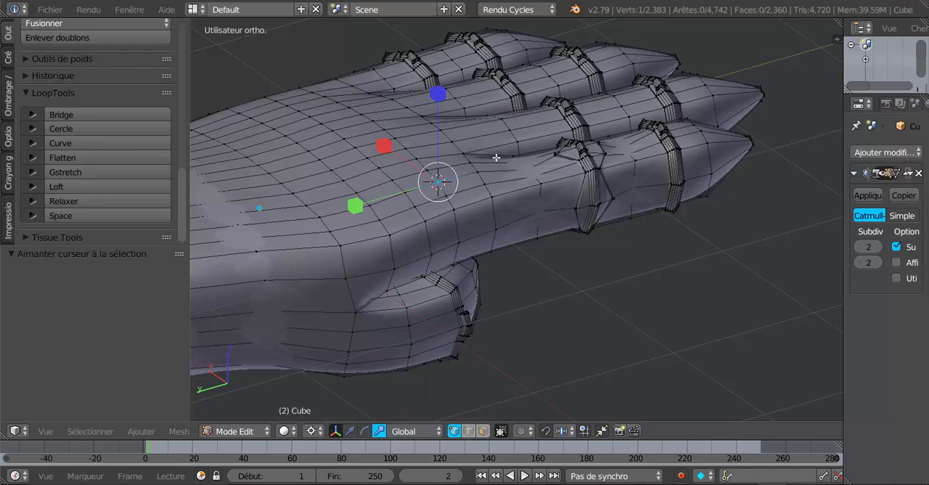
{"action": "middle_click_drag", "start_coordinate": [478, 201], "coordinate": [448, 262]}
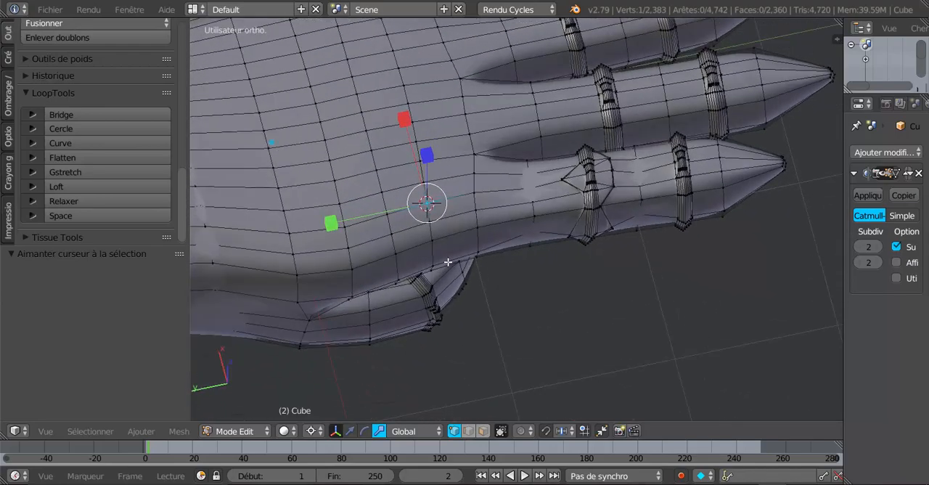
{"action": "middle_click_drag", "start_coordinate": [478, 180], "coordinate": [475, 203]}
{"action": "right_click", "coordinate": [476, 204], "text": "alt"}
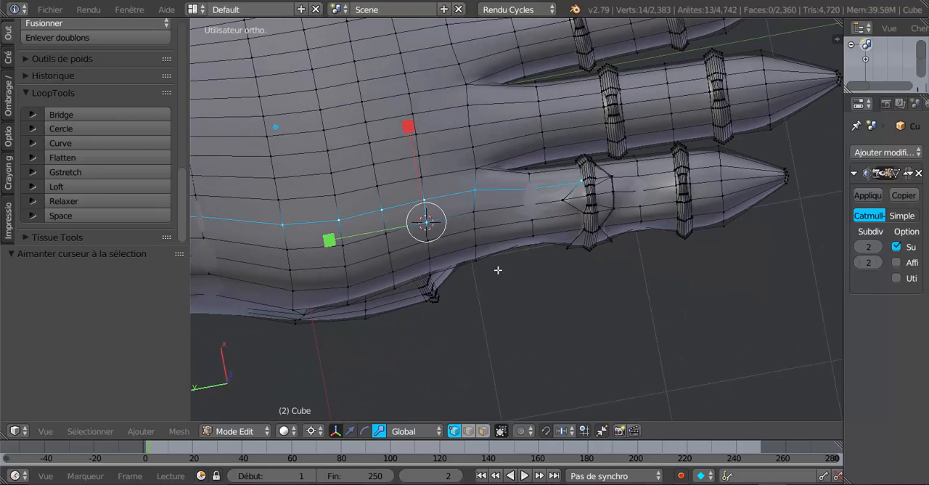
{"action": "key", "text": "ctrl+z"}
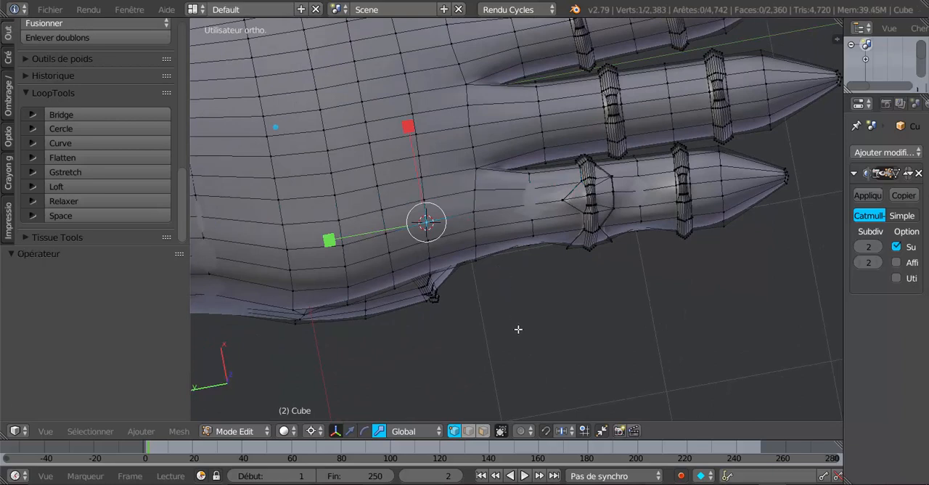
{"action": "key", "text": "z"}
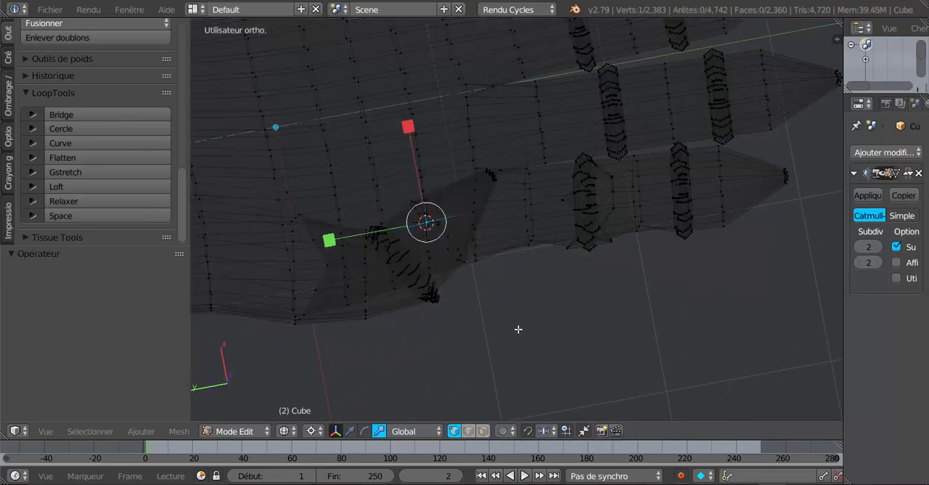
{"action": "middle_click_drag", "start_coordinate": [539, 310], "coordinate": [564, 334]}
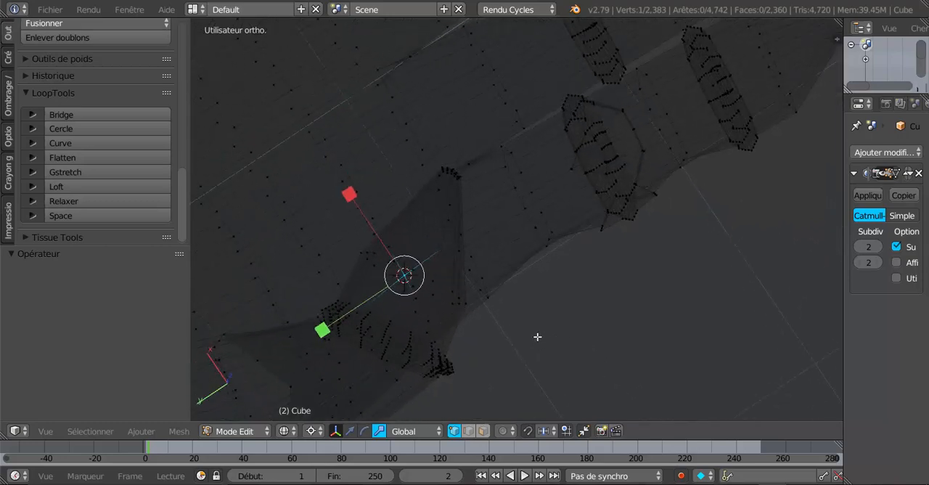
{"action": "key", "text": "z"}
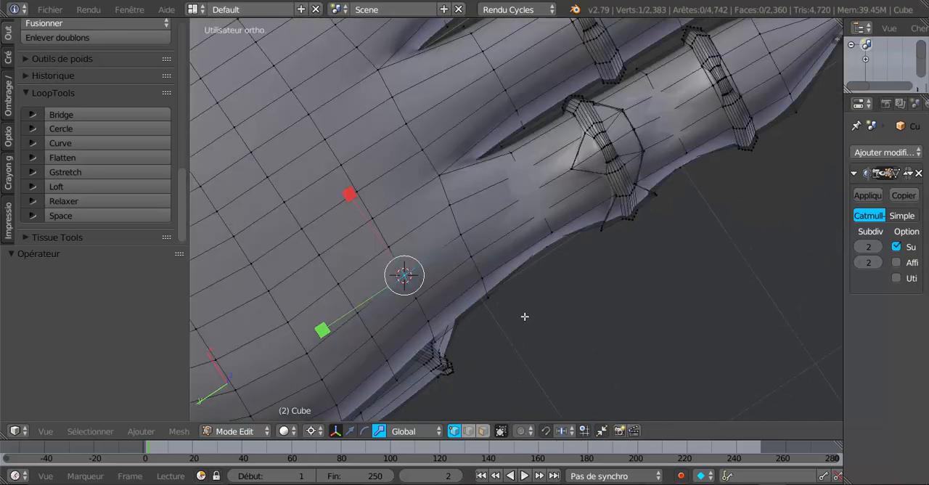
Select the edge loop around the base of the index finger and add the adjacent loop towards the first ring
{"action": "right_click", "coordinate": [458, 224], "text": "alt"}
{"action": "scroll", "coordinate": [486, 317], "scroll_direction": "down", "scroll_amount": 4}
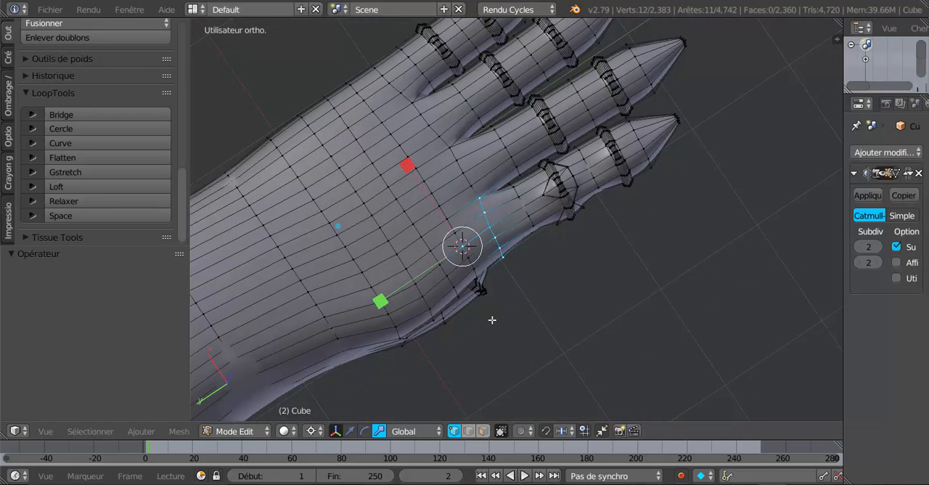
{"action": "mouse_move", "coordinate": [491, 320]}
{"action": "middle_mouse_down"}
{"action": "mouse_move", "coordinate": [559, 317]}
{"action": "mouse_move", "coordinate": [561, 373]}
{"action": "mouse_move", "coordinate": [522, 343]}
{"action": "mouse_move", "coordinate": [512, 350]}
{"action": "middle_mouse_up"}
{"action": "scroll", "coordinate": [560, 317], "scroll_direction": "up", "scroll_amount": 2}
{"action": "key", "text": "z"}
{"action": "key", "text": "z"}
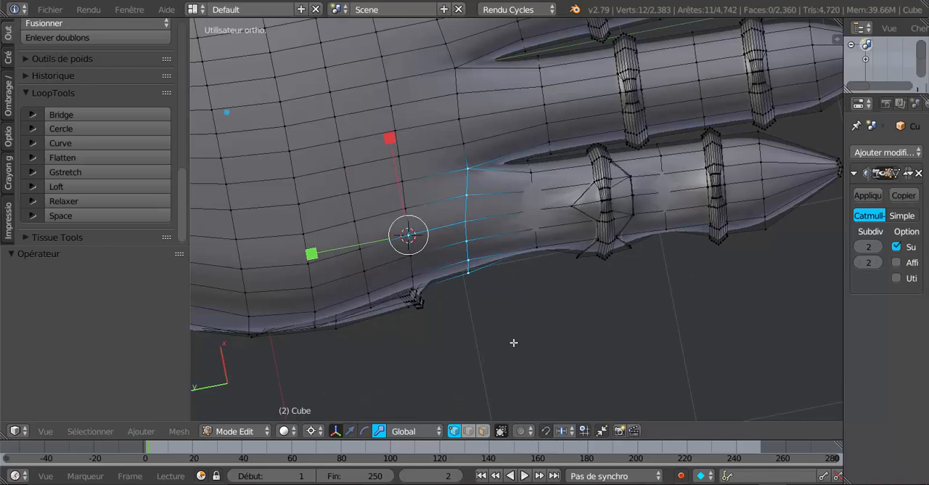
{"action": "left_click", "coordinate": [539, 238], "text": "alt+shift"}
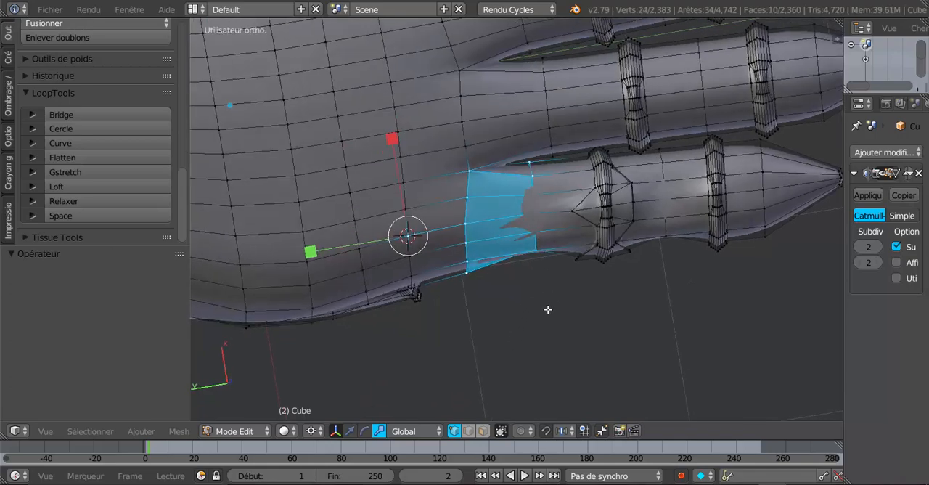
Extend the selection in wireframe over the rest of the index finger, including both rings and the tip, with circle select
{"action": "key", "text": "z"}
{"action": "middle_click_drag", "start_coordinate": [545, 334], "coordinate": [593, 321]}
{"action": "key", "text": "c"}
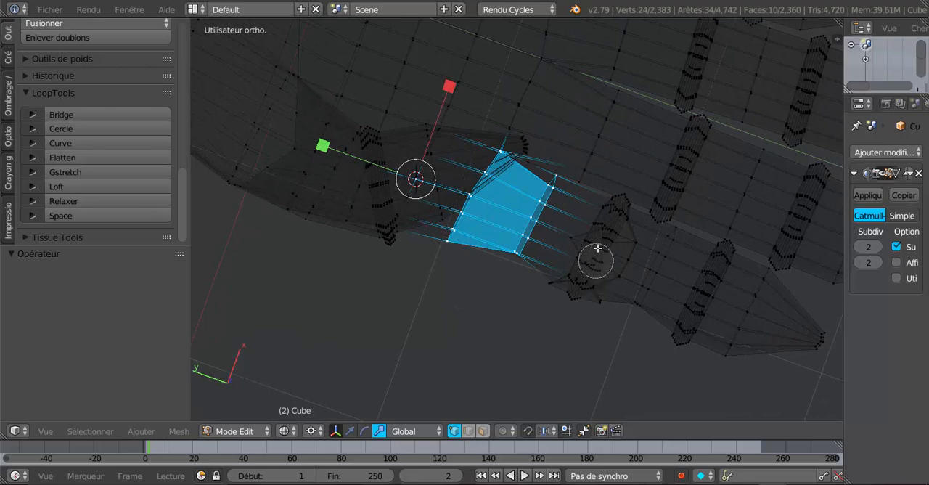
{"action": "mouse_move", "coordinate": [617, 197]}
{"action": "left_mouse_down"}
{"action": "mouse_move", "coordinate": [610, 248]}
{"action": "mouse_move", "coordinate": [571, 290]}
{"action": "mouse_move", "coordinate": [660, 278]}
{"action": "mouse_move", "coordinate": [663, 255]}
{"action": "mouse_move", "coordinate": [711, 258]}
{"action": "mouse_move", "coordinate": [718, 301]}
{"action": "mouse_move", "coordinate": [678, 341]}
{"action": "mouse_move", "coordinate": [787, 355]}
{"action": "mouse_move", "coordinate": [811, 338]}
{"action": "mouse_move", "coordinate": [780, 323]}
{"action": "mouse_move", "coordinate": [753, 292]}
{"action": "mouse_move", "coordinate": [744, 310]}
{"action": "left_mouse_up"}
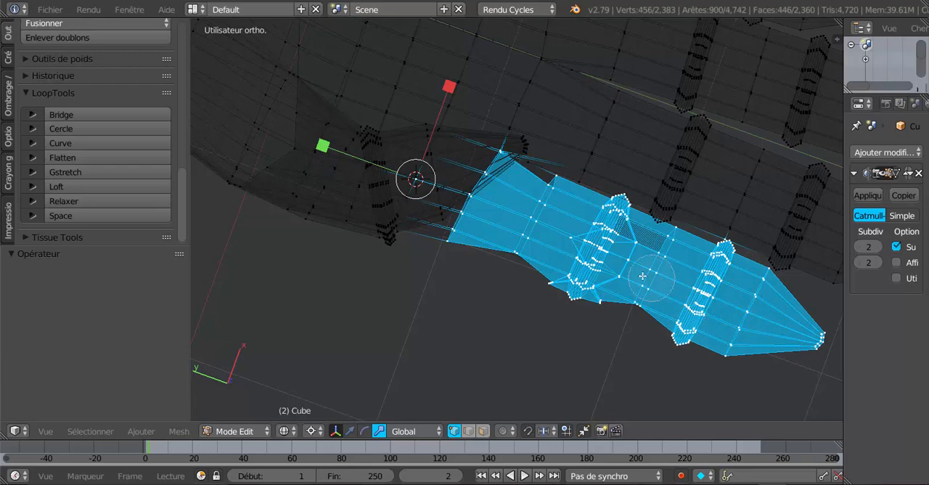
{"action": "right_click", "coordinate": [543, 209]}
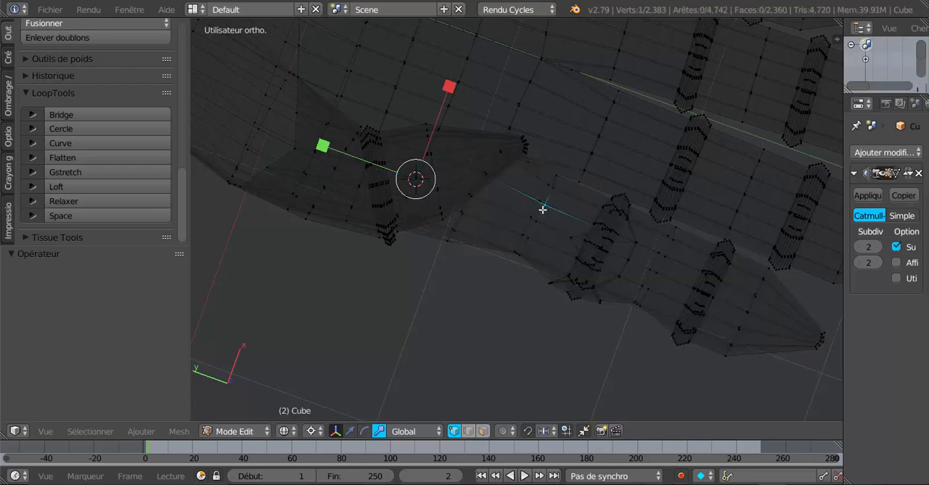
{"action": "key", "text": "ctrl+z"}
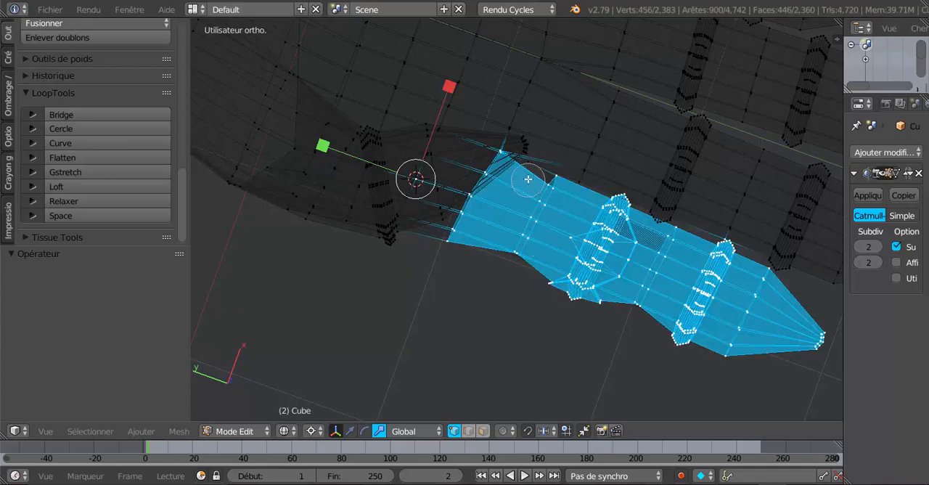
Add the missed vertex of the index finger, deselect the stray vertex on the neighbouring finger and return to solid shading
{"action": "middle_click_drag", "start_coordinate": [546, 217], "coordinate": [604, 169]}
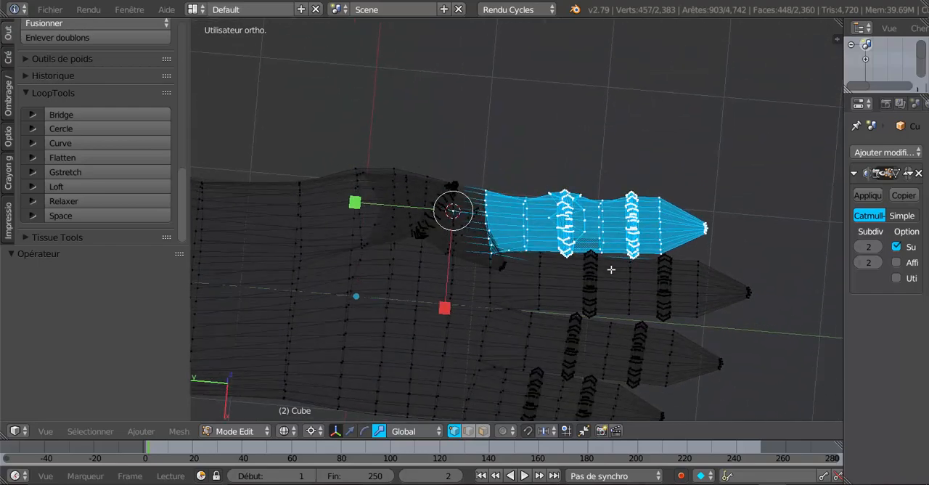
{"action": "scroll", "coordinate": [611, 270], "scroll_direction": "up", "scroll_amount": 3}
{"action": "middle_click_drag", "start_coordinate": [620, 294], "coordinate": [554, 264], "text": "shift"}
{"action": "scroll", "coordinate": [599, 276], "scroll_direction": "up", "scroll_amount": 5}
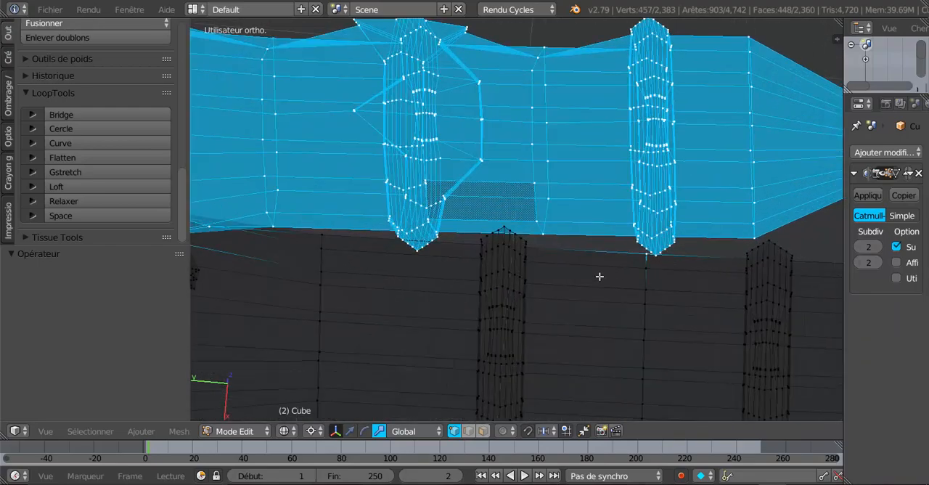
{"action": "scroll", "coordinate": [545, 311], "scroll_direction": "down", "scroll_amount": 6}
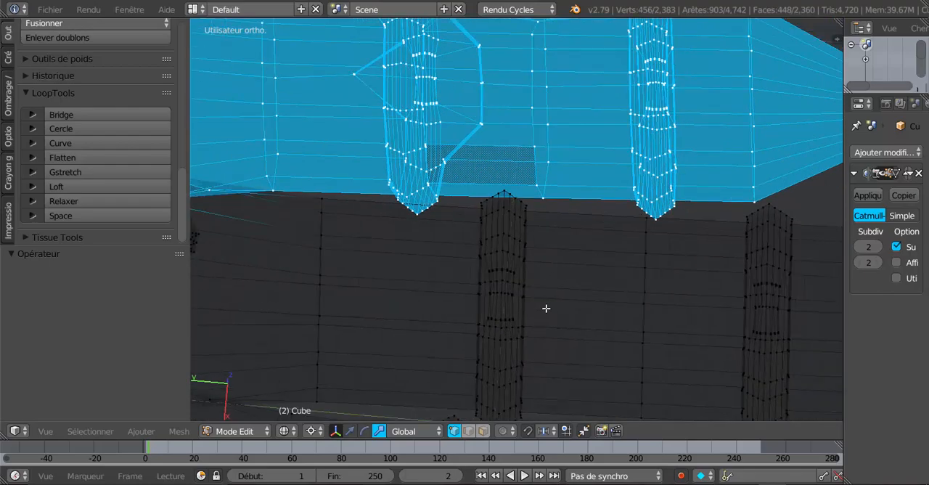
{"action": "middle_click_drag", "start_coordinate": [551, 337], "coordinate": [652, 270]}
{"action": "key", "text": "z"}
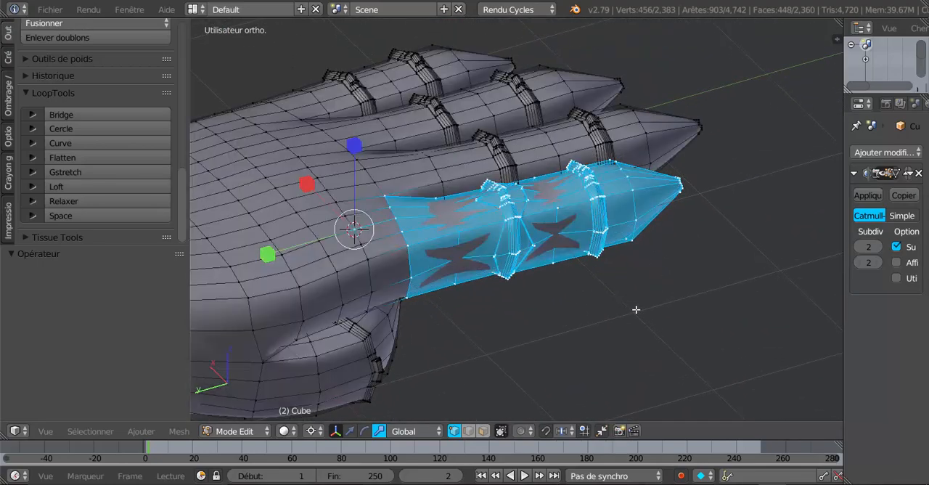
Rotate the selected index finger 12° downwards around the 3D cursor in the left view and check the bend in Object Mode
{"action": "mouse_move", "coordinate": [626, 307]}
{"action": "middle_mouse_down"}
{"action": "mouse_move", "coordinate": [605, 288]}
{"action": "mouse_move", "coordinate": [663, 288]}
{"action": "middle_mouse_up"}
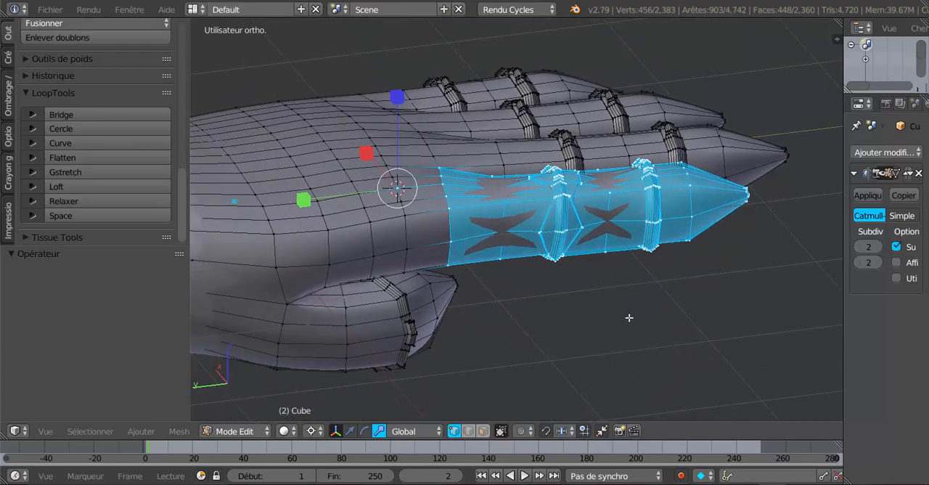
{"action": "middle_click_drag", "start_coordinate": [630, 318], "coordinate": [606, 306]}
{"action": "key", "text": "KP_1"}
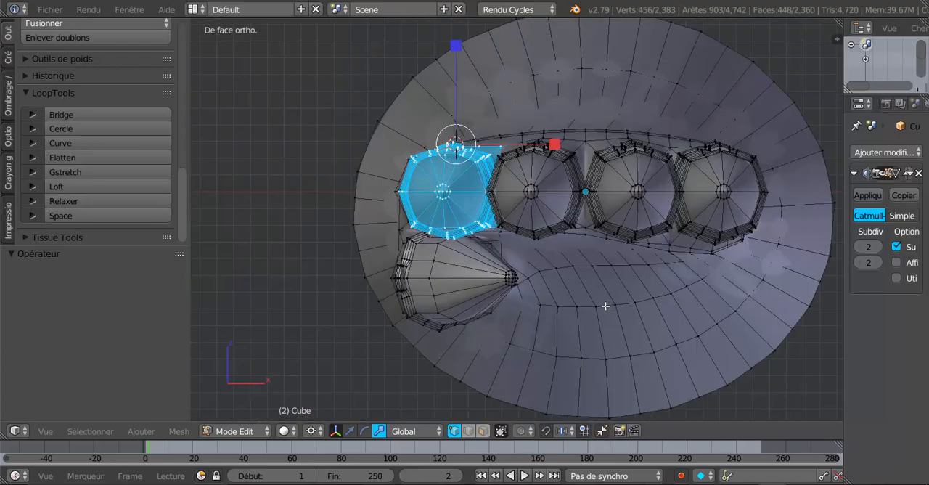
{"action": "key", "text": "ctrl+KP_3"}
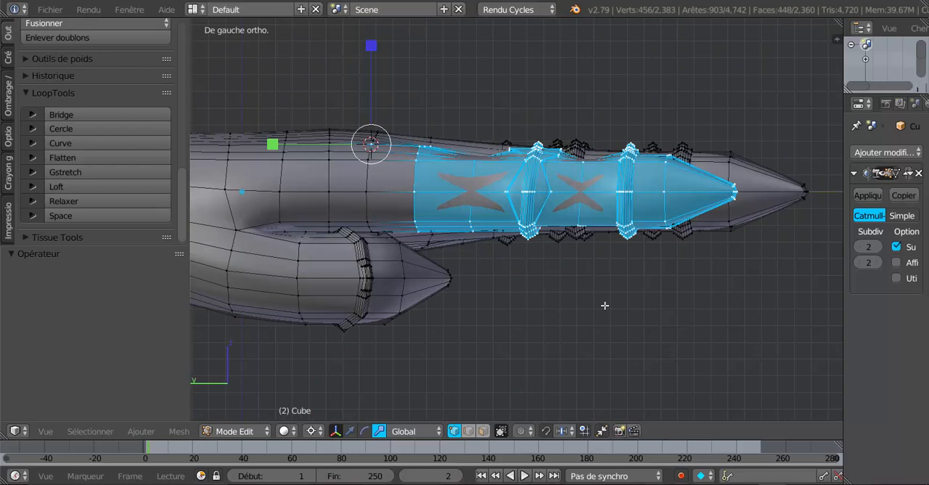
{"action": "middle_click_drag", "start_coordinate": [605, 305], "coordinate": [649, 317], "text": "shift"}
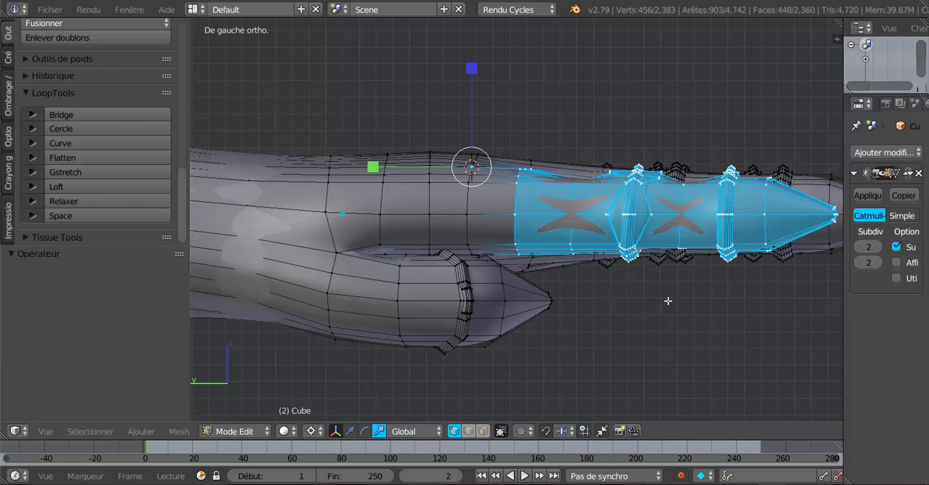
{"action": "key", "text": "r"}
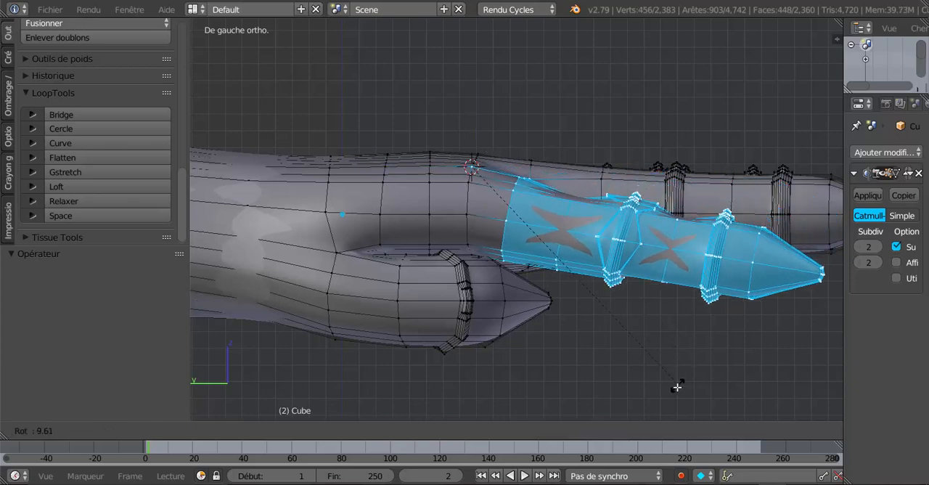
{"action": "left_click", "coordinate": [673, 397]}
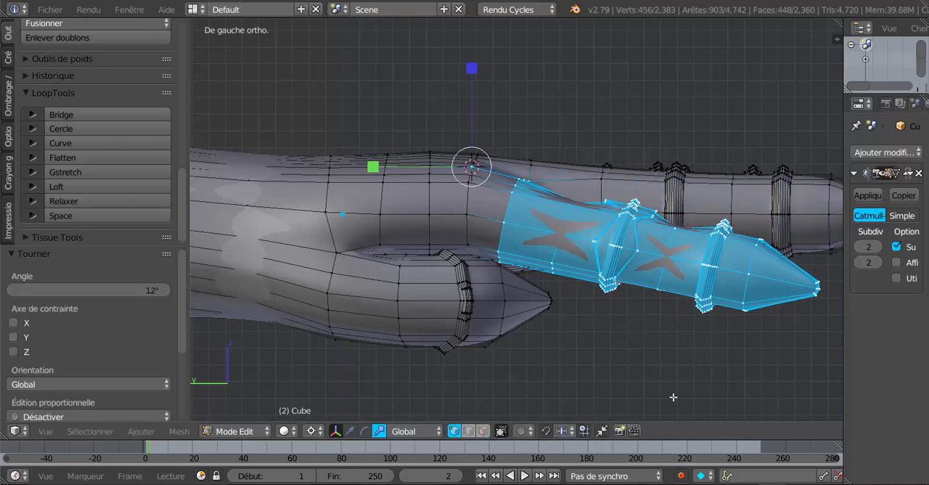
{"action": "key", "text": "Tab"}
{"action": "middle_click_drag", "start_coordinate": [670, 374], "coordinate": [660, 354]}
{"action": "key", "text": "Tab"}
Select the pointed vertex on the palm side of the index finger's first ring and snap the 3D cursor to it
{"action": "scroll", "coordinate": [661, 346], "scroll_direction": "up", "scroll_amount": 1}
{"action": "middle_click_drag", "start_coordinate": [664, 318], "coordinate": [658, 378]}
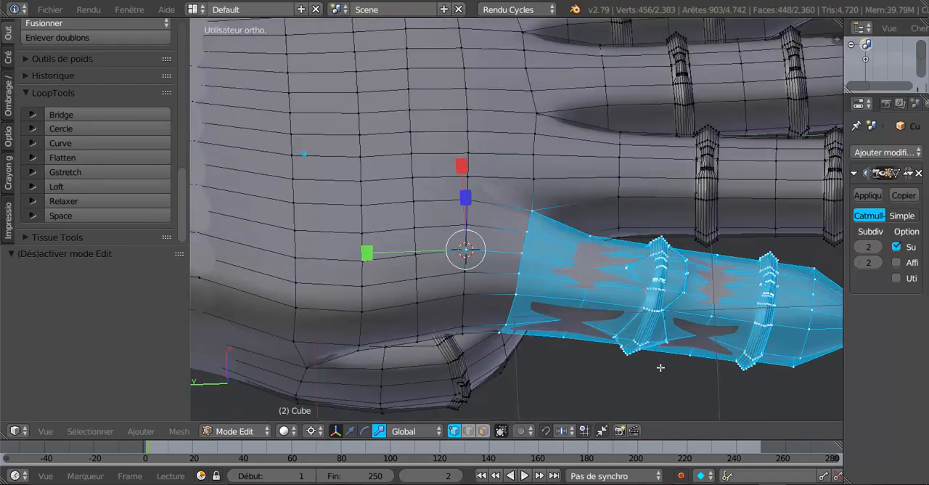
{"action": "scroll", "coordinate": [665, 338], "scroll_direction": "up", "scroll_amount": 2}
{"action": "middle_click_drag", "start_coordinate": [708, 315], "coordinate": [654, 296]}
{"action": "right_click", "coordinate": [663, 270]}
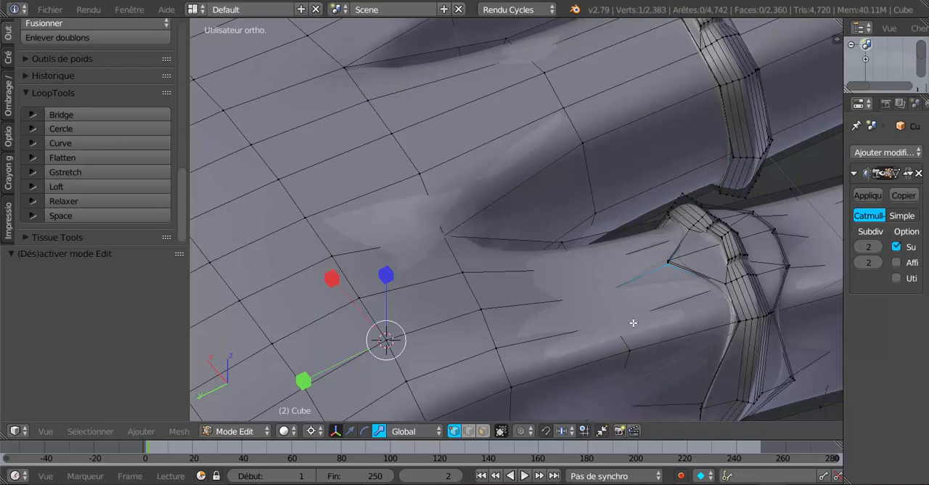
{"action": "key", "text": "shift+s"}
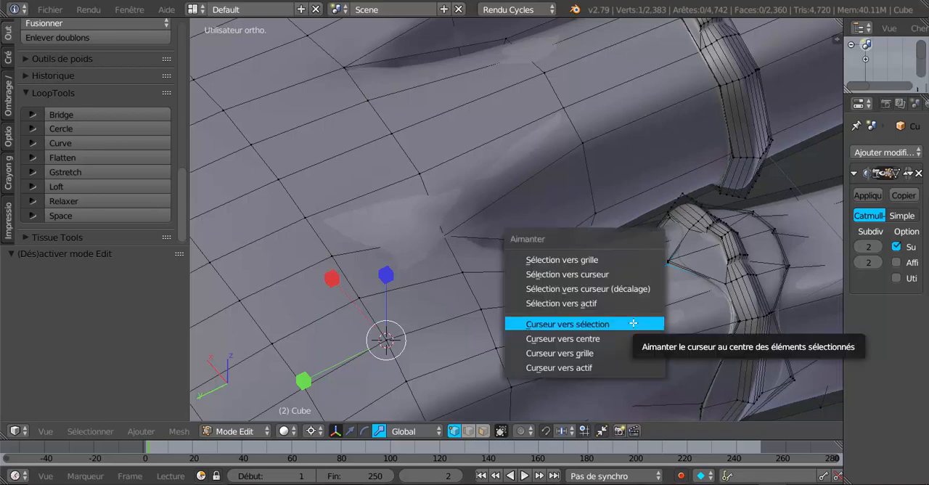
{"action": "left_click", "coordinate": [633, 325]}
{"action": "scroll", "coordinate": [633, 323], "scroll_direction": "down", "scroll_amount": 4}
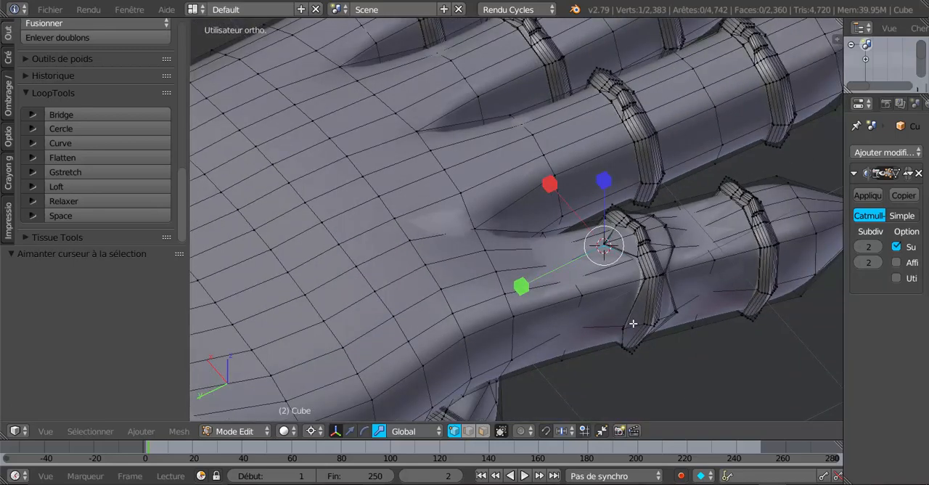
Select the index finger from its first ring to the tip in wireframe with circle select
{"action": "key", "text": "z"}
{"action": "middle_click_drag", "start_coordinate": [644, 311], "coordinate": [599, 361]}
{"action": "key", "text": "c"}
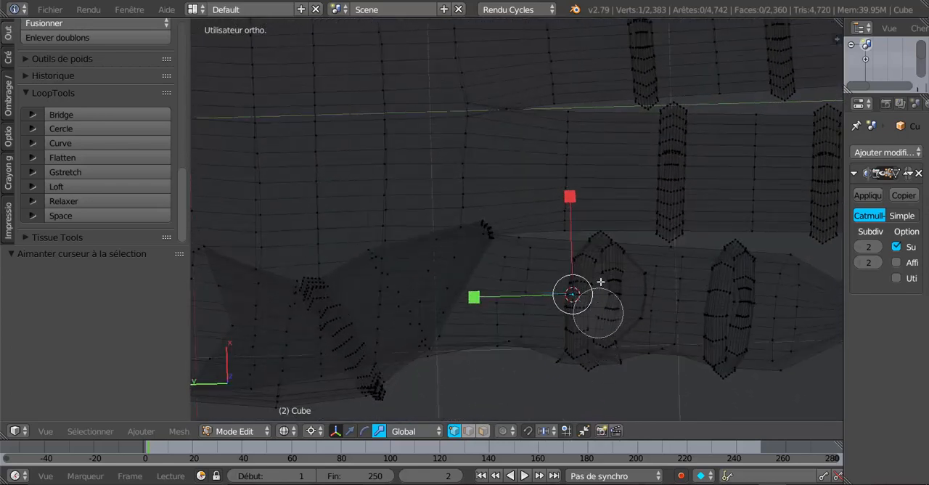
{"action": "mouse_move", "coordinate": [602, 249]}
{"action": "left_mouse_down"}
{"action": "mouse_move", "coordinate": [628, 259]}
{"action": "mouse_move", "coordinate": [584, 291]}
{"action": "mouse_move", "coordinate": [577, 259]}
{"action": "mouse_move", "coordinate": [587, 352]}
{"action": "mouse_move", "coordinate": [626, 343]}
{"action": "mouse_move", "coordinate": [675, 305]}
{"action": "mouse_move", "coordinate": [682, 272]}
{"action": "mouse_move", "coordinate": [759, 263]}
{"action": "mouse_move", "coordinate": [772, 348]}
{"action": "mouse_move", "coordinate": [733, 367]}
{"action": "mouse_move", "coordinate": [722, 302]}
{"action": "mouse_move", "coordinate": [678, 350]}
{"action": "left_mouse_up"}
{"action": "right_click", "coordinate": [644, 358]}
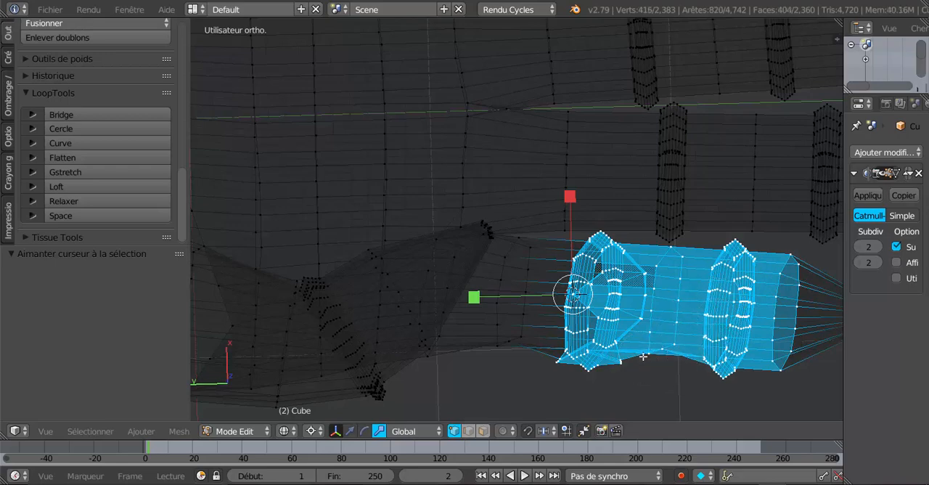
{"action": "middle_click_drag", "start_coordinate": [633, 367], "coordinate": [460, 356], "text": "shift"}
{"action": "key", "text": "v"}
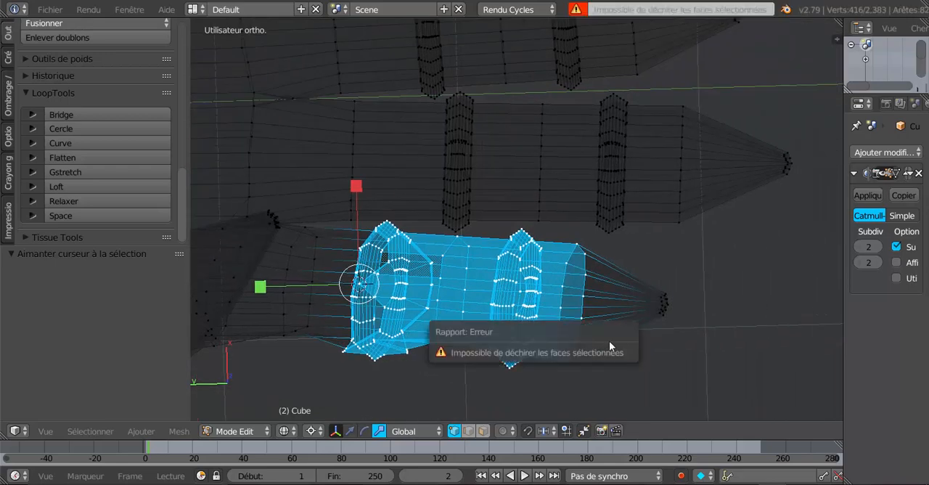
{"action": "key", "text": "c"}
{"action": "left_click_drag", "start_coordinate": [672, 302], "coordinate": [665, 329]}
{"action": "right_click", "coordinate": [666, 329]}
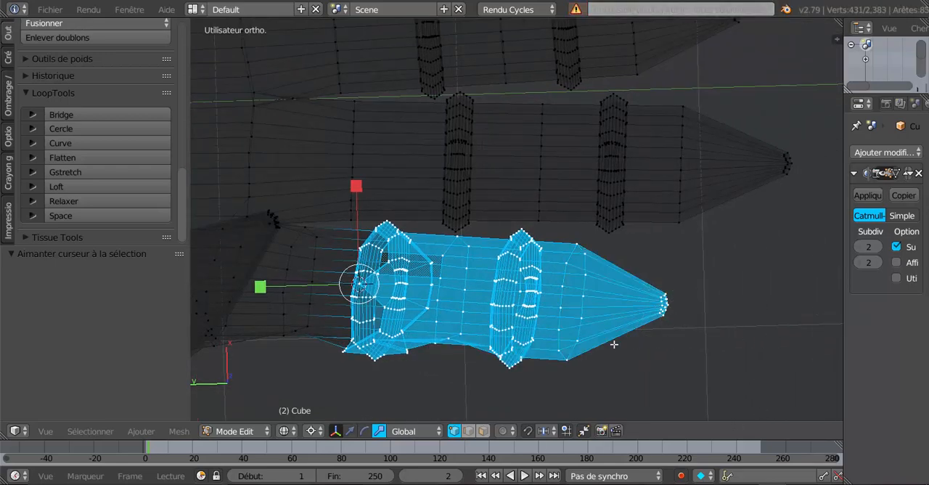
Rotate the selected index finger section about 30° downwards around the 3D cursor in solid shading and check the bend in Object Mode
{"action": "mouse_move", "coordinate": [614, 342]}
{"action": "middle_mouse_down"}
{"action": "mouse_move", "coordinate": [605, 242]}
{"action": "mouse_move", "coordinate": [614, 218]}
{"action": "middle_mouse_up"}
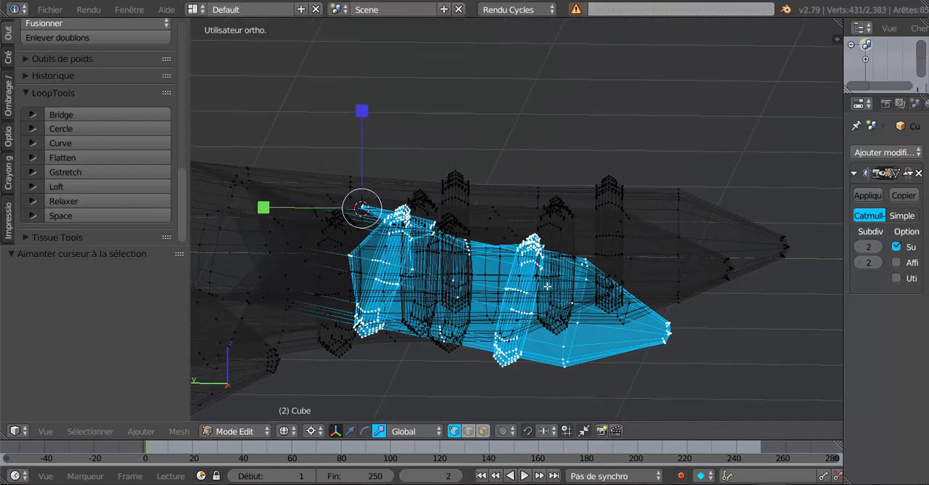
{"action": "middle_click_drag", "start_coordinate": [523, 306], "coordinate": [598, 299]}
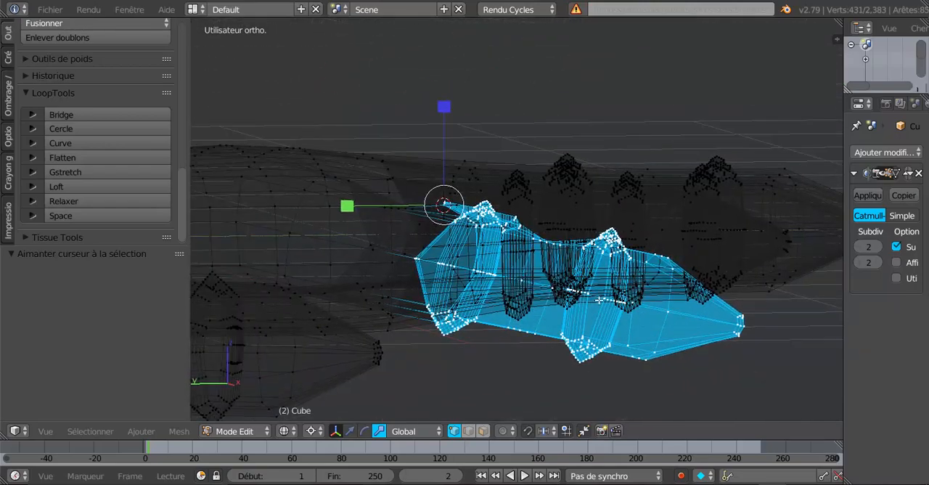
{"action": "key", "text": "Tab"}
{"action": "key", "text": "Tab"}
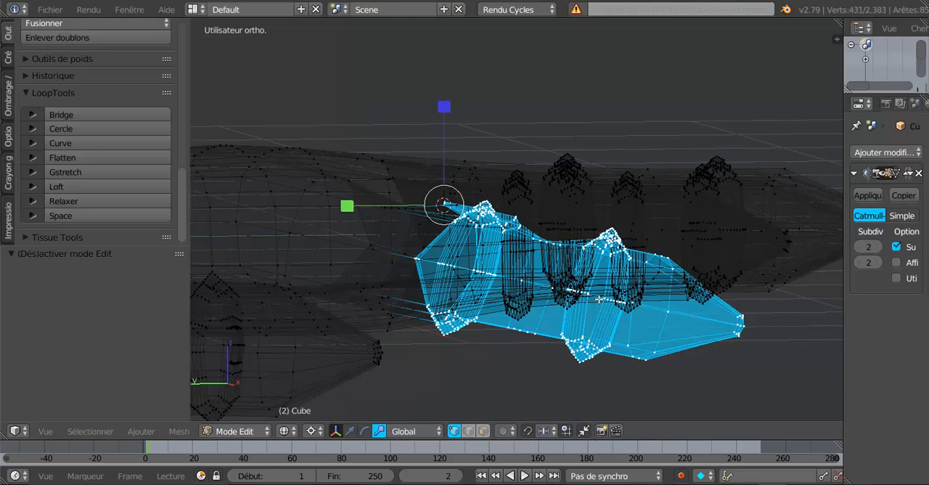
{"action": "middle_click_drag", "start_coordinate": [615, 293], "coordinate": [682, 291]}
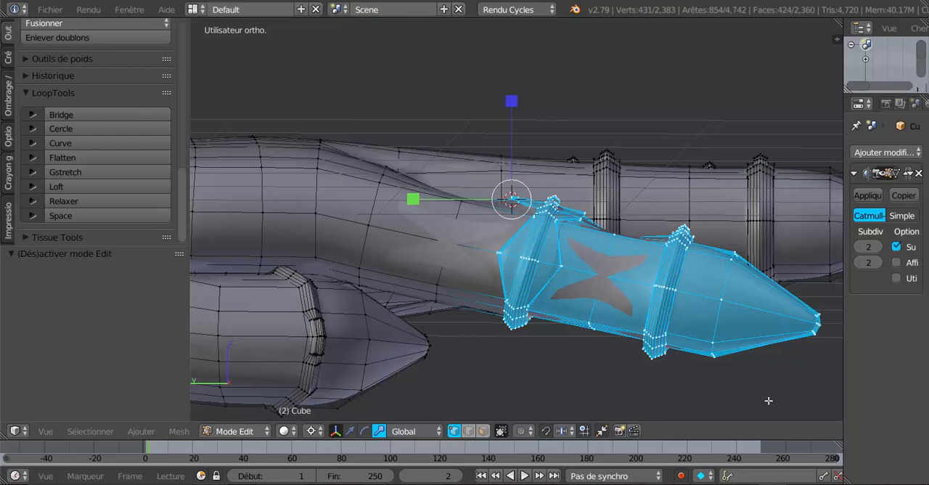
{"action": "key", "text": "r"}
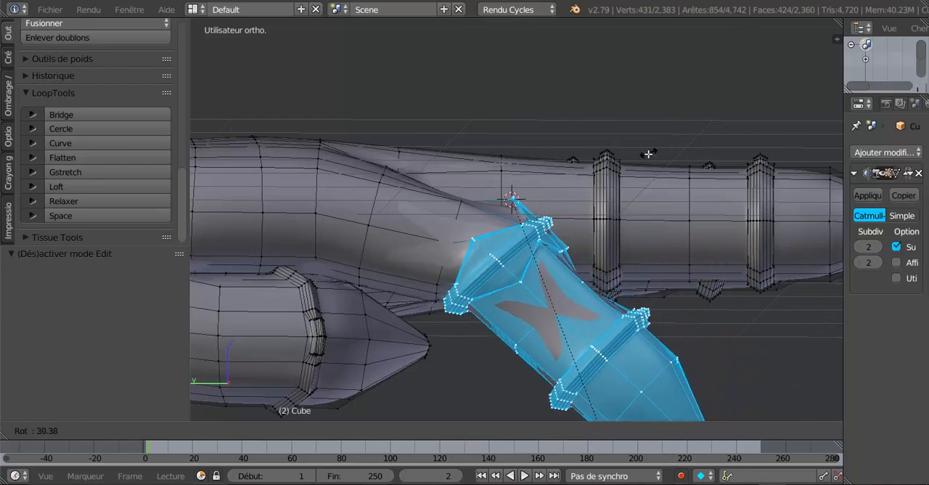
{"action": "left_click", "coordinate": [644, 157]}
{"action": "key", "text": "Tab"}
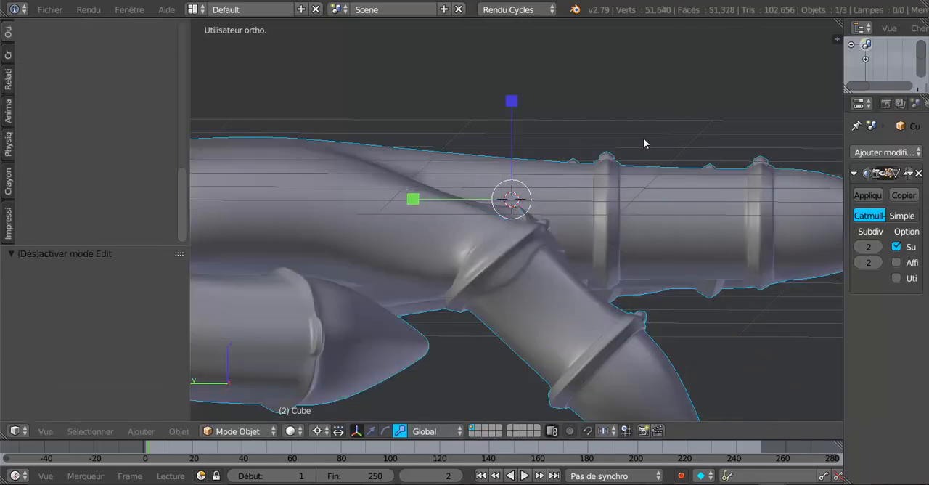
{"action": "scroll", "coordinate": [643, 143], "scroll_direction": "down", "scroll_amount": 2}
{"action": "middle_click_drag", "start_coordinate": [643, 143], "coordinate": [588, 193]}
Select the vertex on the upper side of the index finger beside its second ring and snap the 3D cursor to it
{"action": "key", "text": "Tab"}
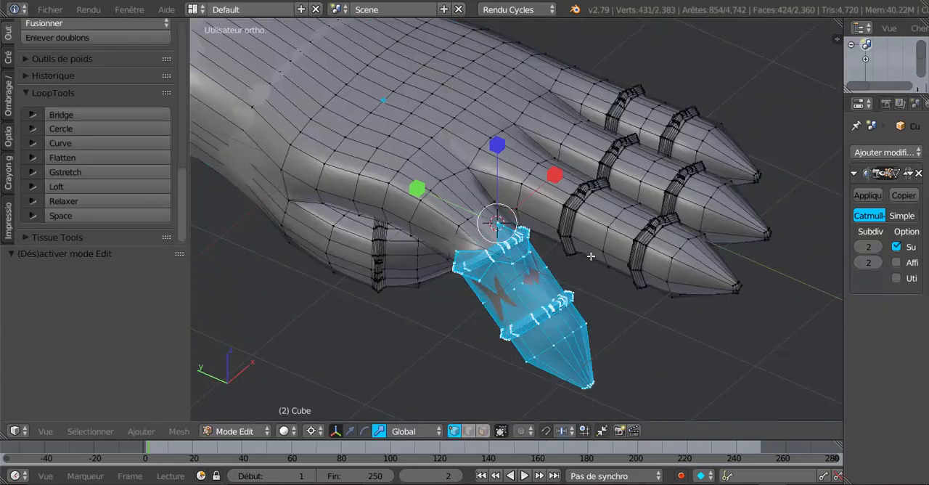
{"action": "scroll", "coordinate": [582, 315], "scroll_direction": "up", "scroll_amount": 2}
{"action": "middle_click_drag", "start_coordinate": [581, 315], "coordinate": [491, 185], "text": "shift"}
{"action": "middle_click_drag", "start_coordinate": [566, 252], "coordinate": [587, 251]}
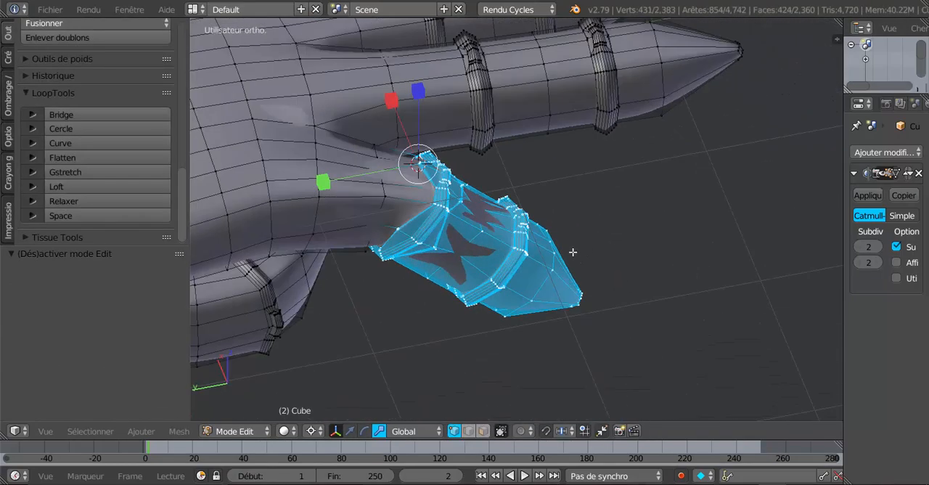
{"action": "scroll", "coordinate": [572, 252], "scroll_direction": "up", "scroll_amount": 3}
{"action": "right_click", "coordinate": [509, 214]}
{"action": "middle_click_drag", "start_coordinate": [580, 210], "coordinate": [509, 220]}
{"action": "scroll", "coordinate": [544, 218], "scroll_direction": "down", "scroll_amount": 4}
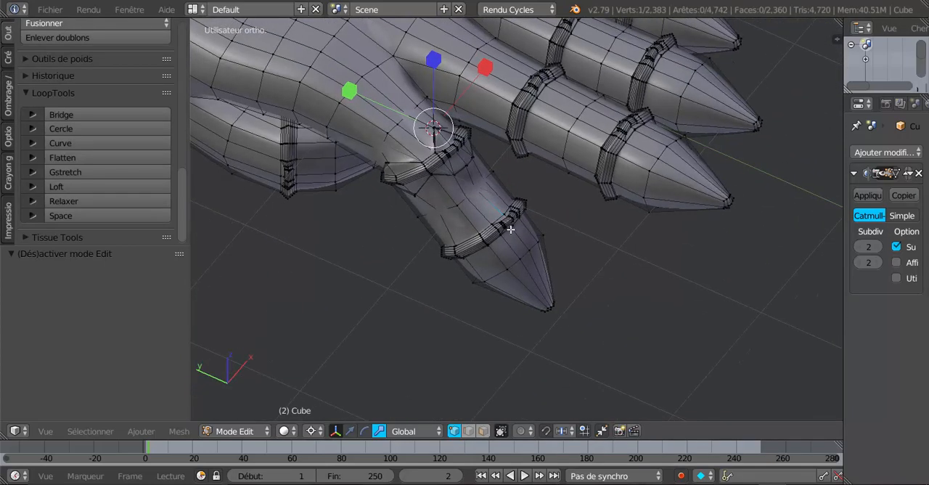
{"action": "key", "text": "shift+s"}
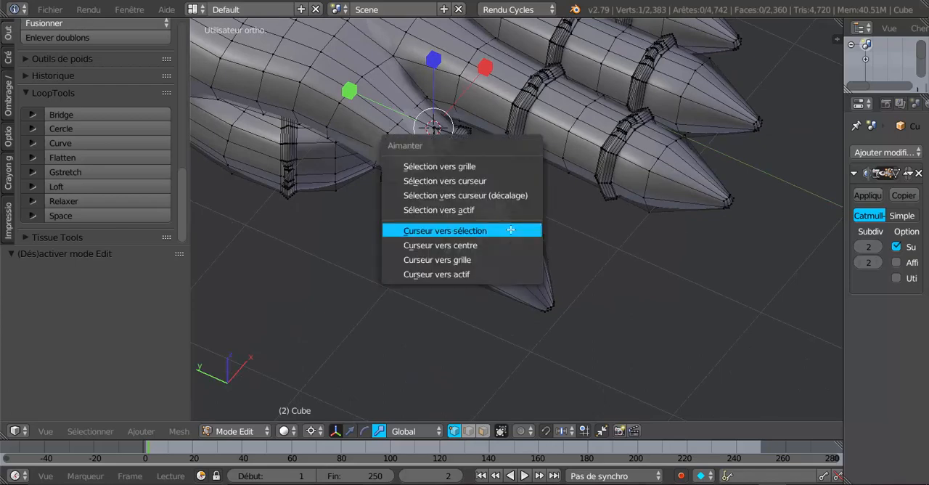
{"action": "left_click", "coordinate": [510, 230]}
Select the index finger's second ring and tip in wireframe with circle select, then return to solid shading
{"action": "middle_click_drag", "start_coordinate": [545, 230], "coordinate": [531, 256]}
{"action": "key", "text": "z"}
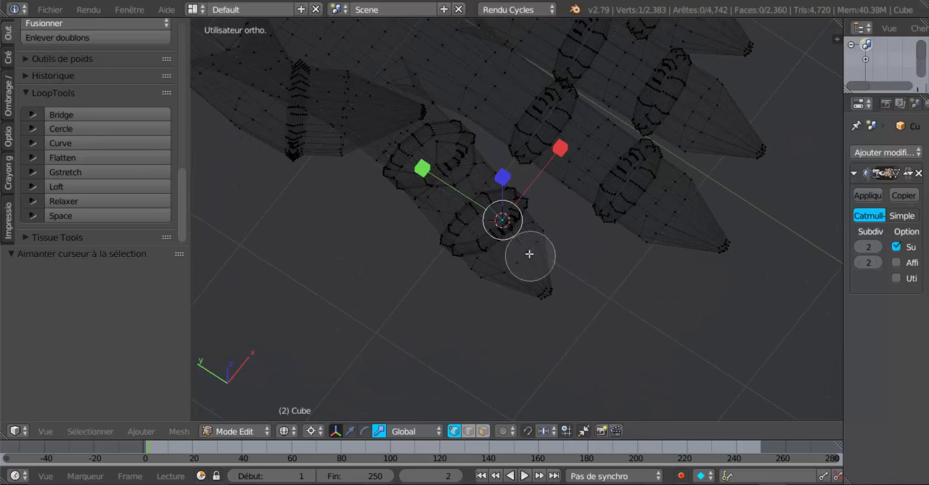
{"action": "mouse_move", "coordinate": [515, 225]}
{"action": "left_mouse_down"}
{"action": "mouse_move", "coordinate": [473, 256]}
{"action": "mouse_move", "coordinate": [526, 291]}
{"action": "mouse_move", "coordinate": [498, 267]}
{"action": "left_mouse_up"}
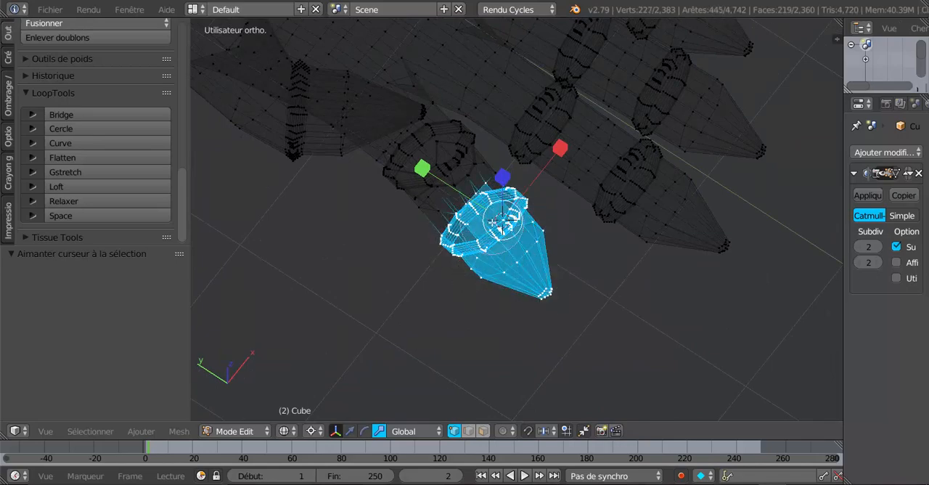
{"action": "middle_click_drag", "start_coordinate": [494, 221], "coordinate": [551, 182]}
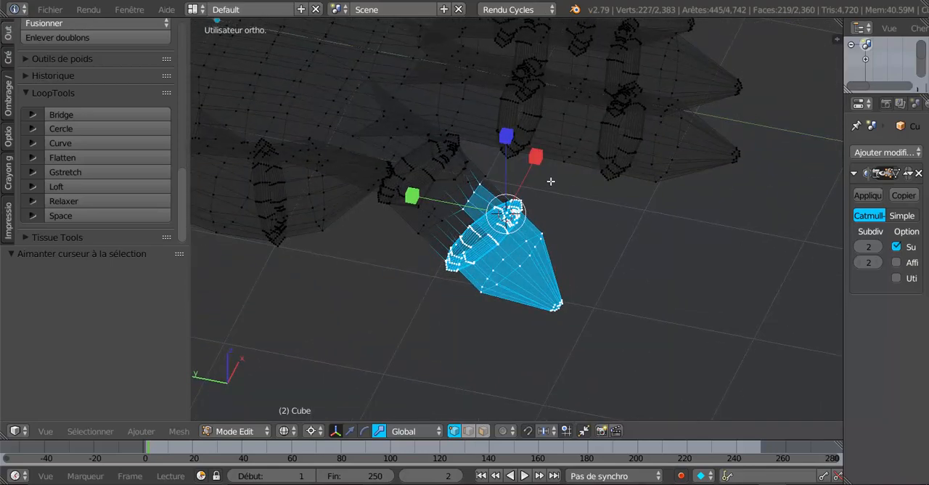
{"action": "middle_click_drag", "start_coordinate": [523, 214], "coordinate": [466, 240]}
{"action": "key", "text": "z"}
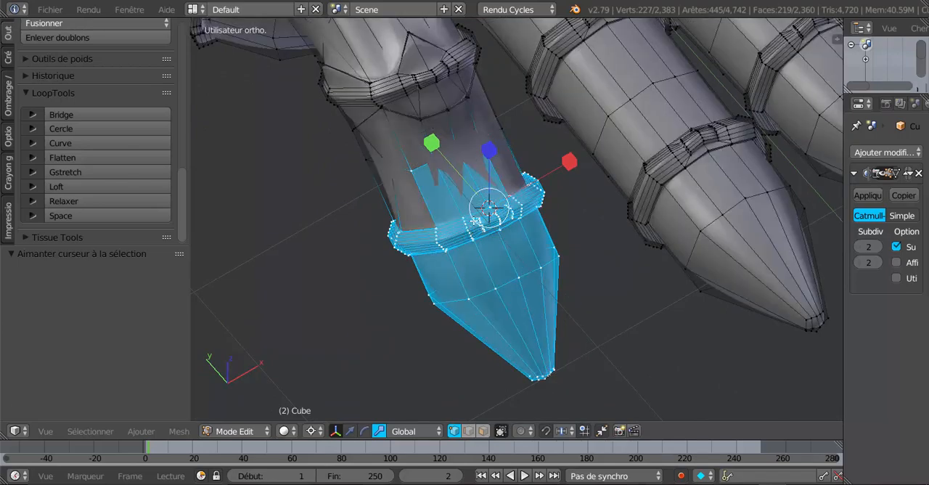
Deselect the stray vertices between the index finger's two rings in wireframe, keeping only the second ring and tip selected
{"action": "middle_click_drag", "start_coordinate": [474, 190], "coordinate": [495, 189]}
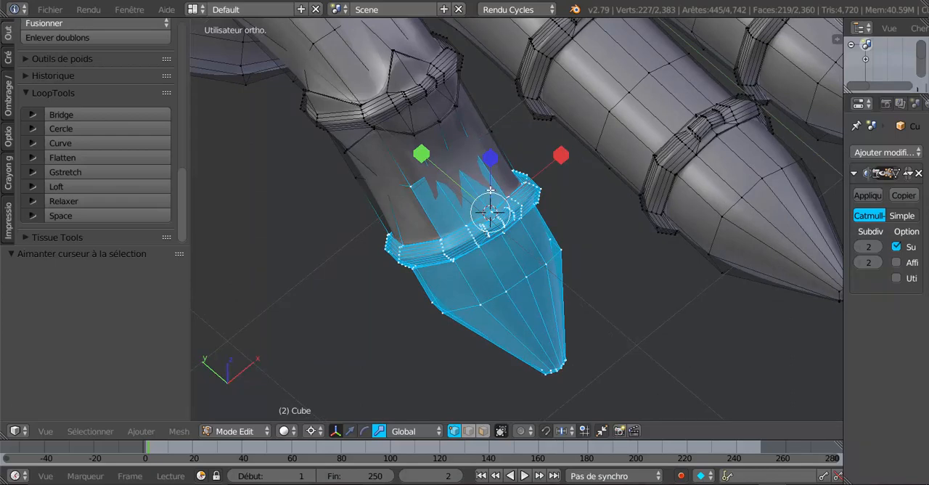
{"action": "key", "text": "Tab"}
{"action": "key", "text": "Tab"}
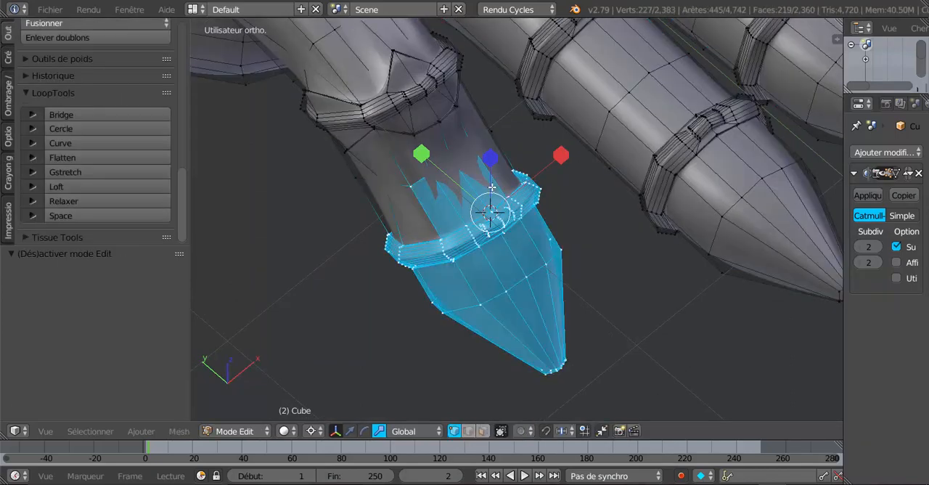
{"action": "key", "text": "z"}
{"action": "mouse_move", "coordinate": [491, 185]}
{"action": "middle_mouse_down"}
{"action": "mouse_move", "coordinate": [488, 161]}
{"action": "mouse_move", "coordinate": [404, 175]}
{"action": "middle_mouse_up"}
{"action": "key", "text": "c"}
{"action": "right_click", "coordinate": [402, 178]}
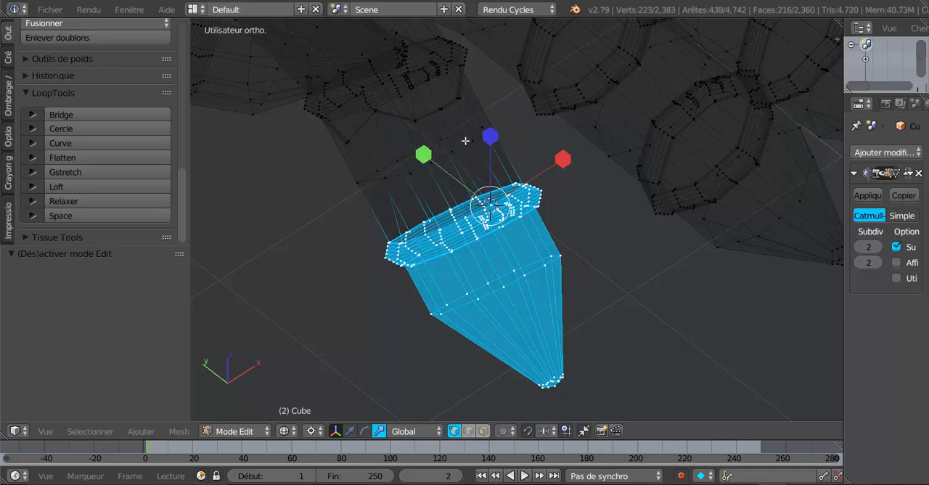
Rotate the selected fingertip and second ring 22.4° downwards around the 3D cursor in a side view with solid shading
{"action": "scroll", "coordinate": [378, 235], "scroll_direction": "down", "scroll_amount": 4}
{"action": "middle_click_drag", "start_coordinate": [378, 235], "coordinate": [498, 187]}
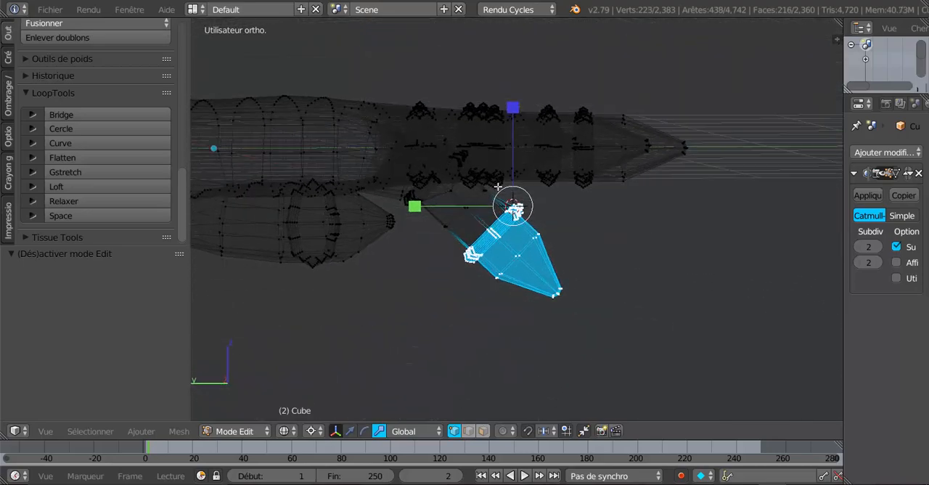
{"action": "key", "text": "z"}
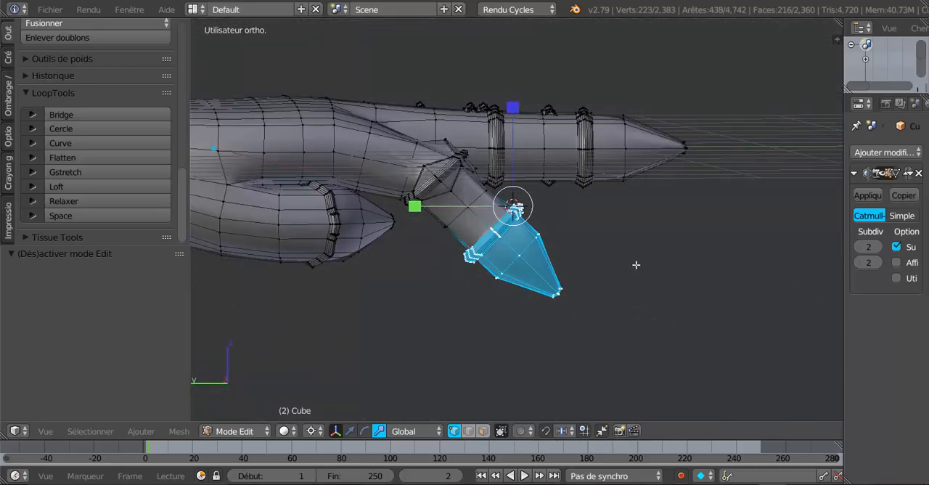
{"action": "middle_click_drag", "start_coordinate": [625, 248], "coordinate": [623, 242]}
{"action": "key", "text": "r"}
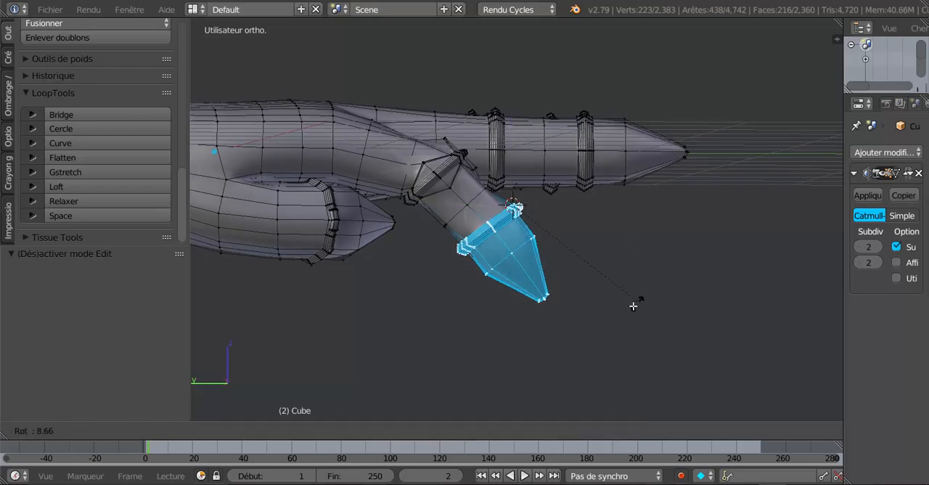
{"action": "left_click", "coordinate": [607, 322]}
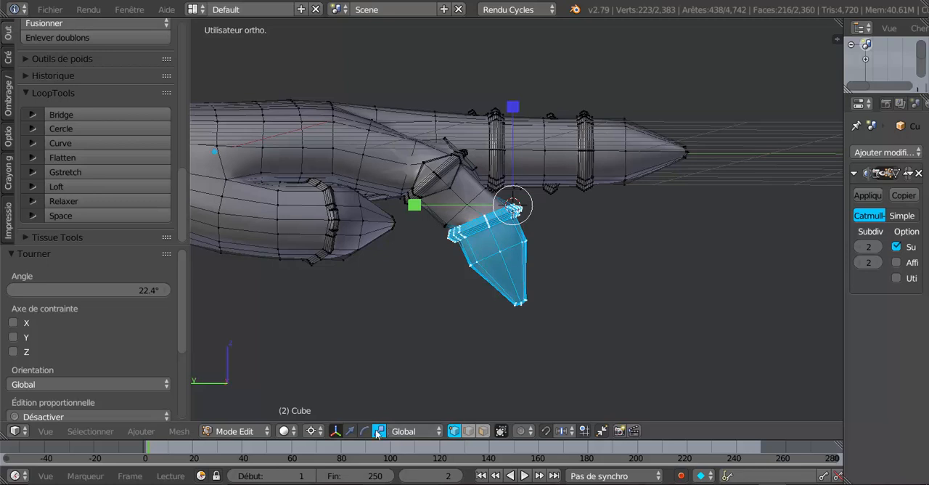
Move the fingertip section slightly towards the palm along Y and -0.021 along Z, and check the finger in Object Mode
{"action": "left_click_drag", "start_coordinate": [425, 209], "coordinate": [422, 214]}
{"action": "left_click_drag", "start_coordinate": [515, 112], "coordinate": [515, 116]}
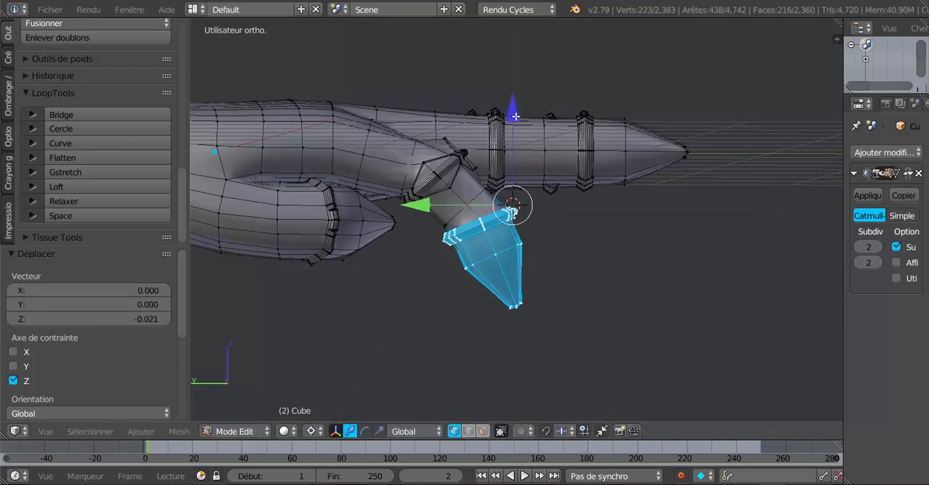
{"action": "key", "text": "Tab"}
{"action": "mouse_move", "coordinate": [558, 190]}
{"action": "middle_mouse_down"}
{"action": "mouse_move", "coordinate": [489, 296]}
{"action": "mouse_move", "coordinate": [450, 213]}
{"action": "mouse_move", "coordinate": [585, 226]}
{"action": "mouse_move", "coordinate": [586, 290]}
{"action": "mouse_move", "coordinate": [453, 312]}
{"action": "mouse_move", "coordinate": [463, 247]}
{"action": "mouse_move", "coordinate": [566, 235]}
{"action": "mouse_move", "coordinate": [564, 224]}
{"action": "mouse_move", "coordinate": [543, 270]}
{"action": "mouse_move", "coordinate": [554, 253]}
{"action": "mouse_move", "coordinate": [597, 240]}
{"action": "mouse_move", "coordinate": [574, 236]}
{"action": "mouse_move", "coordinate": [483, 263]}
{"action": "mouse_move", "coordinate": [431, 259]}
{"action": "mouse_move", "coordinate": [425, 245]}
{"action": "mouse_move", "coordinate": [420, 317]}
{"action": "mouse_move", "coordinate": [442, 321]}
{"action": "mouse_move", "coordinate": [545, 290]}
{"action": "mouse_move", "coordinate": [559, 270]}
{"action": "middle_mouse_up"}
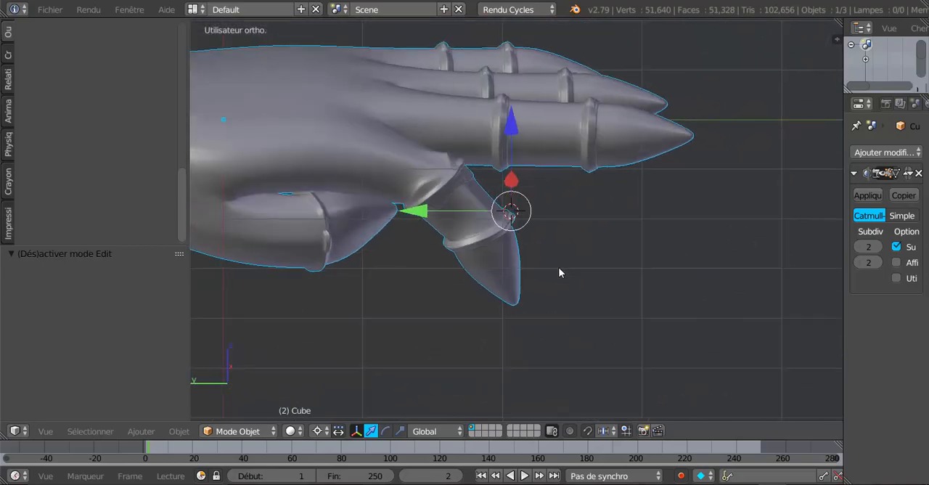
Select the knuckle vertex on the back of the hand behind the middle finger and snap the 3D cursor to it
{"action": "key", "text": "Tab"}
{"action": "mouse_move", "coordinate": [552, 212]}
{"action": "middle_mouse_down"}
{"action": "mouse_move", "coordinate": [544, 238]}
{"action": "mouse_move", "coordinate": [544, 209]}
{"action": "middle_mouse_up"}
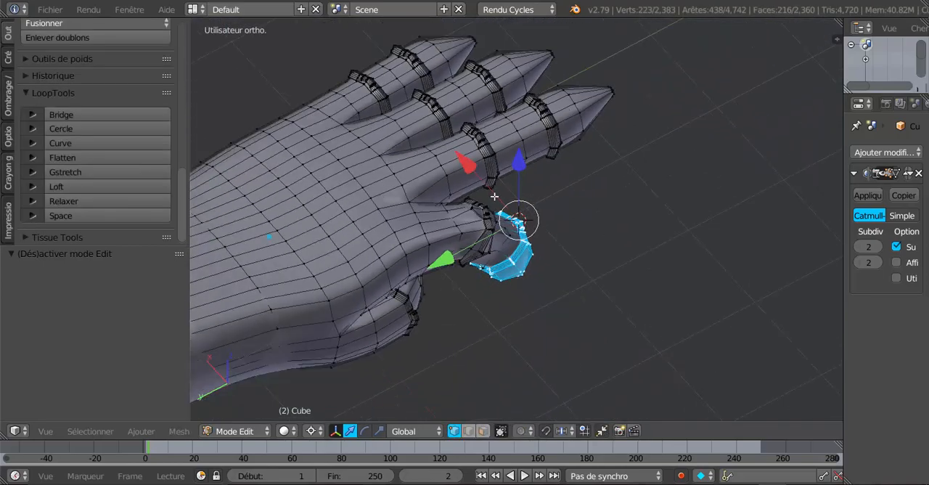
{"action": "right_click", "coordinate": [366, 188]}
{"action": "middle_click_drag", "start_coordinate": [420, 215], "coordinate": [396, 220]}
{"action": "middle_click_drag", "start_coordinate": [469, 225], "coordinate": [509, 246]}
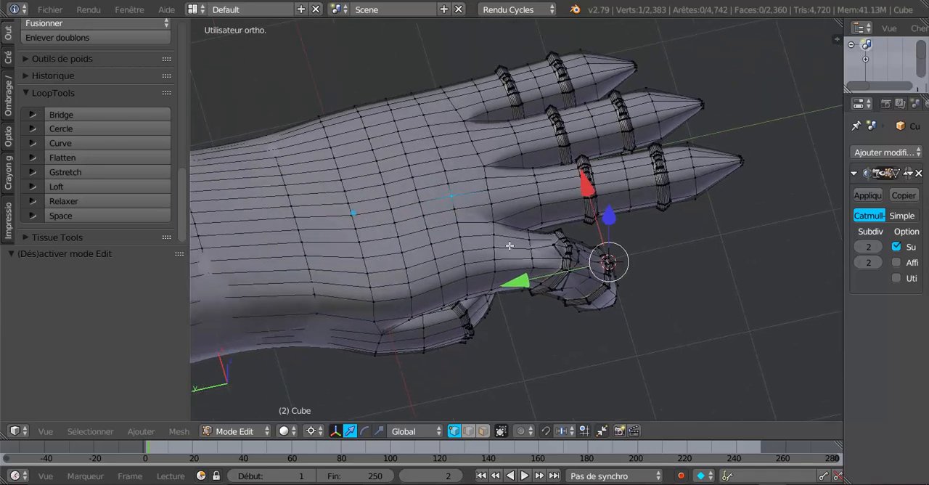
{"action": "key", "text": "shift+s"}
{"action": "left_click", "coordinate": [510, 247]}
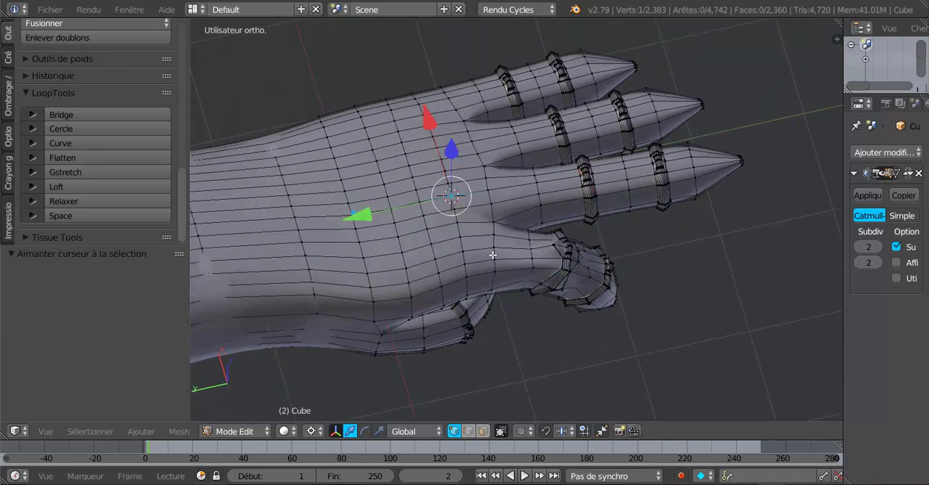
Select the vertices around the base of the middle finger in wireframe, on both the back and palm sides
{"action": "middle_click_drag", "start_coordinate": [511, 245], "coordinate": [486, 220]}
{"action": "scroll", "coordinate": [488, 206], "scroll_direction": "up", "scroll_amount": 2}
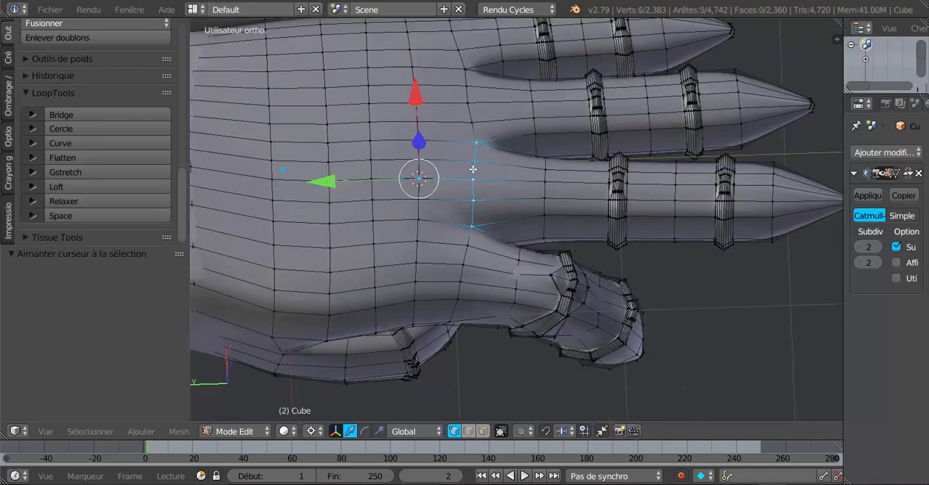
{"action": "key", "text": "z"}
{"action": "middle_click_drag", "start_coordinate": [506, 186], "coordinate": [490, 69]}
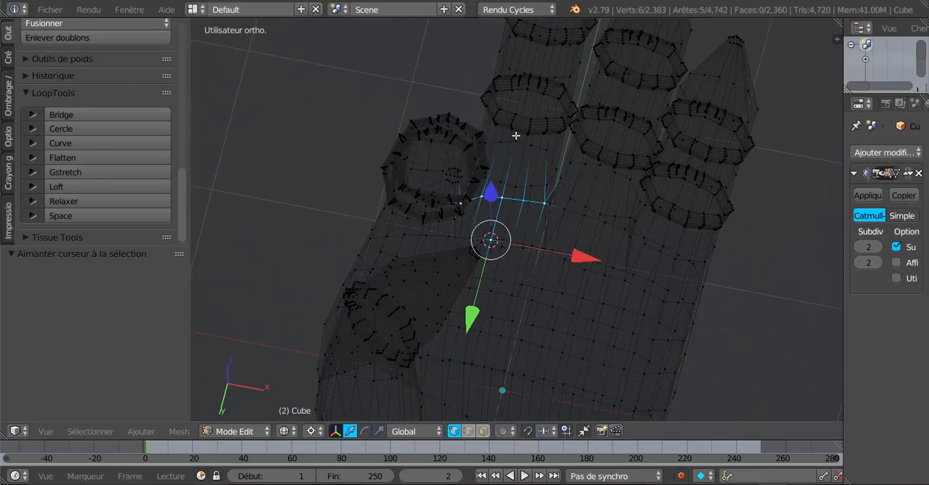
{"action": "middle_click_drag", "start_coordinate": [515, 135], "coordinate": [508, 116]}
{"action": "right_click", "coordinate": [518, 185], "text": "alt+shift"}
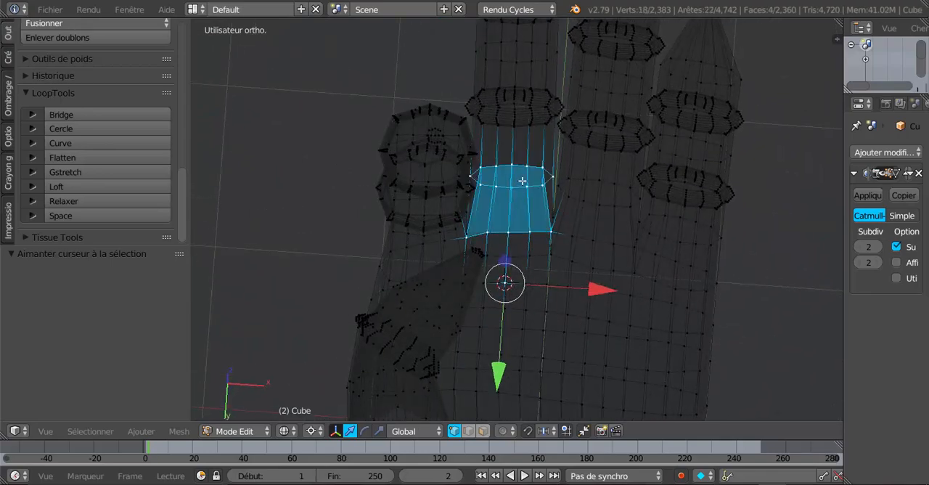
{"action": "middle_click_drag", "start_coordinate": [522, 181], "coordinate": [546, 83]}
{"action": "middle_click_drag", "start_coordinate": [539, 155], "coordinate": [502, 178], "text": "shift"}
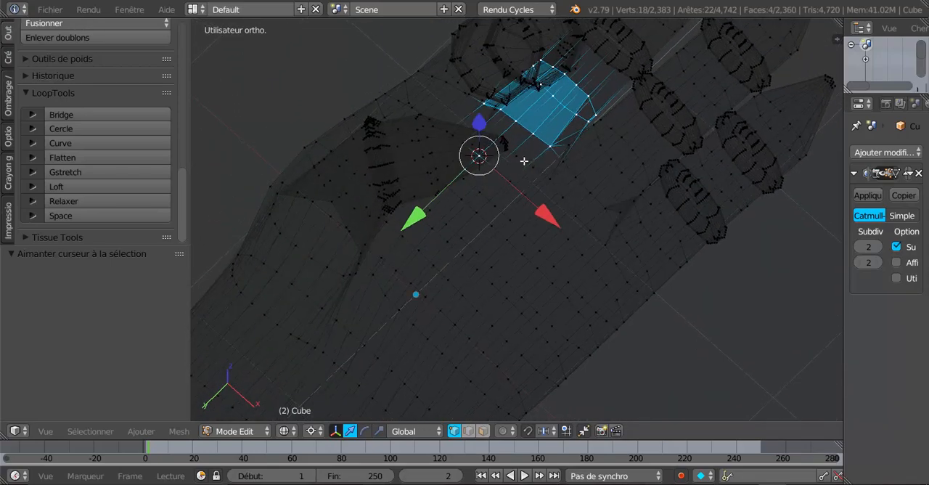
{"action": "middle_click_drag", "start_coordinate": [524, 160], "coordinate": [583, 219]}
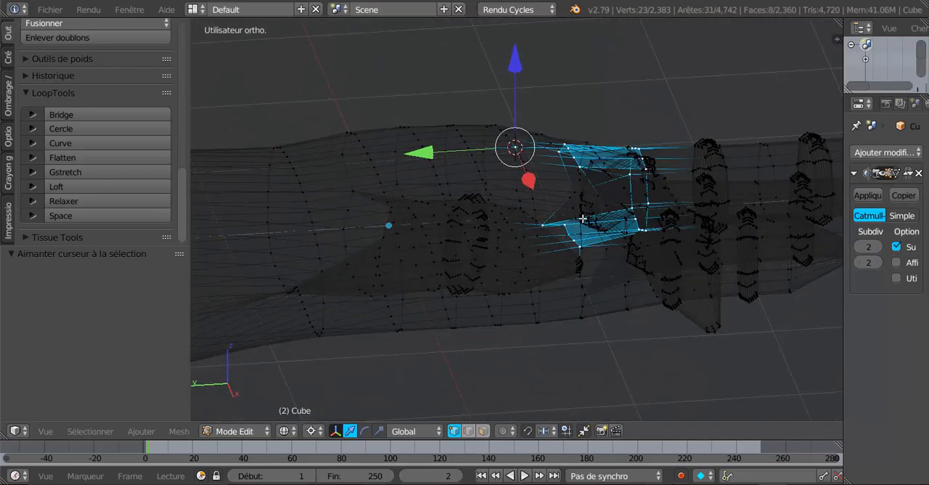
Add the missing faces around the middle finger's base in face selection with solid shading, and return to vertex selection
{"action": "mouse_move", "coordinate": [602, 249]}
{"action": "middle_mouse_down"}
{"action": "mouse_move", "coordinate": [559, 315]}
{"action": "mouse_move", "coordinate": [593, 336]}
{"action": "mouse_move", "coordinate": [633, 330]}
{"action": "mouse_move", "coordinate": [685, 303]}
{"action": "mouse_move", "coordinate": [577, 227]}
{"action": "mouse_move", "coordinate": [583, 236]}
{"action": "mouse_move", "coordinate": [558, 253]}
{"action": "mouse_move", "coordinate": [488, 172]}
{"action": "mouse_move", "coordinate": [493, 297]}
{"action": "middle_mouse_up"}
{"action": "key", "text": "z"}
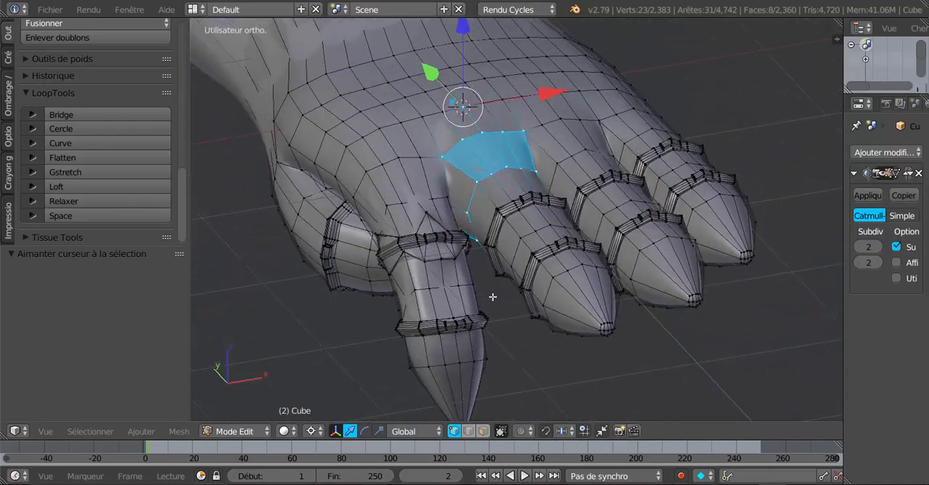
{"action": "left_click", "coordinate": [483, 431]}
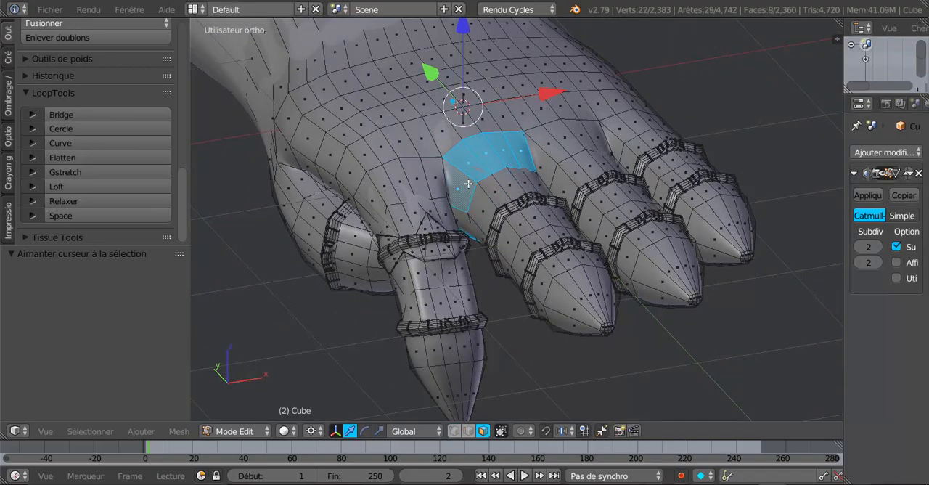
{"action": "middle_click_drag", "start_coordinate": [552, 231], "coordinate": [527, 204]}
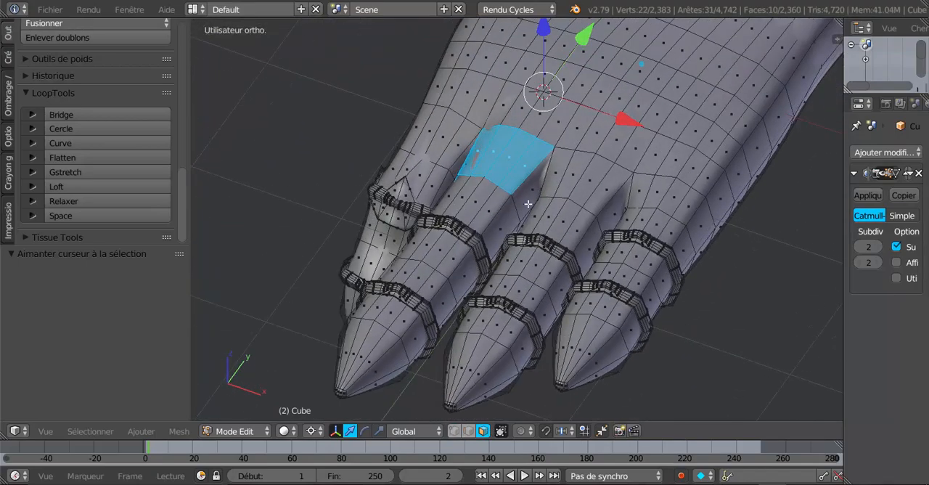
{"action": "middle_click_drag", "start_coordinate": [484, 275], "coordinate": [656, 294]}
{"action": "scroll", "coordinate": [655, 295], "scroll_direction": "up", "scroll_amount": 2}
{"action": "left_click", "coordinate": [455, 431]}
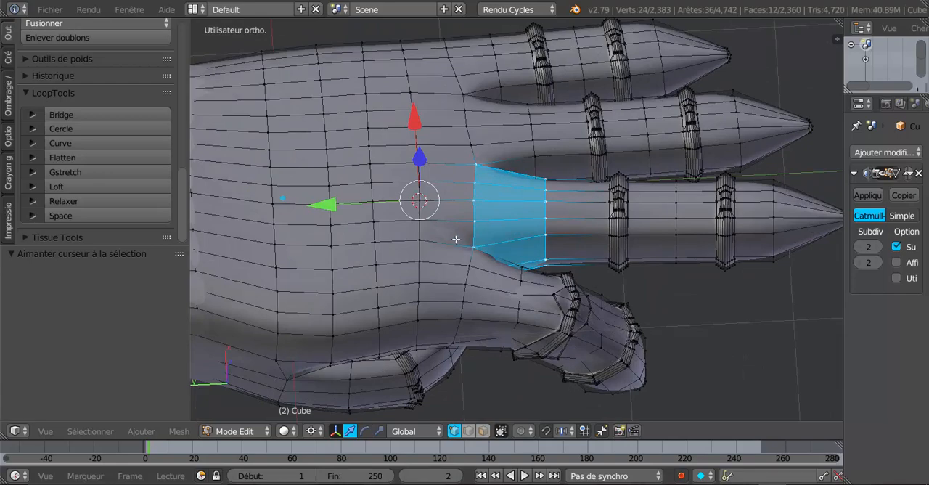
Extend the selection in wireframe along the middle finger from its base through both rings using Circle Select
{"action": "middle_click_drag", "start_coordinate": [455, 239], "coordinate": [412, 107]}
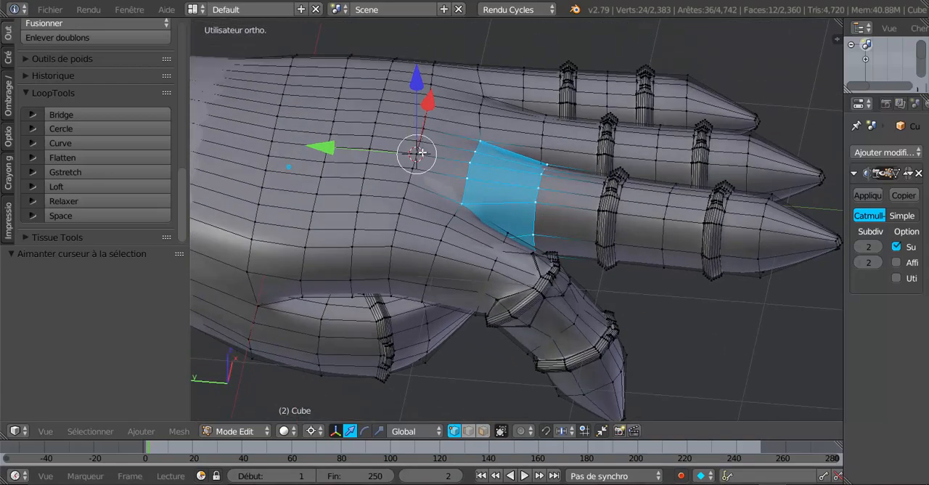
{"action": "middle_click_drag", "start_coordinate": [450, 180], "coordinate": [513, 295]}
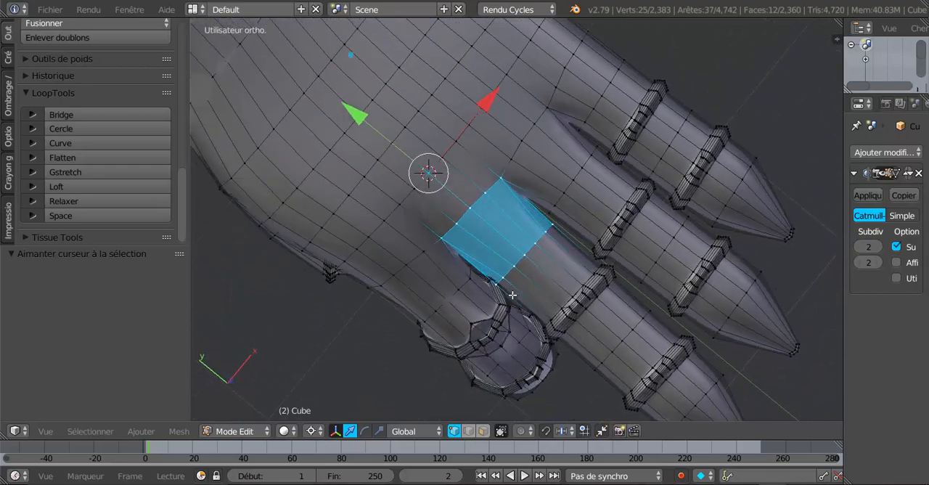
{"action": "key", "text": "z"}
{"action": "key", "text": "c"}
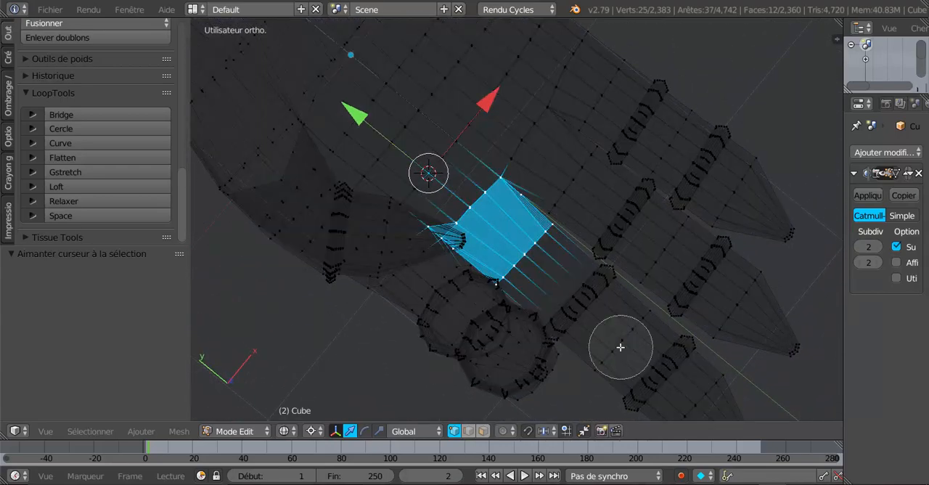
{"action": "mouse_move", "coordinate": [607, 284]}
{"action": "left_mouse_down"}
{"action": "mouse_move", "coordinate": [552, 311]}
{"action": "mouse_move", "coordinate": [562, 318]}
{"action": "left_mouse_up"}
{"action": "key", "text": "Escape"}
{"action": "middle_click_drag", "start_coordinate": [592, 329], "coordinate": [631, 312]}
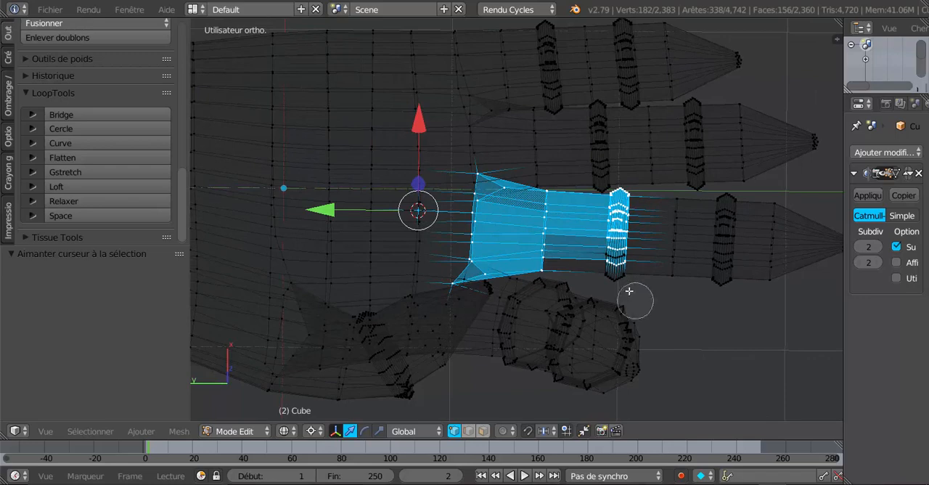
{"action": "mouse_move", "coordinate": [629, 291]}
{"action": "left_mouse_down"}
{"action": "mouse_move", "coordinate": [626, 271]}
{"action": "mouse_move", "coordinate": [719, 252]}
{"action": "mouse_move", "coordinate": [724, 218]}
{"action": "mouse_move", "coordinate": [676, 289]}
{"action": "mouse_move", "coordinate": [666, 227]}
{"action": "mouse_move", "coordinate": [752, 263]}
{"action": "mouse_move", "coordinate": [775, 214]}
{"action": "mouse_move", "coordinate": [780, 292]}
{"action": "left_mouse_up"}
{"action": "right_click", "coordinate": [781, 292]}
{"action": "scroll", "coordinate": [780, 293], "scroll_direction": "down", "scroll_amount": 4}
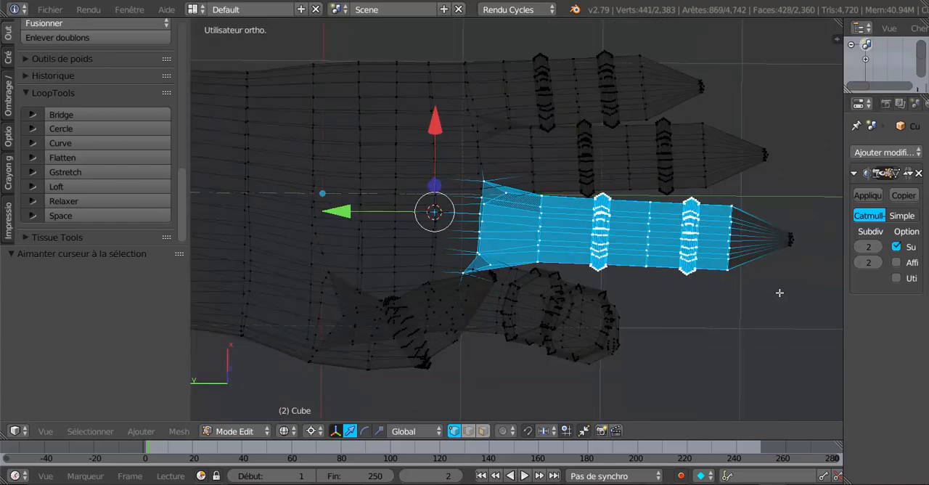
Add the vertices at the very tip of the middle finger to the selection with Circle Select
{"action": "middle_click_drag", "start_coordinate": [779, 292], "coordinate": [705, 305], "text": "shift"}
{"action": "scroll", "coordinate": [677, 310], "scroll_direction": "up", "scroll_amount": 2}
{"action": "scroll", "coordinate": [675, 309], "scroll_direction": "up", "scroll_amount": 2}
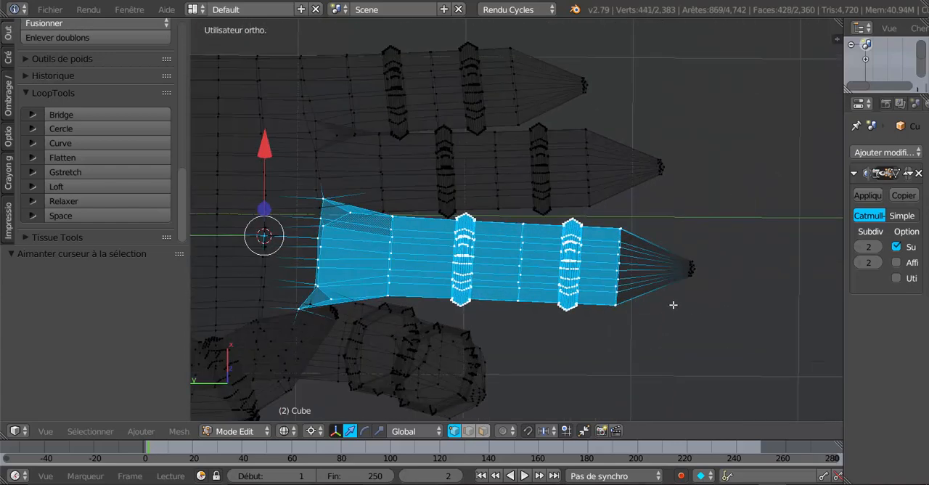
{"action": "key", "text": "c"}
{"action": "left_click", "coordinate": [694, 266]}
{"action": "right_click", "coordinate": [698, 292]}
Rotate the whole middle finger about 6° downwards around the 3D cursor in a solid side view, and check it in Object Mode
{"action": "scroll", "coordinate": [670, 310], "scroll_direction": "down", "scroll_amount": 3}
{"action": "mouse_move", "coordinate": [610, 329]}
{"action": "middle_mouse_down"}
{"action": "mouse_move", "coordinate": [604, 282]}
{"action": "mouse_move", "coordinate": [658, 265]}
{"action": "middle_mouse_up"}
{"action": "key", "text": "z"}
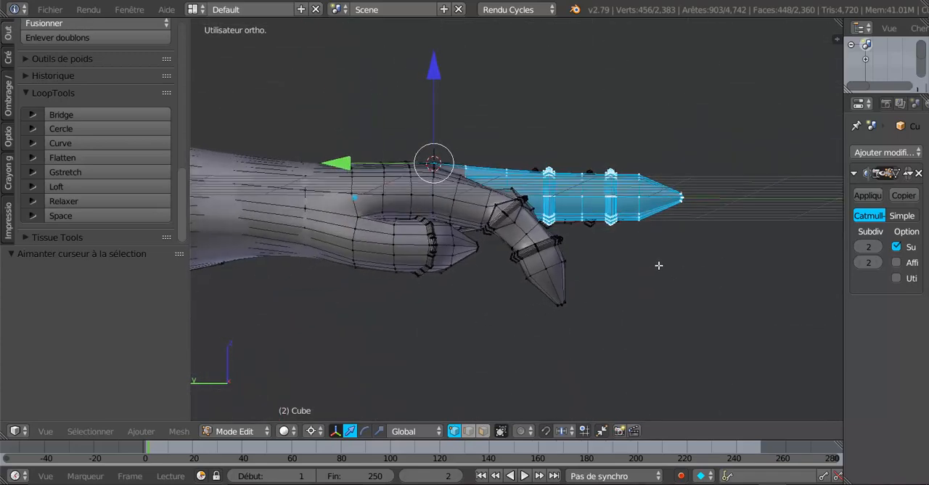
{"action": "key", "text": "r"}
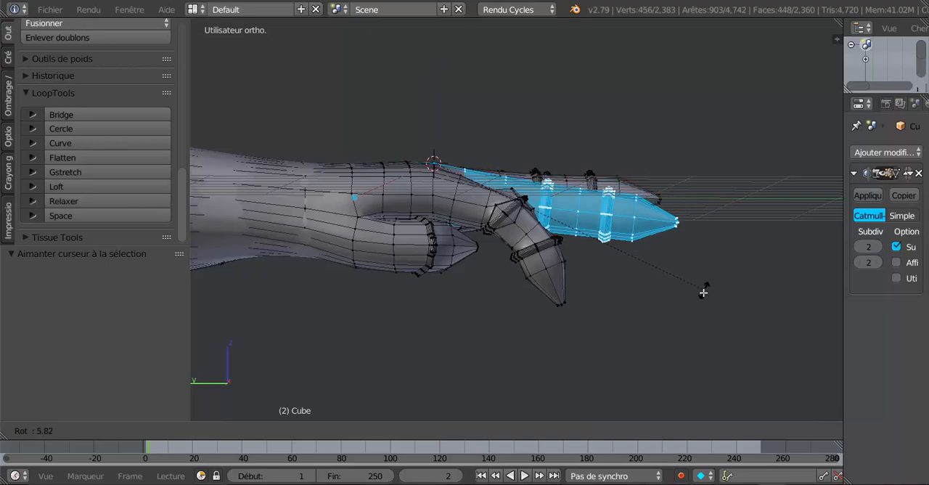
{"action": "left_click", "coordinate": [699, 292]}
{"action": "middle_click_drag", "start_coordinate": [699, 292], "coordinate": [621, 282]}
{"action": "key", "text": "Tab"}
{"action": "key", "text": "Tab"}
Select the top vertex at the middle finger's first ring, checking it at subdivision 0 before restoring 2, and snap the 3D cursor to it
{"action": "scroll", "coordinate": [583, 306], "scroll_direction": "up", "scroll_amount": 3}
{"action": "right_click", "coordinate": [585, 189]}
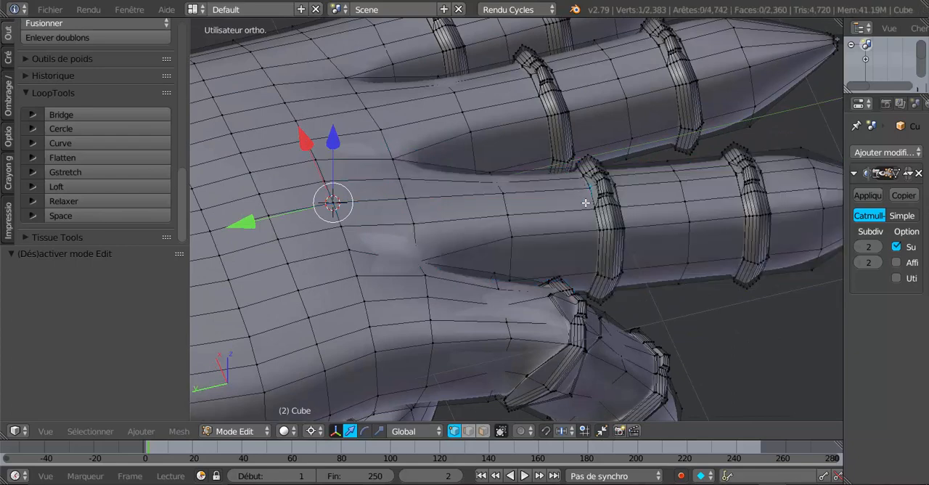
{"action": "middle_click_drag", "start_coordinate": [589, 193], "coordinate": [657, 211]}
{"action": "scroll", "coordinate": [610, 194], "scroll_direction": "up", "scroll_amount": 3}
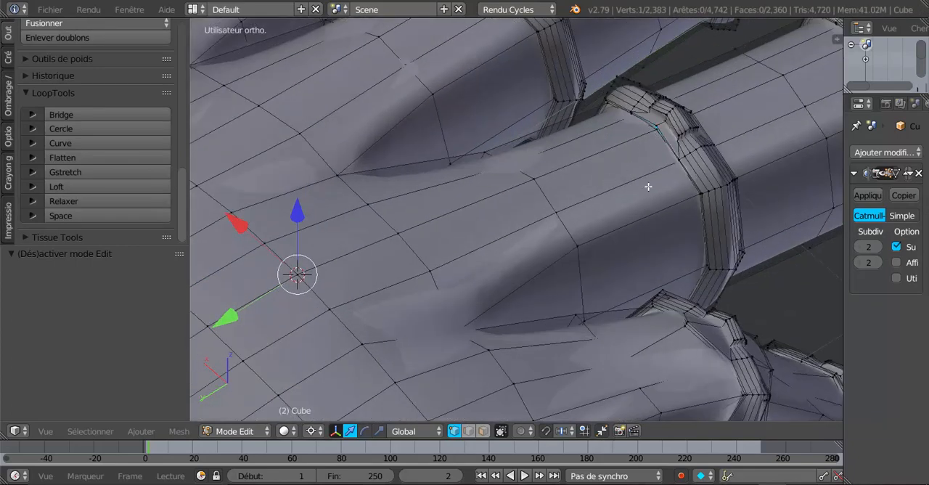
{"action": "left_click", "coordinate": [859, 248]}
{"action": "left_click", "coordinate": [860, 247]}
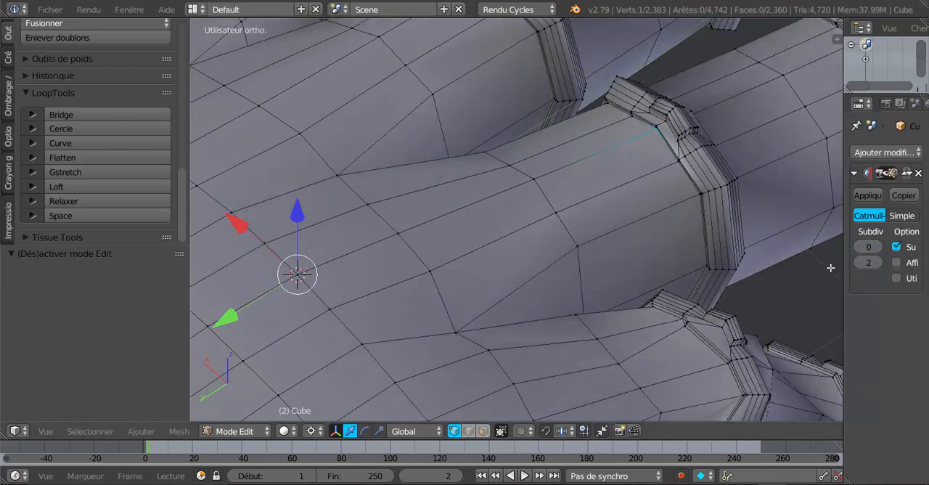
{"action": "left_click", "coordinate": [880, 247]}
{"action": "left_click", "coordinate": [879, 247]}
{"action": "middle_click_drag", "start_coordinate": [759, 243], "coordinate": [647, 231]}
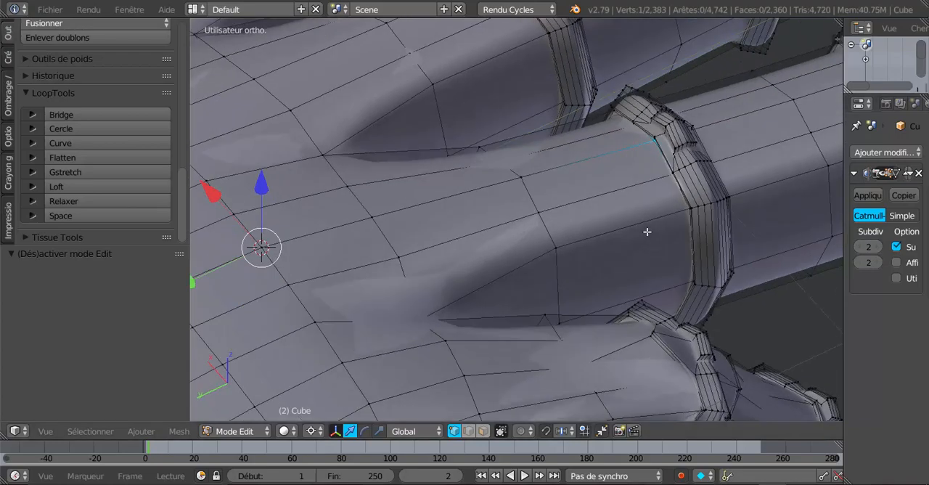
{"action": "key", "text": "shift+s"}
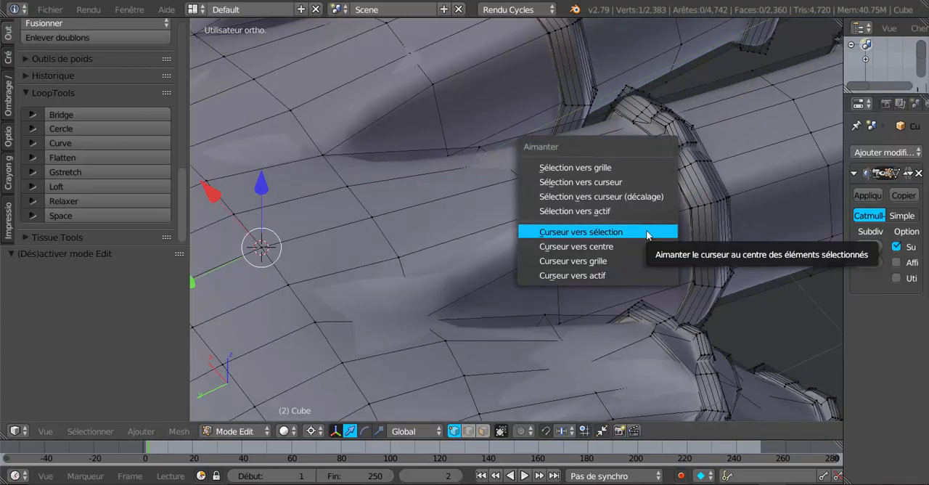
{"action": "left_click", "coordinate": [648, 231]}
Circle-select the middle finger from its first ring to the tip in wireframe
{"action": "scroll", "coordinate": [646, 234], "scroll_direction": "down", "scroll_amount": 2}
{"action": "mouse_move", "coordinate": [632, 257]}
{"action": "middle_mouse_down"}
{"action": "mouse_move", "coordinate": [614, 299]}
{"action": "mouse_move", "coordinate": [603, 291]}
{"action": "middle_mouse_up"}
{"action": "key", "text": "z"}
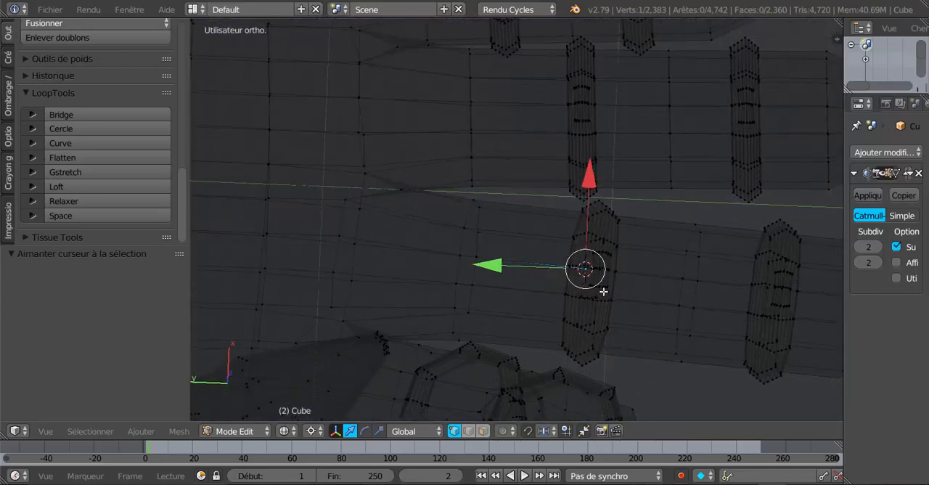
{"action": "key", "text": "c"}
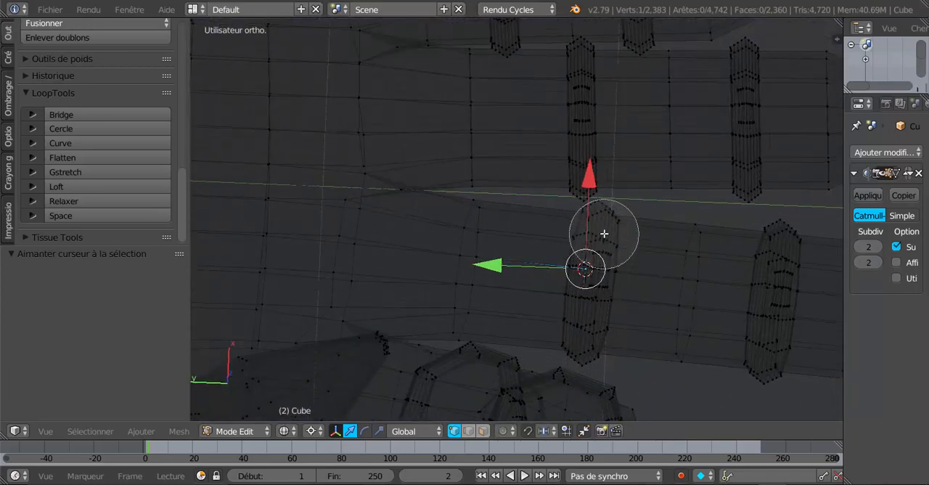
{"action": "mouse_move", "coordinate": [605, 230]}
{"action": "left_mouse_down"}
{"action": "mouse_move", "coordinate": [585, 352]}
{"action": "mouse_move", "coordinate": [652, 326]}
{"action": "mouse_move", "coordinate": [707, 242]}
{"action": "mouse_move", "coordinate": [674, 347]}
{"action": "mouse_move", "coordinate": [780, 312]}
{"action": "mouse_move", "coordinate": [791, 298]}
{"action": "mouse_move", "coordinate": [781, 369]}
{"action": "left_mouse_up"}
{"action": "right_click", "coordinate": [772, 356]}
{"action": "mouse_move", "coordinate": [774, 319]}
{"action": "middle_mouse_down", "text": "shift"}
{"action": "mouse_move", "coordinate": [637, 333]}
{"action": "mouse_move", "coordinate": [564, 281]}
{"action": "middle_mouse_up", "text": "shift"}
{"action": "scroll", "coordinate": [564, 281], "scroll_direction": "down", "scroll_amount": 2}
{"action": "key", "text": "c"}
{"action": "mouse_move", "coordinate": [618, 249]}
{"action": "left_mouse_down"}
{"action": "mouse_move", "coordinate": [618, 323]}
{"action": "mouse_move", "coordinate": [694, 248]}
{"action": "left_mouse_up"}
{"action": "right_click", "coordinate": [693, 251]}
Rotate the selected ring-to-tip section 10.37° downwards around the 3D cursor in a solid side view, and check it in Object Mode
{"action": "middle_click_drag", "start_coordinate": [656, 312], "coordinate": [655, 217]}
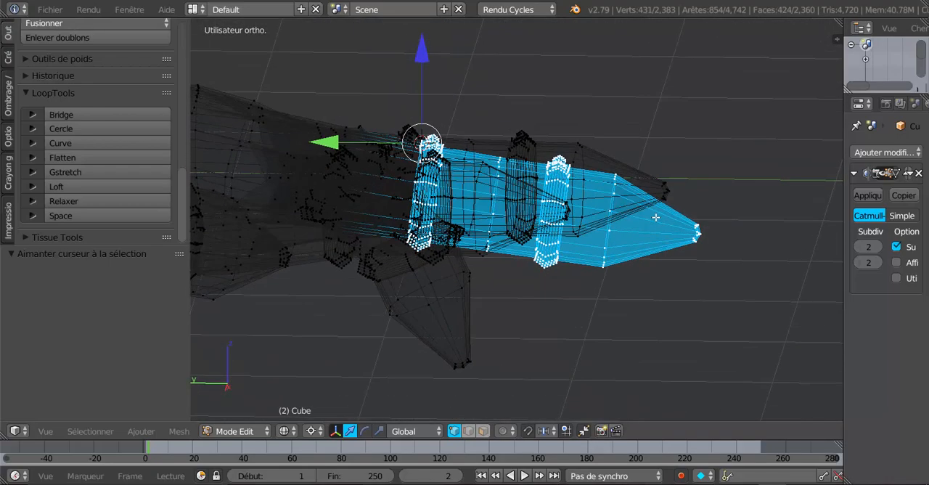
{"action": "middle_click_drag", "start_coordinate": [598, 281], "coordinate": [683, 282], "text": "shift"}
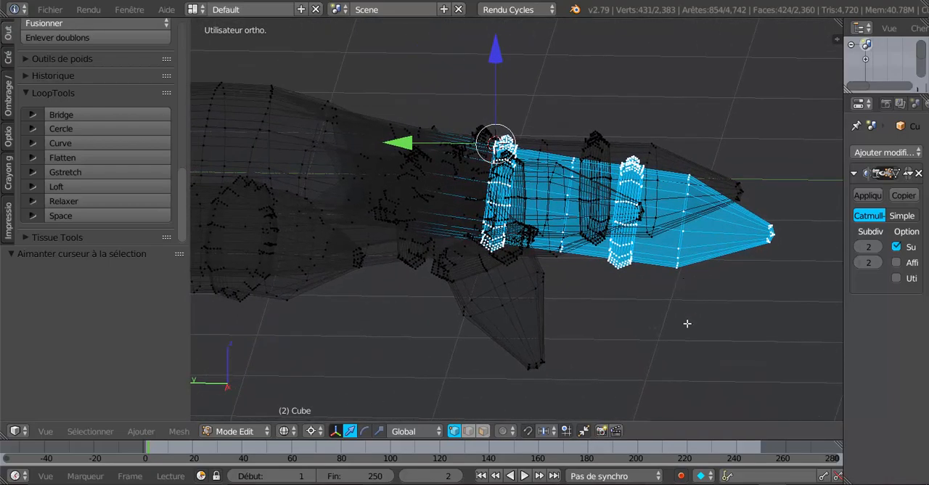
{"action": "mouse_move", "coordinate": [686, 323]}
{"action": "middle_mouse_down"}
{"action": "mouse_move", "coordinate": [690, 338]}
{"action": "mouse_move", "coordinate": [675, 363]}
{"action": "middle_mouse_up"}
{"action": "key", "text": "z"}
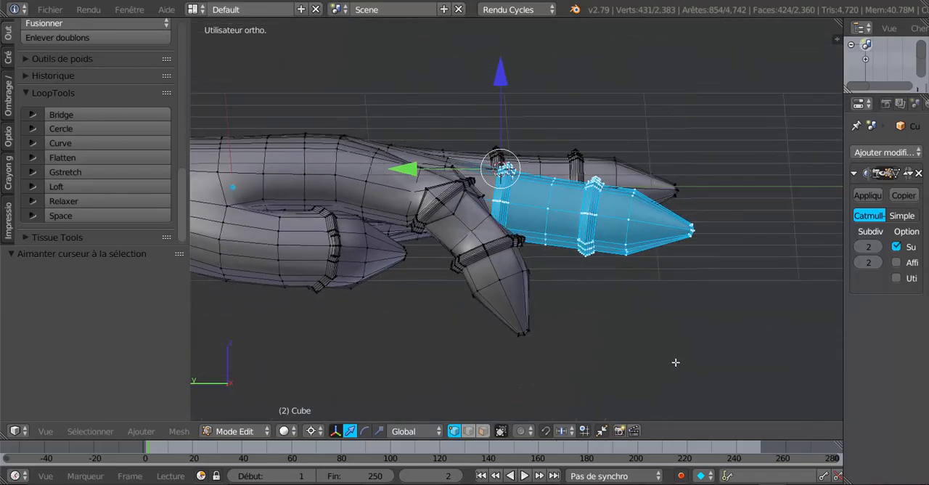
{"action": "key", "text": "r"}
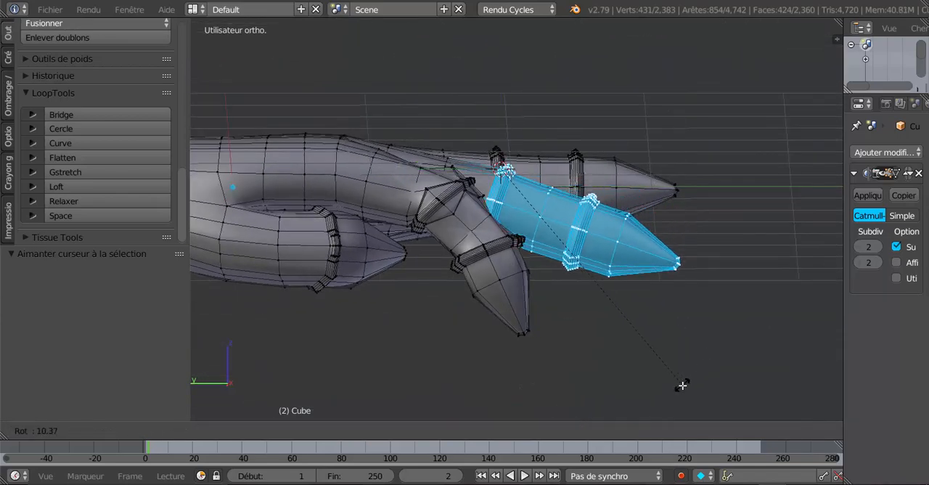
{"action": "left_click", "coordinate": [682, 385]}
{"action": "key", "text": "Tab"}
{"action": "mouse_move", "coordinate": [672, 309]}
{"action": "middle_mouse_down"}
{"action": "mouse_move", "coordinate": [612, 405]}
{"action": "mouse_move", "coordinate": [599, 360]}
{"action": "mouse_move", "coordinate": [697, 296]}
{"action": "mouse_move", "coordinate": [680, 303]}
{"action": "middle_mouse_up"}
{"action": "key", "text": "Tab"}
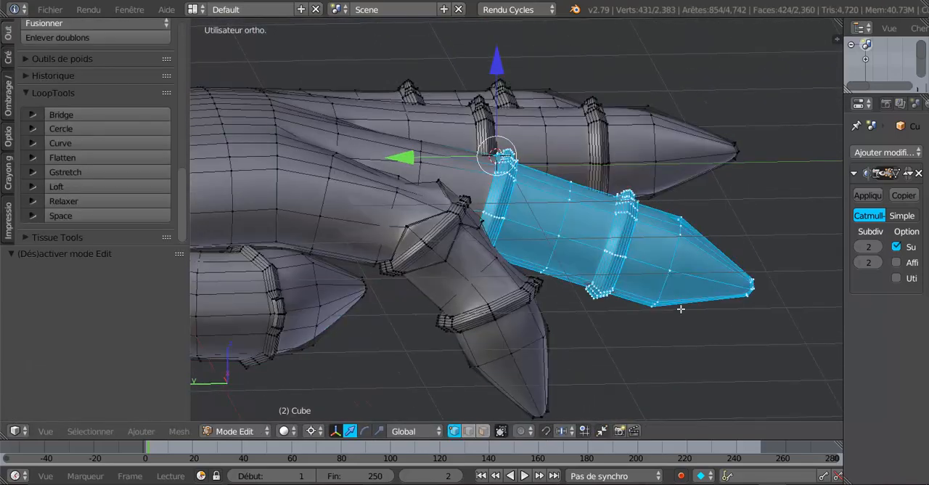
Select the top vertex at the middle finger's second ring and snap the 3D cursor to it
{"action": "scroll", "coordinate": [692, 371], "scroll_direction": "up", "scroll_amount": 3}
{"action": "scroll", "coordinate": [662, 254], "scroll_direction": "up", "scroll_amount": 2}
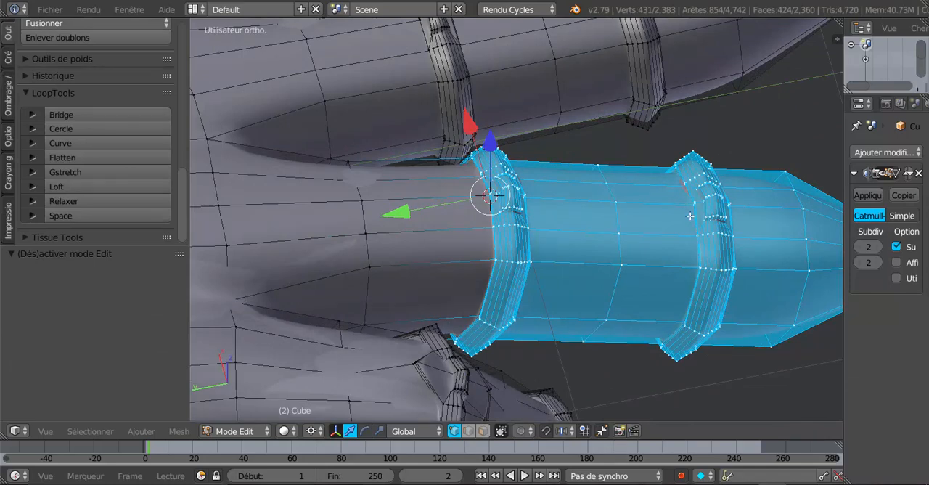
{"action": "middle_click_drag", "start_coordinate": [690, 217], "coordinate": [736, 222]}
{"action": "right_click", "coordinate": [677, 134]}
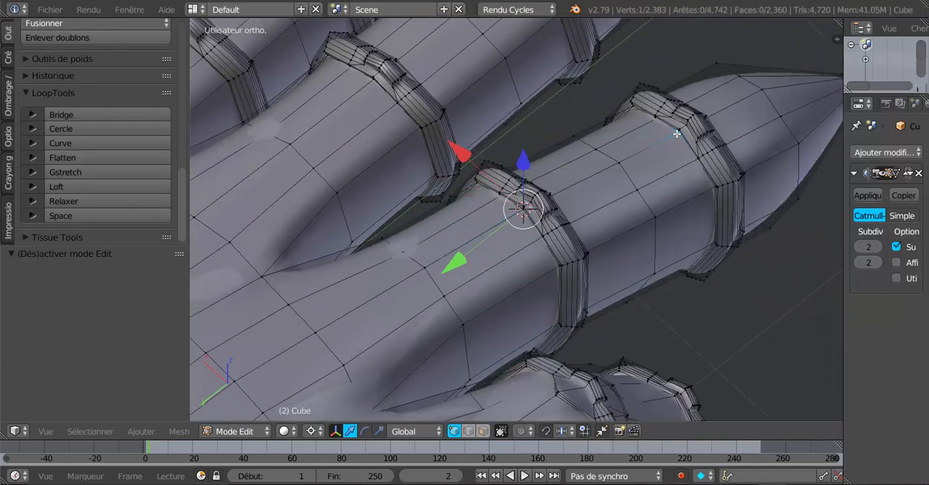
{"action": "key", "text": "shift+s"}
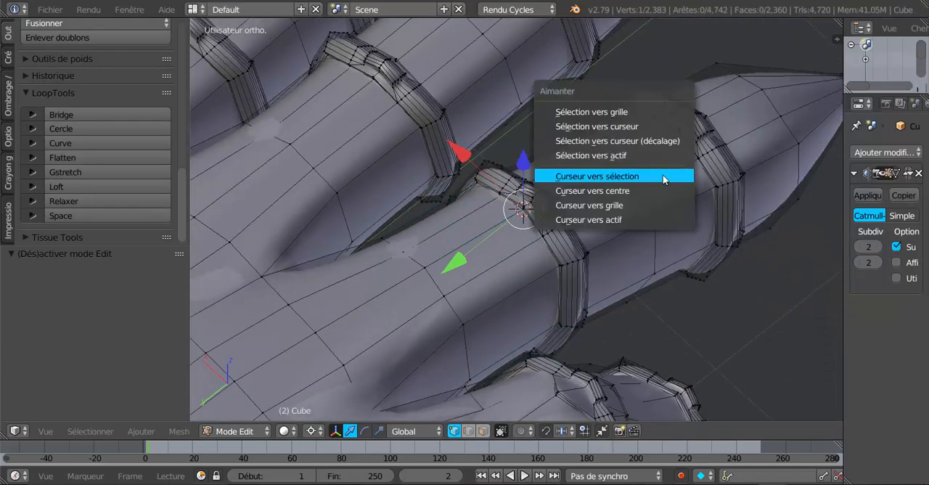
{"action": "left_click", "coordinate": [663, 175]}
Circle-select the middle finger from its second ring to the tip in wireframe
{"action": "middle_click_drag", "start_coordinate": [670, 225], "coordinate": [626, 246]}
{"action": "key", "text": "z"}
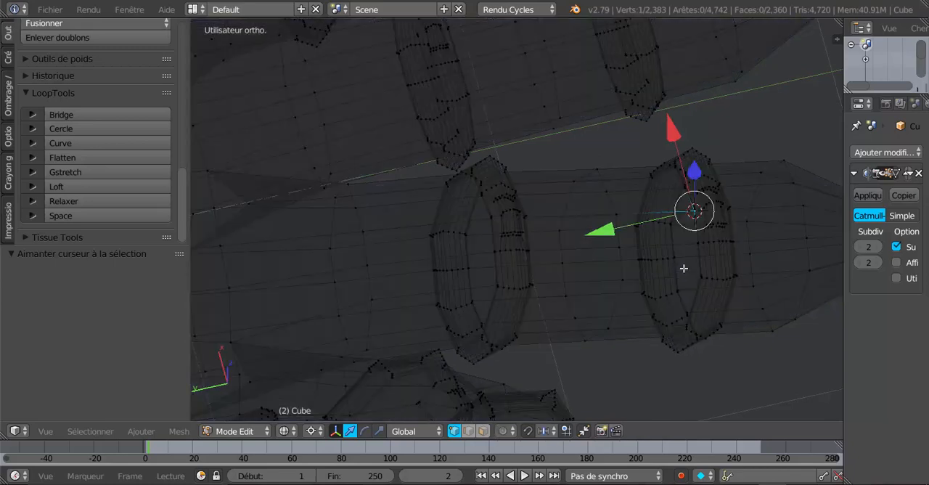
{"action": "mouse_move", "coordinate": [684, 270]}
{"action": "middle_mouse_down"}
{"action": "mouse_move", "coordinate": [684, 261]}
{"action": "mouse_move", "coordinate": [679, 294]}
{"action": "middle_mouse_up"}
{"action": "scroll", "coordinate": [678, 294], "scroll_direction": "up", "scroll_amount": 2}
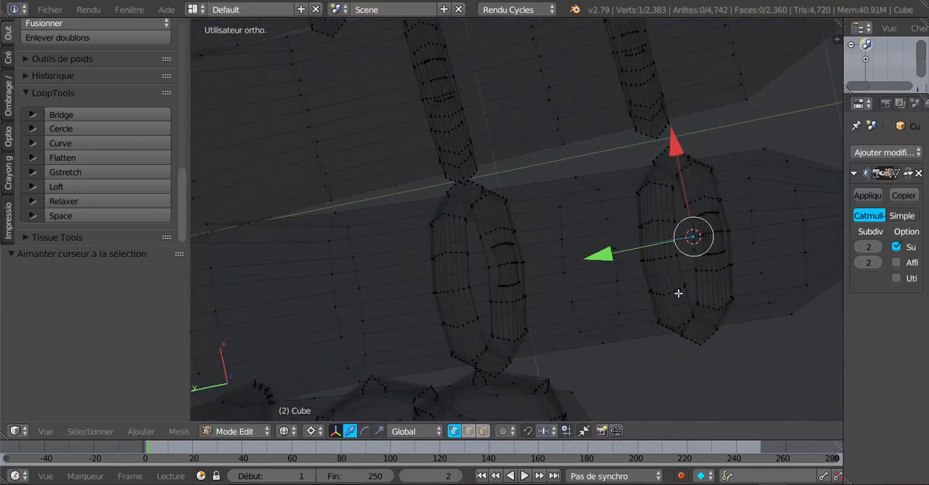
{"action": "key", "text": "z"}
{"action": "key", "text": "z"}
{"action": "key", "text": "c"}
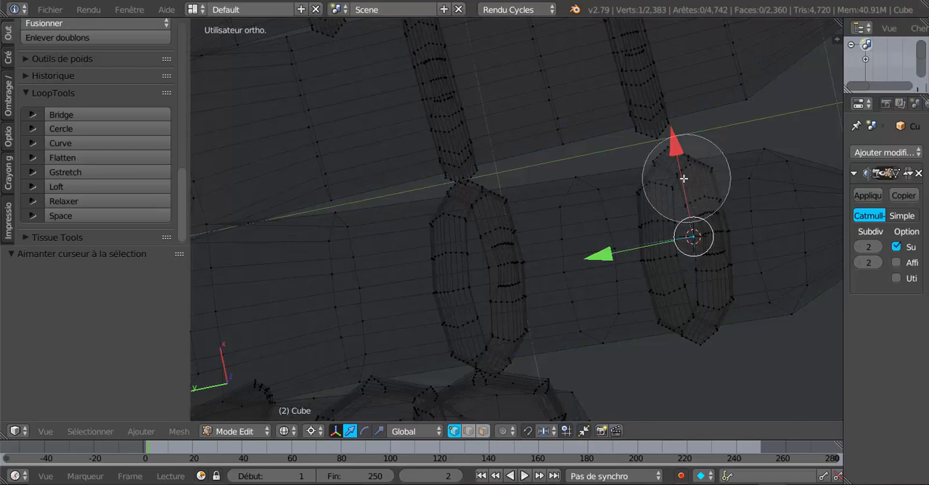
{"action": "mouse_move", "coordinate": [680, 174]}
{"action": "left_mouse_down"}
{"action": "mouse_move", "coordinate": [689, 294]}
{"action": "mouse_move", "coordinate": [770, 185]}
{"action": "mouse_move", "coordinate": [760, 326]}
{"action": "left_mouse_up"}
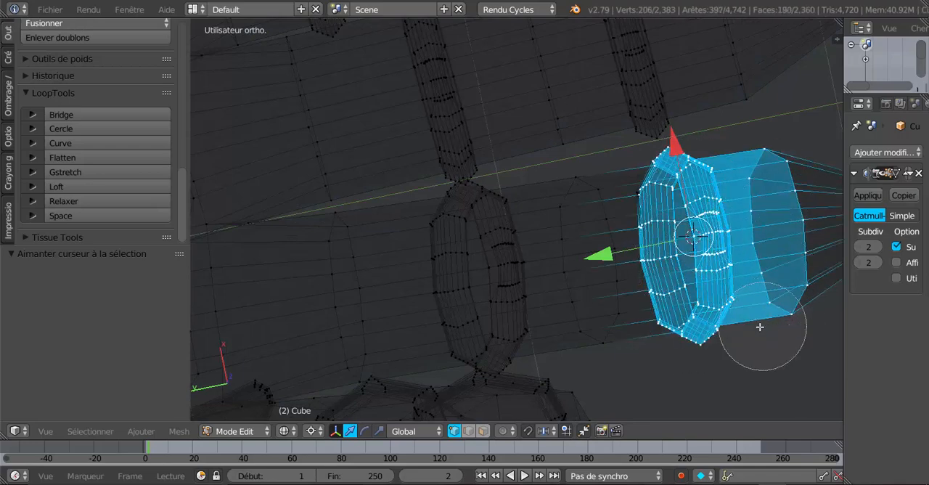
{"action": "right_click", "coordinate": [760, 325]}
{"action": "scroll", "coordinate": [753, 317], "scroll_direction": "down", "scroll_amount": 3}
{"action": "key", "text": "c"}
{"action": "left_click_drag", "start_coordinate": [742, 230], "coordinate": [743, 267]}
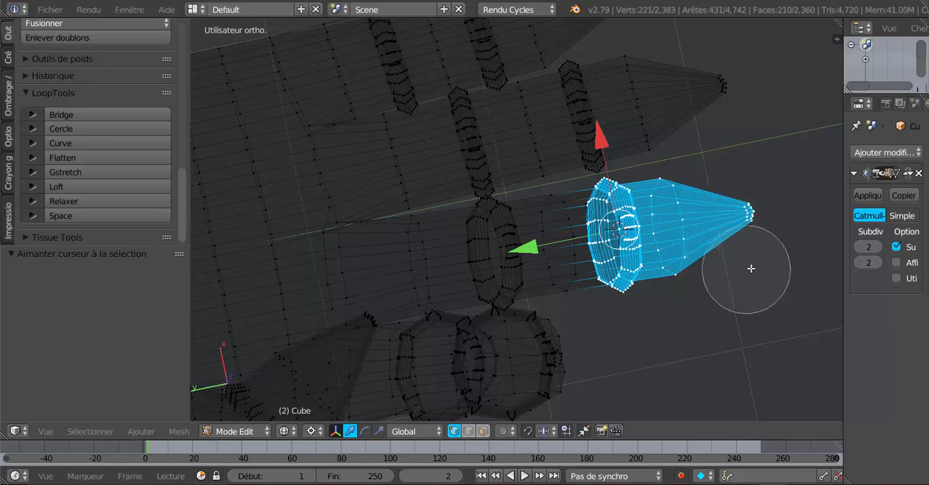
{"action": "right_click", "coordinate": [743, 268]}
Rotate the selected fingertip section slightly downwards around the 3D cursor in a side view, and check it in solid Object Mode
{"action": "mouse_move", "coordinate": [717, 320]}
{"action": "middle_mouse_down"}
{"action": "mouse_move", "coordinate": [722, 195]}
{"action": "mouse_move", "coordinate": [712, 193]}
{"action": "middle_mouse_up"}
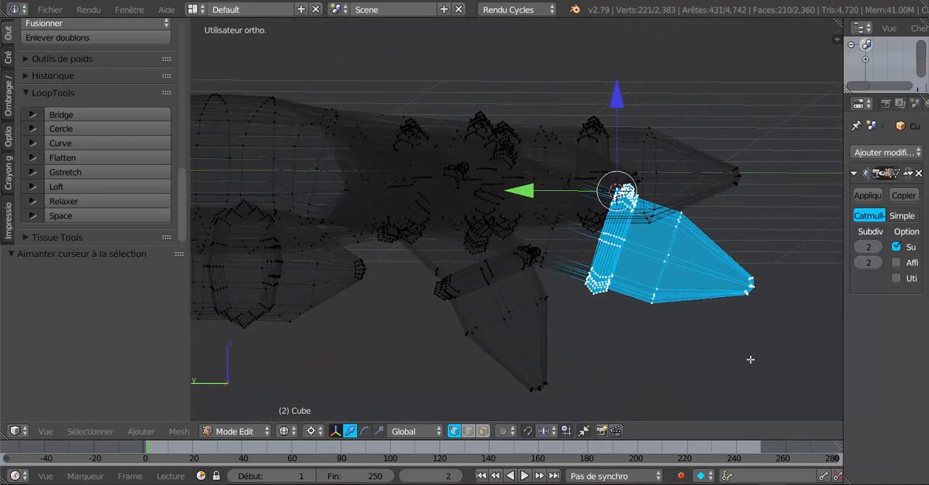
{"action": "key", "text": "r"}
{"action": "left_click", "coordinate": [711, 394]}
{"action": "key", "text": "Tab"}
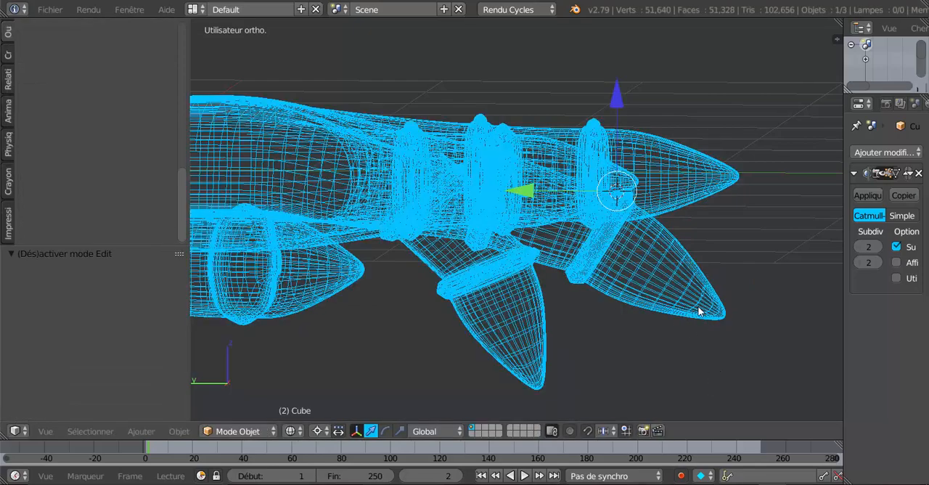
{"action": "key", "text": "z"}
{"action": "mouse_move", "coordinate": [705, 292]}
{"action": "middle_mouse_down"}
{"action": "mouse_move", "coordinate": [589, 373]}
{"action": "mouse_move", "coordinate": [545, 310]}
{"action": "mouse_move", "coordinate": [657, 336]}
{"action": "mouse_move", "coordinate": [724, 324]}
{"action": "mouse_move", "coordinate": [656, 323]}
{"action": "mouse_move", "coordinate": [599, 250]}
{"action": "mouse_move", "coordinate": [598, 183]}
{"action": "mouse_move", "coordinate": [581, 295]}
{"action": "mouse_move", "coordinate": [545, 354]}
{"action": "mouse_move", "coordinate": [598, 360]}
{"action": "middle_mouse_up"}
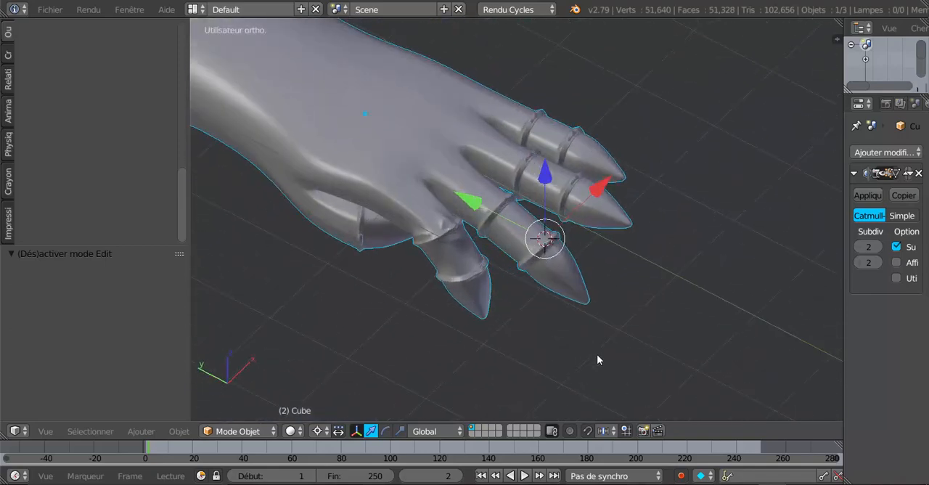
Unhide the spiked knuckle guard and check it against the bent fingers
{"action": "key", "text": "alt+h"}
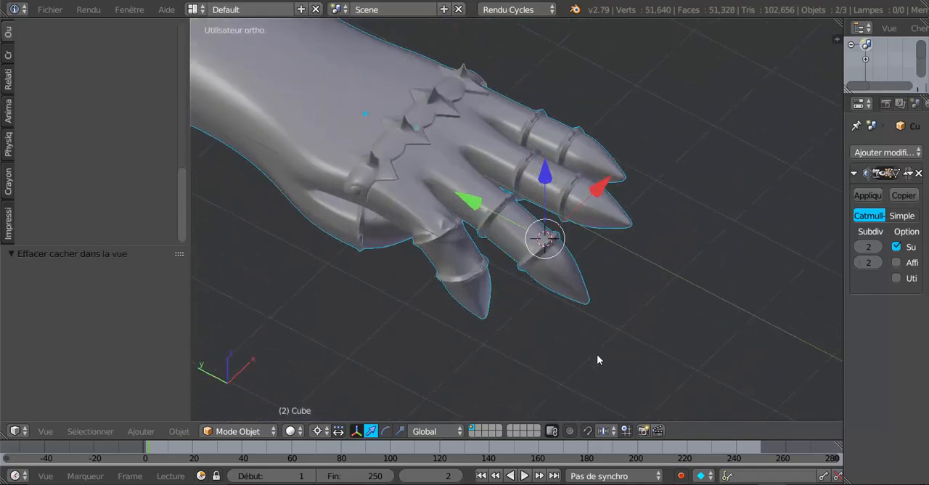
{"action": "middle_click_drag", "start_coordinate": [586, 340], "coordinate": [614, 348], "text": "shift"}
{"action": "scroll", "coordinate": [700, 334], "scroll_direction": "up", "scroll_amount": 3}
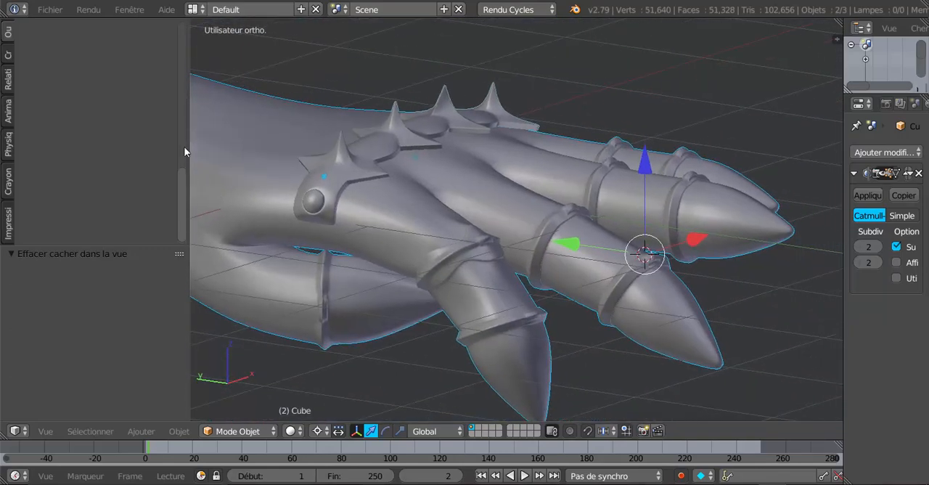
Examine the whole forearm, knuckle guard and posed fingers from above, both sides and below
{"action": "scroll", "coordinate": [363, 214], "scroll_direction": "down", "scroll_amount": 4}
{"action": "middle_click_drag", "start_coordinate": [403, 222], "coordinate": [437, 295]}
{"action": "middle_click_drag", "start_coordinate": [595, 198], "coordinate": [477, 260], "text": "shift"}
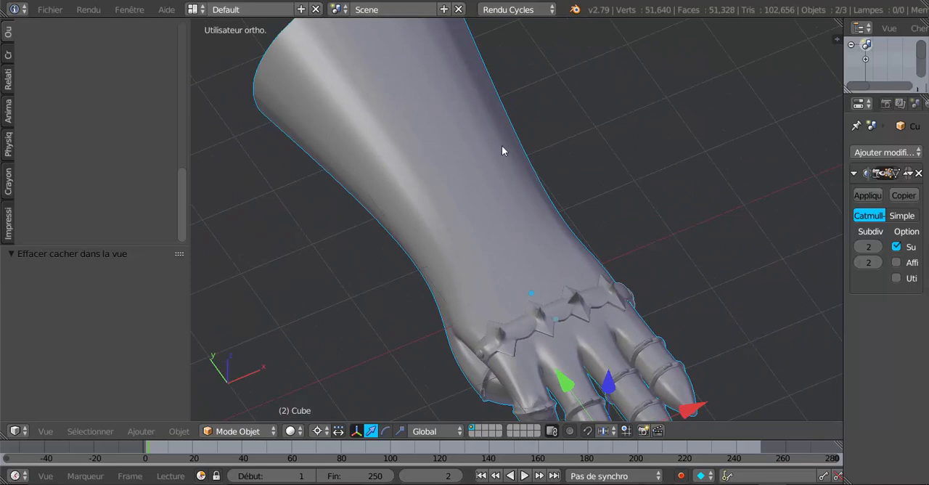
{"action": "middle_click_drag", "start_coordinate": [502, 150], "coordinate": [569, 172]}
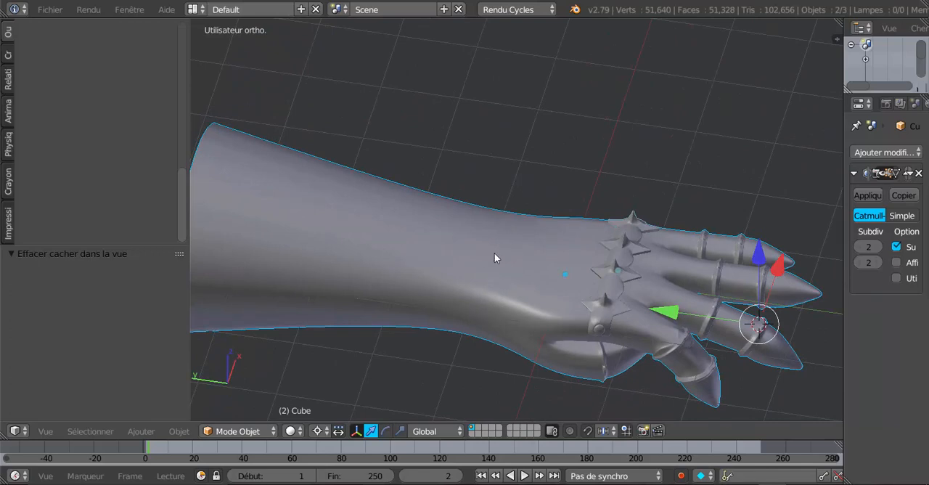
{"action": "middle_click_drag", "start_coordinate": [505, 286], "coordinate": [440, 305]}
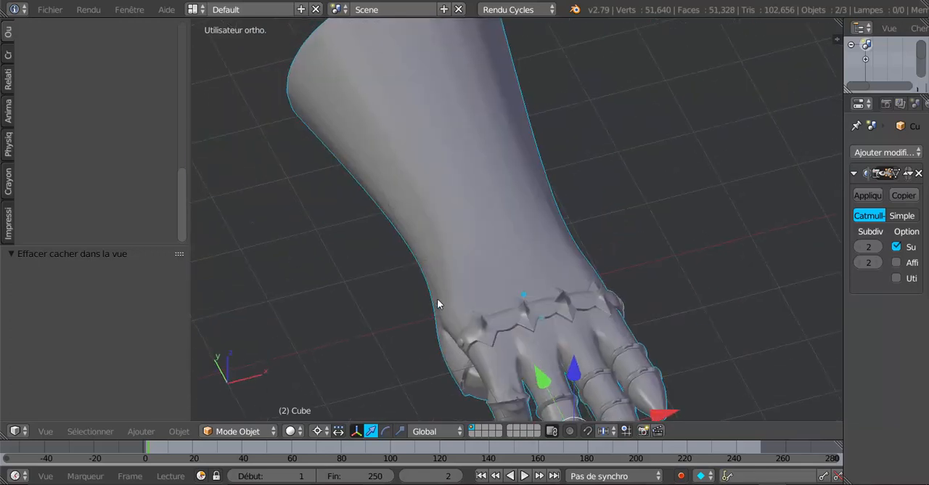
{"action": "middle_click_drag", "start_coordinate": [500, 222], "coordinate": [447, 222]}
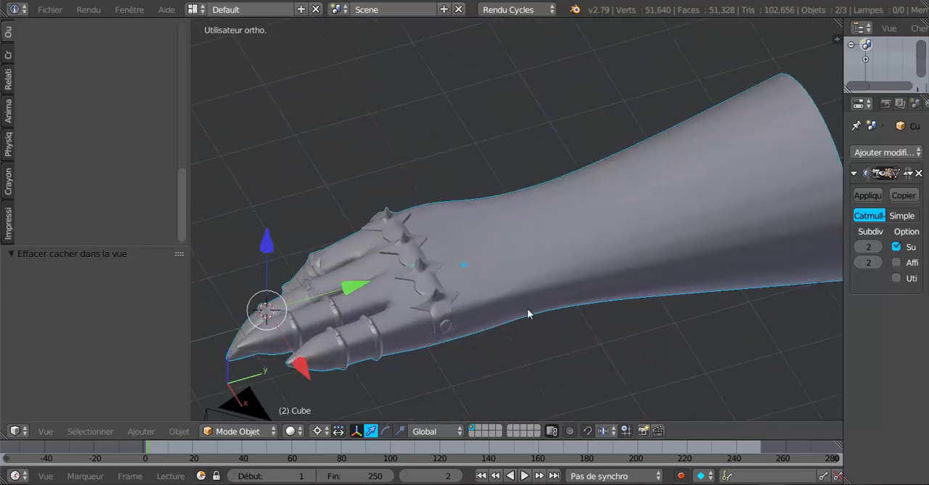
{"action": "middle_click_drag", "start_coordinate": [528, 314], "coordinate": [621, 74]}
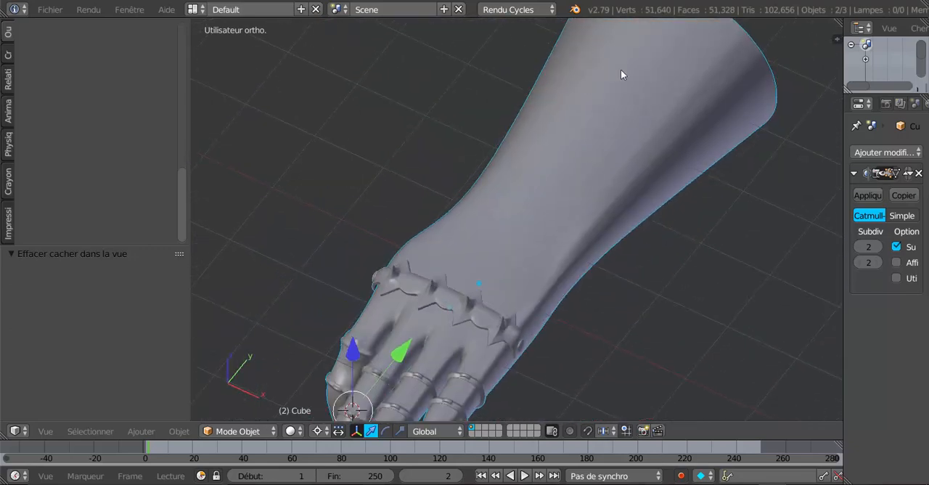
{"action": "middle_click_drag", "start_coordinate": [558, 215], "coordinate": [477, 268]}
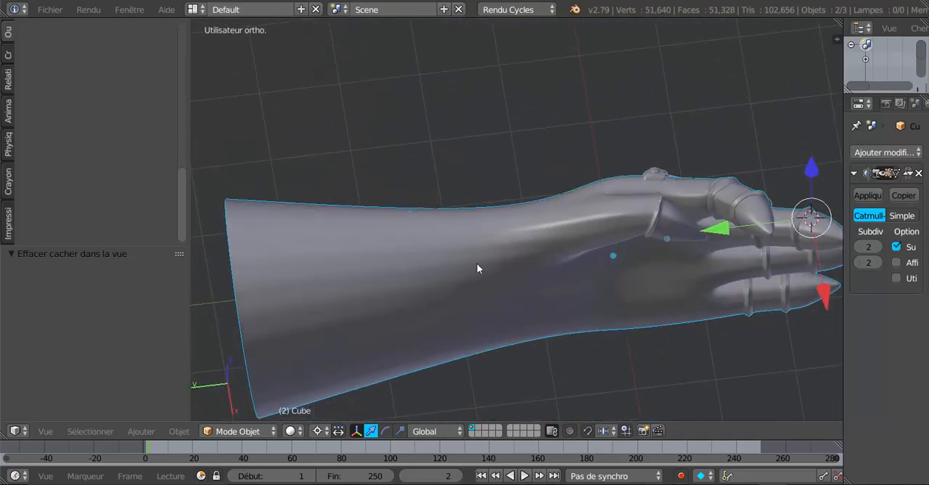
{"action": "scroll", "coordinate": [406, 303], "scroll_direction": "down", "scroll_amount": 3}
{"action": "middle_click_drag", "start_coordinate": [436, 289], "coordinate": [394, 386]}
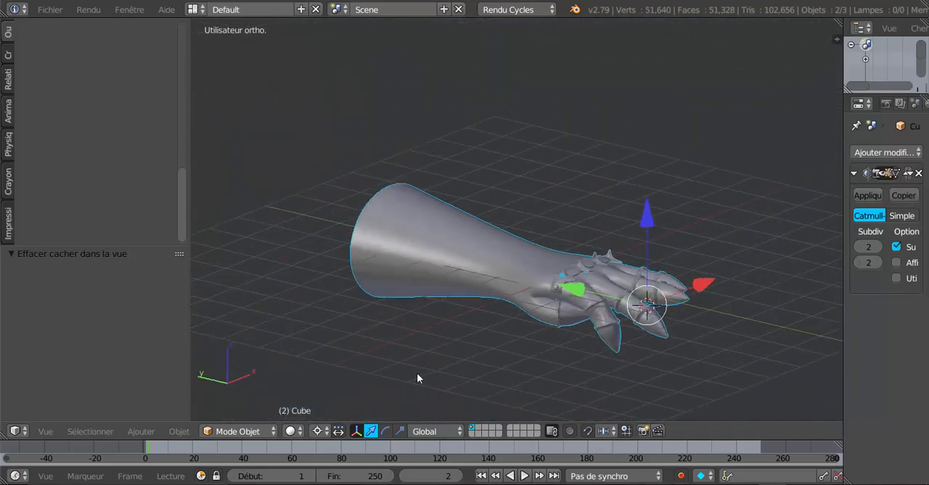
{"action": "scroll", "coordinate": [428, 359], "scroll_direction": "up", "scroll_amount": 2}
{"action": "middle_click_drag", "start_coordinate": [443, 338], "coordinate": [439, 384]}
{"action": "scroll", "coordinate": [421, 345], "scroll_direction": "up", "scroll_amount": 4}
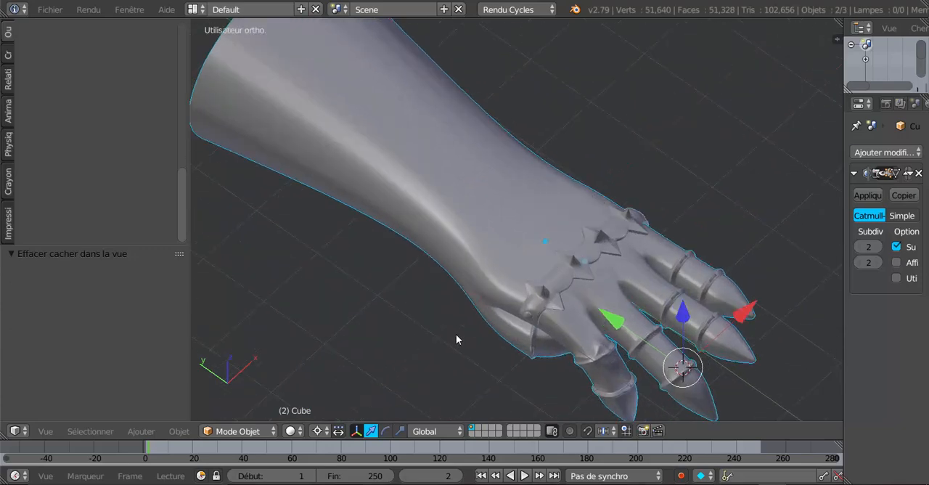
{"action": "middle_click_drag", "start_coordinate": [456, 338], "coordinate": [359, 227]}
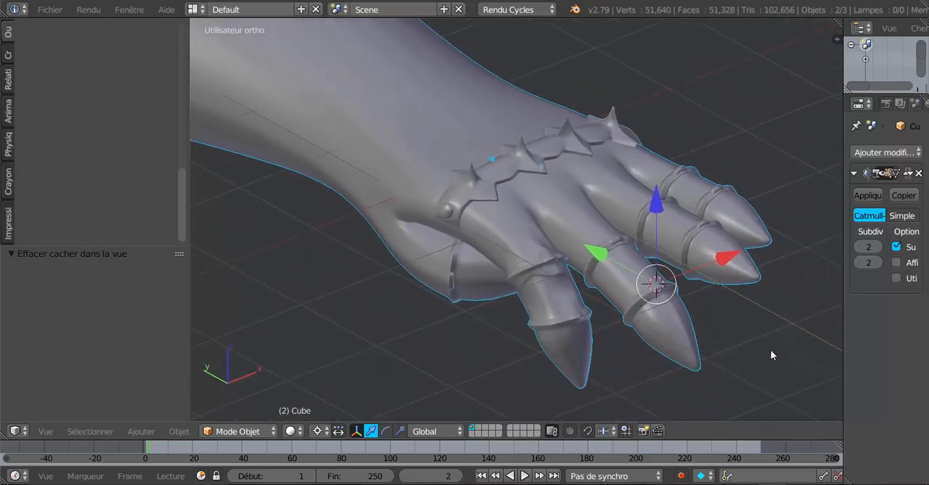